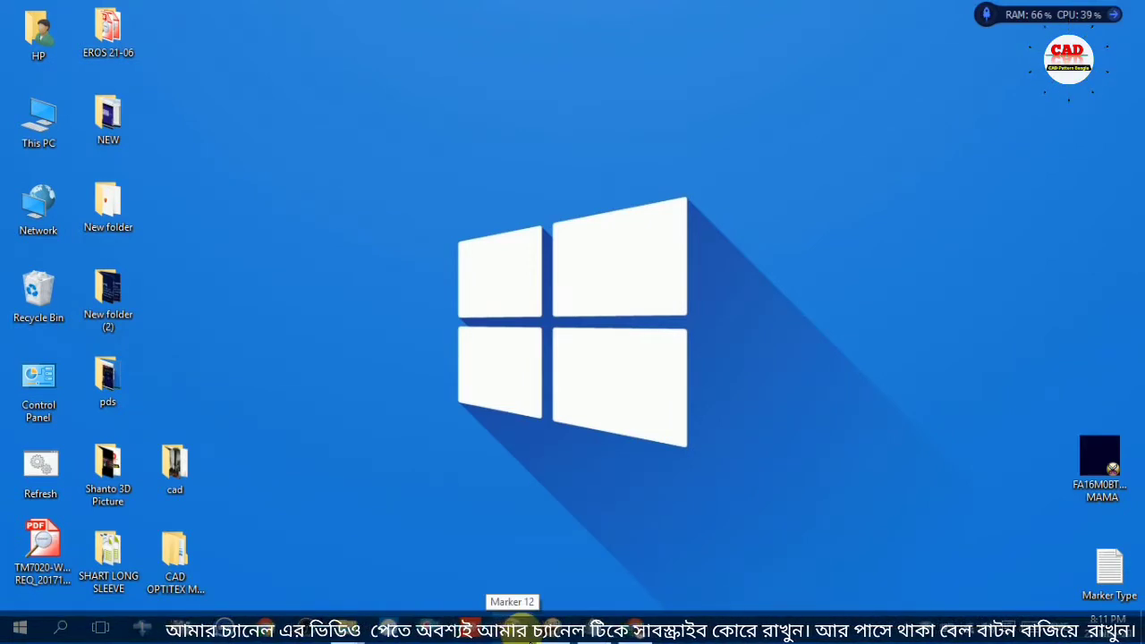
Step: Open the Marker Type notes and review the list of marker types, highlighting the Solid Marker entry
click(573, 595)
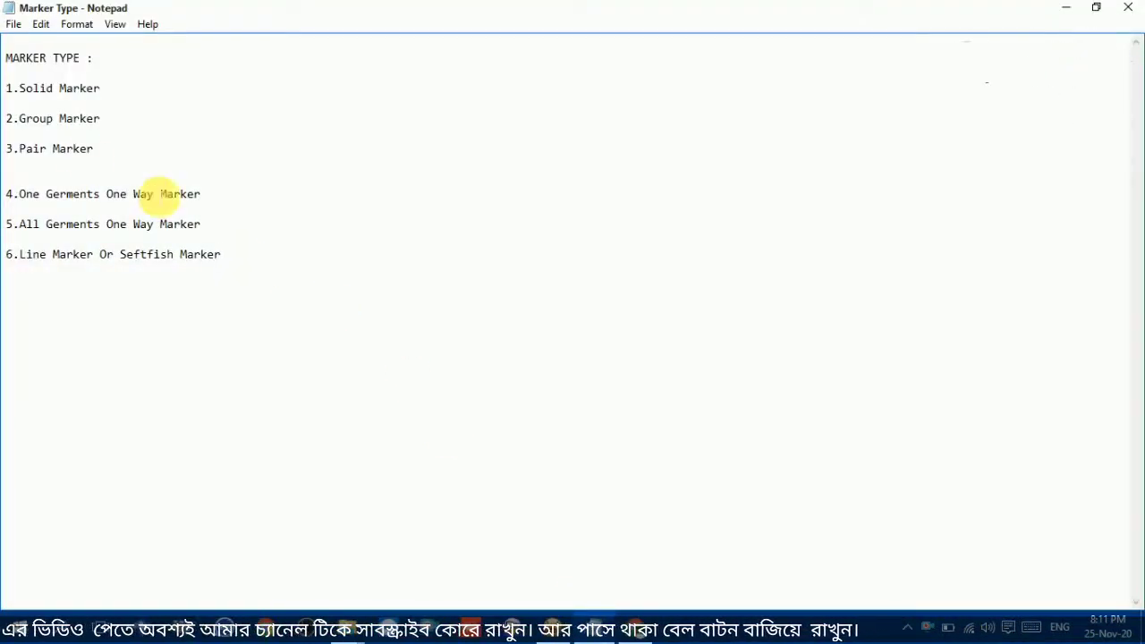
drag(19, 87, 120, 96)
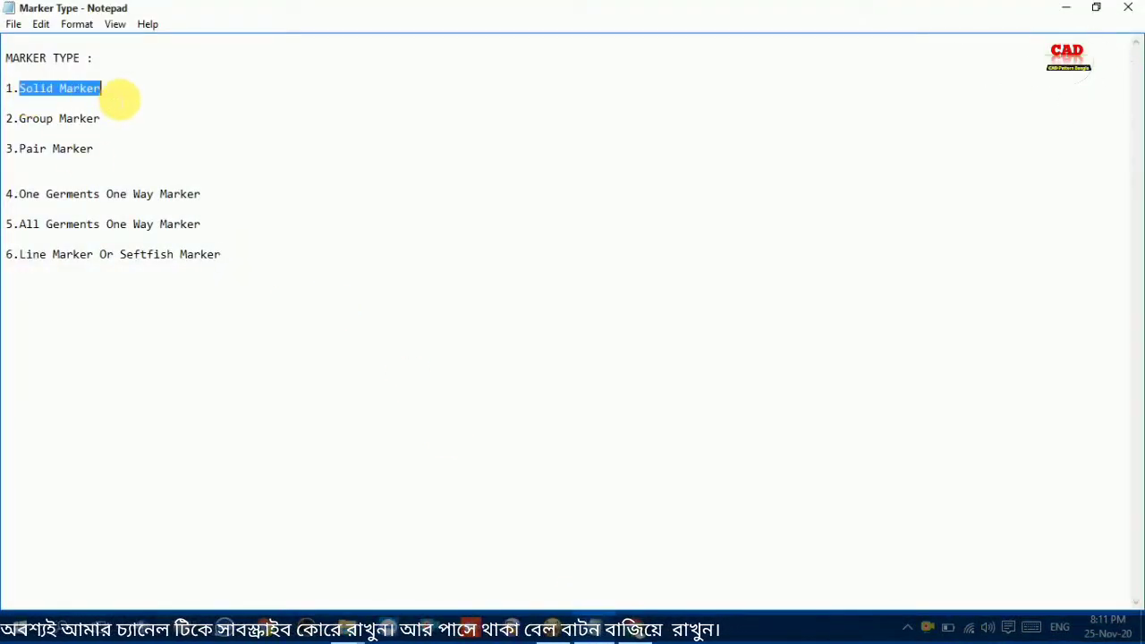
click(121, 94)
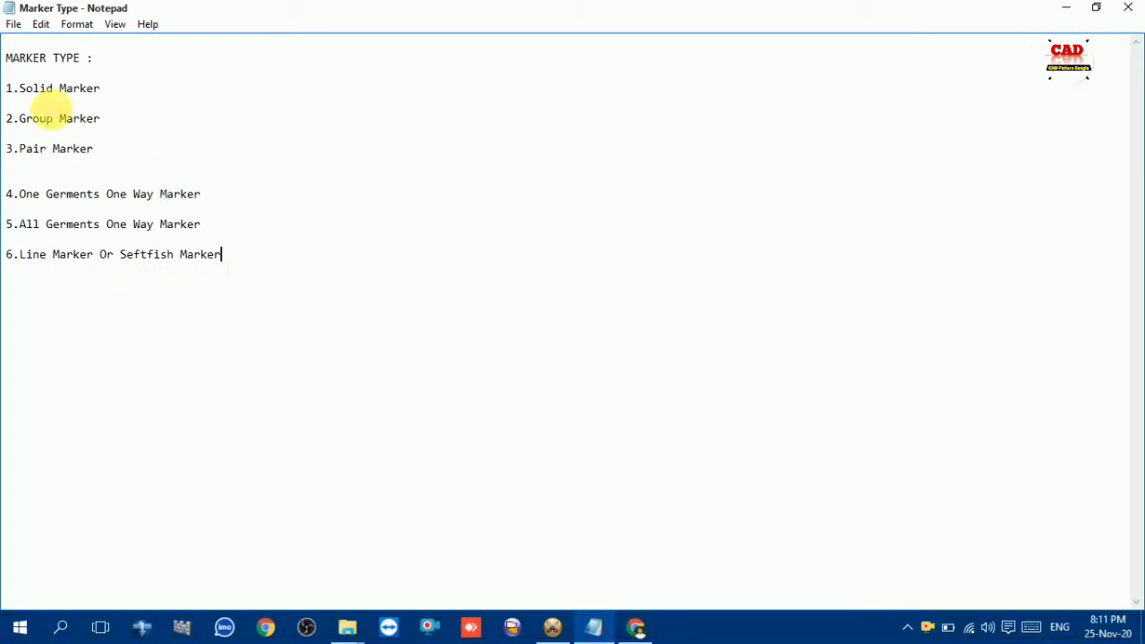
drag(20, 89, 100, 88)
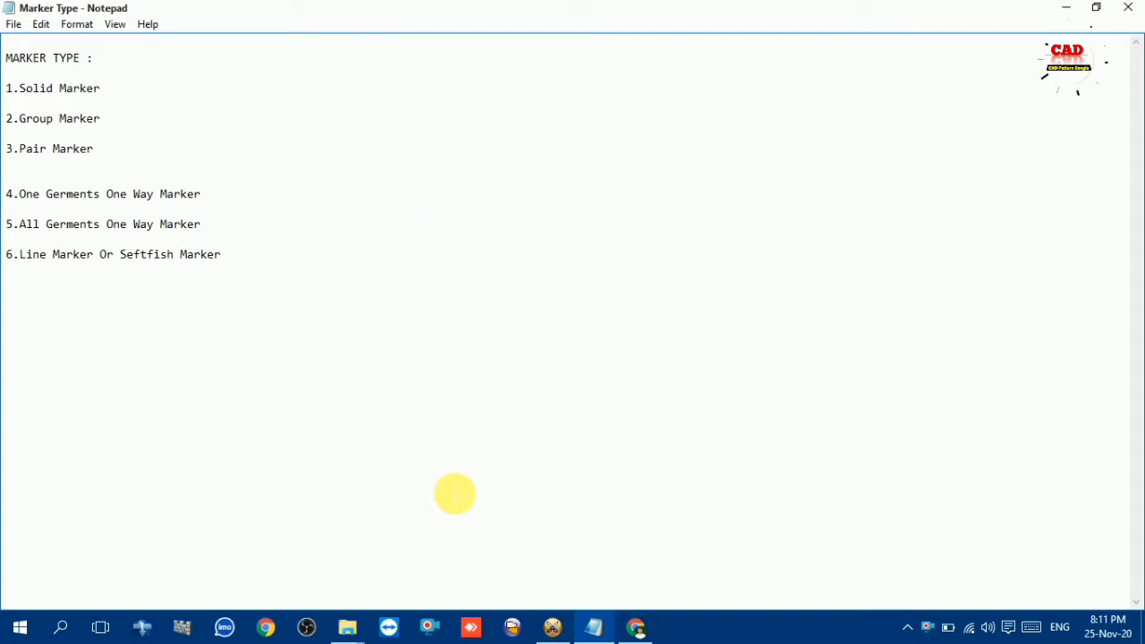
Step: Switch to Optitex PDS and examine the shirt style's pattern pieces, including the back yoke
click(552, 627)
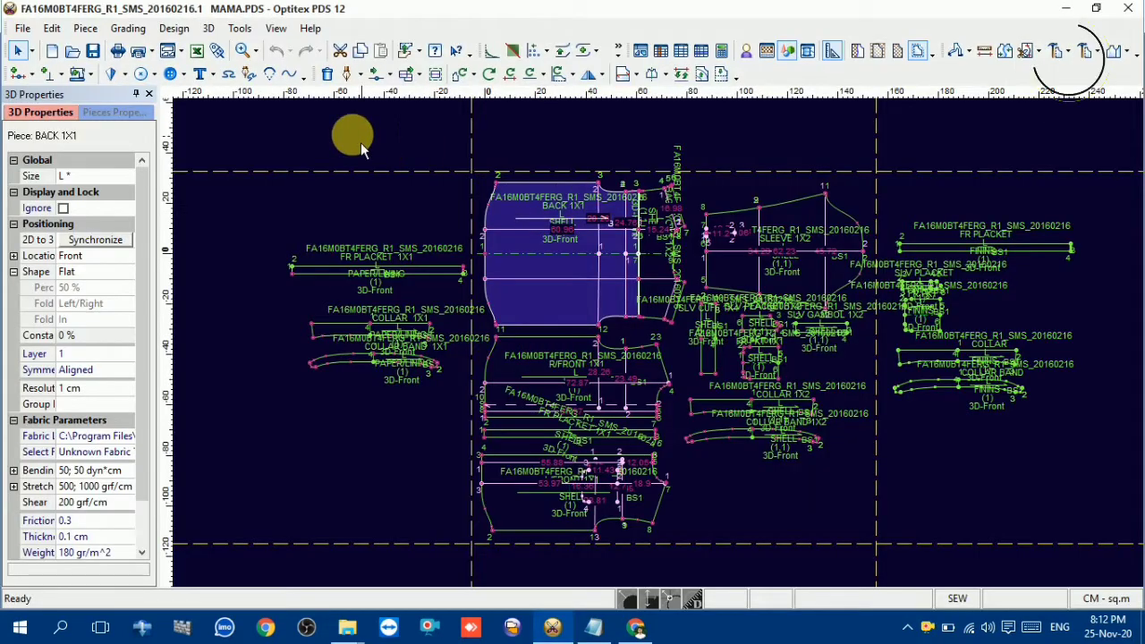
mouse_move(348, 134)
mouse_down()
mouse_move(637, 309)
mouse_move(1065, 500)
mouse_up()
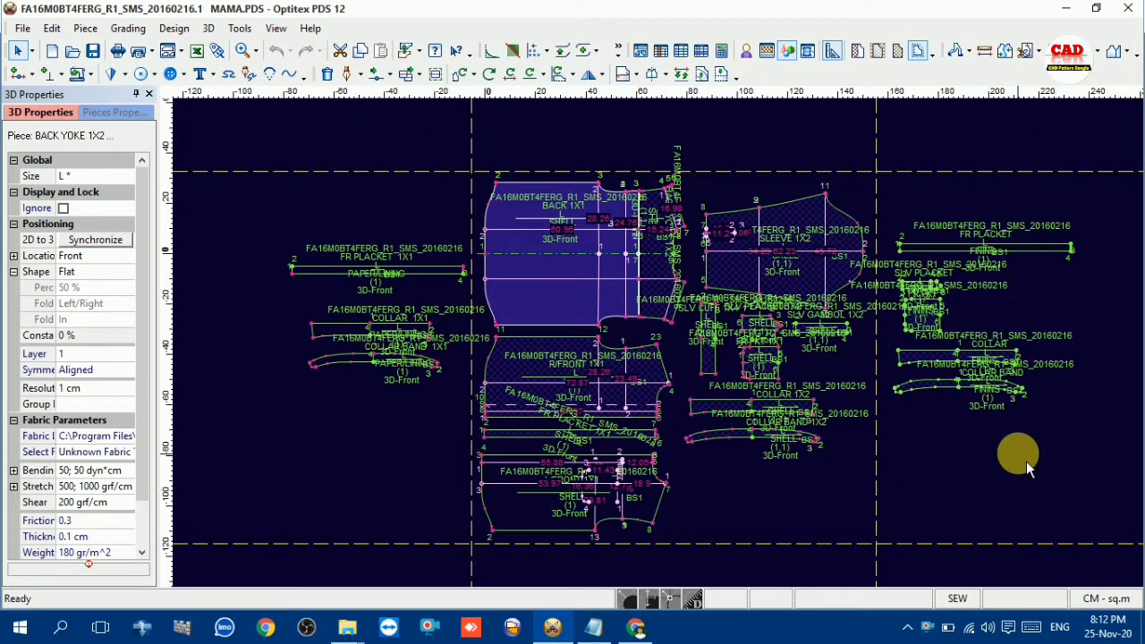
scroll(668, 270, up, 1)
scroll(660, 345, up, 3)
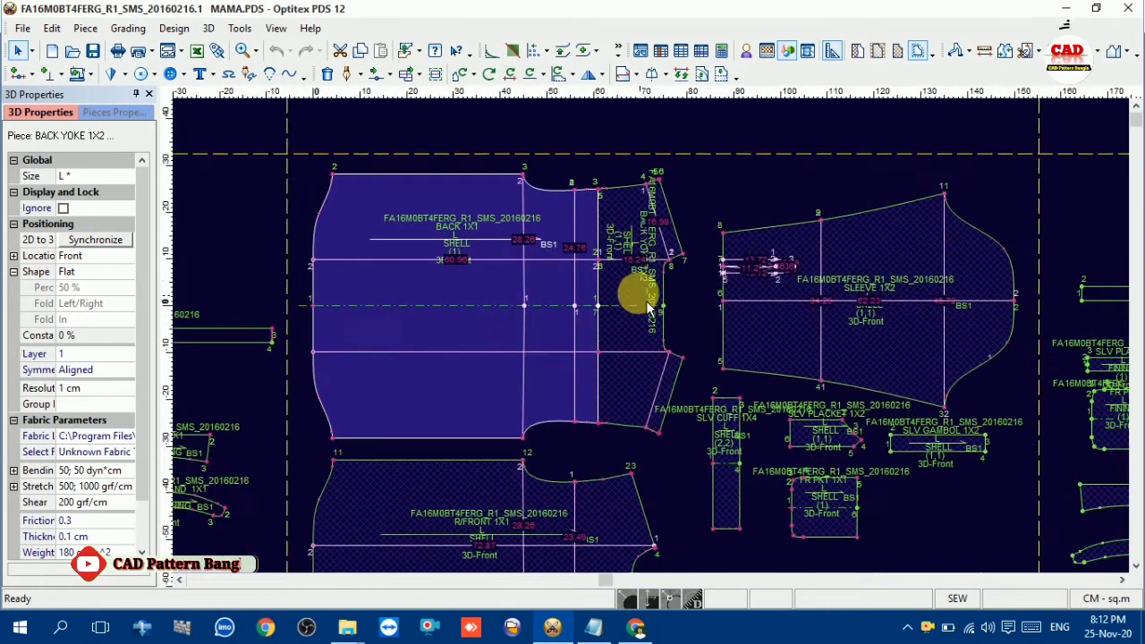
click(642, 295)
scroll(666, 354, down, 5)
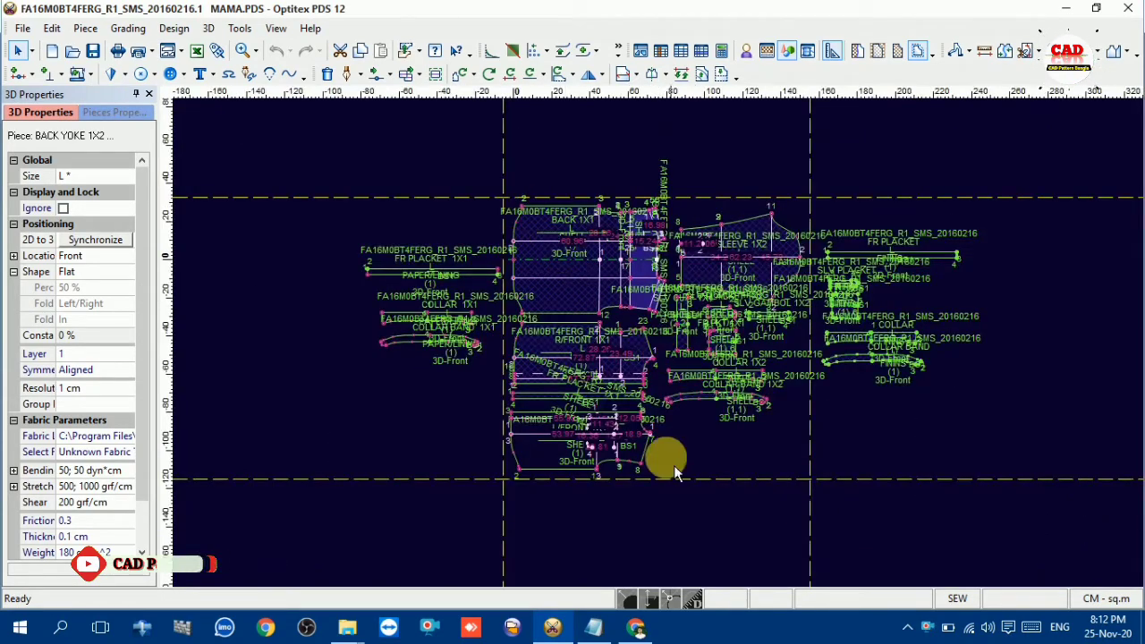
Step: Switch to Chrome and open the Optitex men's long shirt tutorial from the CAD Pattern Bangla channel's uploads
click(635, 626)
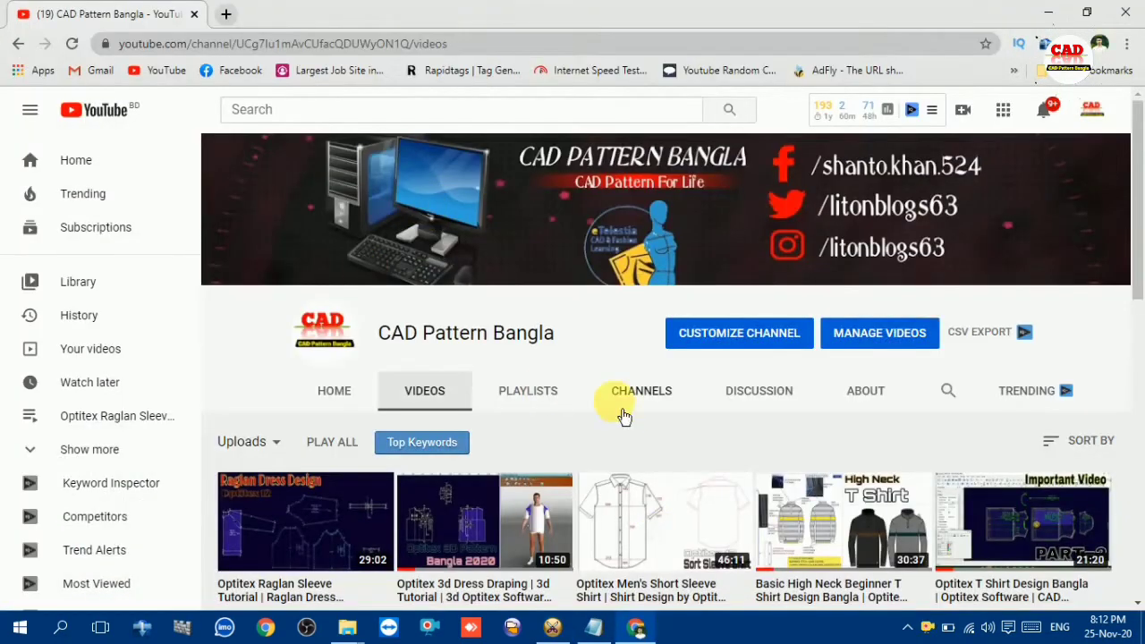
scroll(672, 421, down, 3)
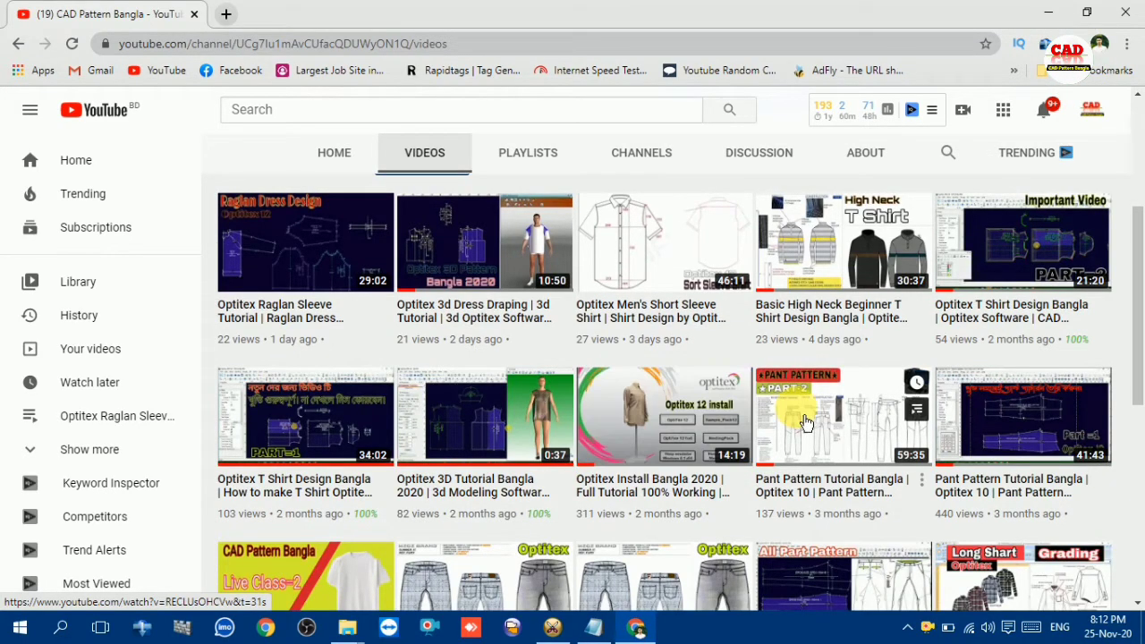
scroll(935, 406, down, 3)
scroll(935, 405, down, 2)
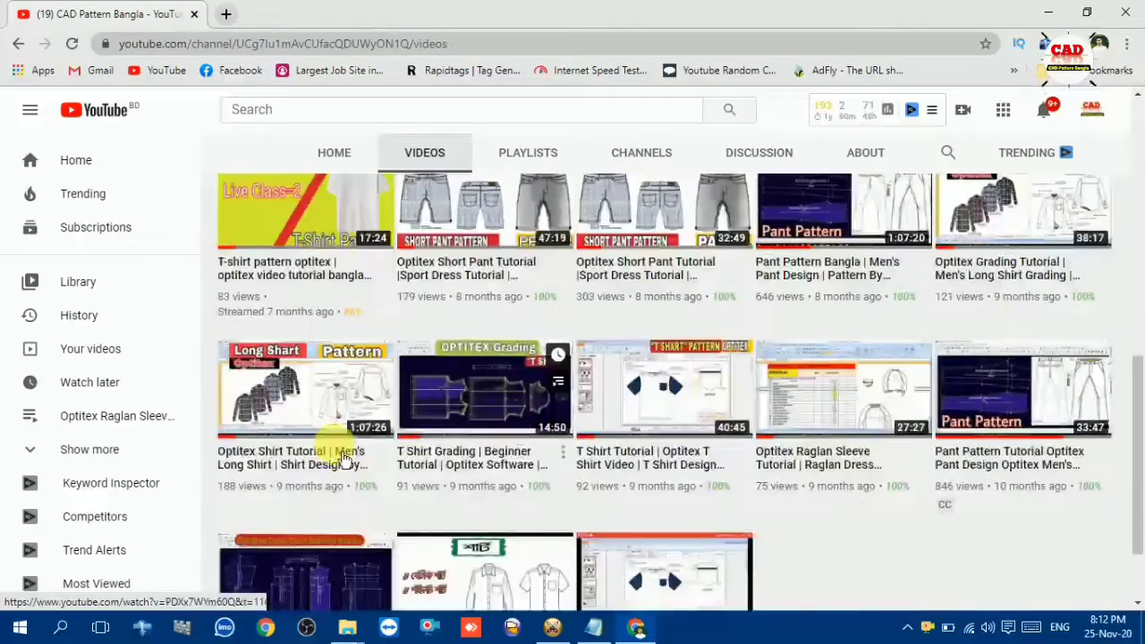
click(315, 397)
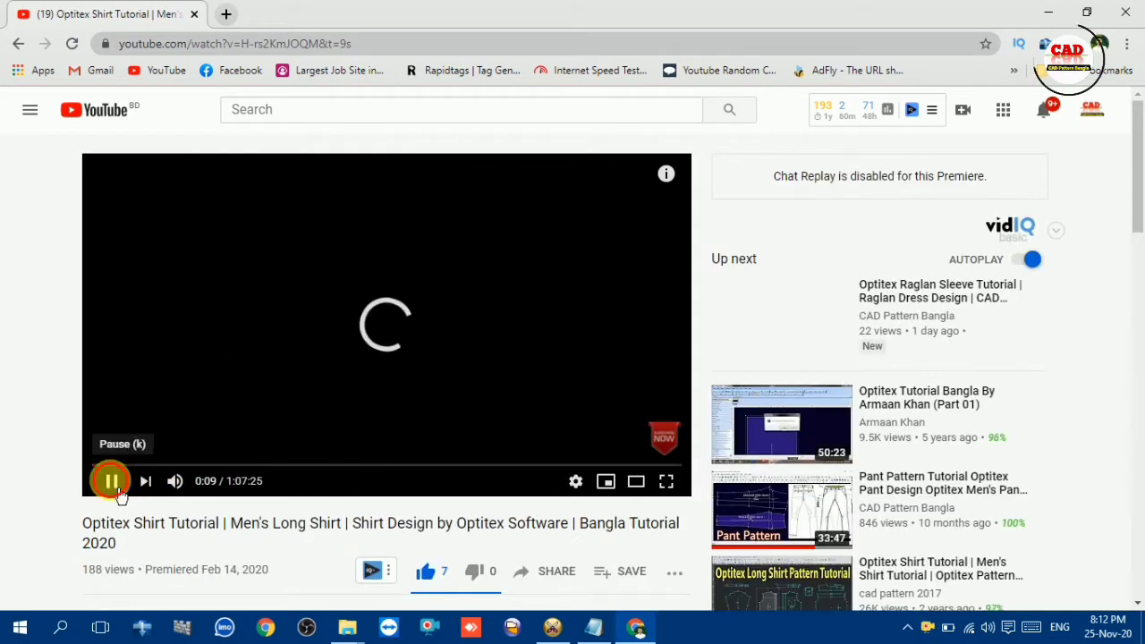
Step: Pause the shirt tutorial, change its playback quality, and look over the related videos and description
click(118, 491)
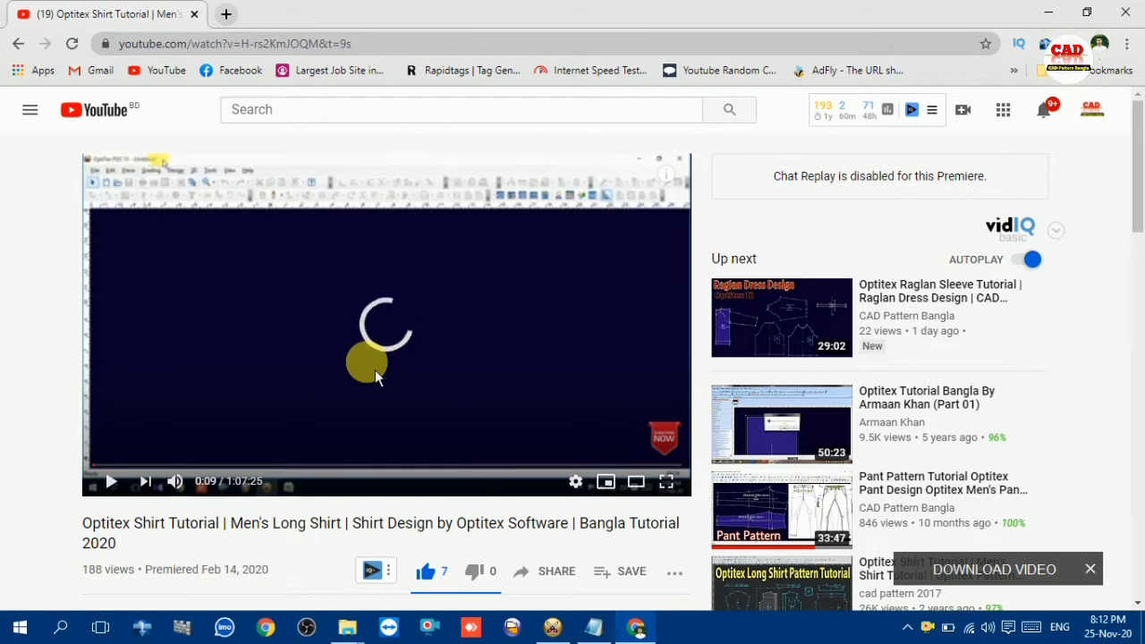
click(576, 483)
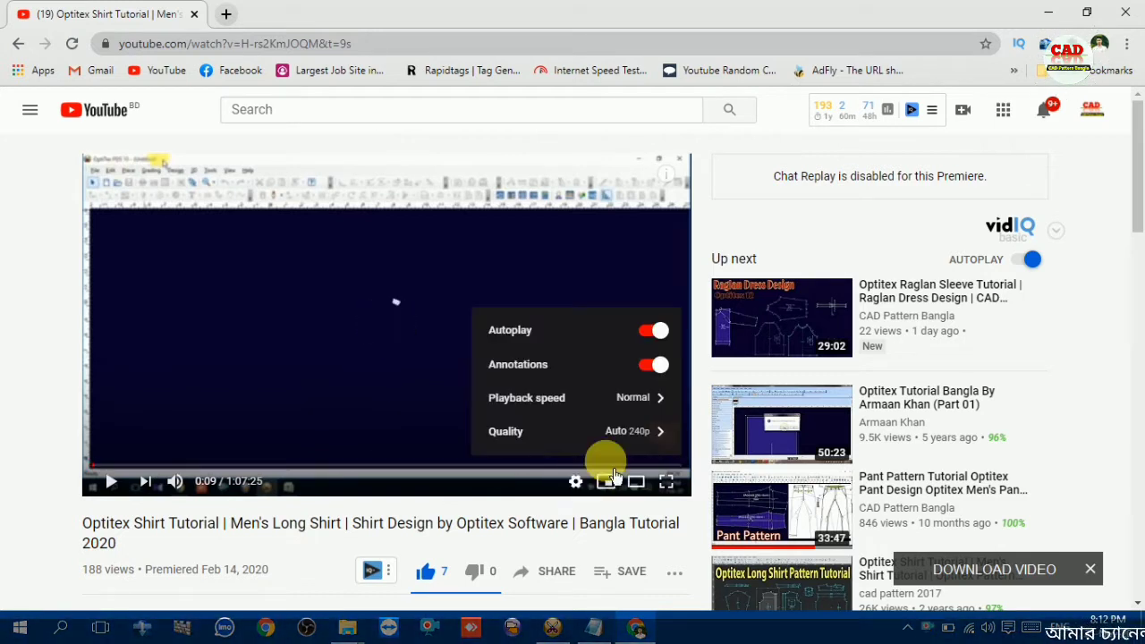
click(622, 431)
click(573, 277)
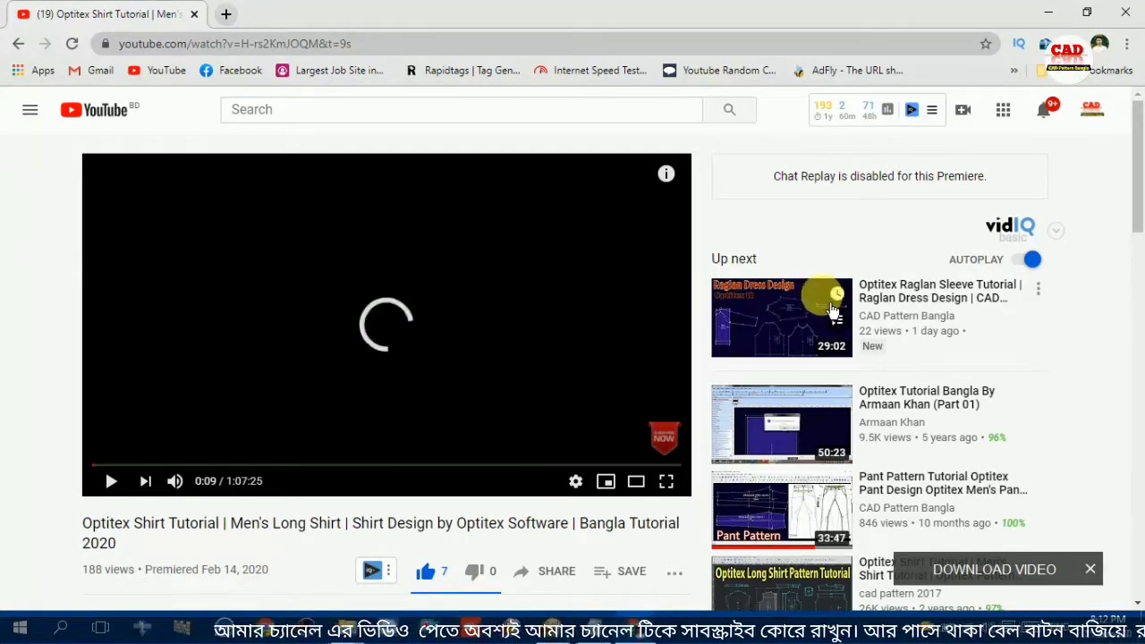
scroll(832, 309, down, 3)
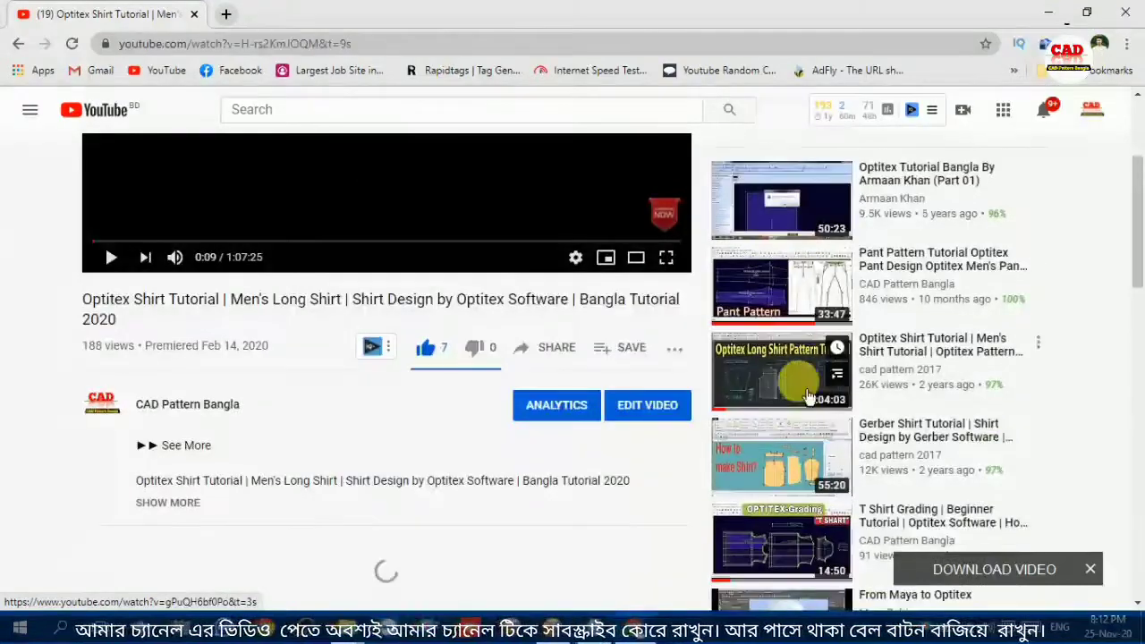
scroll(808, 395, up, 3)
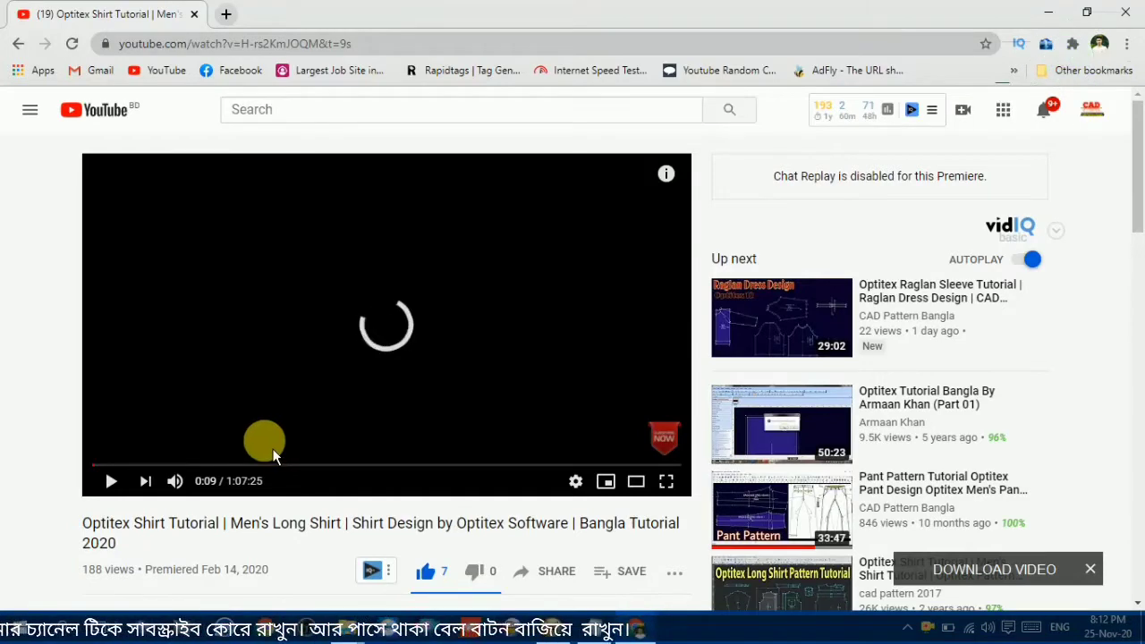
scroll(453, 449, down, 1)
scroll(452, 448, down, 2)
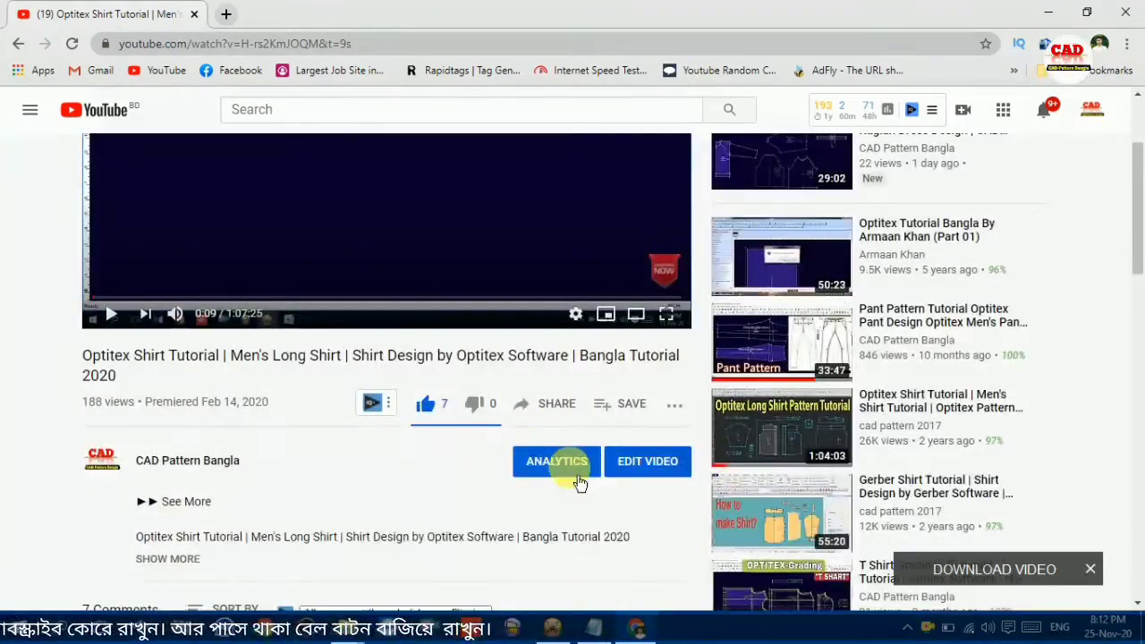
scroll(502, 351, up, 3)
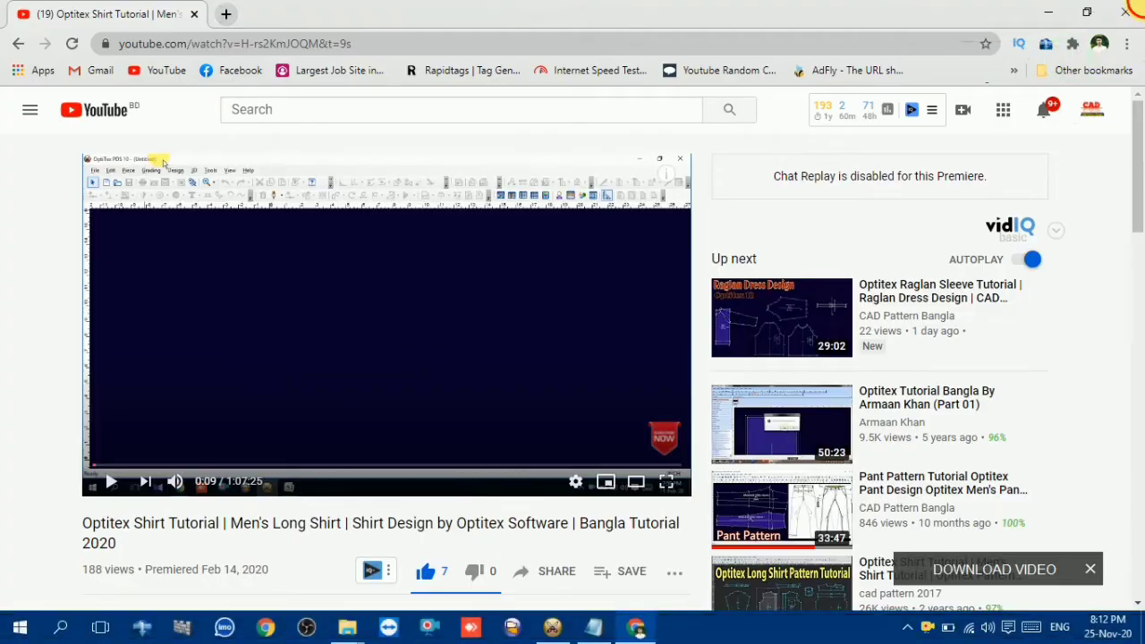
Step: Close the browser and Optitex PDS, and highlight Solid Marker in the marker type notes
click(1126, 11)
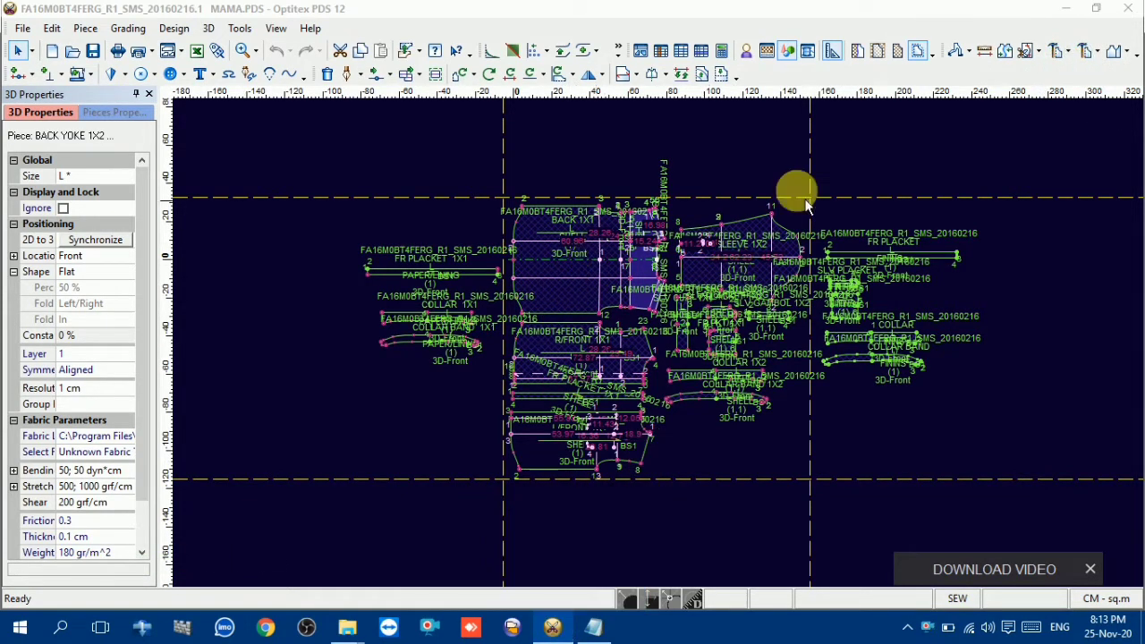
click(1130, 12)
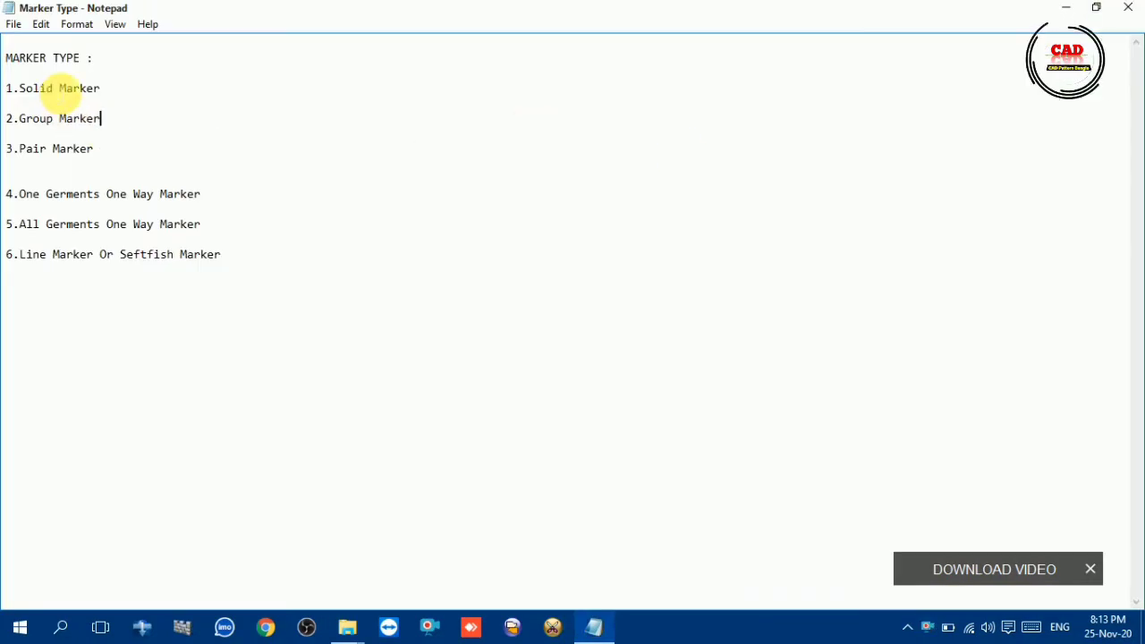
drag(18, 88, 102, 89)
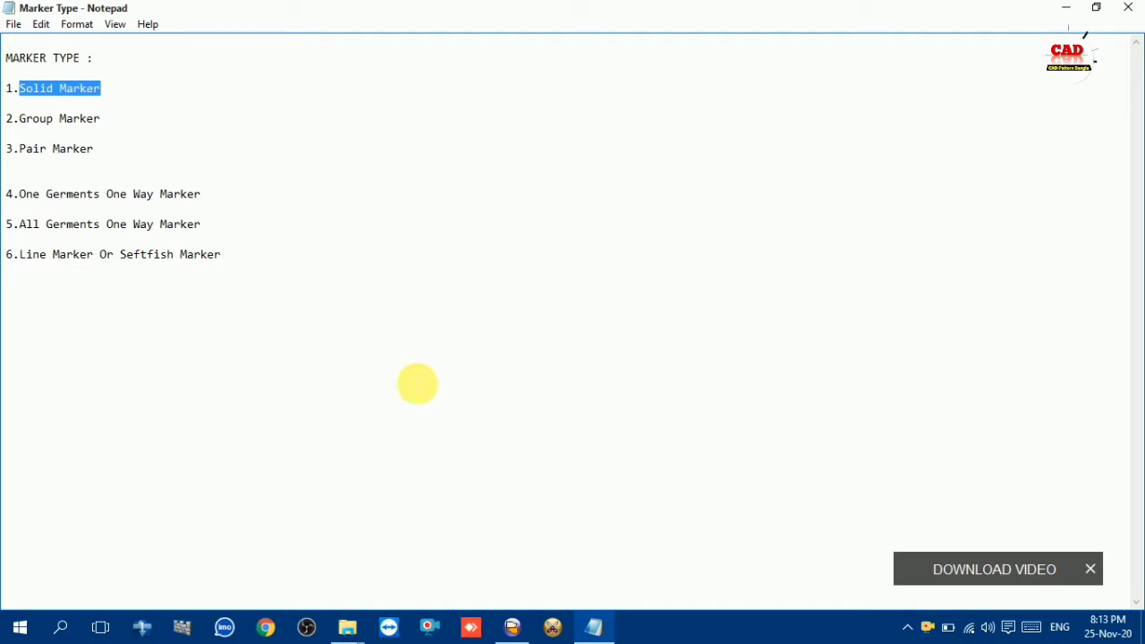
Step: Switch to Optitex Mark 12 and open the general preferences
click(510, 627)
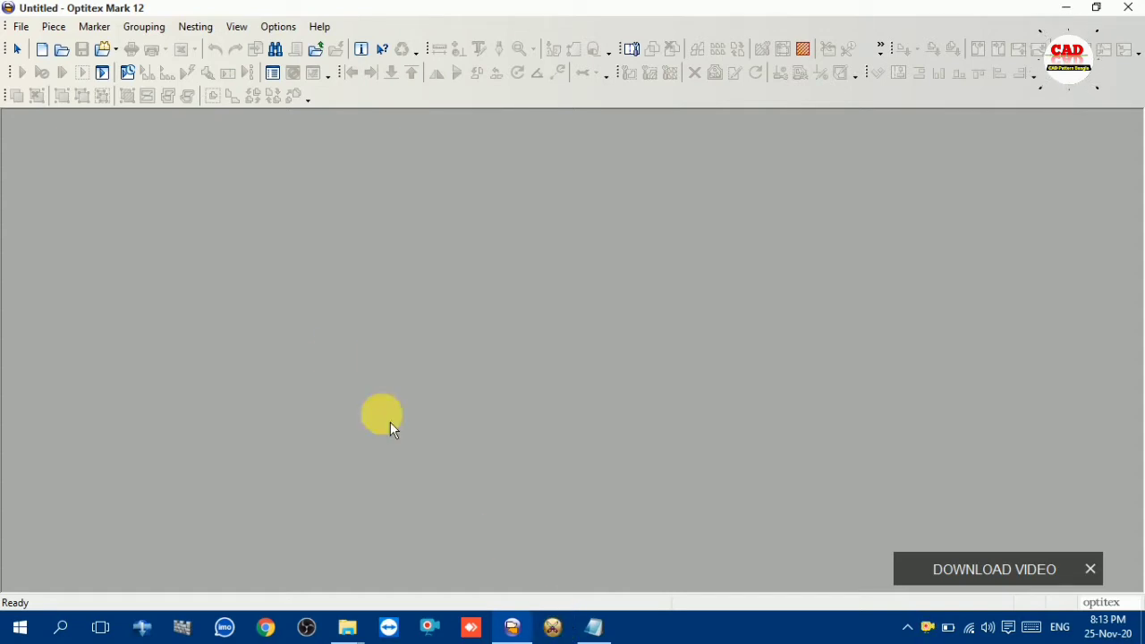
click(275, 27)
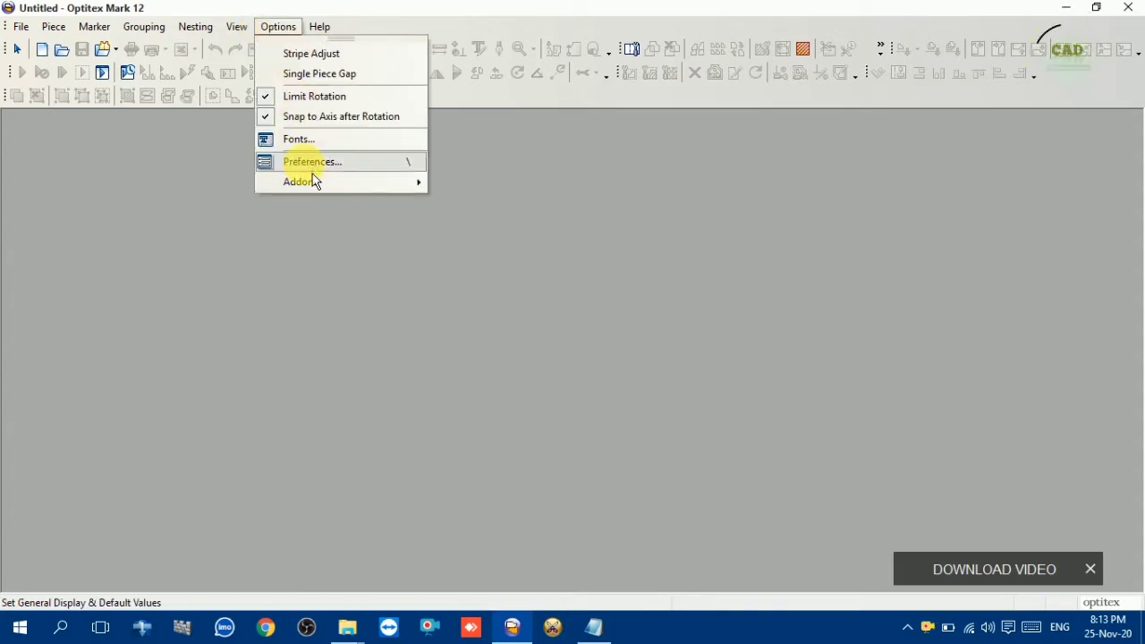
click(740, 220)
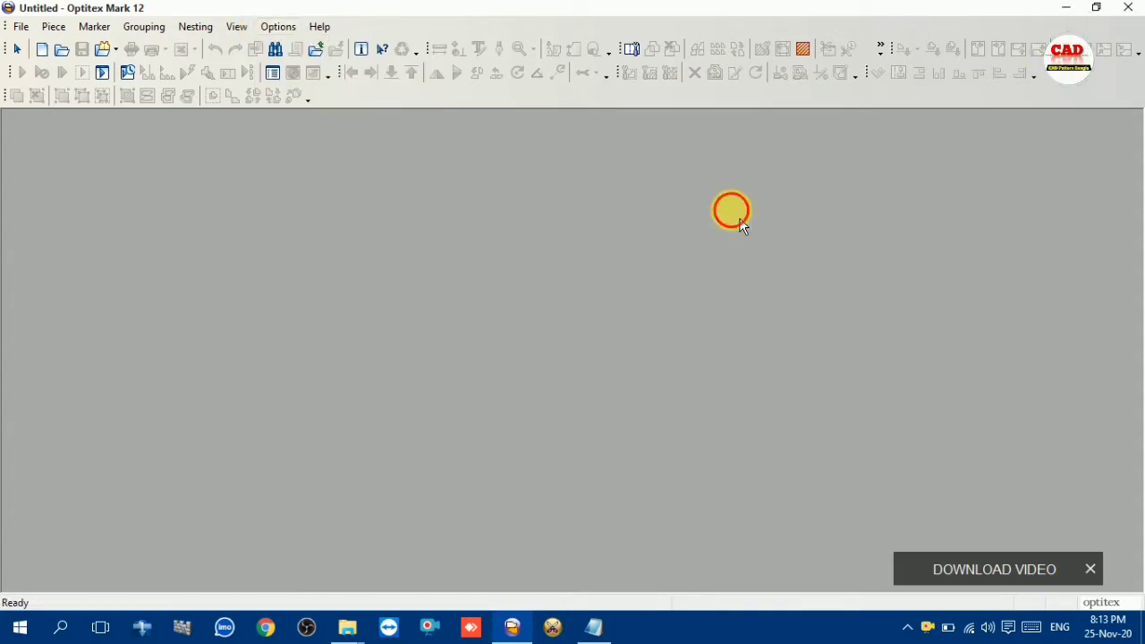
click(282, 28)
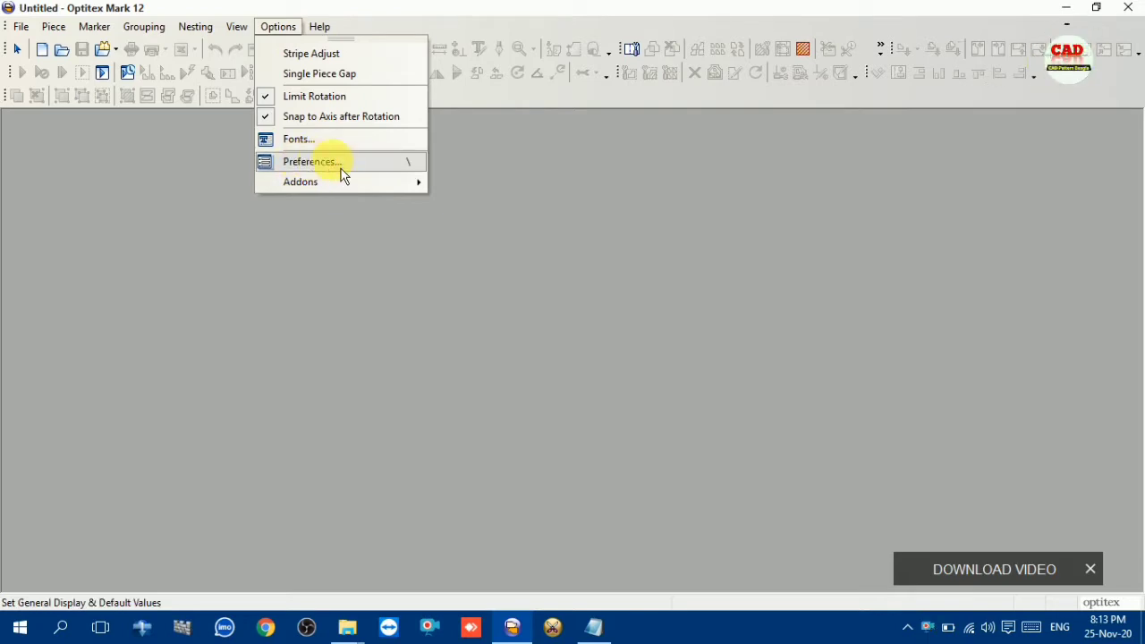
click(344, 162)
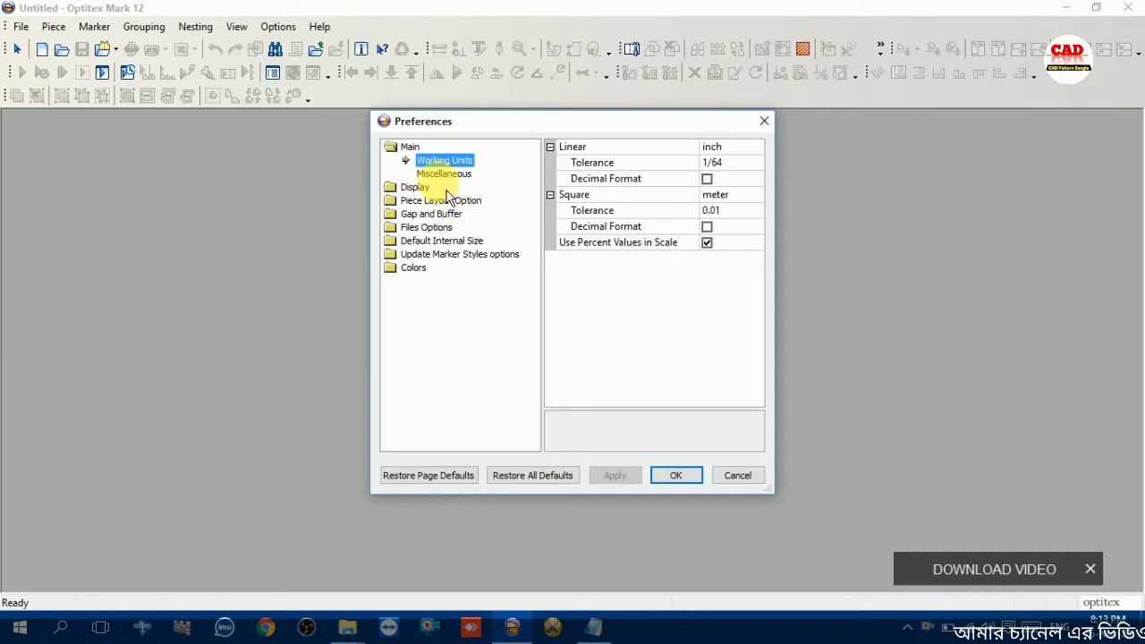
Step: Set the linear working unit to cm and apply the preferences
click(716, 147)
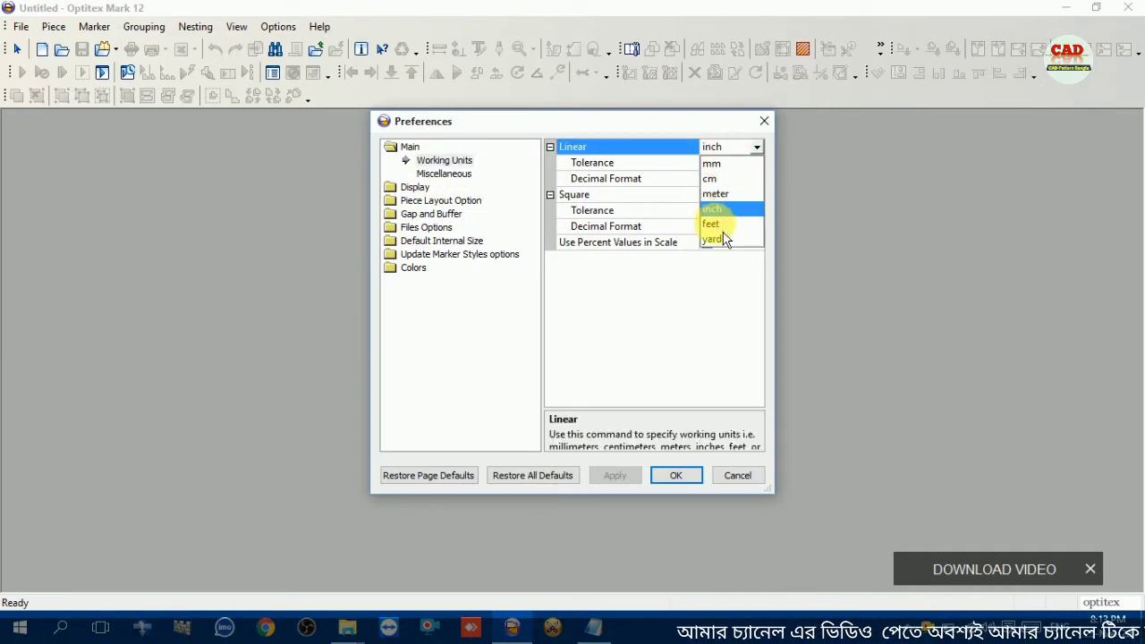
click(721, 179)
click(734, 146)
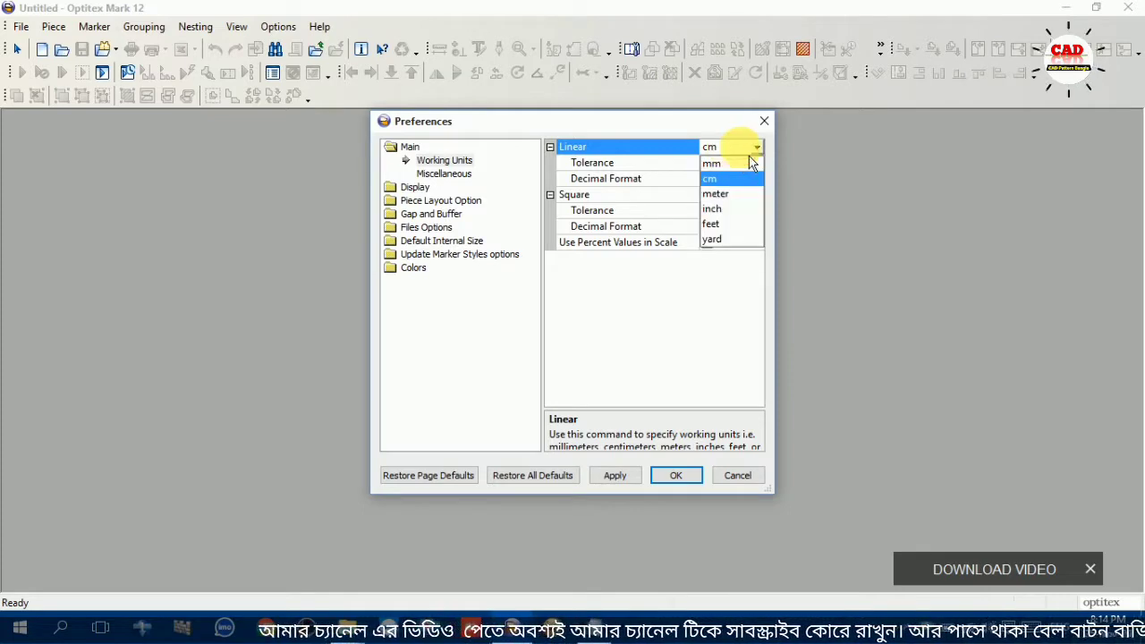
click(739, 206)
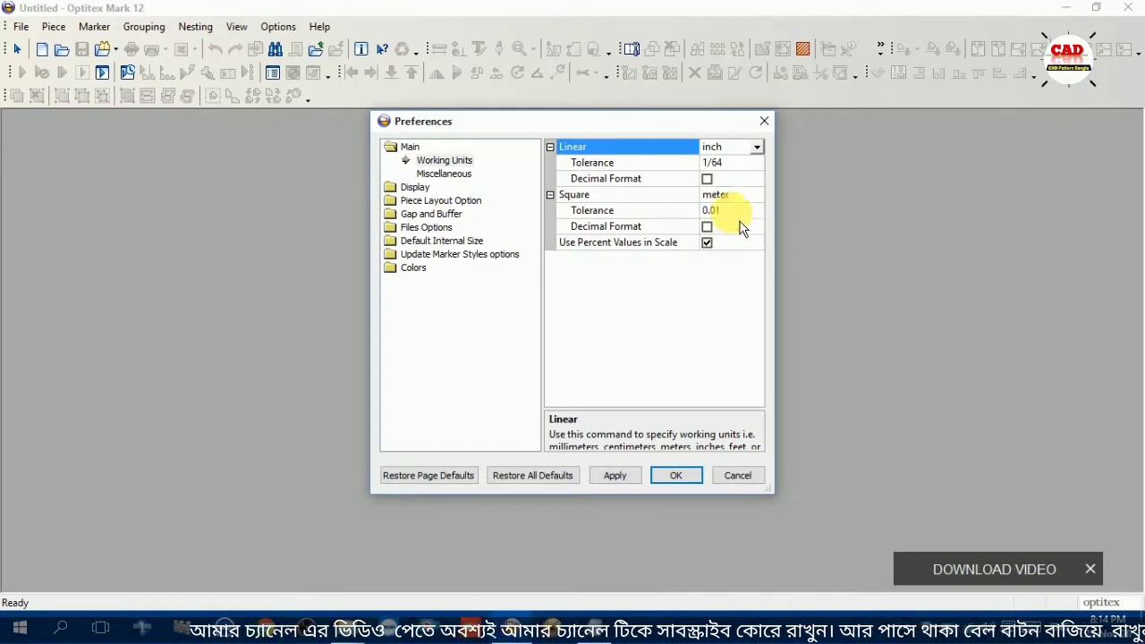
click(730, 148)
click(719, 179)
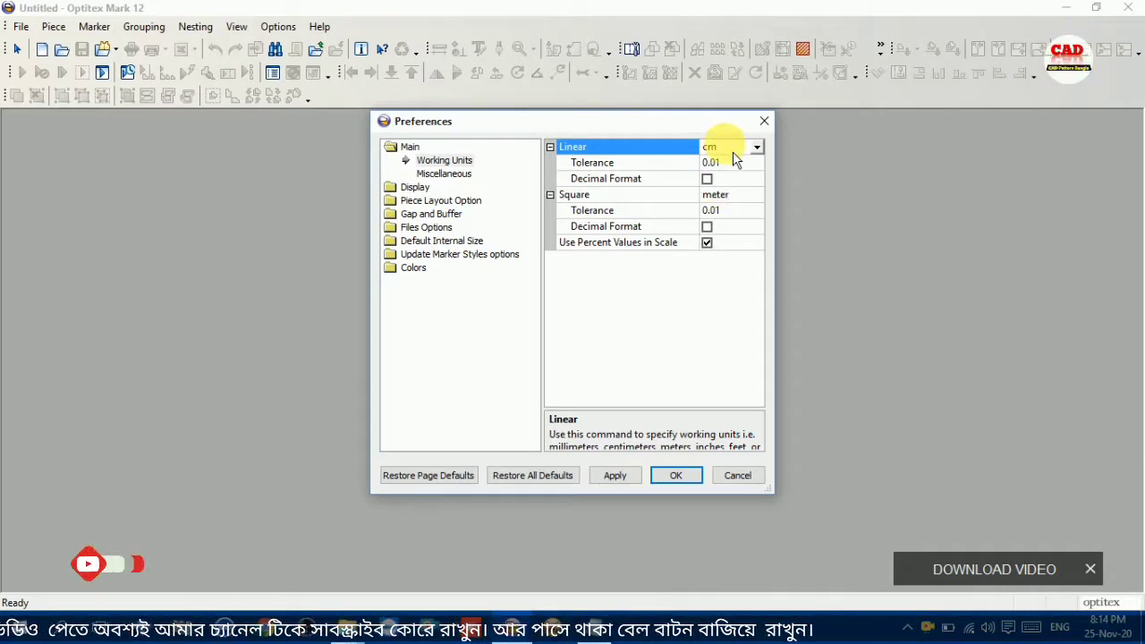
click(630, 481)
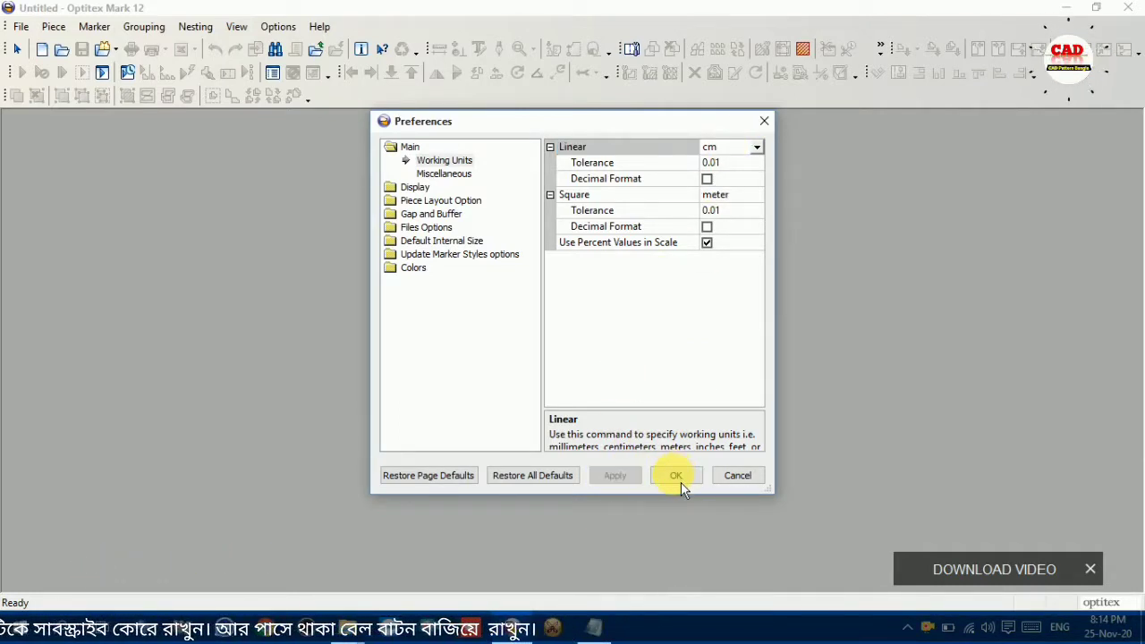
click(679, 475)
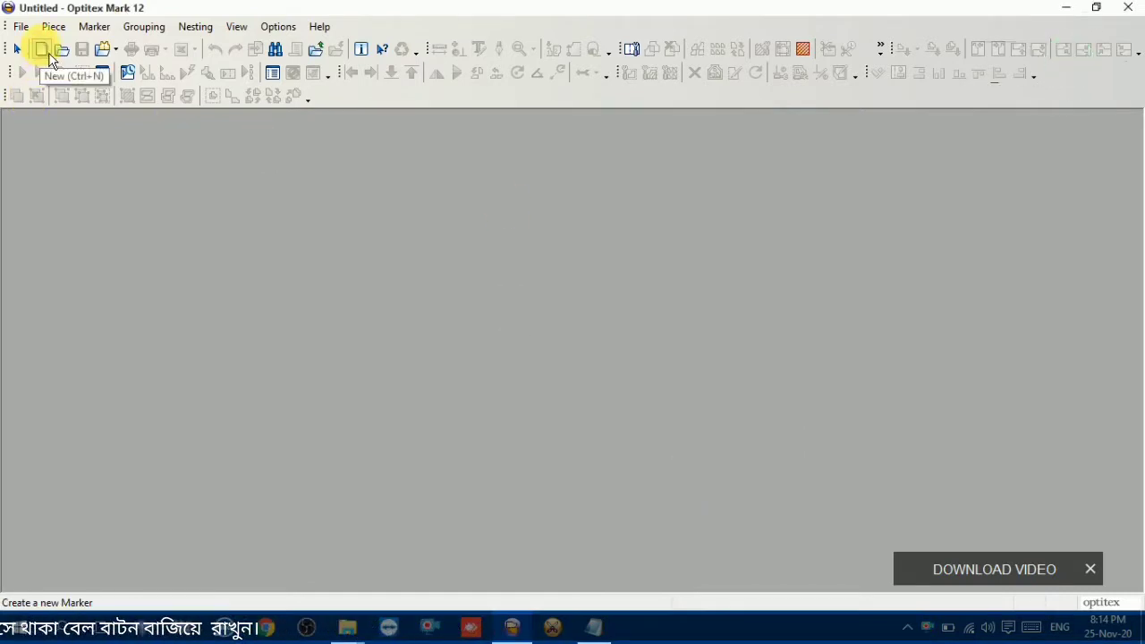
Step: Create a new marker with a width of 56 cm and a length of 1500 cm
click(23, 27)
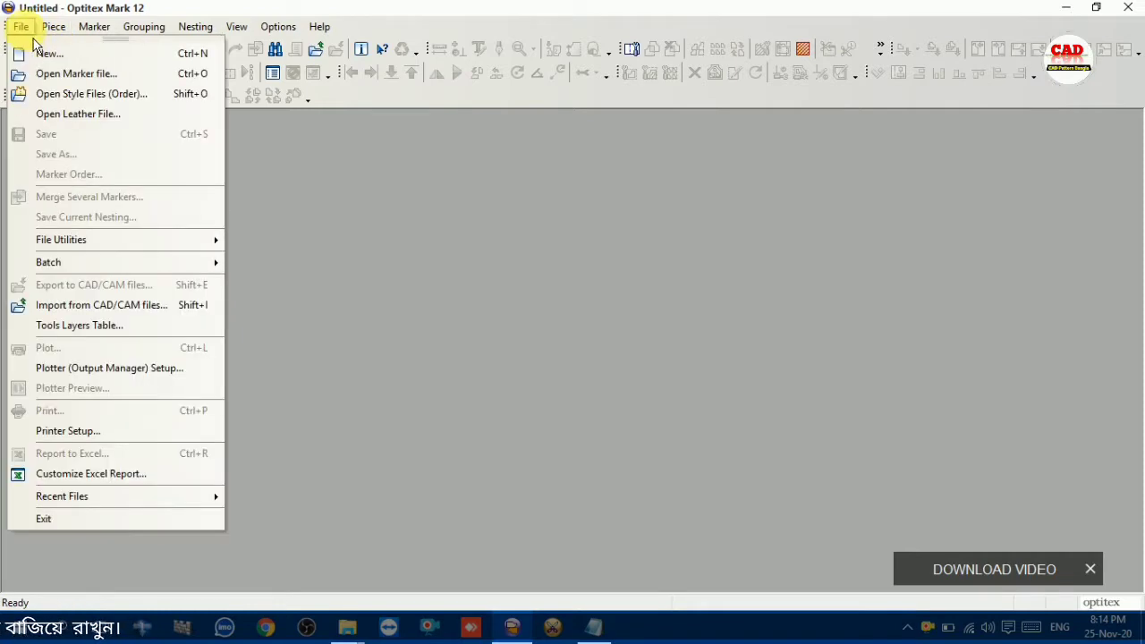
click(48, 58)
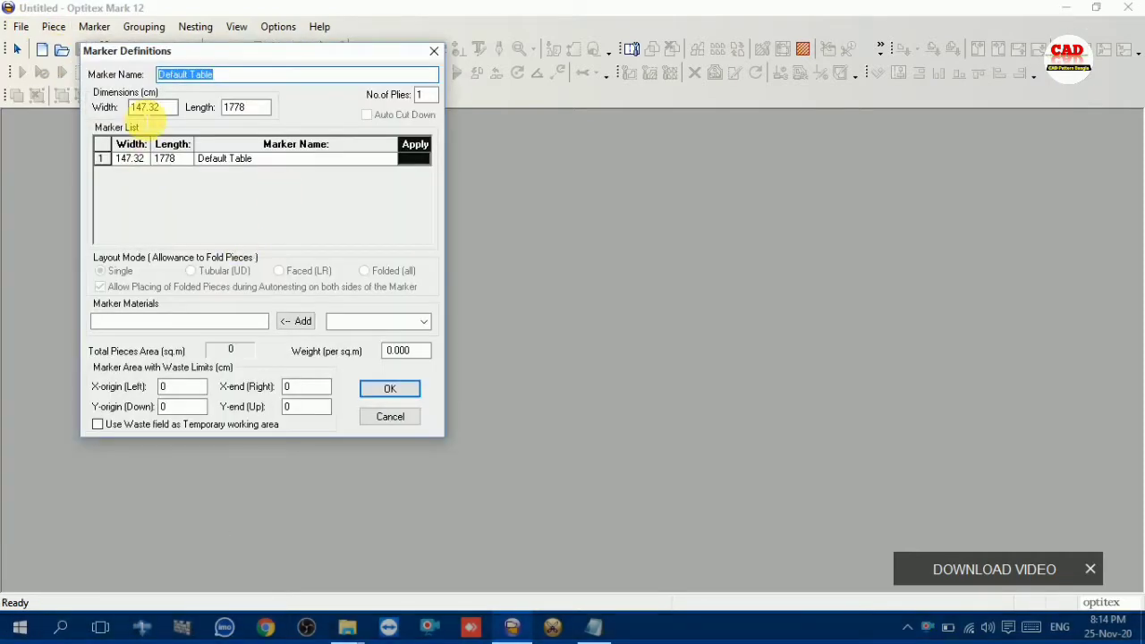
double_click(147, 107)
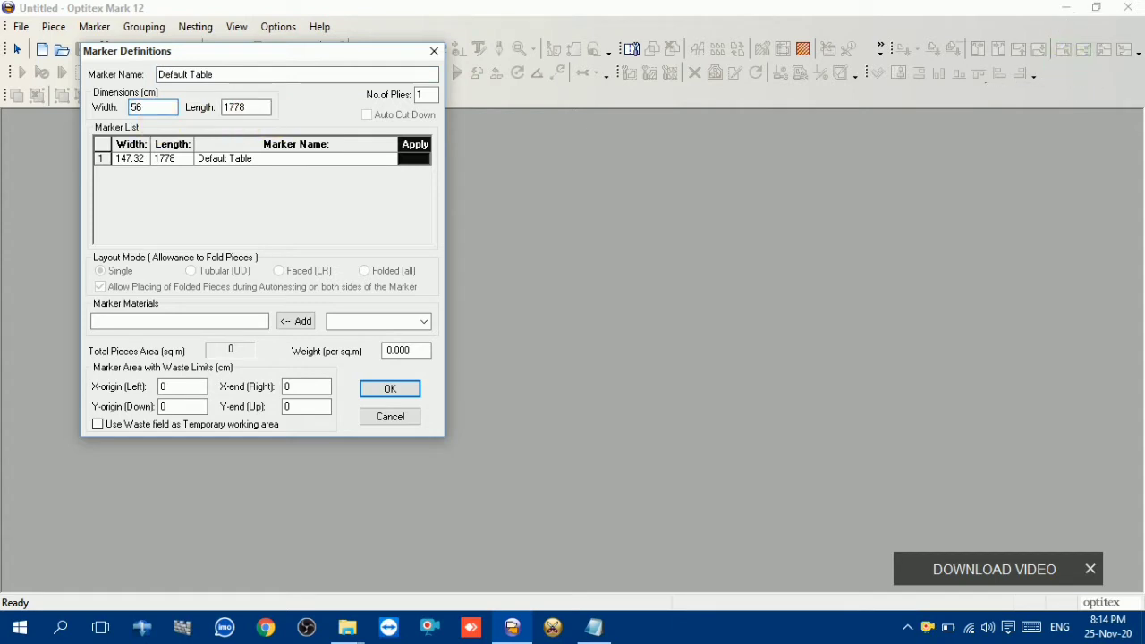
double_click(249, 108)
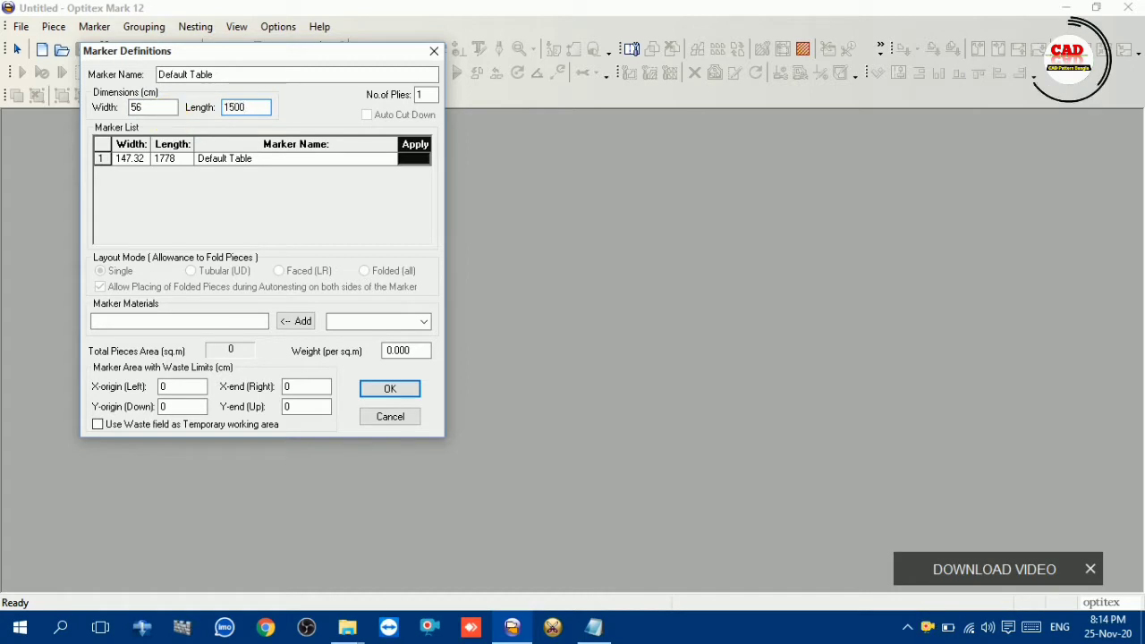
click(391, 389)
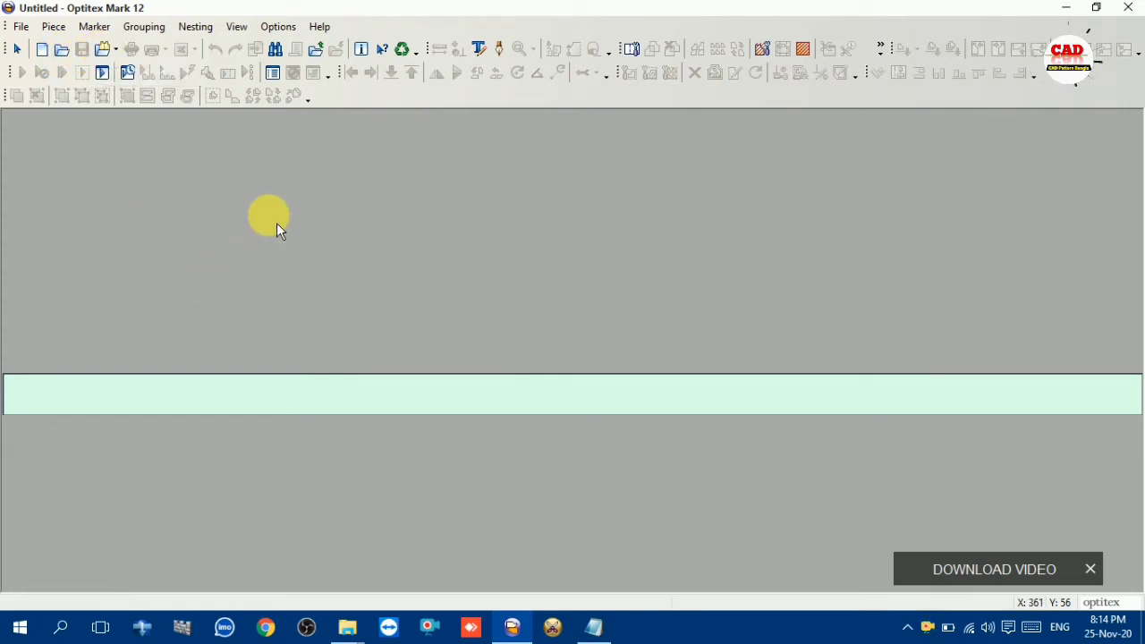
Step: Open the style file FA16M0BT4FERG_R1_SMS_20160216.1 MAMA.PDS from the Desktop as a marker order
click(25, 31)
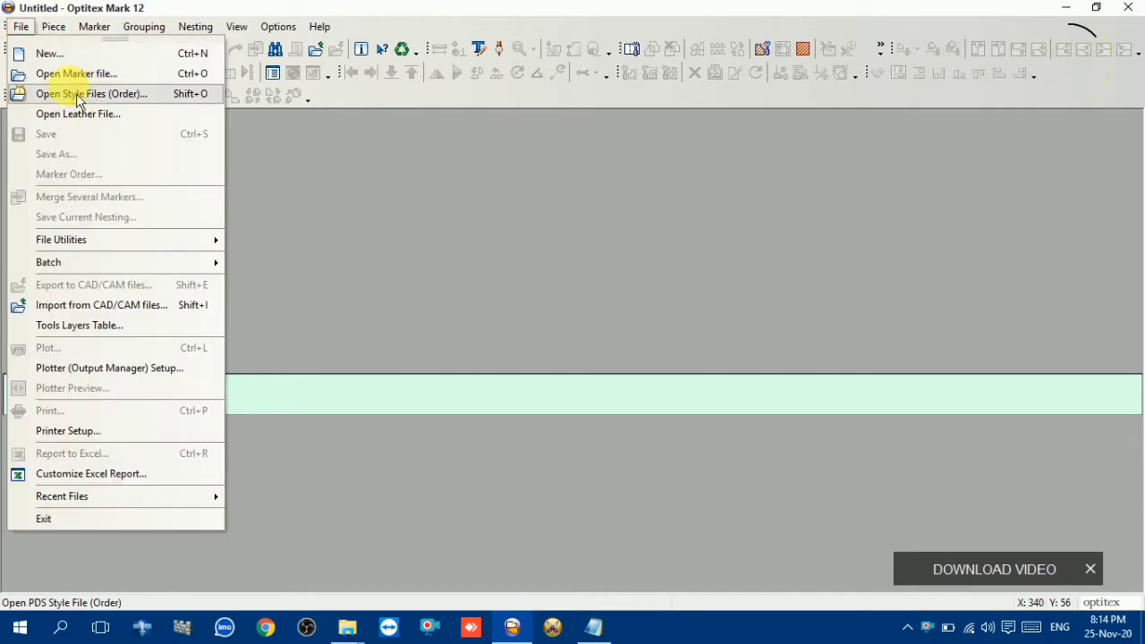
click(149, 98)
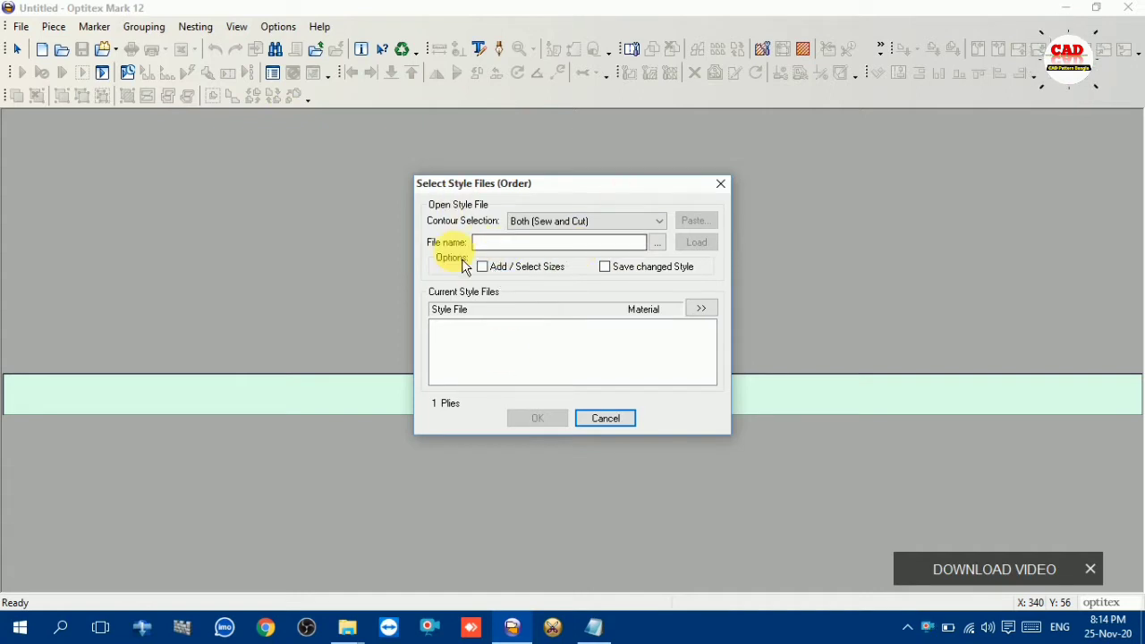
click(658, 244)
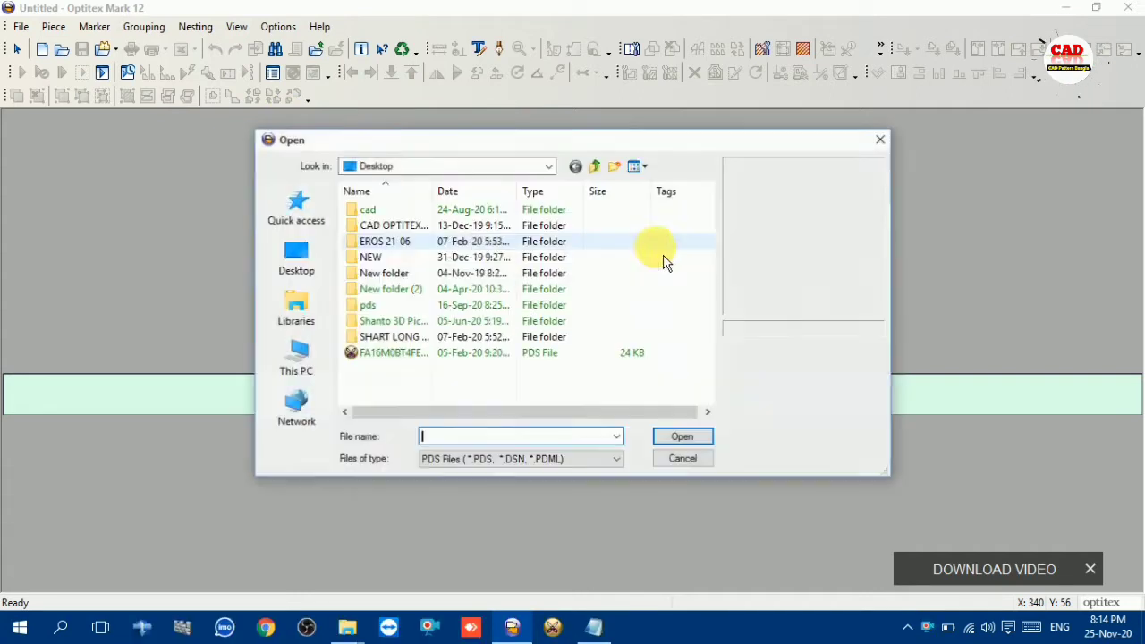
click(467, 354)
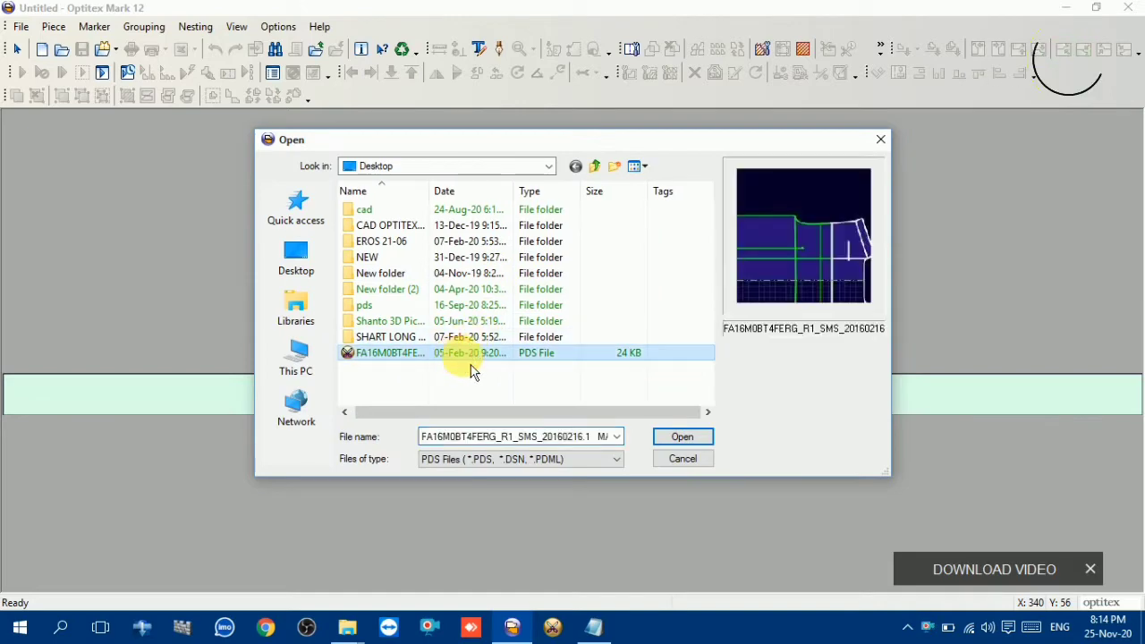
click(673, 437)
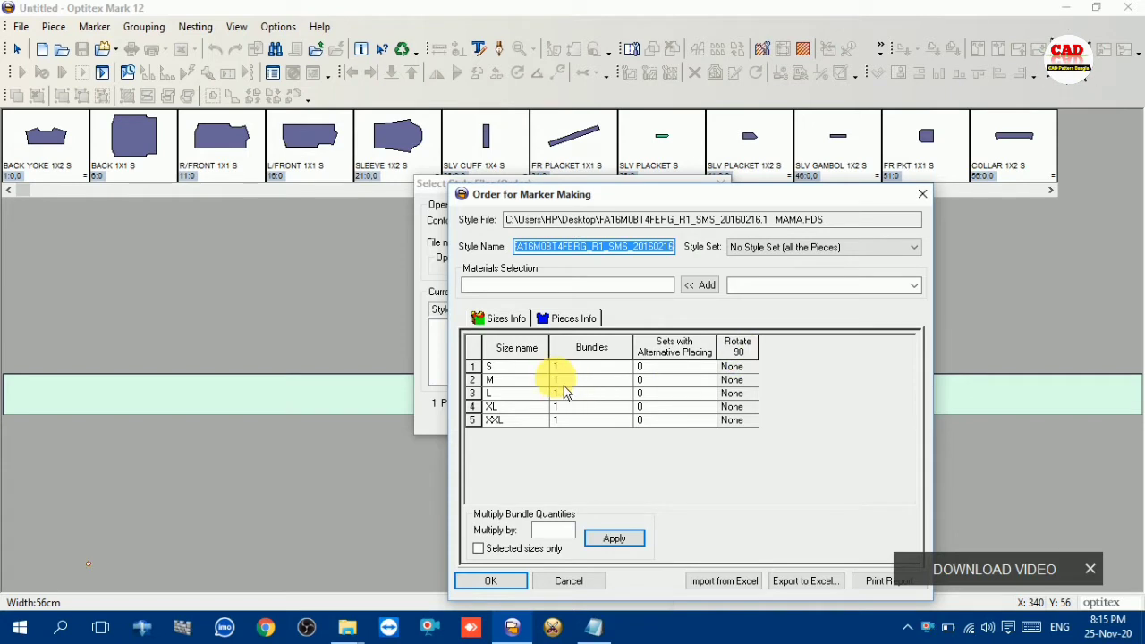
Step: Review the bundle quantities for sizes S to XXL and the quantities of the shirt pieces in the marker order
click(546, 362)
click(593, 349)
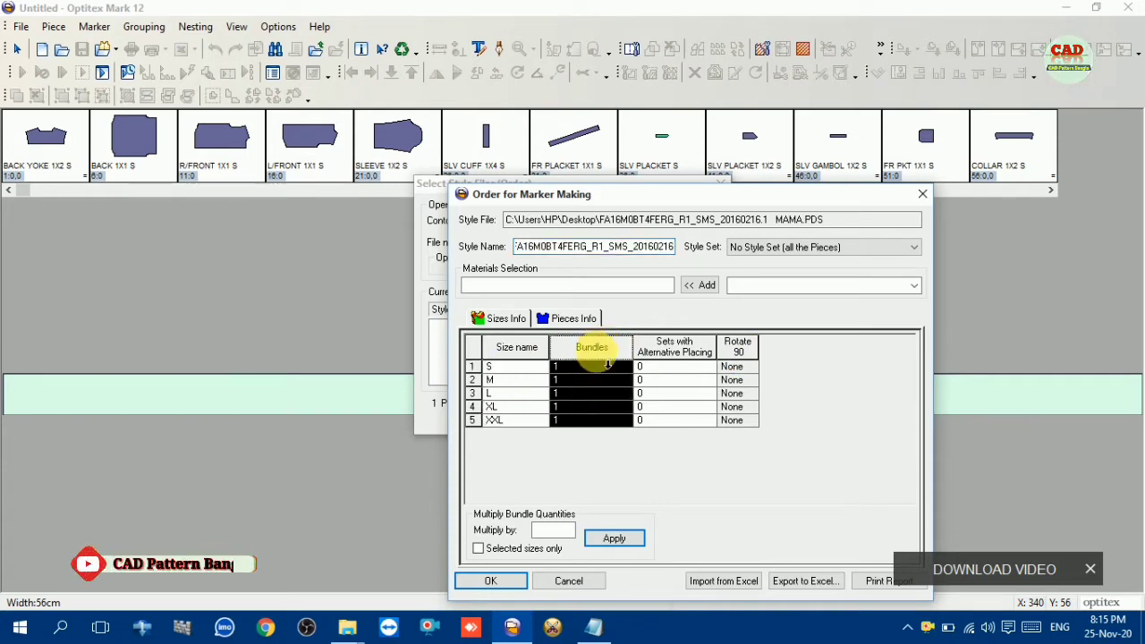
click(579, 368)
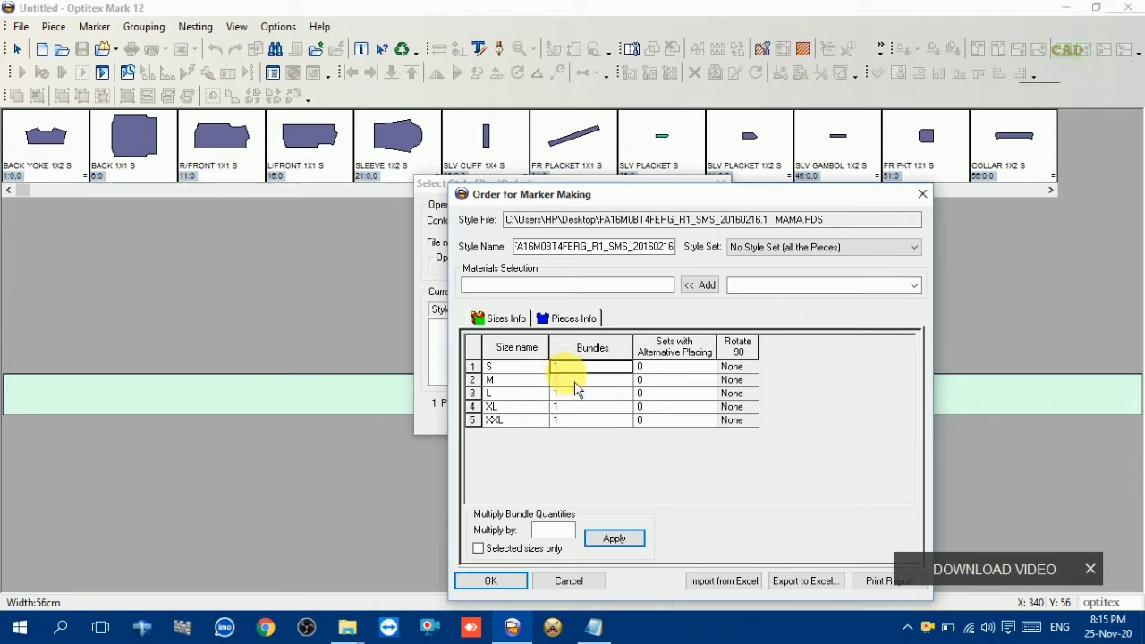
click(572, 397)
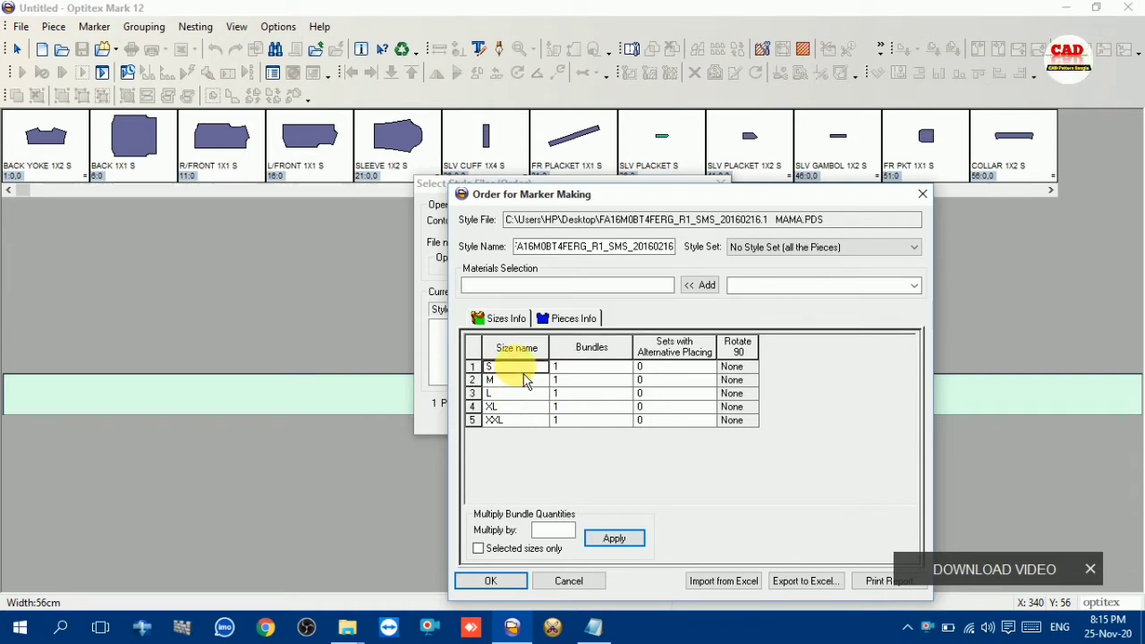
click(580, 379)
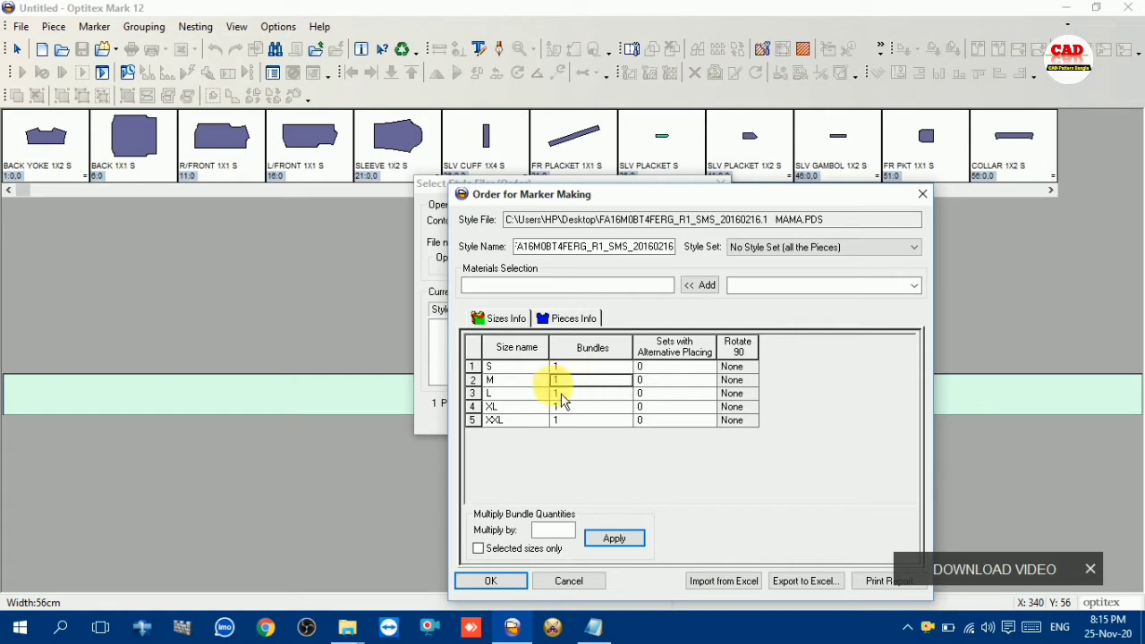
click(517, 394)
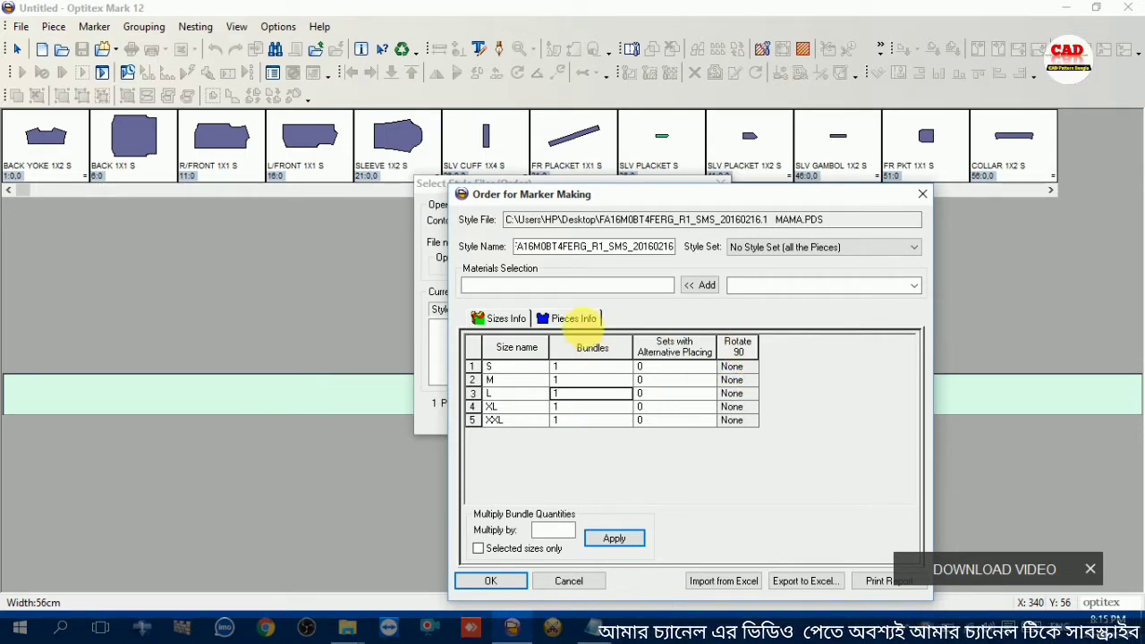
click(582, 322)
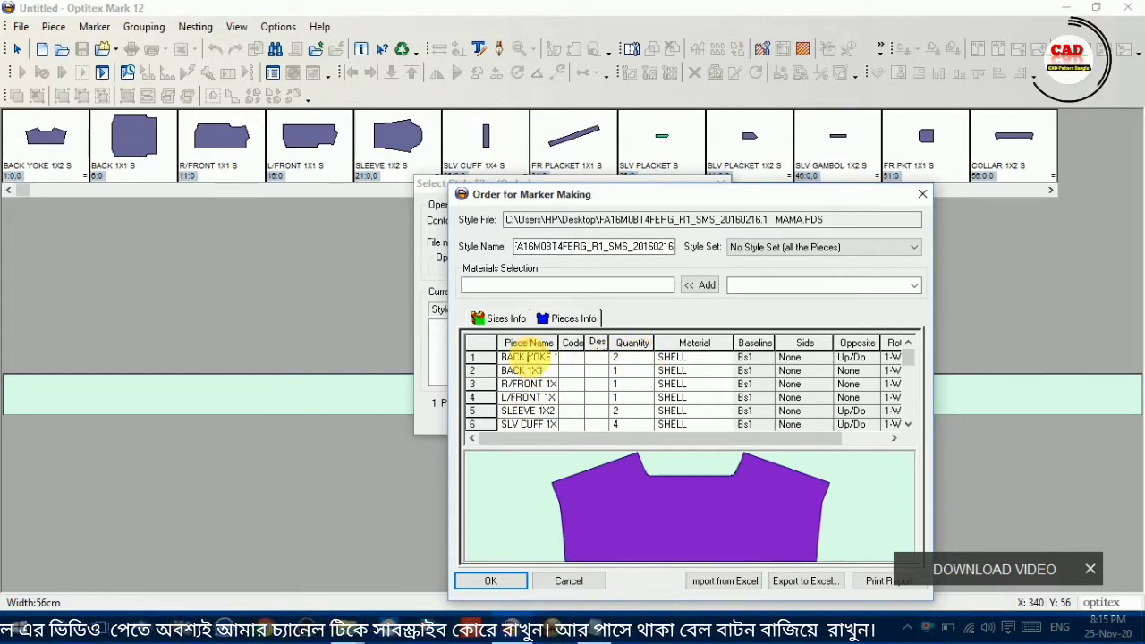
click(622, 358)
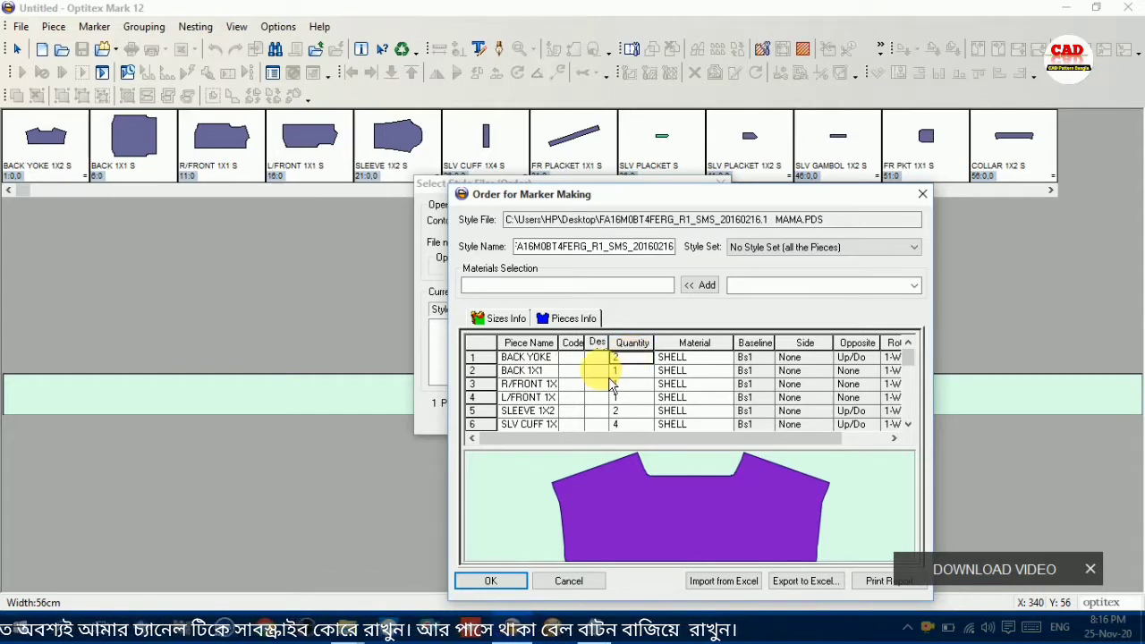
click(552, 386)
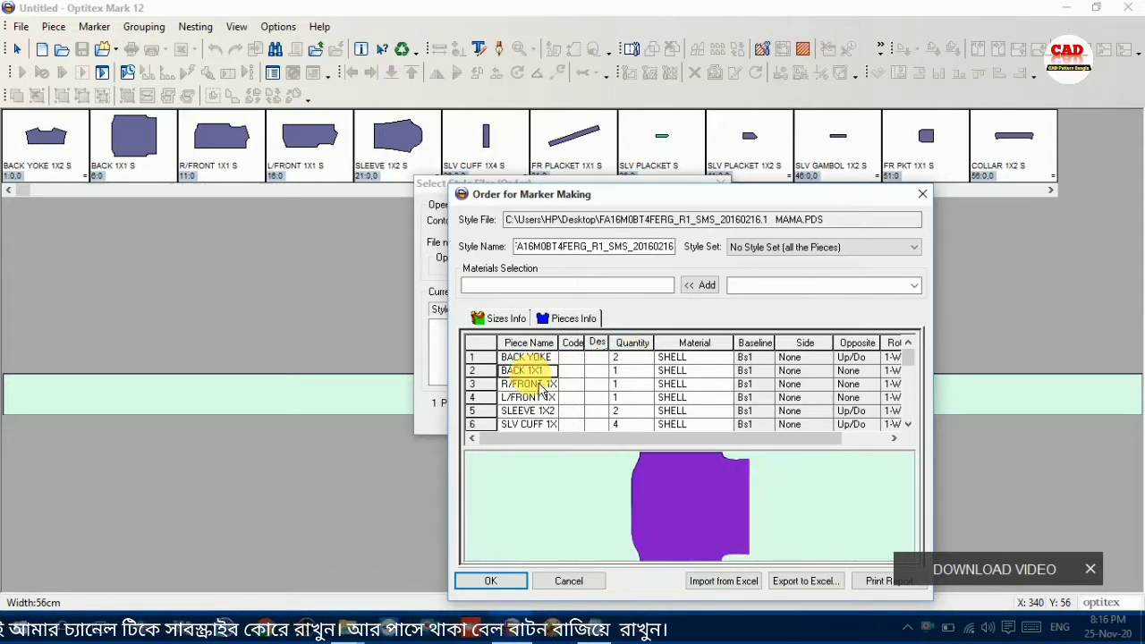
click(626, 411)
click(630, 425)
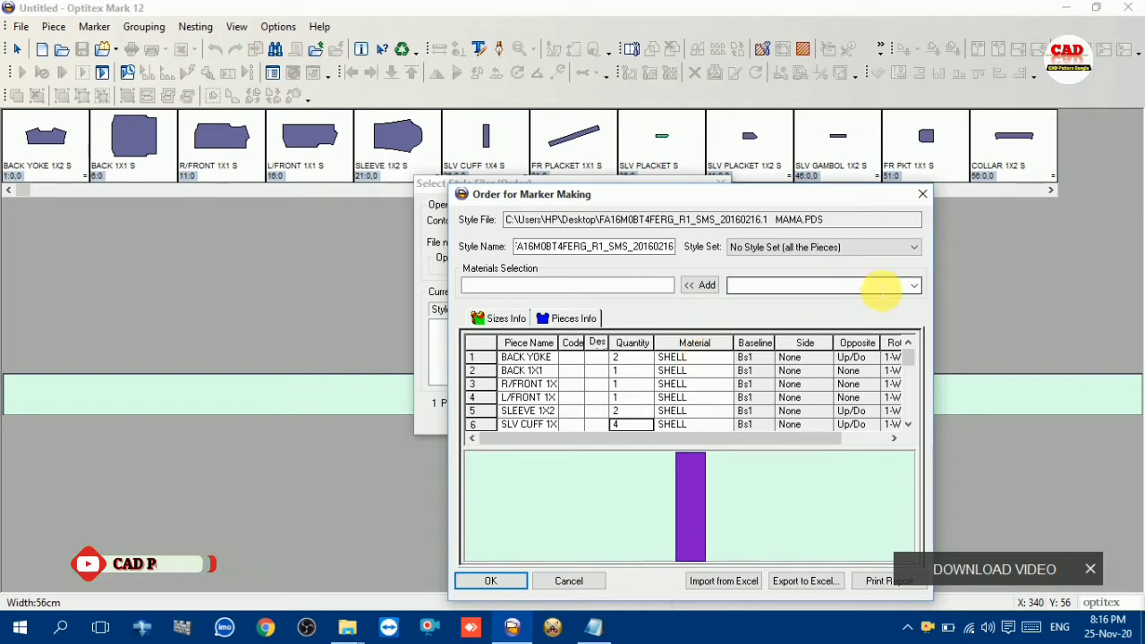
Step: Check the marker type notes and add SHELL to the order's materials selection
click(922, 293)
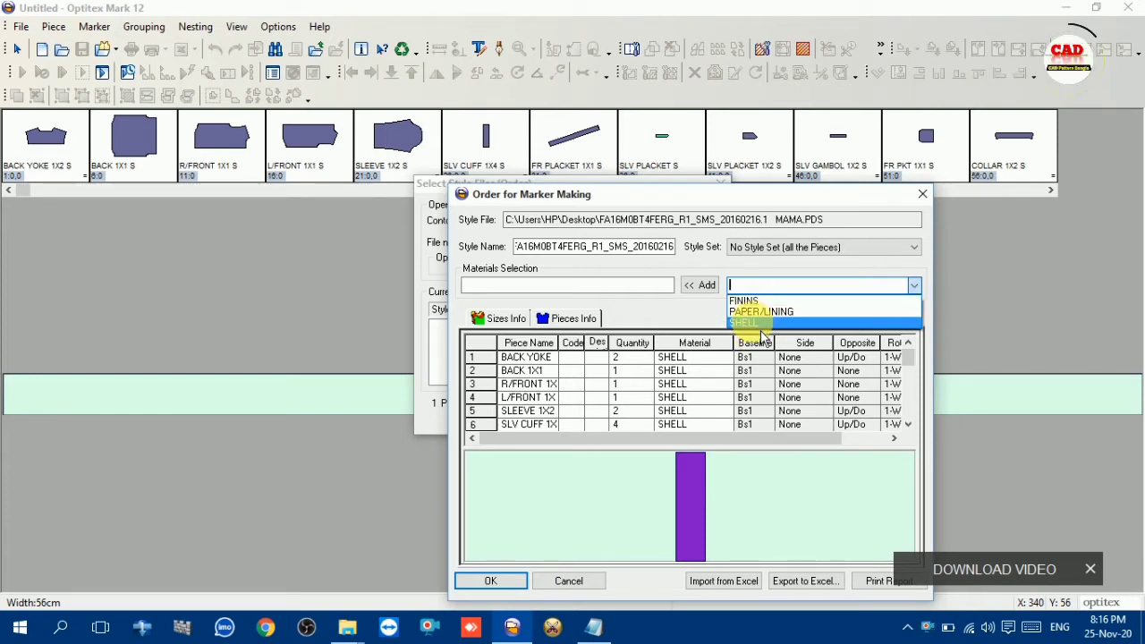
click(593, 628)
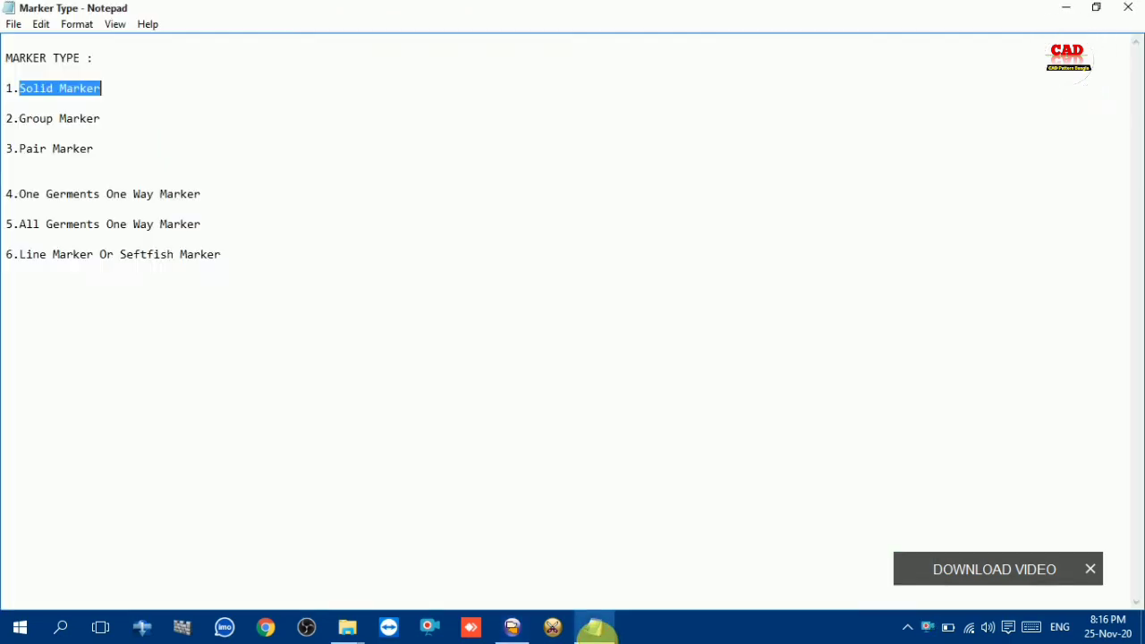
click(595, 628)
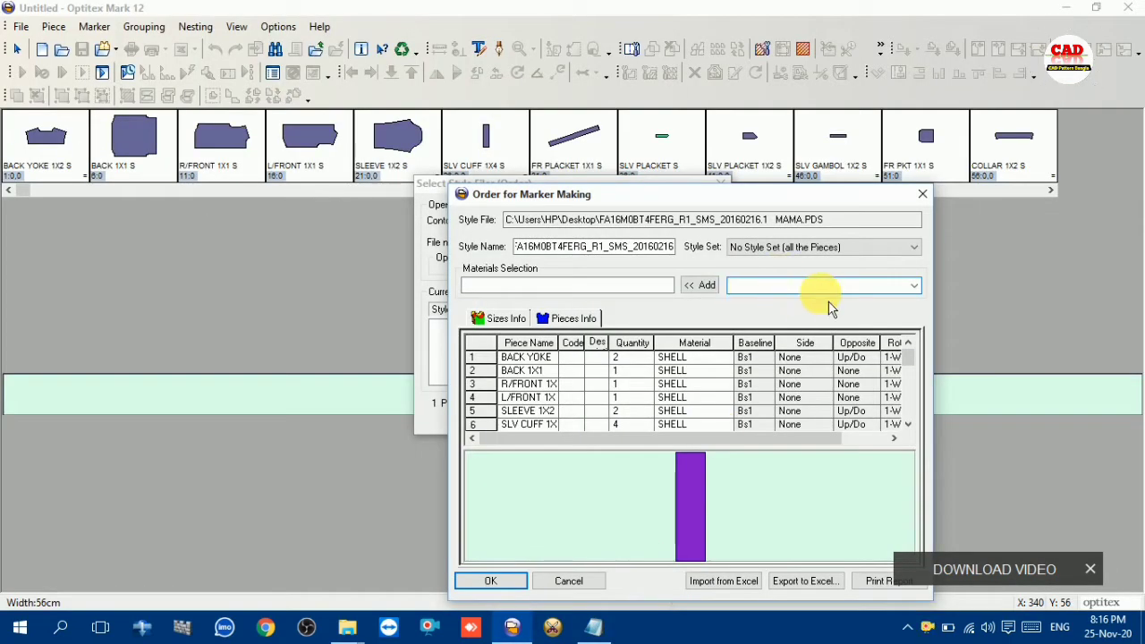
click(914, 286)
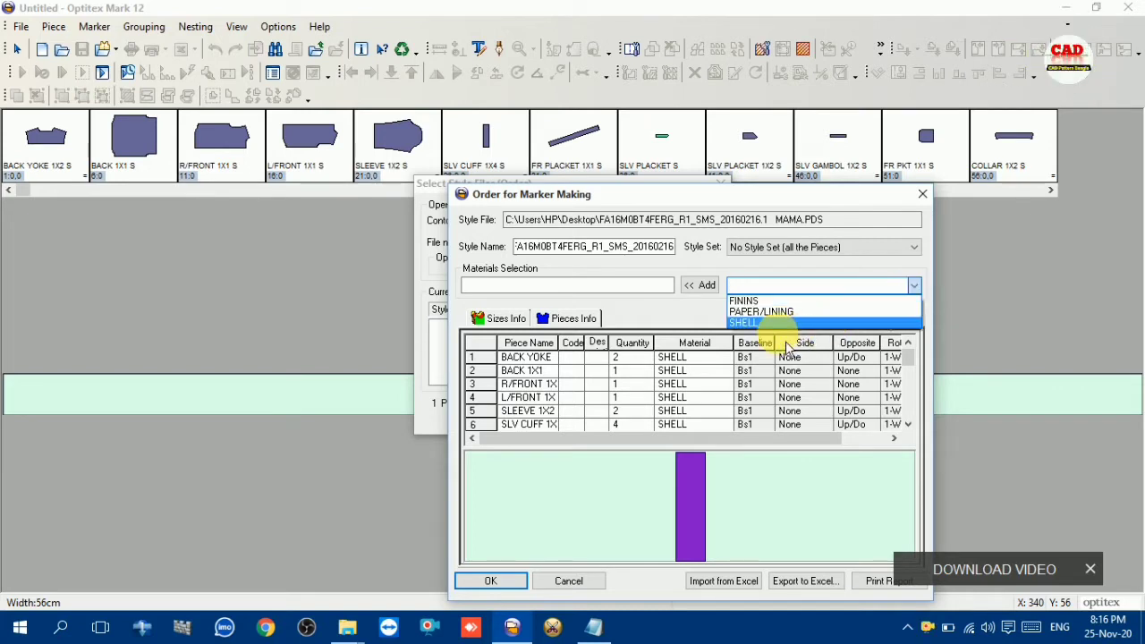
click(761, 324)
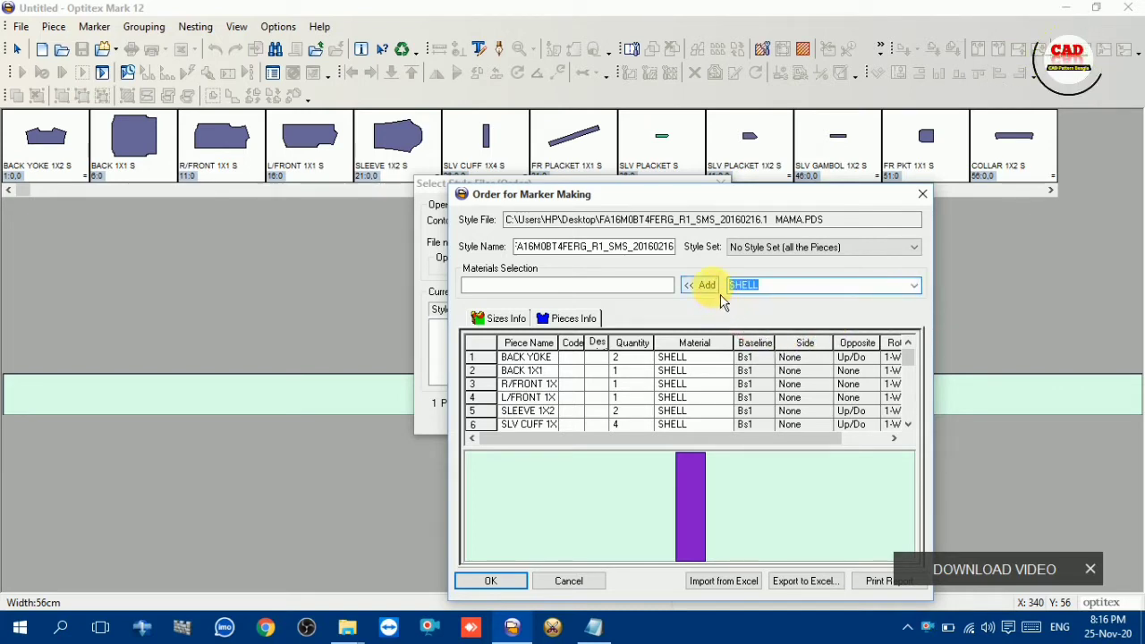
click(707, 286)
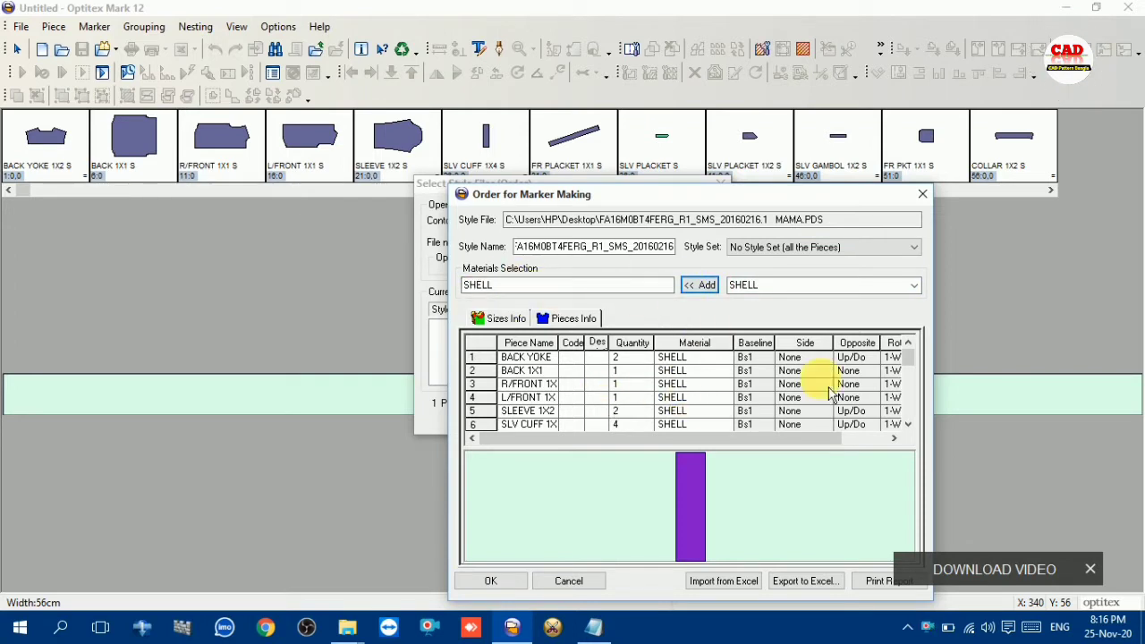
Step: Check the marker type notes again and set the back yoke's rotation to 2-Way in the pieces table
drag(833, 440, 877, 439)
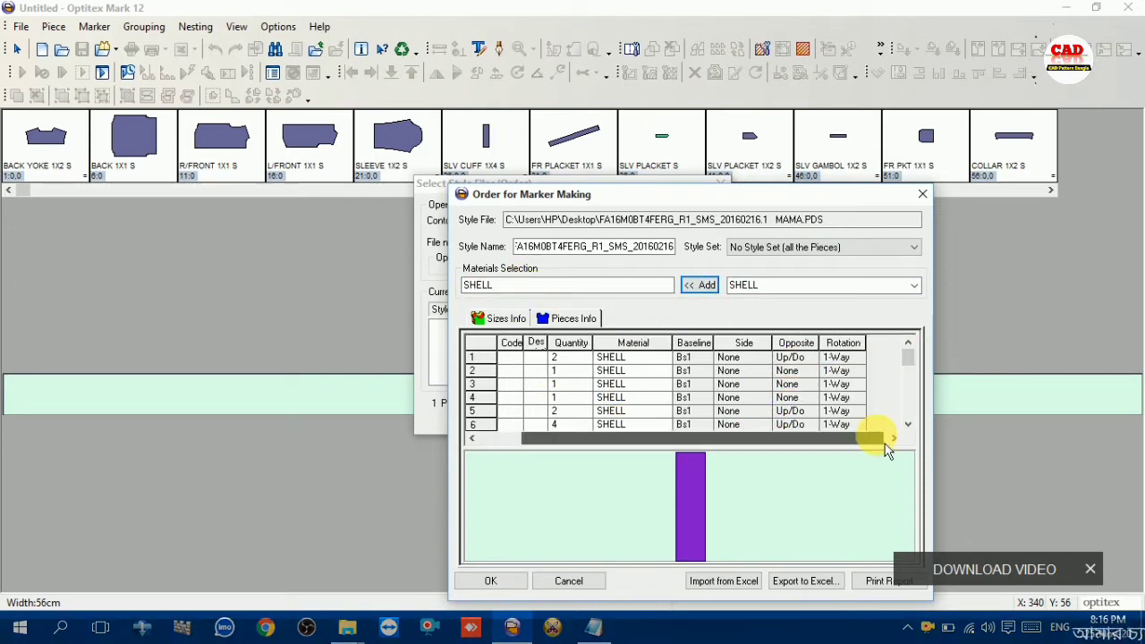
click(593, 628)
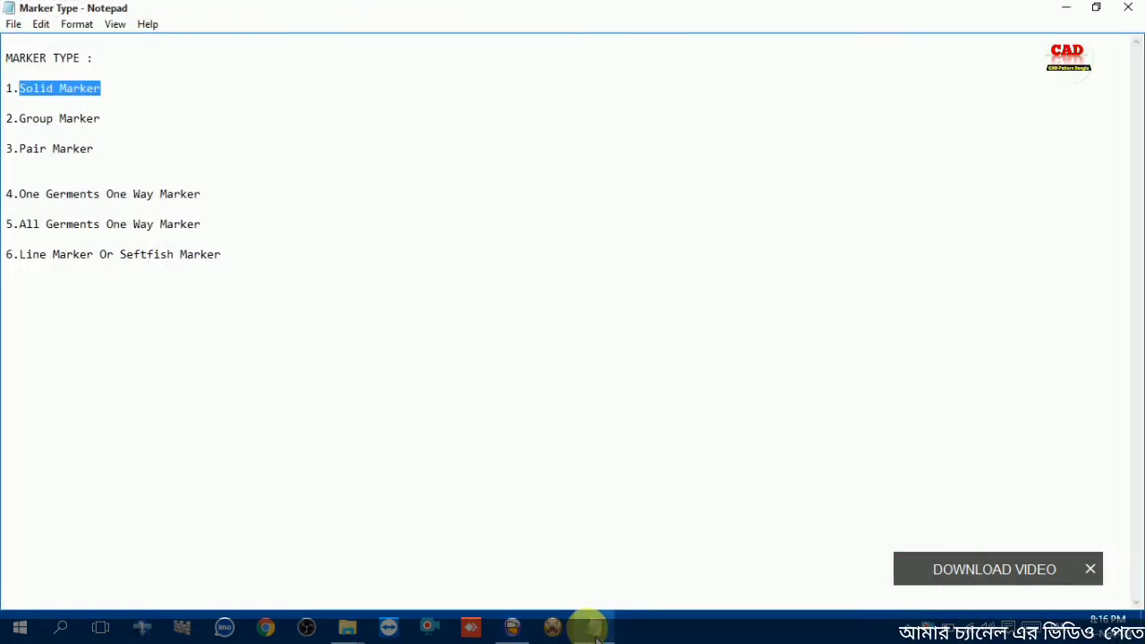
click(593, 633)
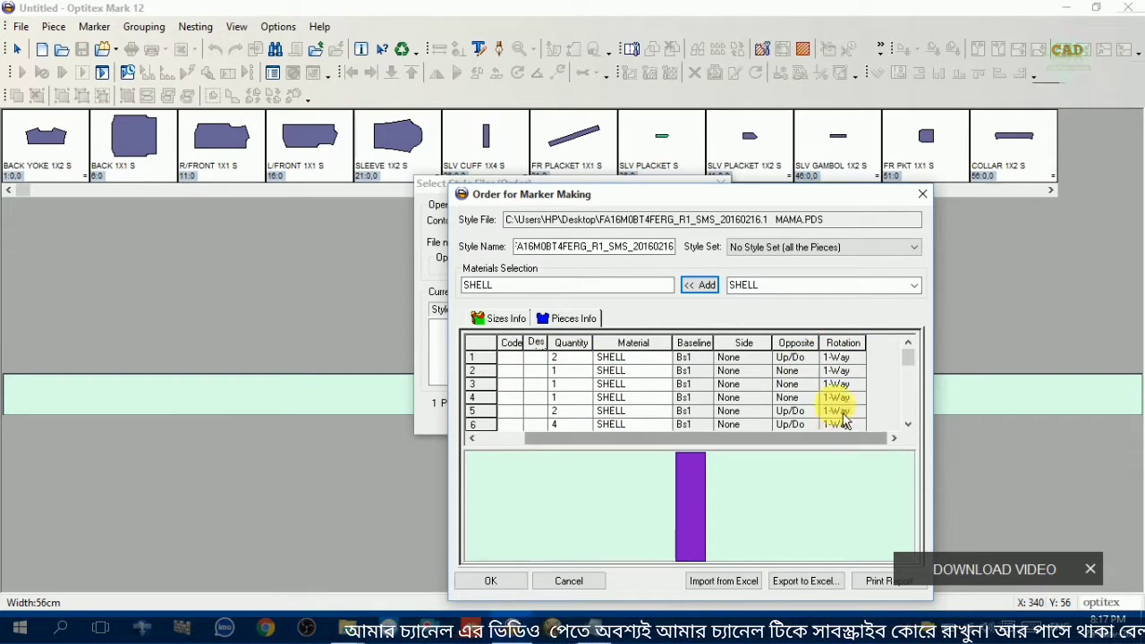
click(839, 358)
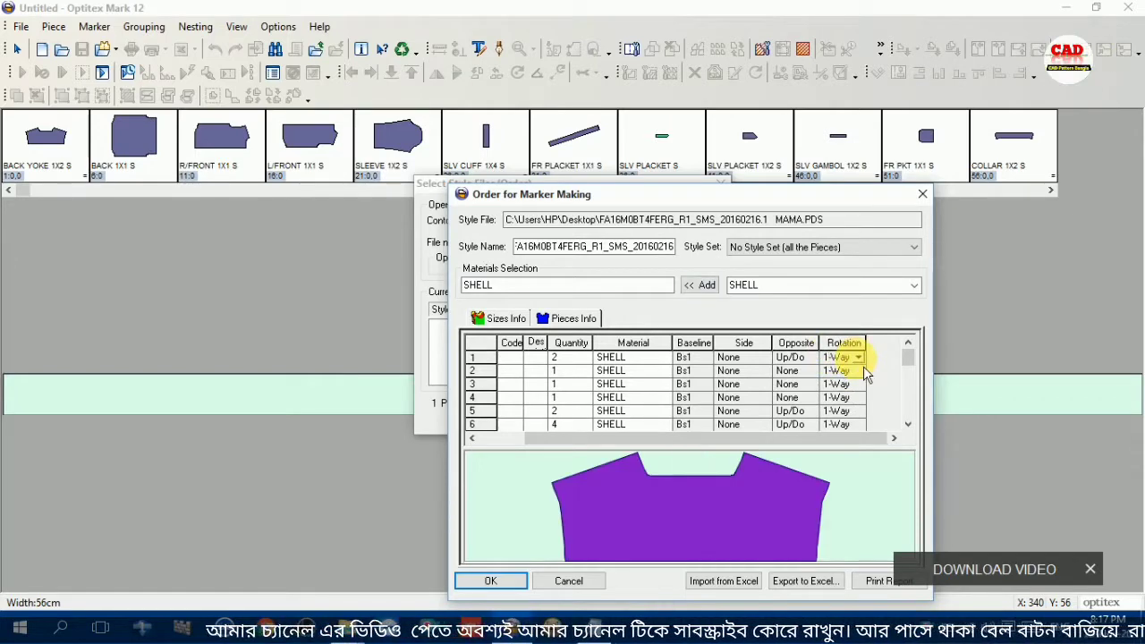
click(858, 357)
click(840, 381)
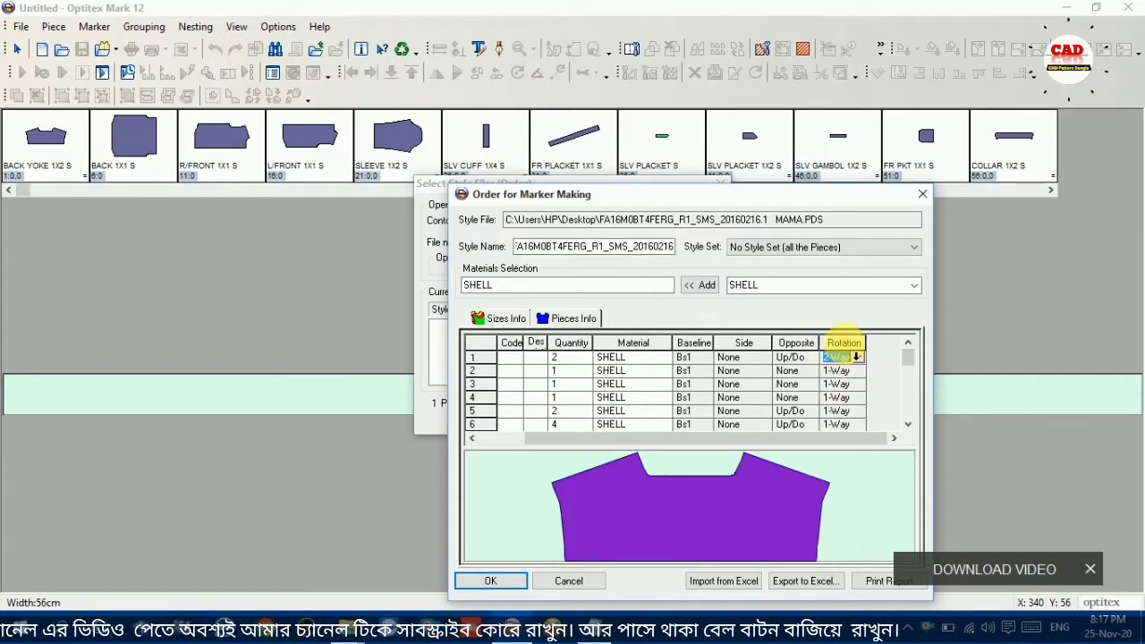
Step: Make the rotation of all pieces equal to the back yoke's 2-Way and confirm the order to load the pieces
click(844, 344)
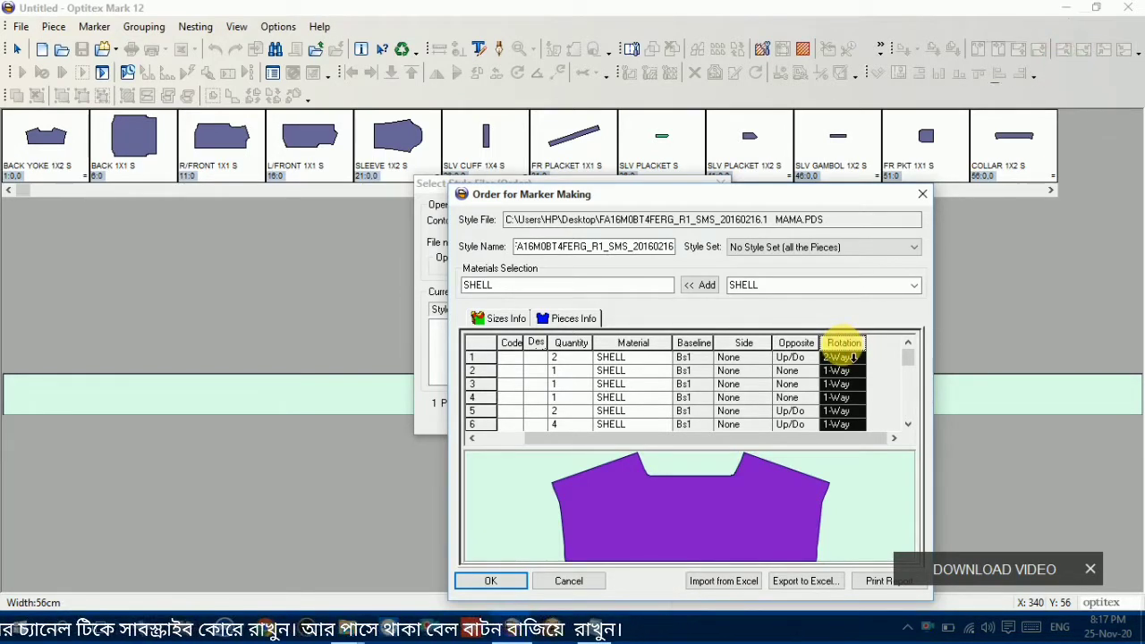
right_click(843, 346)
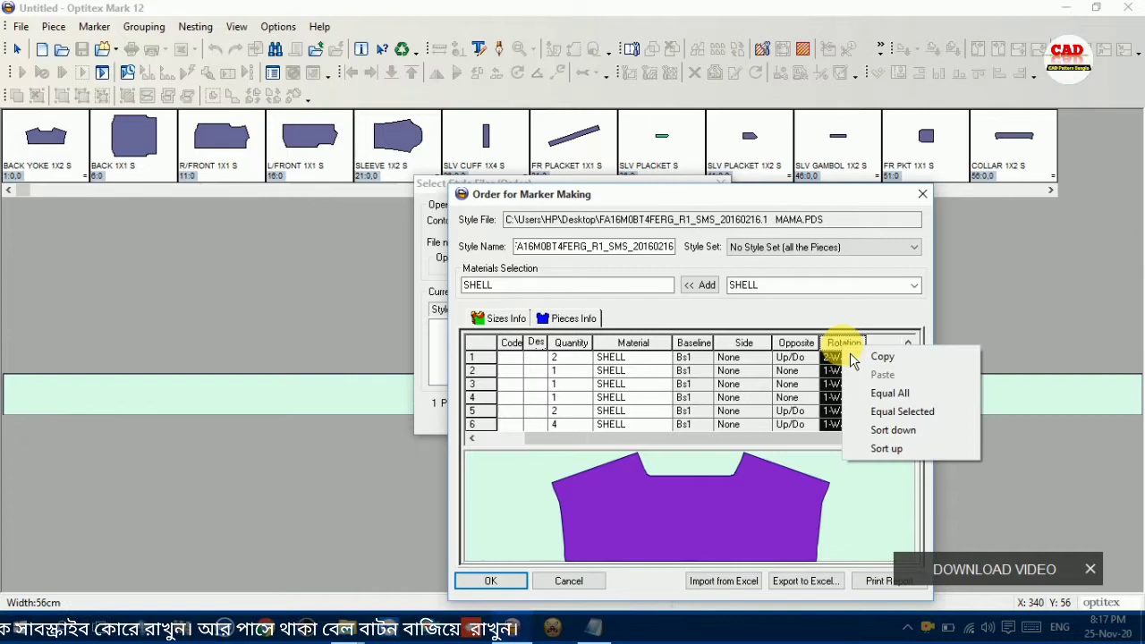
click(902, 411)
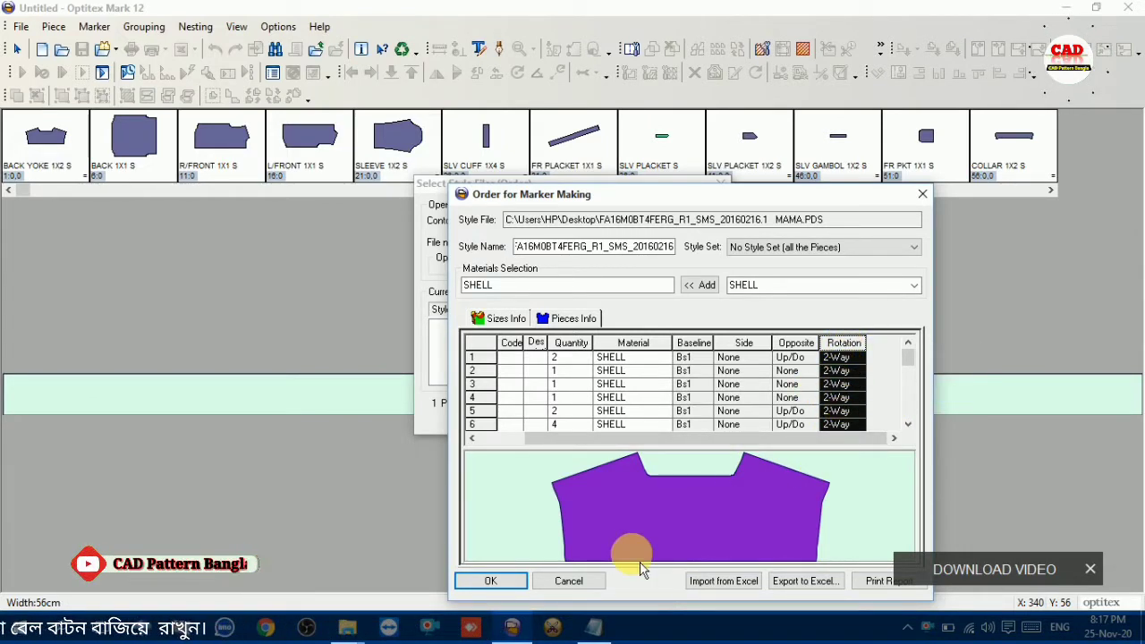
click(498, 580)
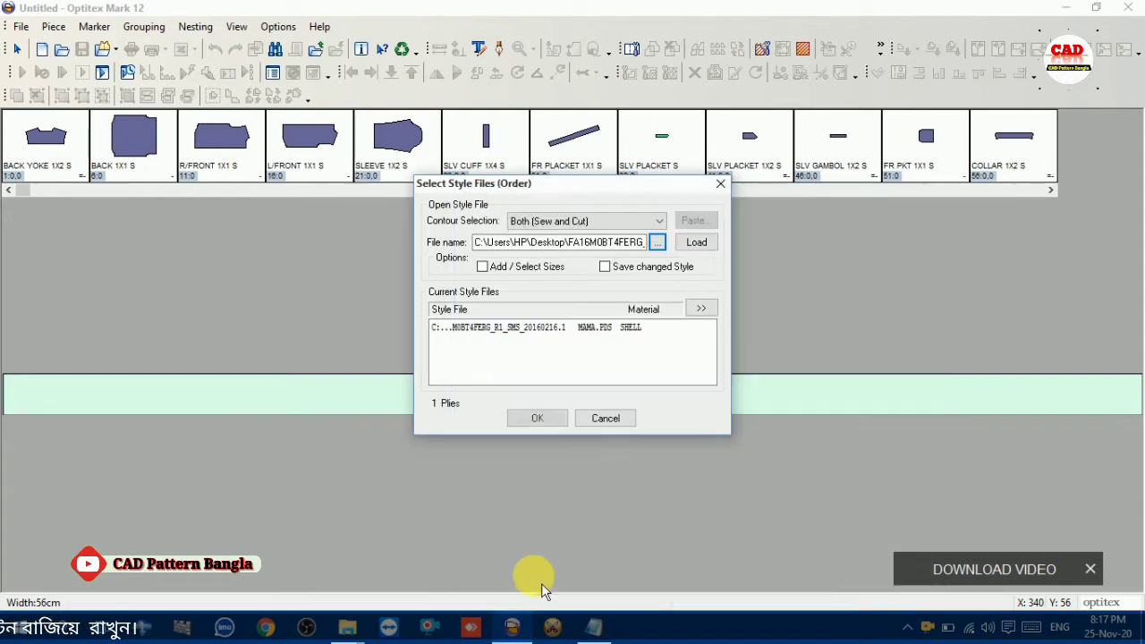
click(538, 419)
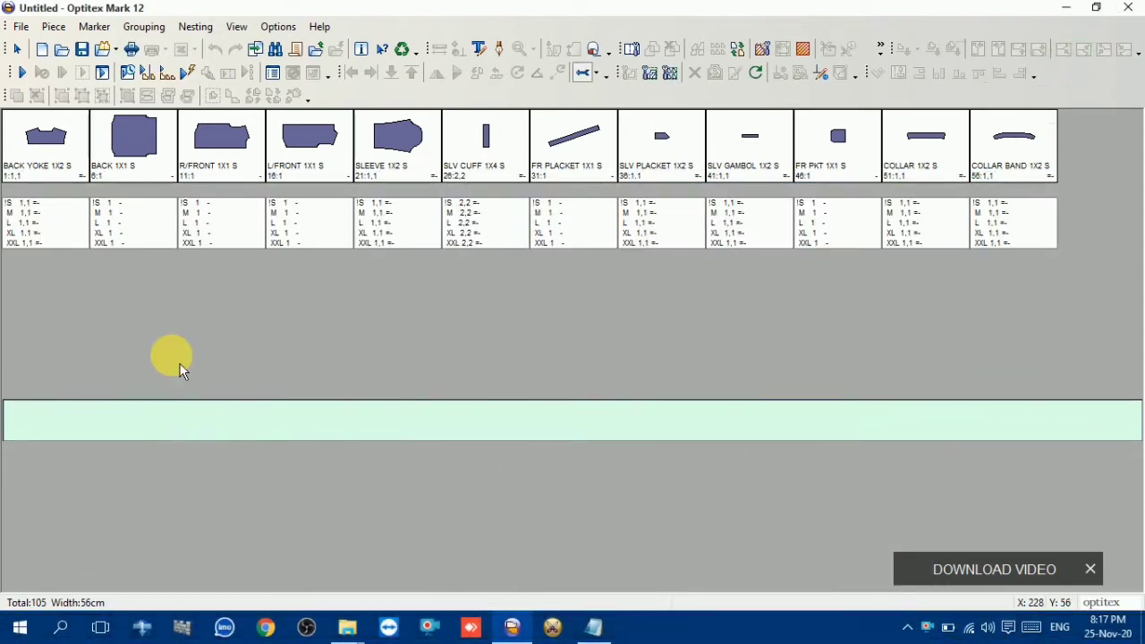
Step: Start Auto Nesting, check the solid marker note, and choose the Nesting++2 algorithm with a time of 3 min
click(103, 74)
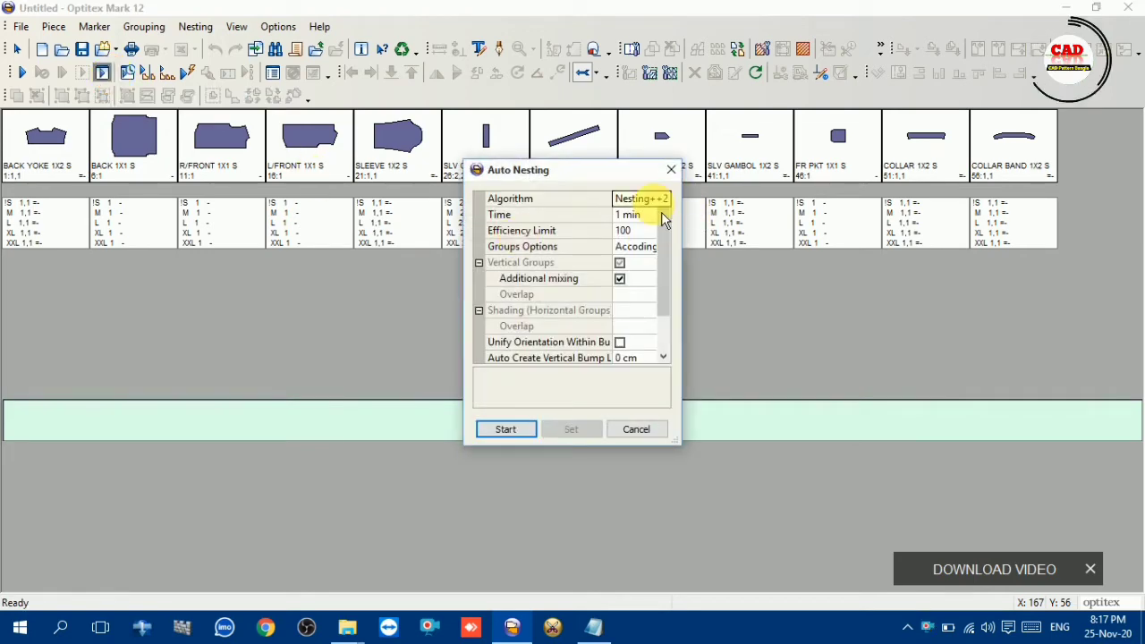
click(588, 629)
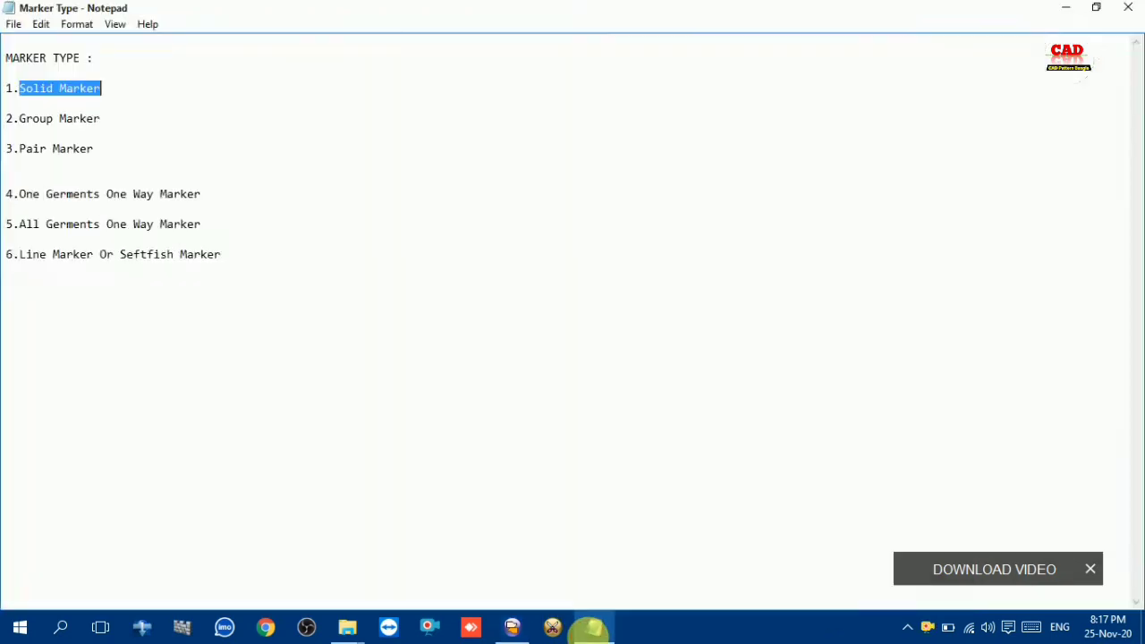
click(588, 629)
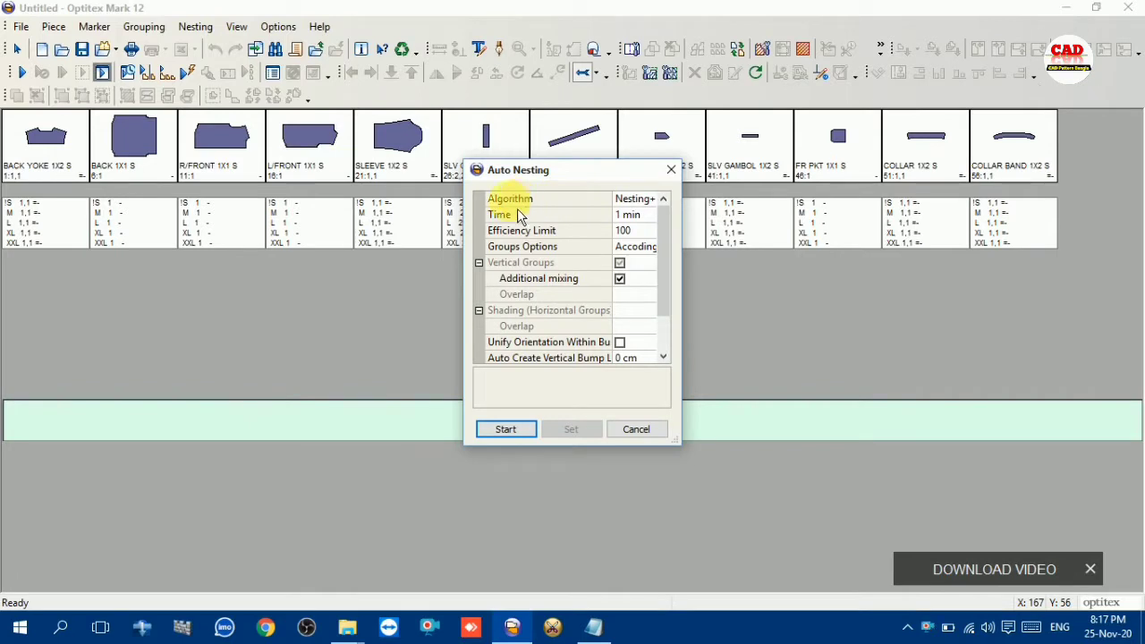
click(652, 201)
click(650, 199)
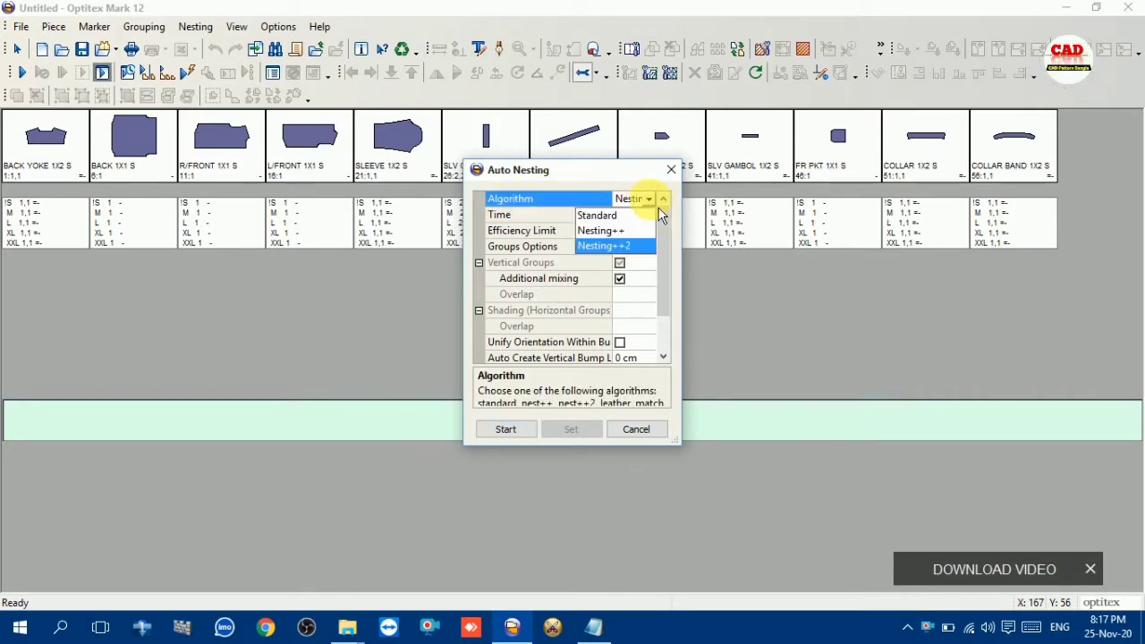
click(629, 251)
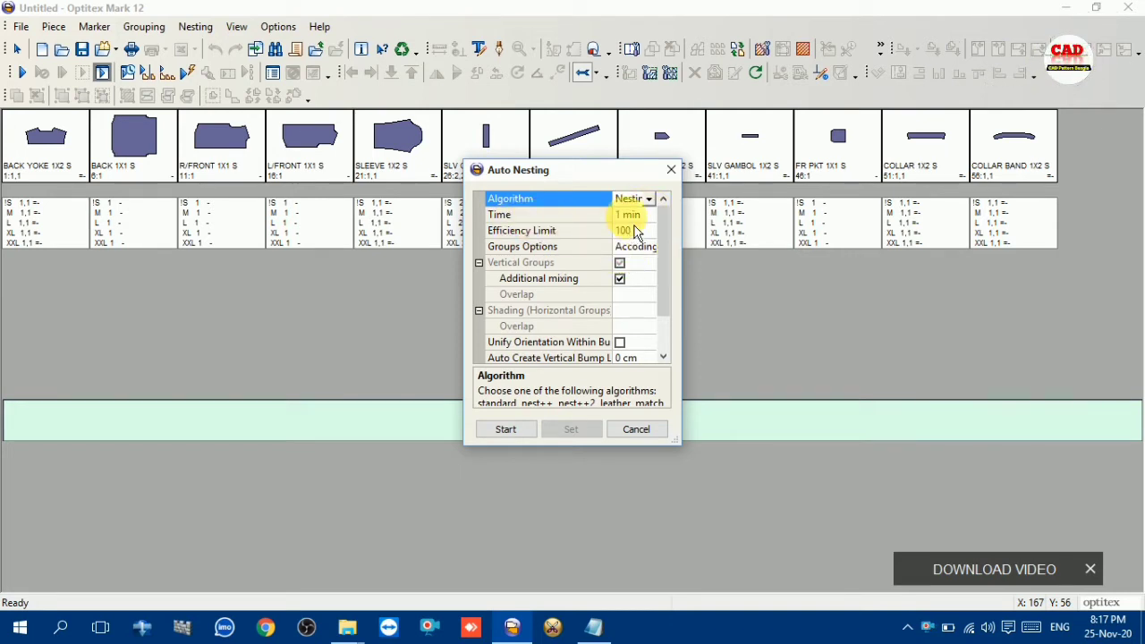
click(629, 215)
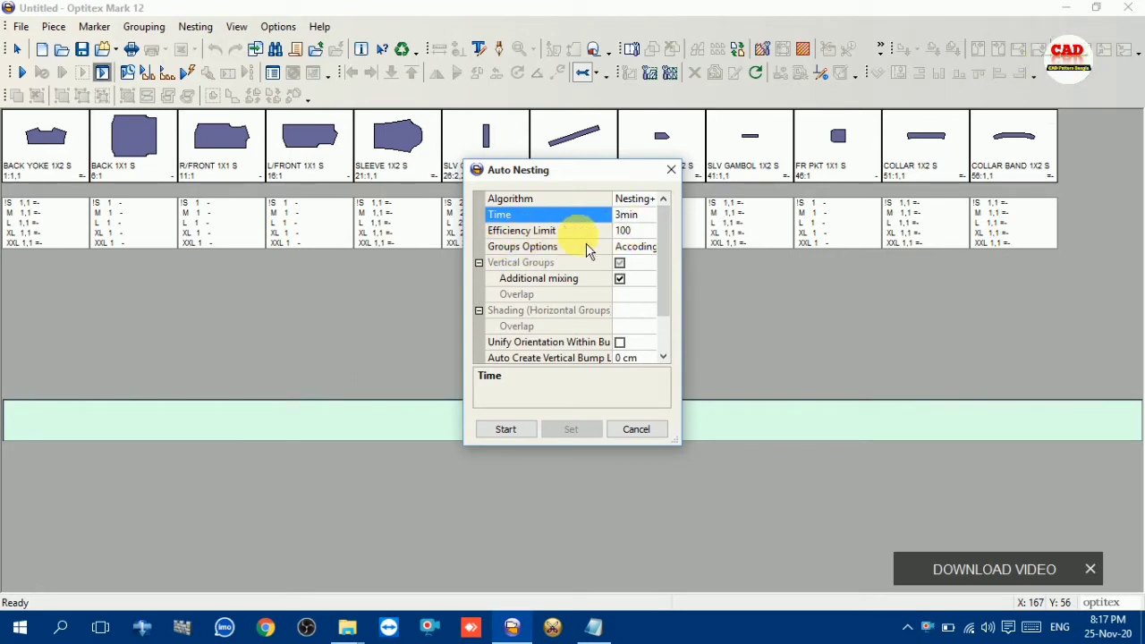
click(631, 230)
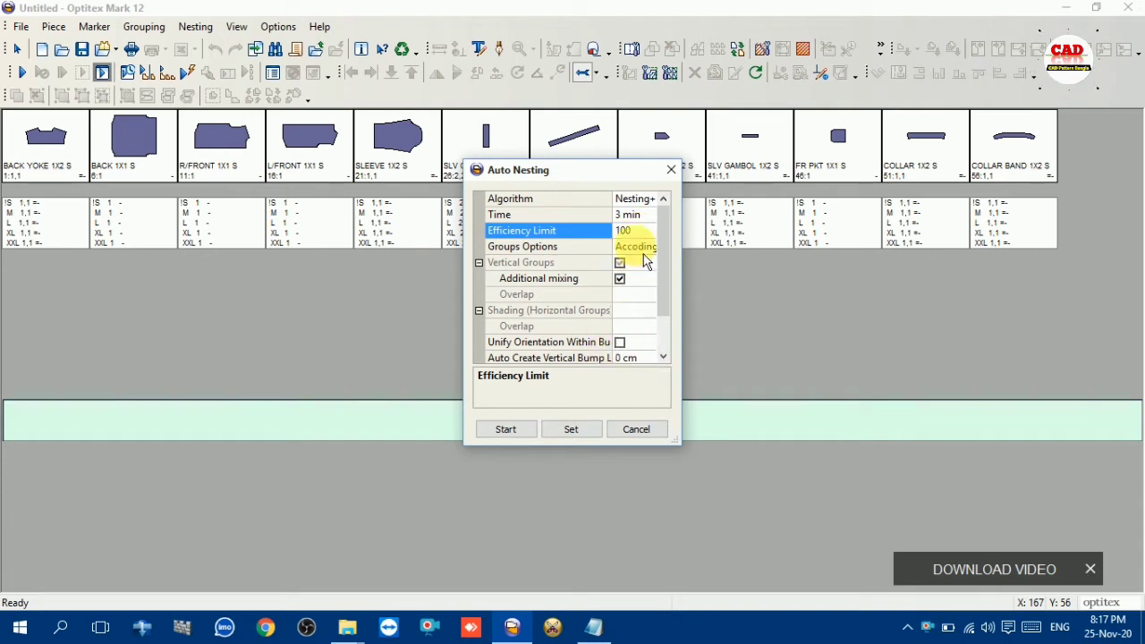
Step: Set the nesting's group option to No Groups and run it despite the marker area warning, checking the marker type notes meanwhile
click(608, 246)
click(643, 247)
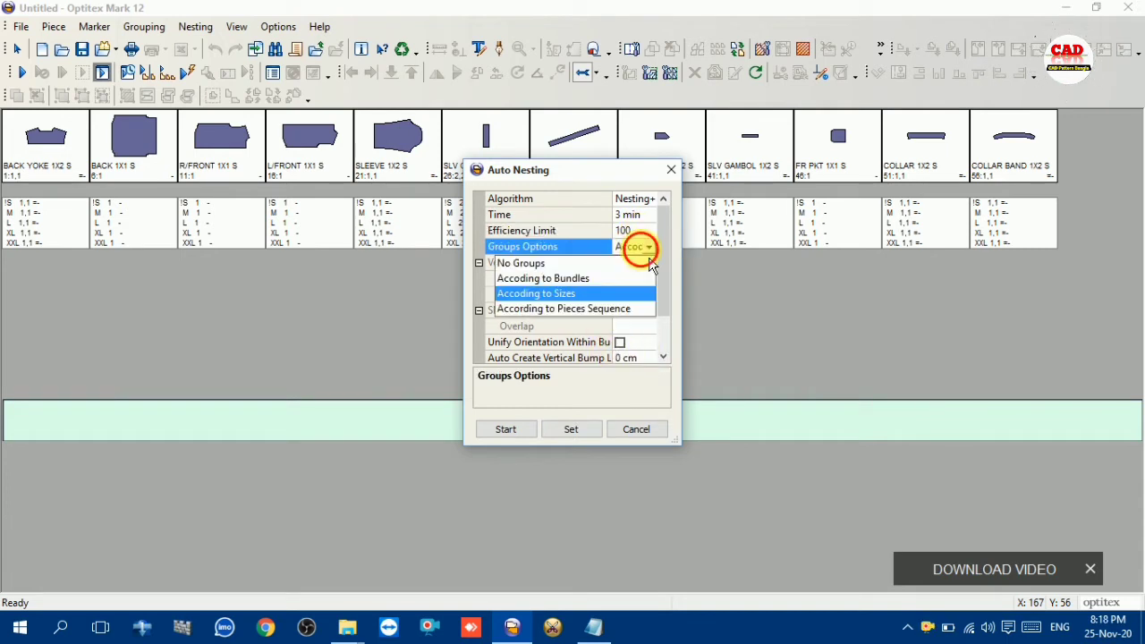
click(658, 257)
click(649, 247)
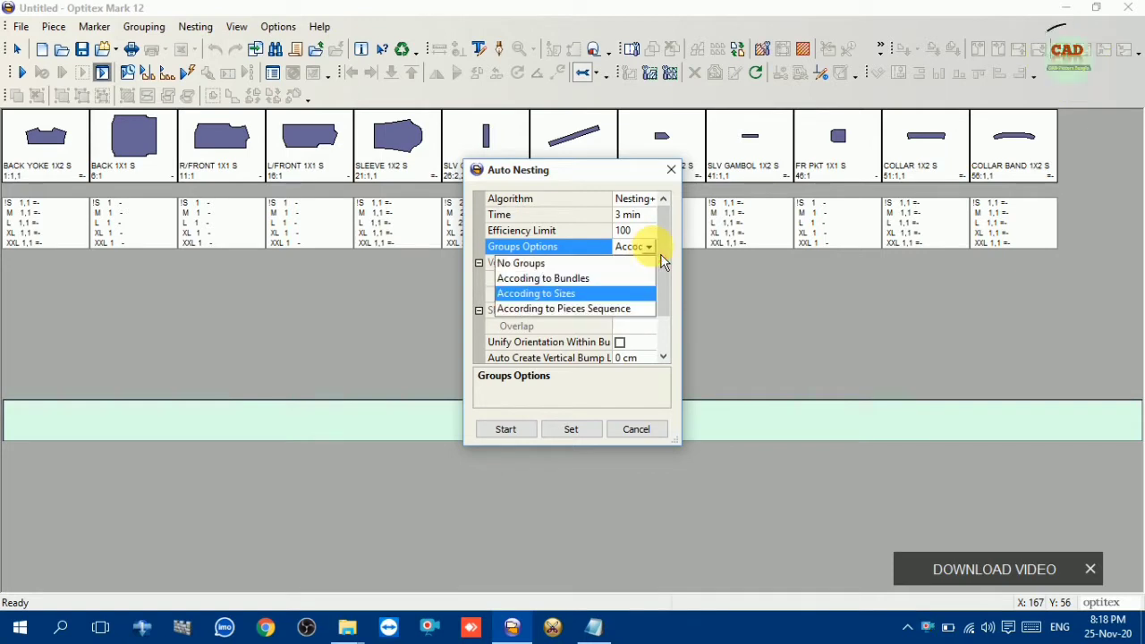
click(544, 259)
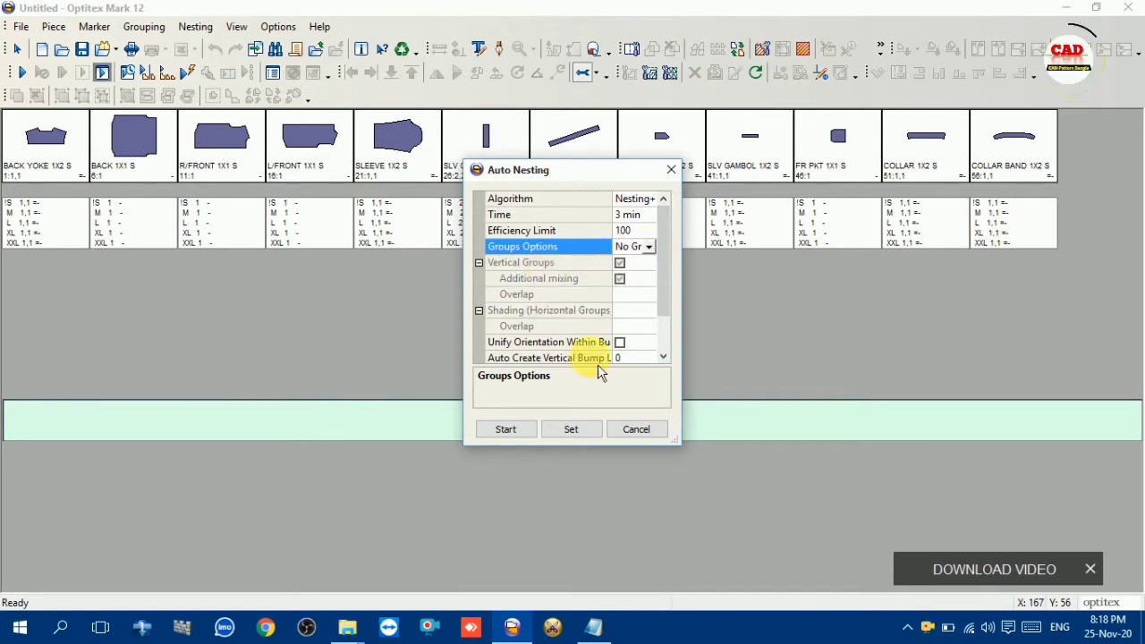
click(523, 436)
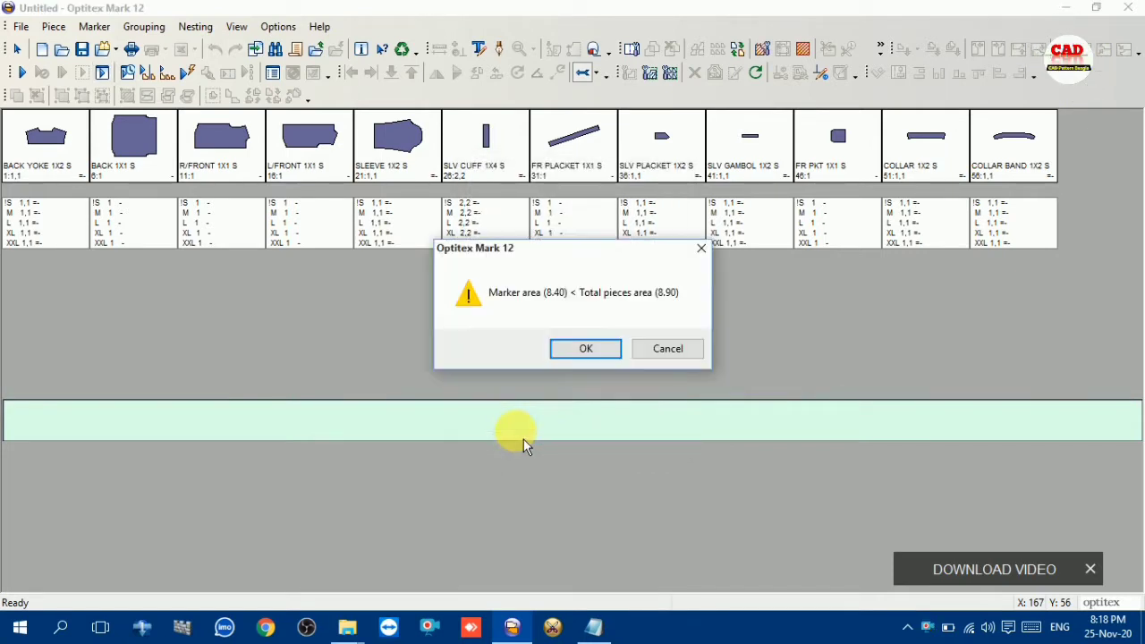
click(585, 349)
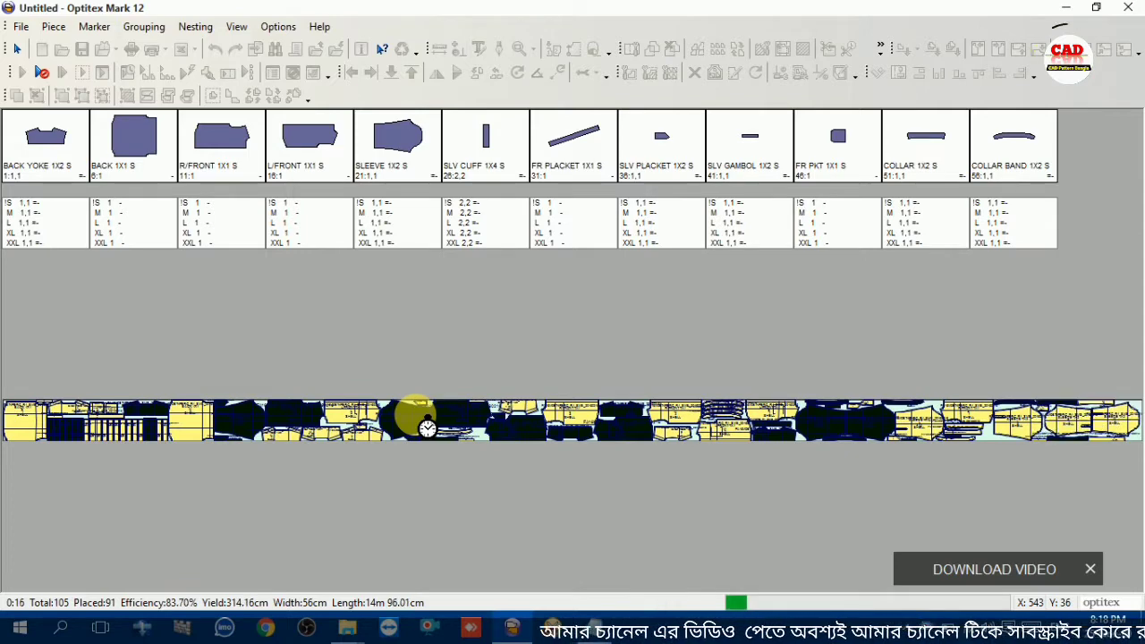
click(587, 625)
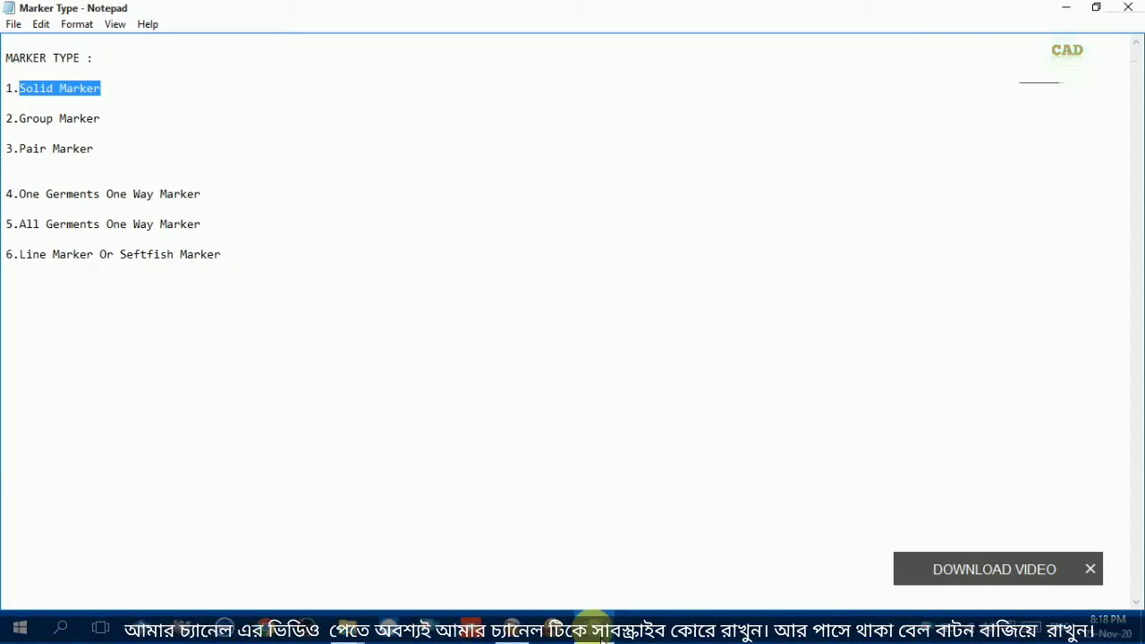
click(597, 632)
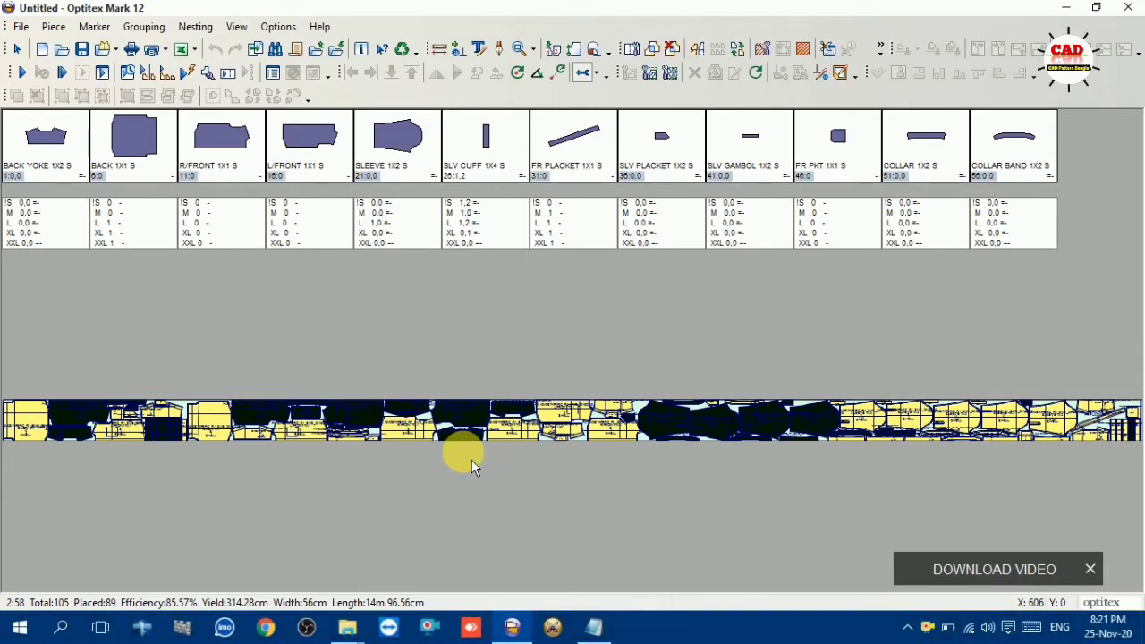
Step: Examine which sizes of the front, collar, collar band and pocket pieces are mixed in the nested marker
scroll(580, 427, up, 3)
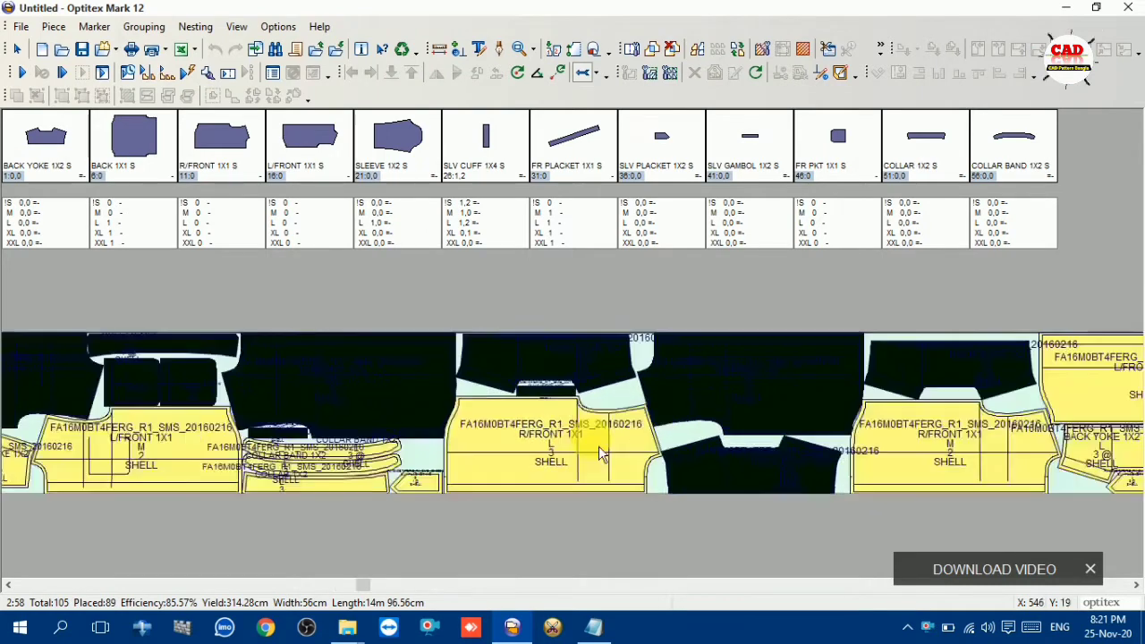
click(492, 441)
click(521, 378)
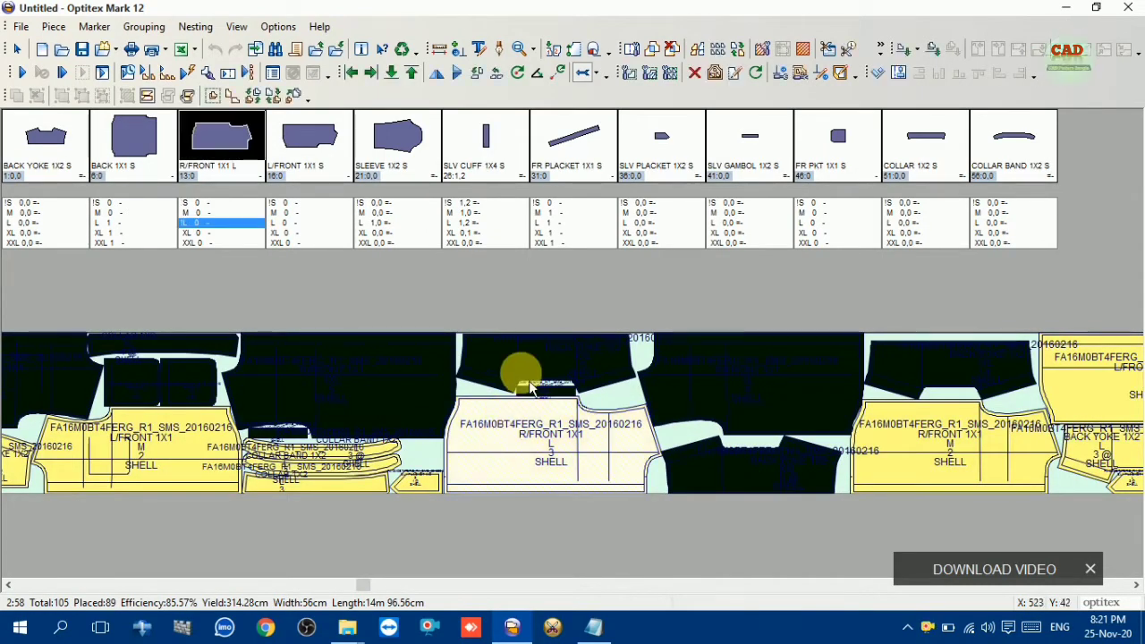
click(379, 391)
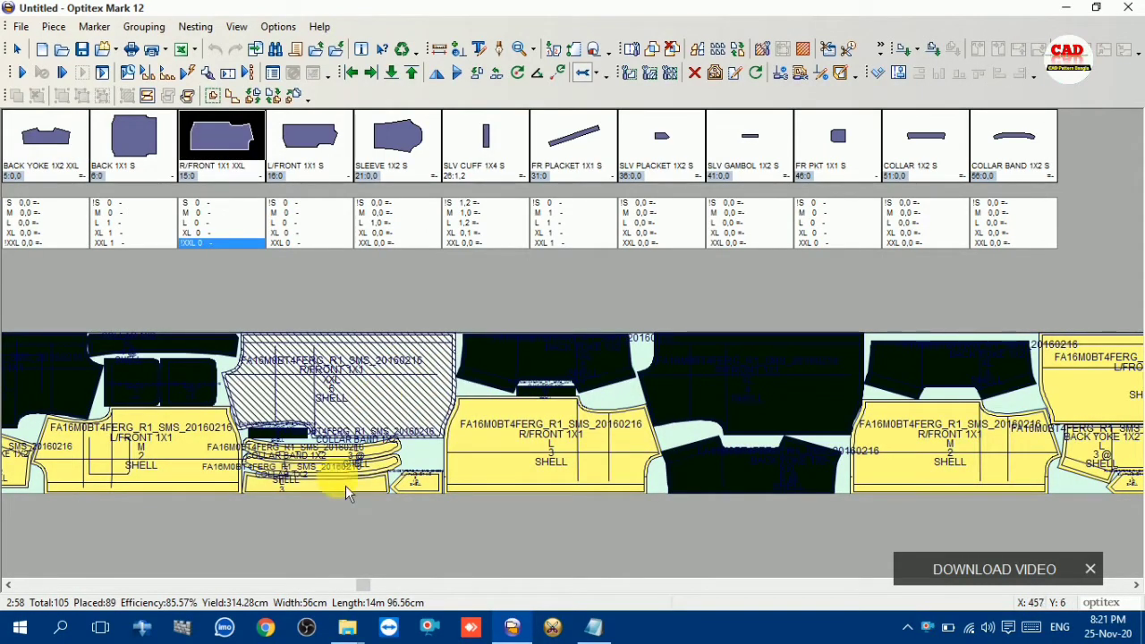
click(394, 481)
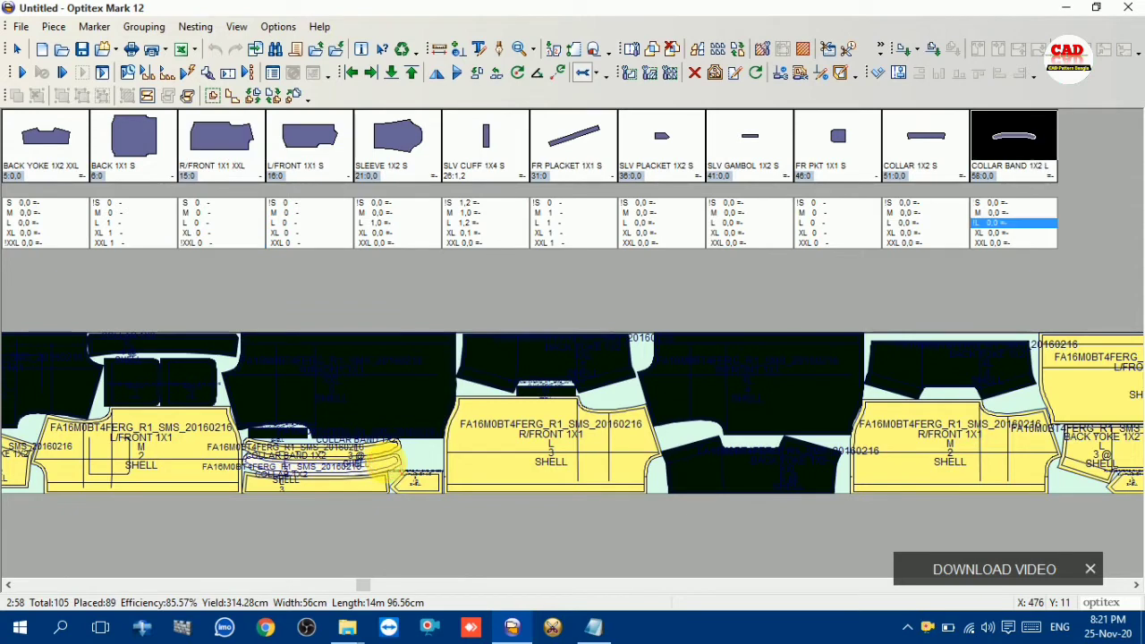
click(381, 495)
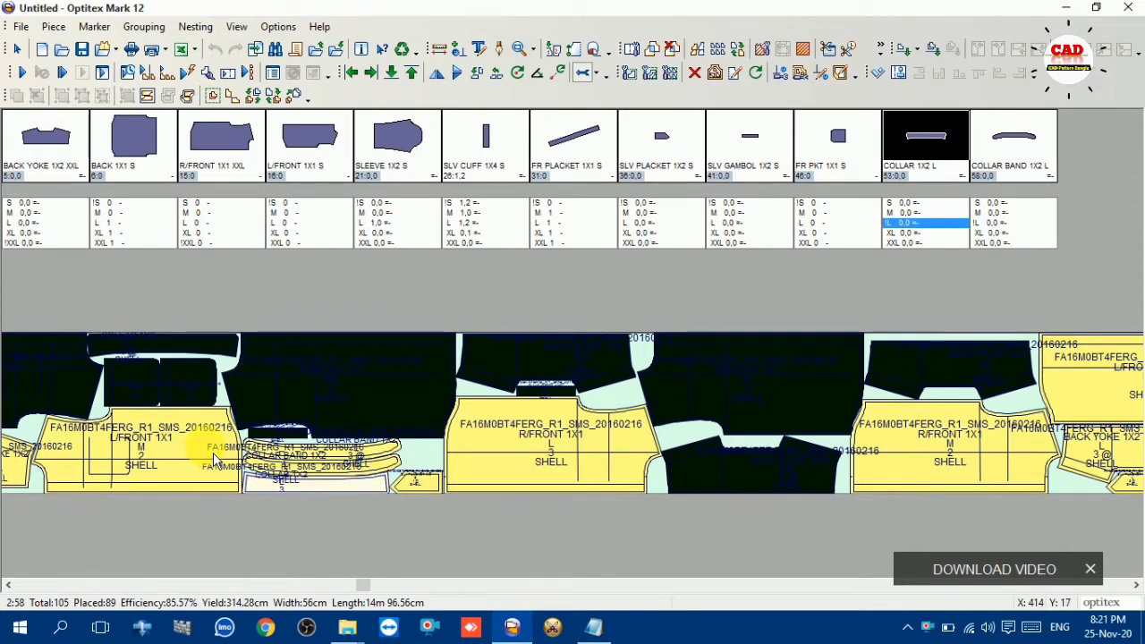
click(214, 460)
click(197, 387)
click(143, 392)
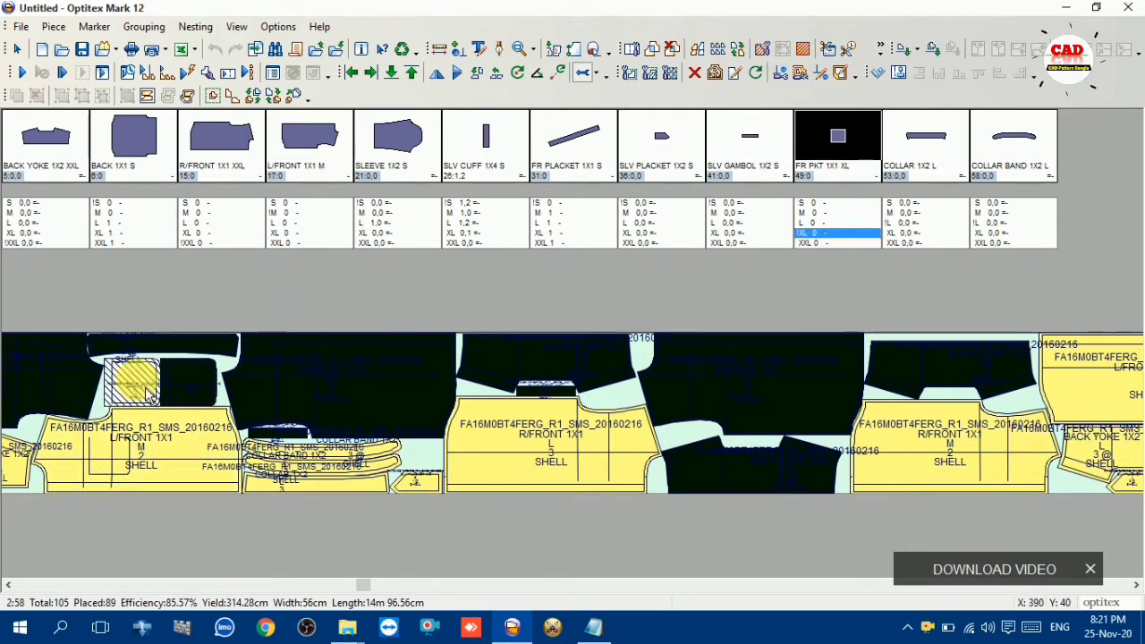
Step: Examine the sizes of the left front, back, back yoke and sleeve cuff pieces toward the start of the marker
scroll(190, 409, down, 2)
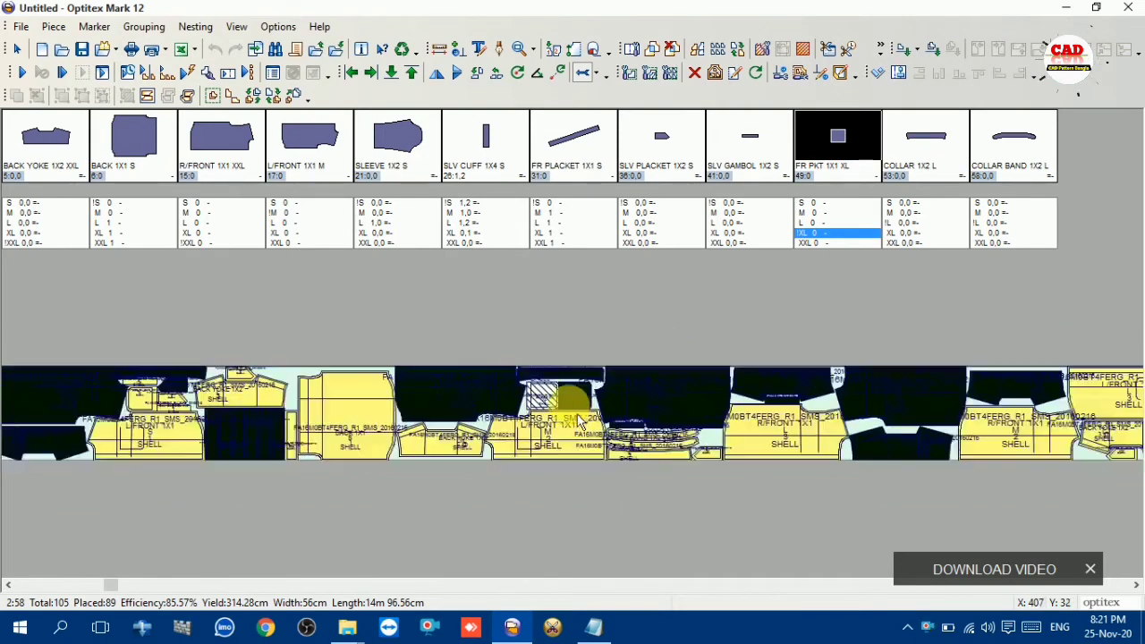
click(409, 398)
scroll(582, 402, up, 2)
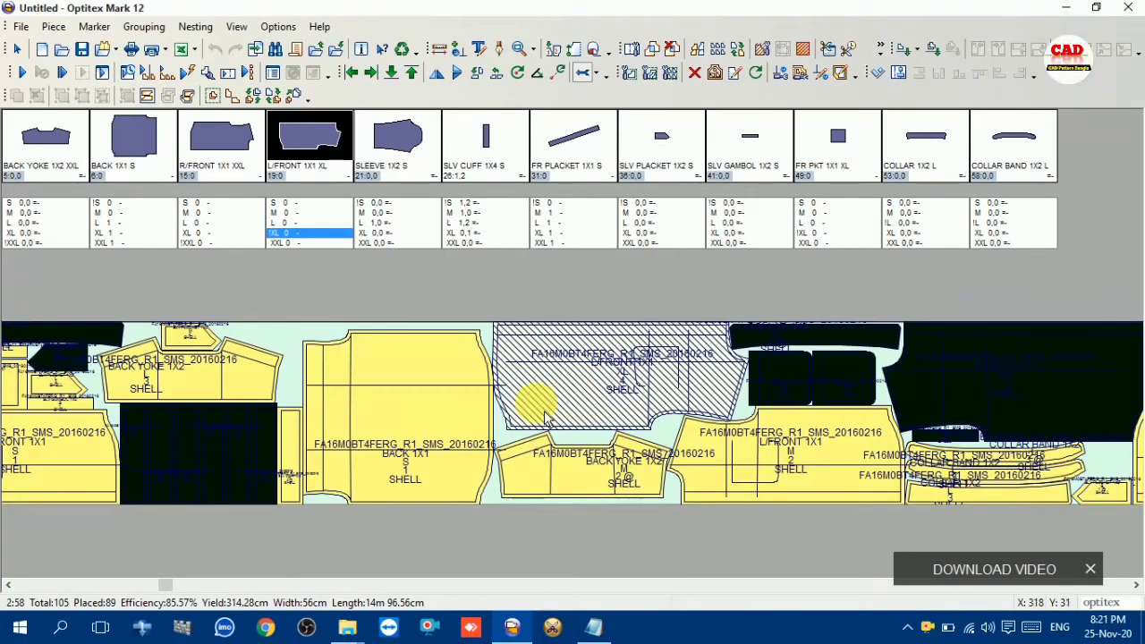
click(442, 414)
click(252, 396)
click(262, 437)
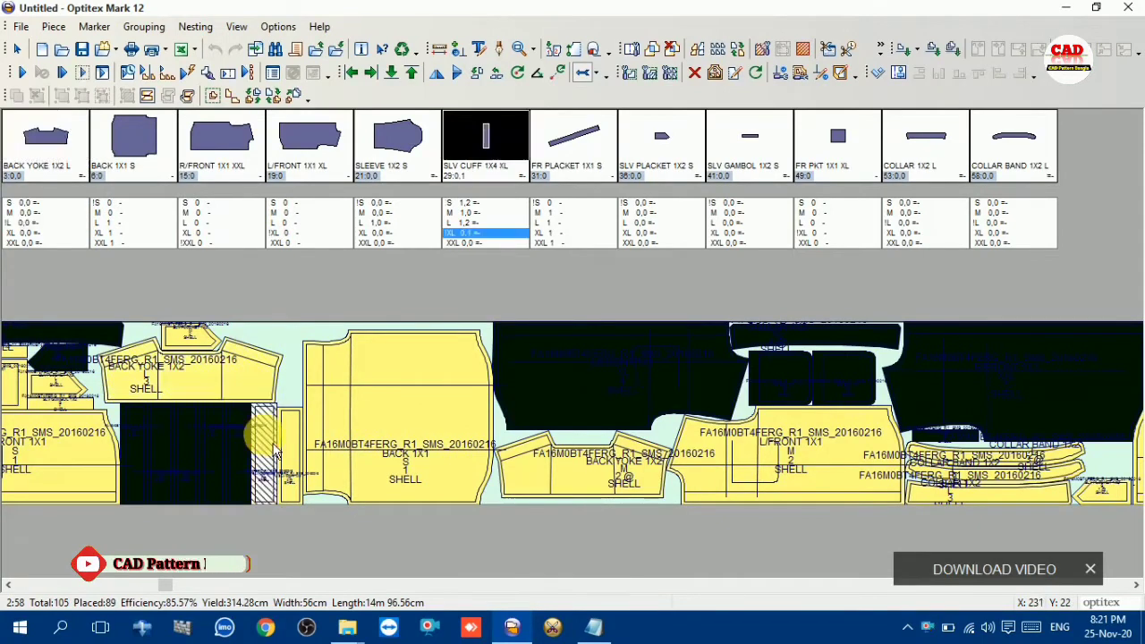
mouse_move(243, 452)
mouse_down()
mouse_move(205, 435)
mouse_move(140, 448)
mouse_move(133, 464)
mouse_up()
click(156, 444)
scroll(578, 427, down, 5)
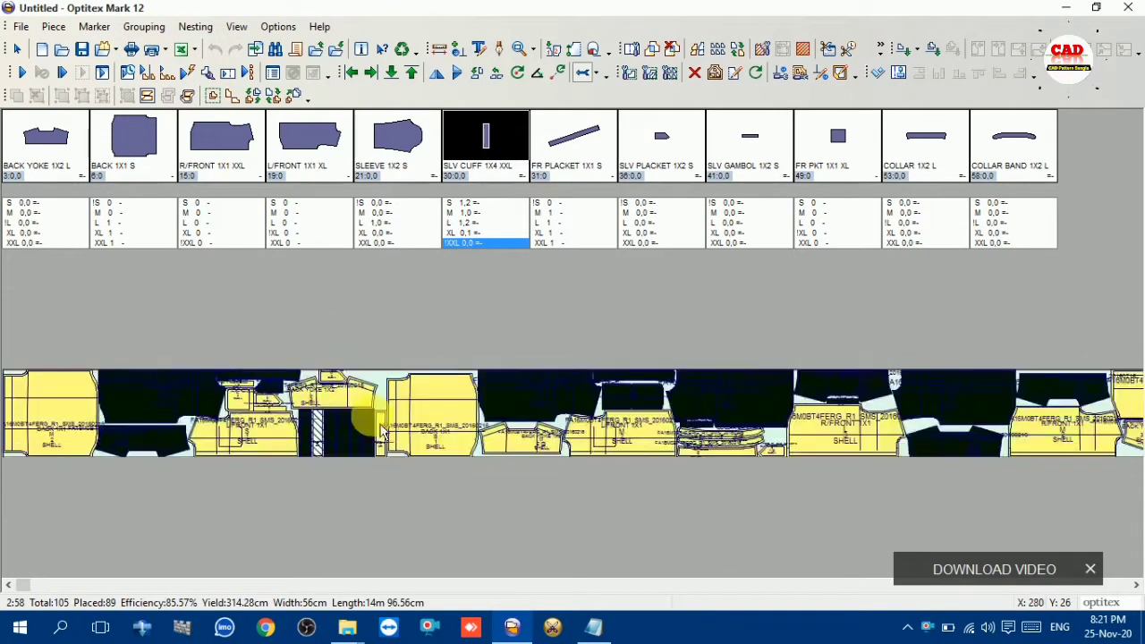
scroll(542, 442, down, 3)
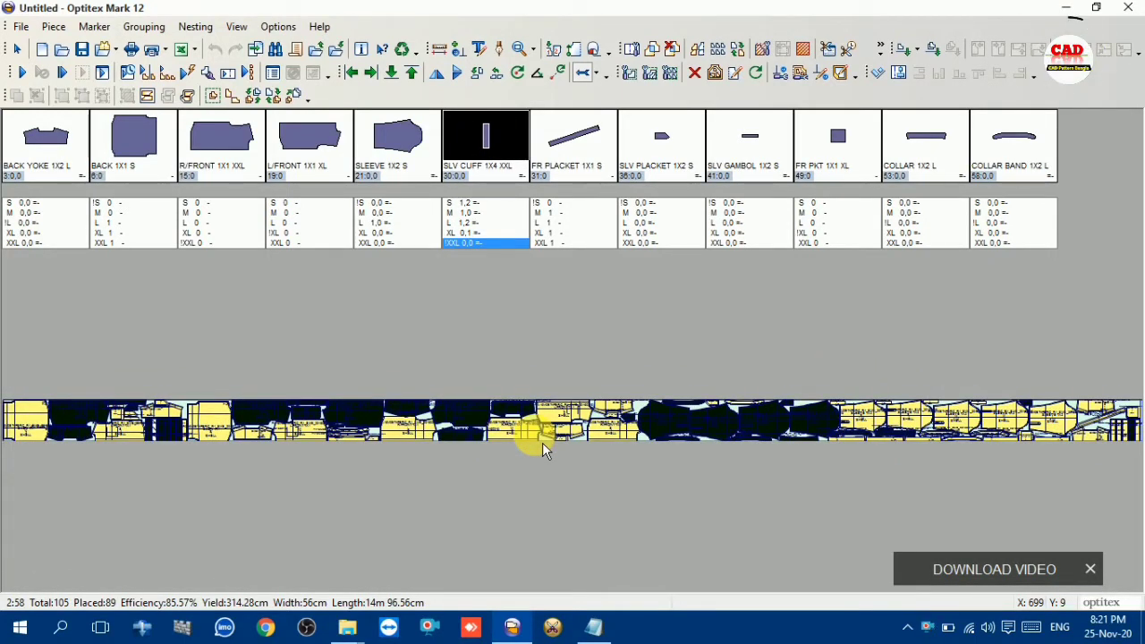
Step: Check the marker's efficiency read-out and inspect the size L sleeve near the marker's end
scroll(581, 449, up, 5)
scroll(582, 461, up, 1)
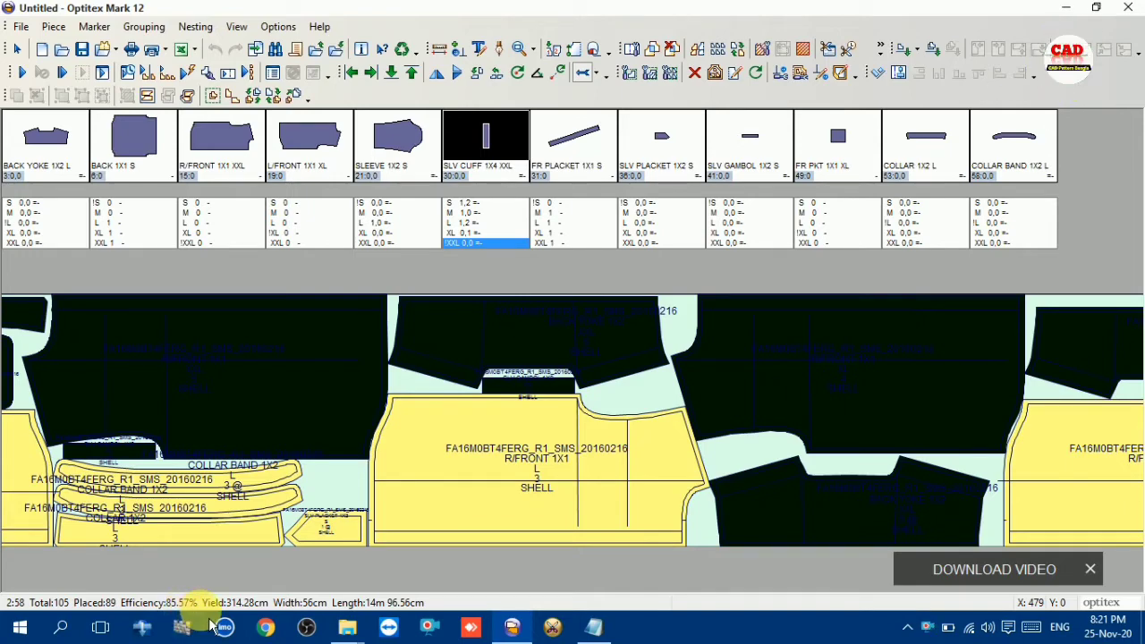
scroll(537, 442, down, 6)
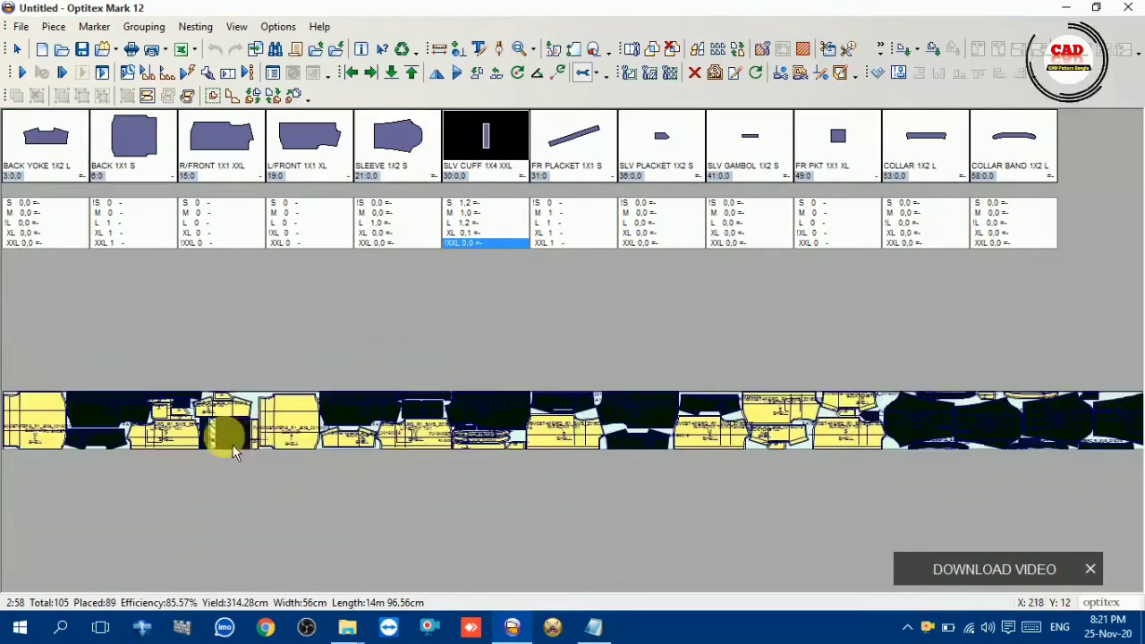
scroll(161, 437, down, 2)
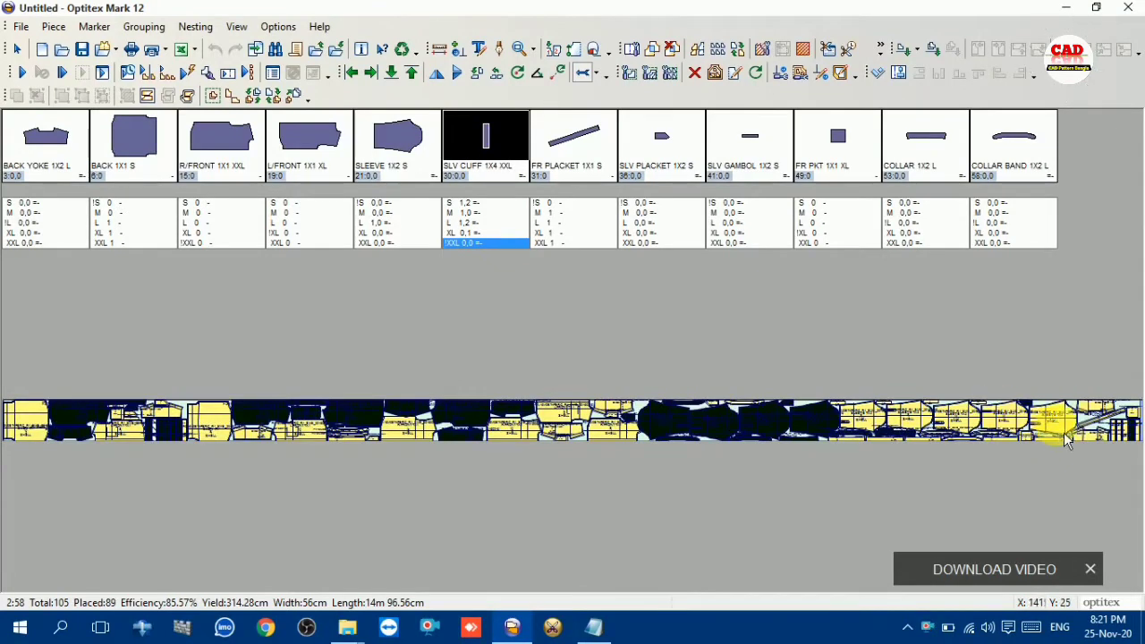
scroll(1065, 437, up, 5)
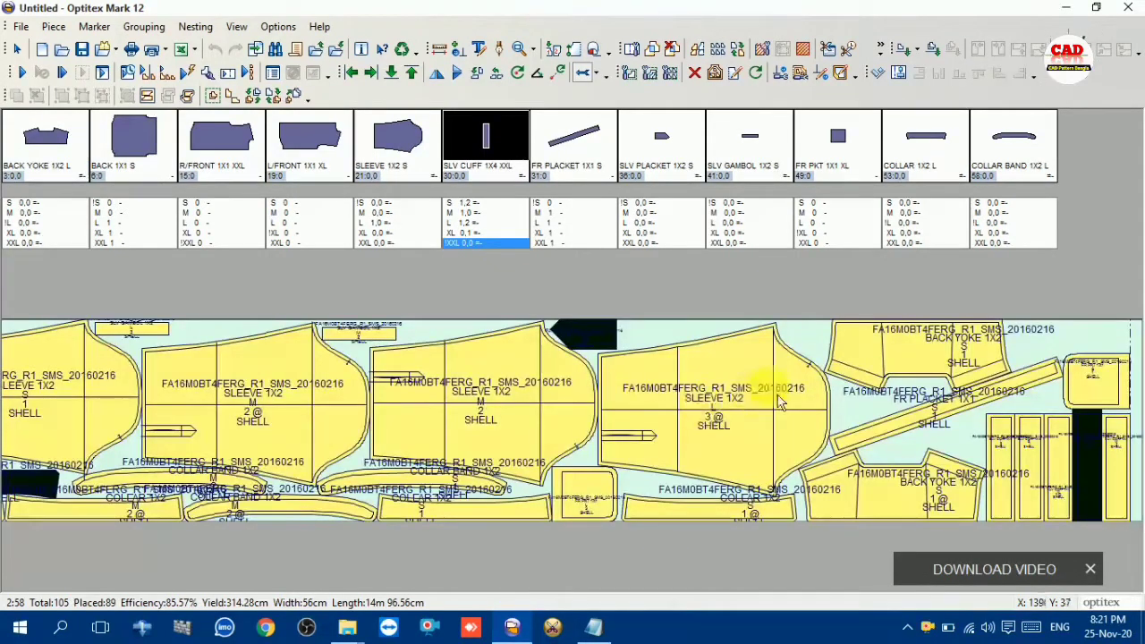
click(779, 402)
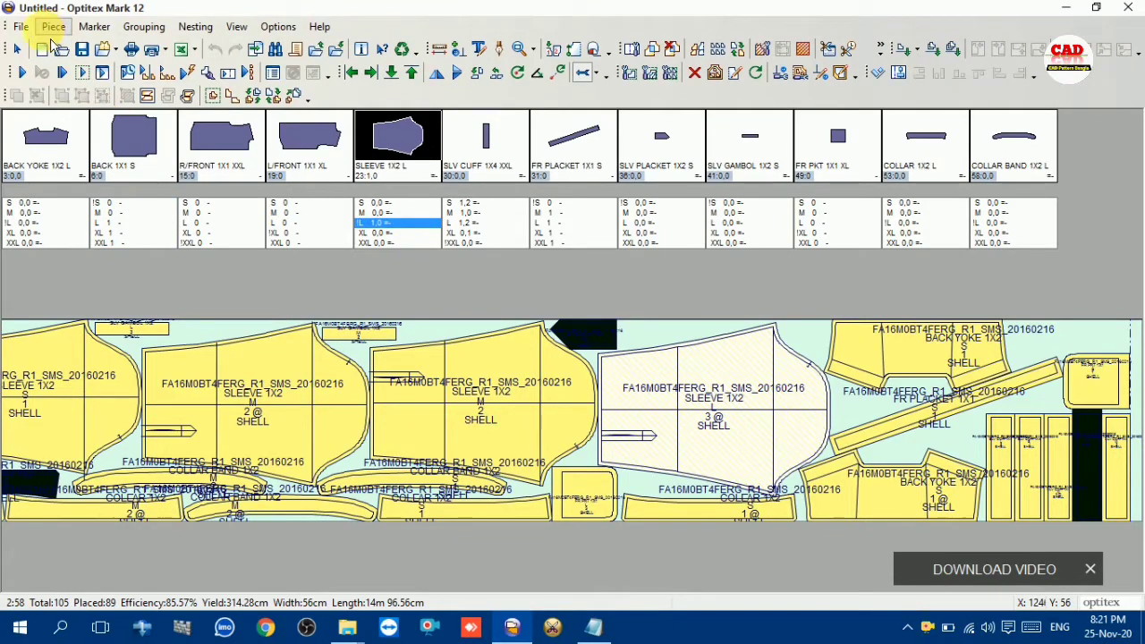
Step: Set the linear working unit to inch in the preferences and apply the change
click(279, 26)
click(327, 162)
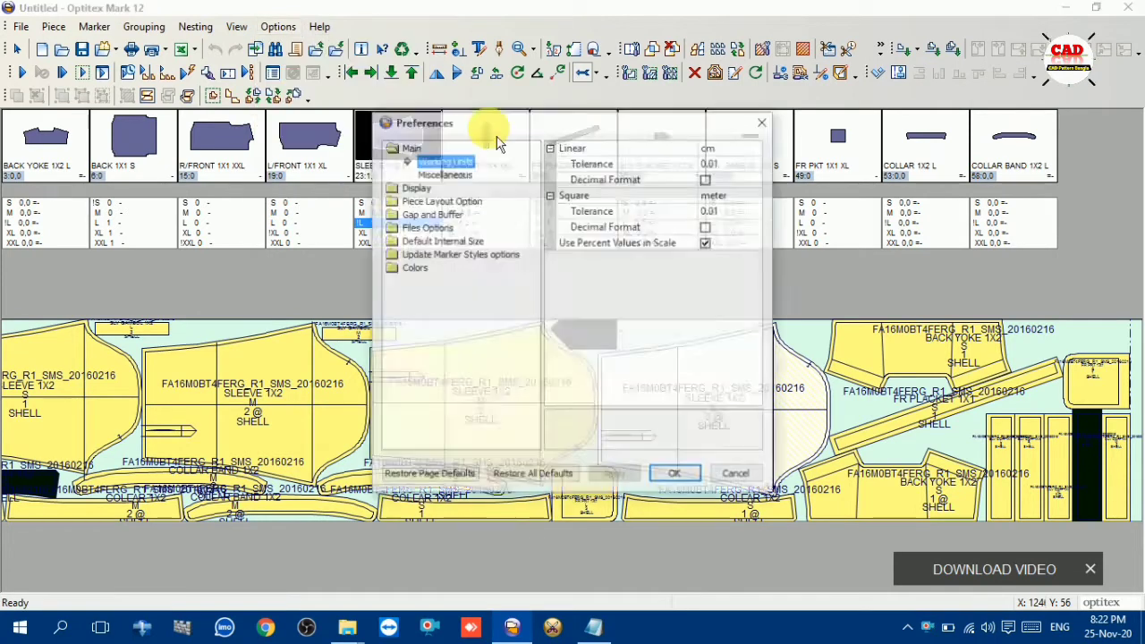
click(725, 148)
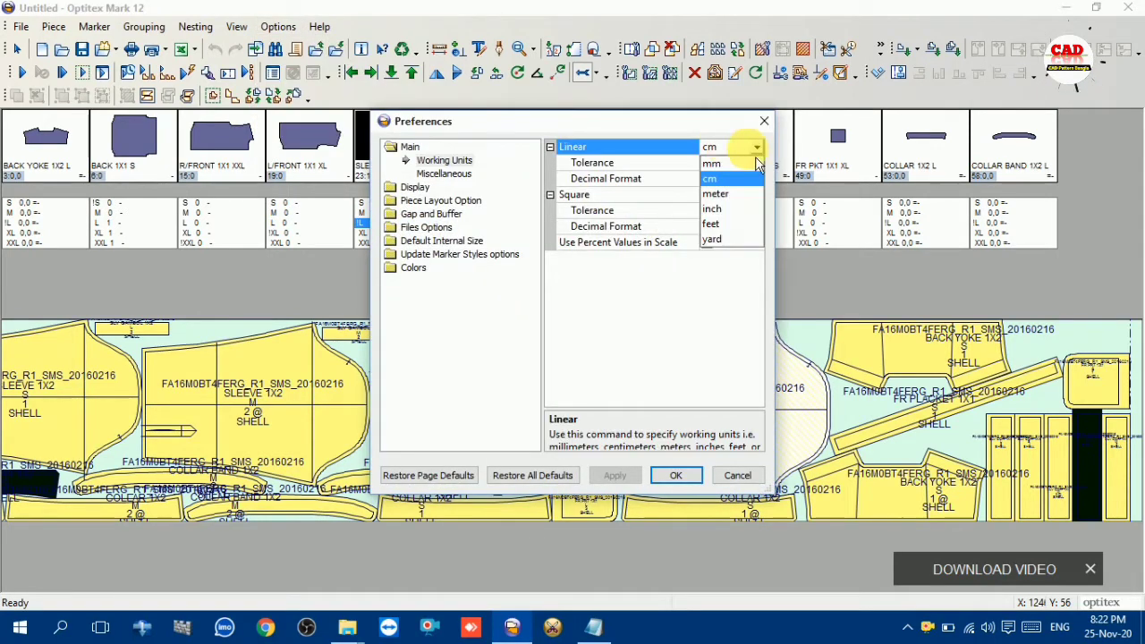
click(714, 209)
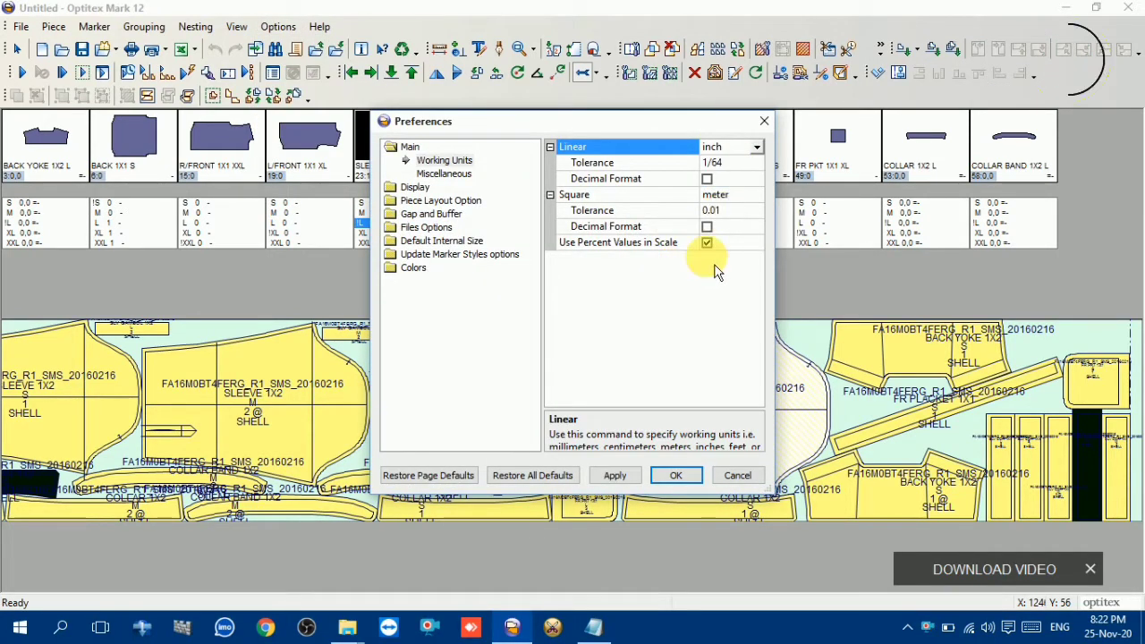
click(636, 480)
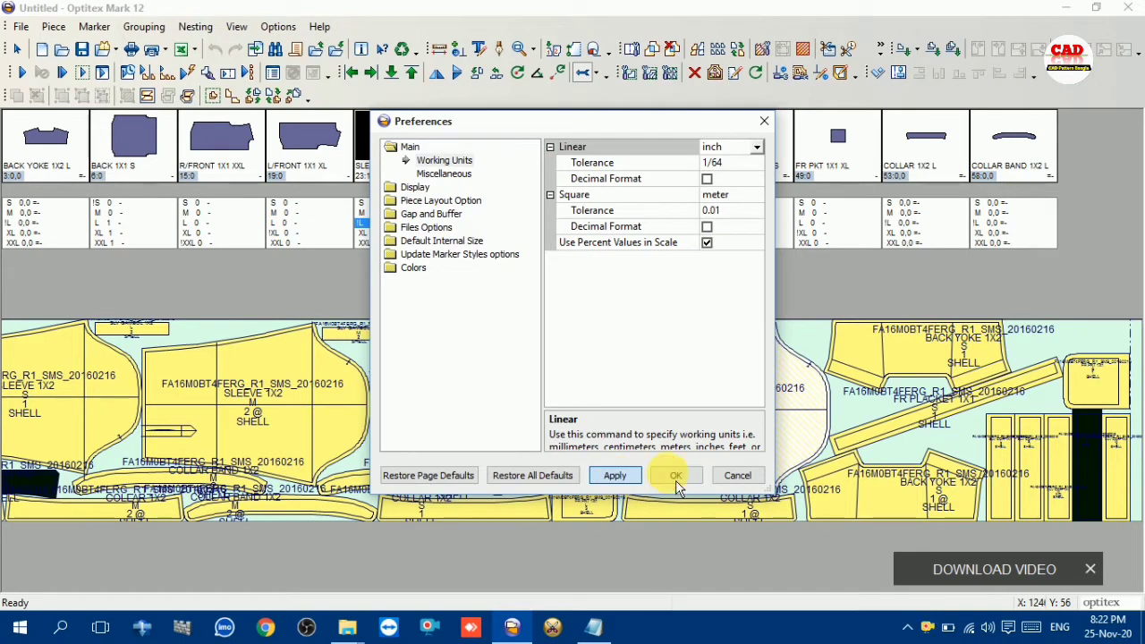
click(677, 477)
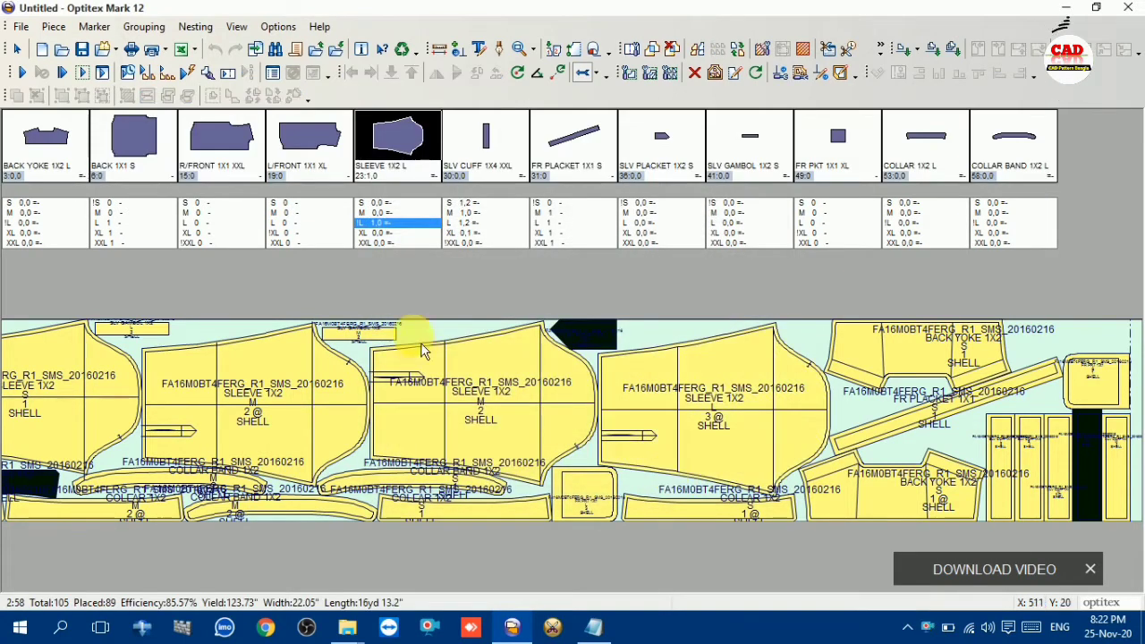
Step: Start a new marker without saving the current one, setting the width to 58 inches and the length to 700 inches
click(41, 50)
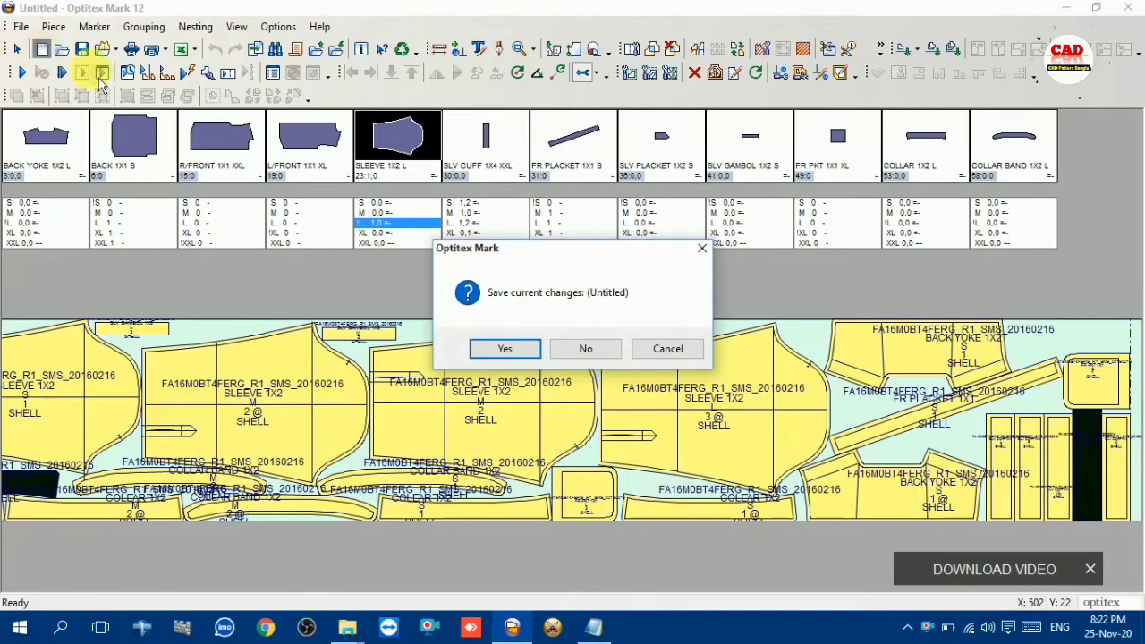
click(584, 345)
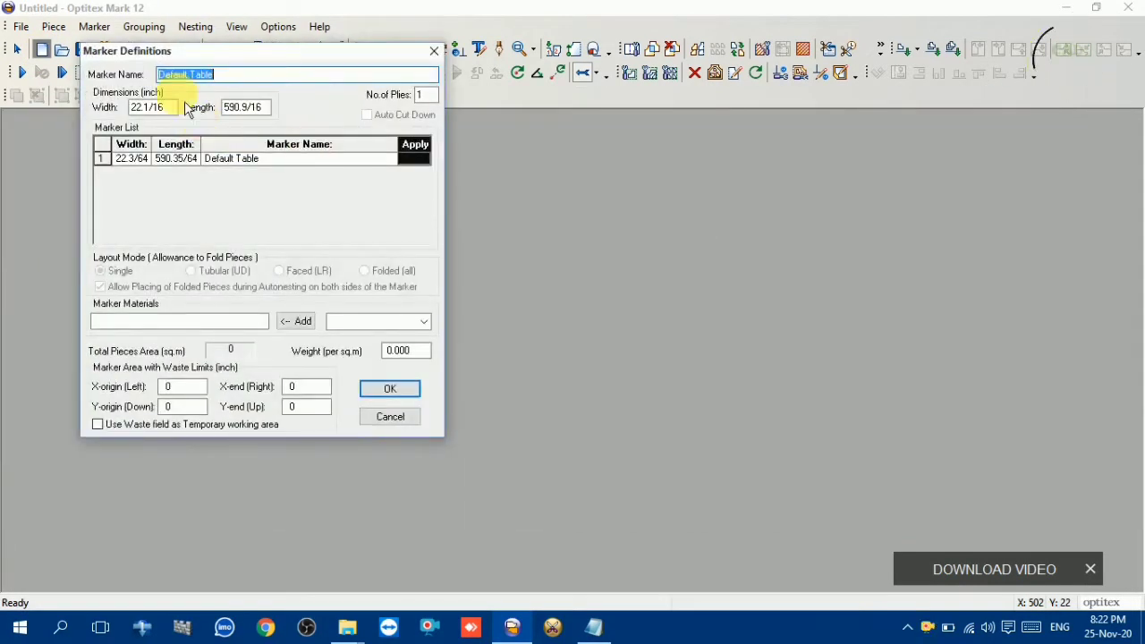
drag(171, 111, 79, 119)
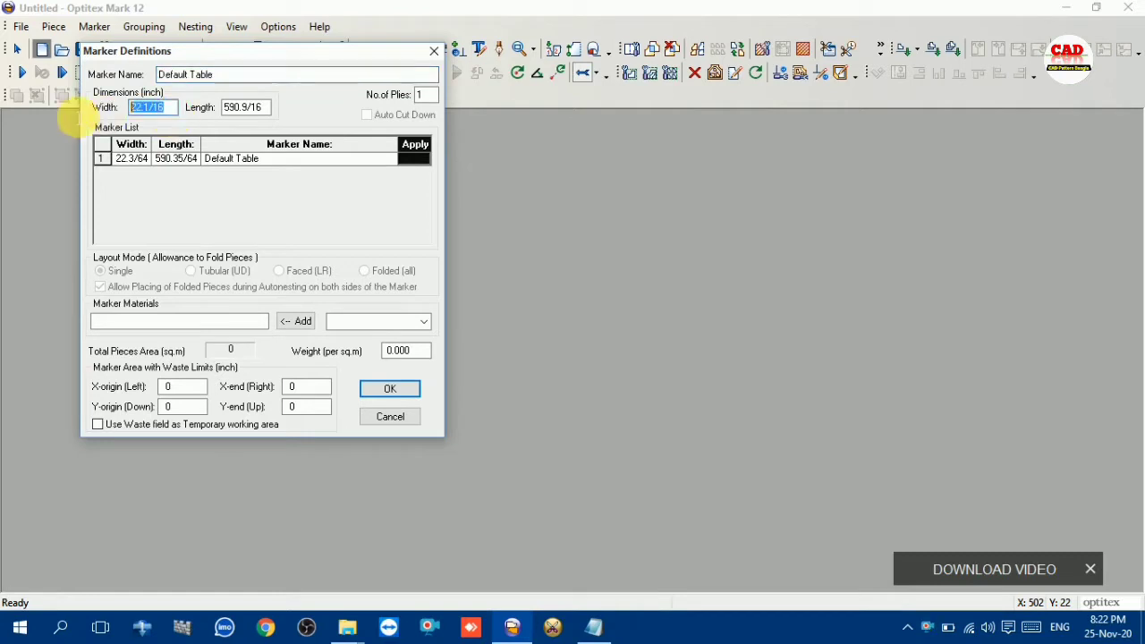
text(58)
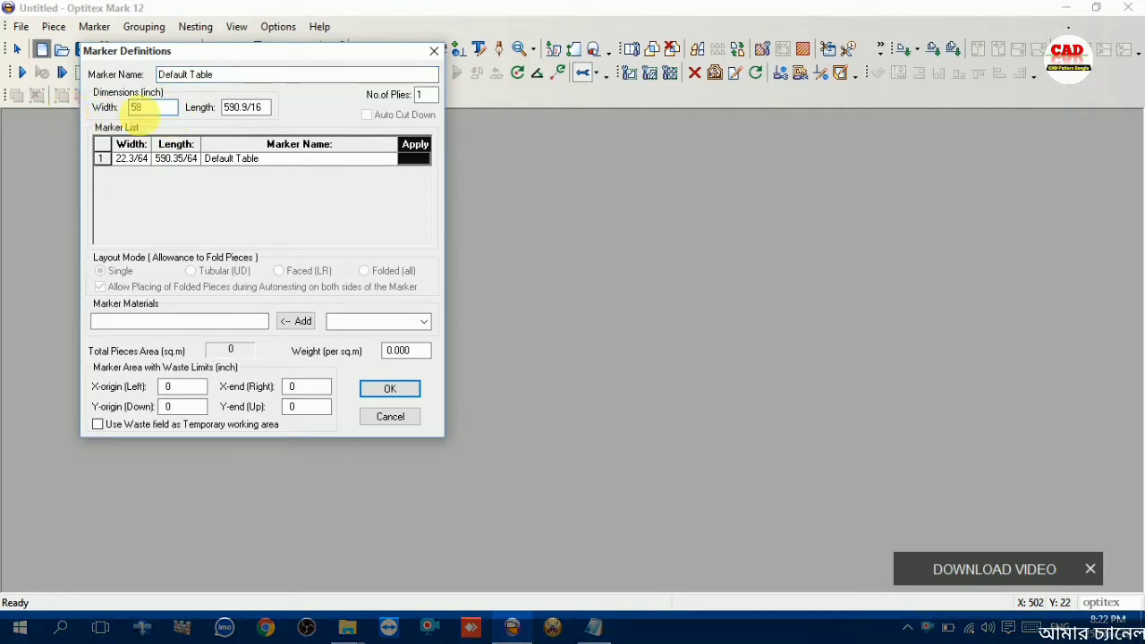
drag(267, 108, 115, 125)
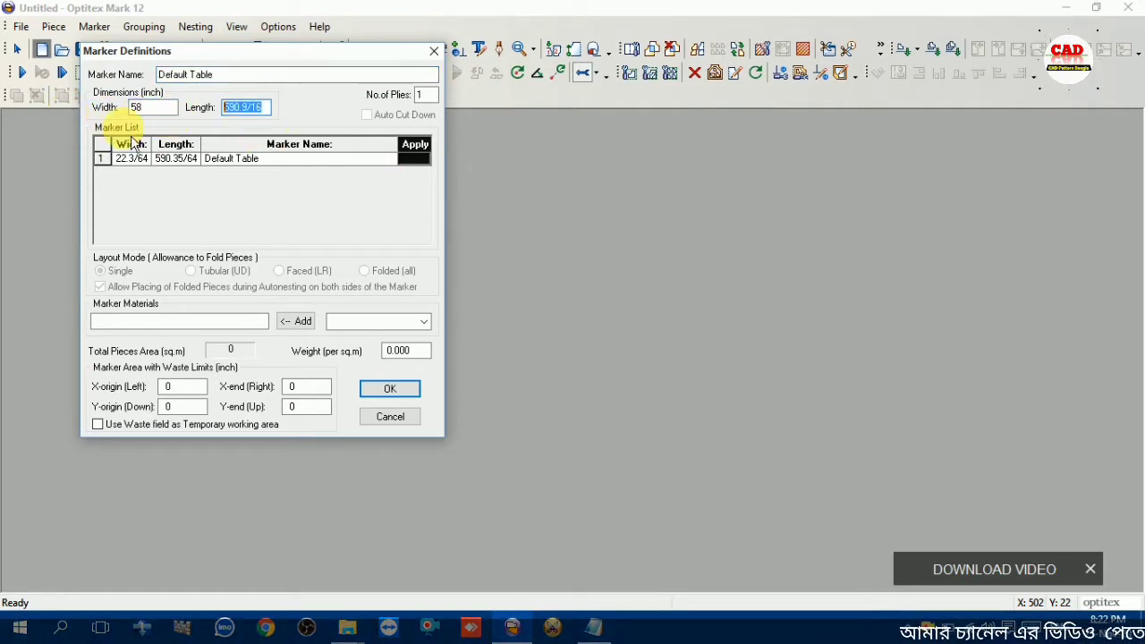
text(700)
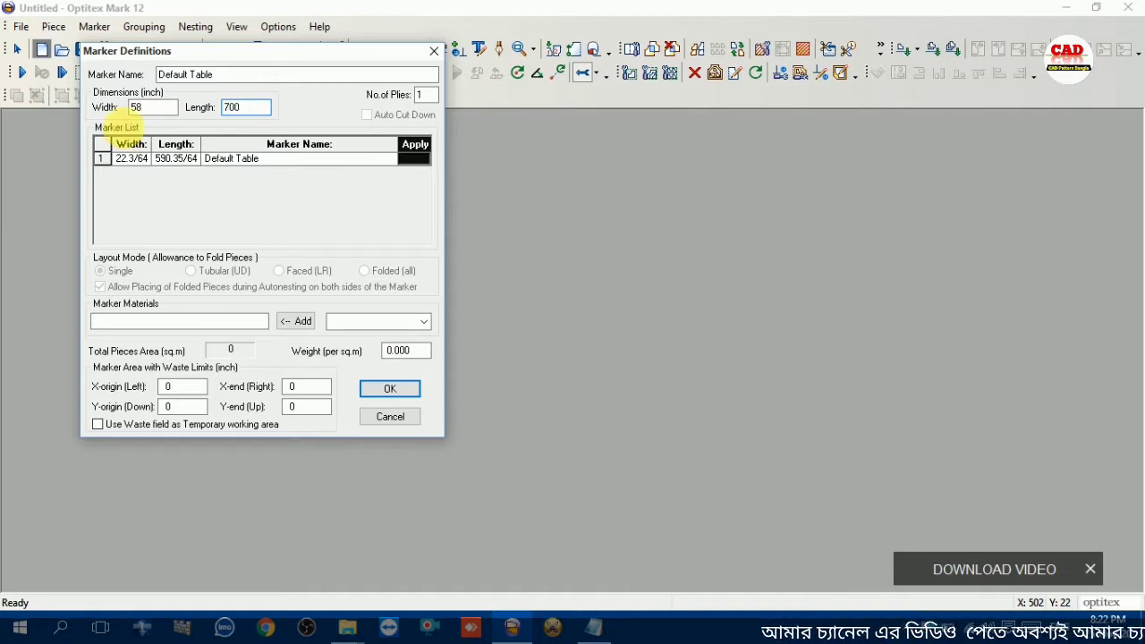
click(390, 389)
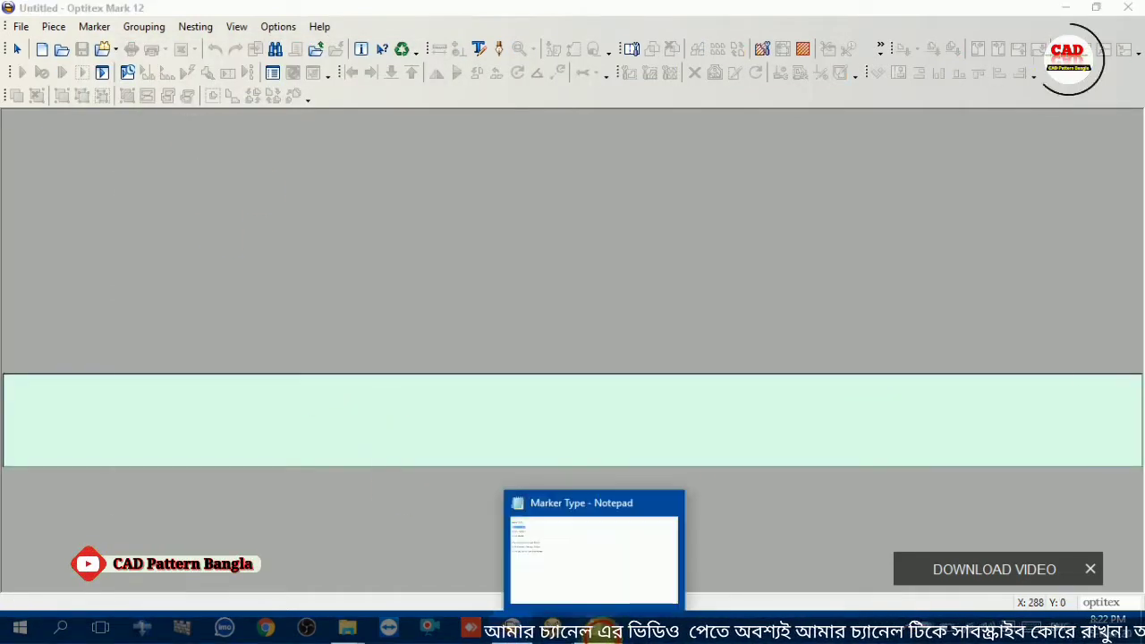
Step: Switch to the Marker Type note in Notepad, review the Solid Marker and Group Marker entries, and return to Optitex Mark
click(593, 550)
click(114, 121)
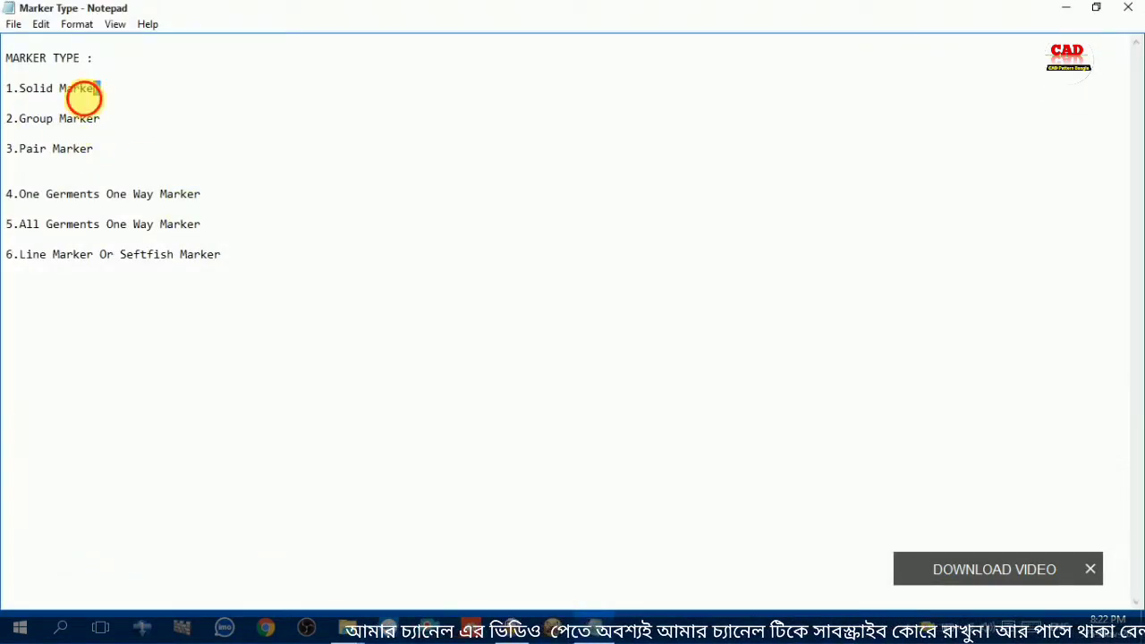
mouse_move(101, 88)
mouse_down()
mouse_move(12, 88)
mouse_move(100, 119)
mouse_up()
click(141, 120)
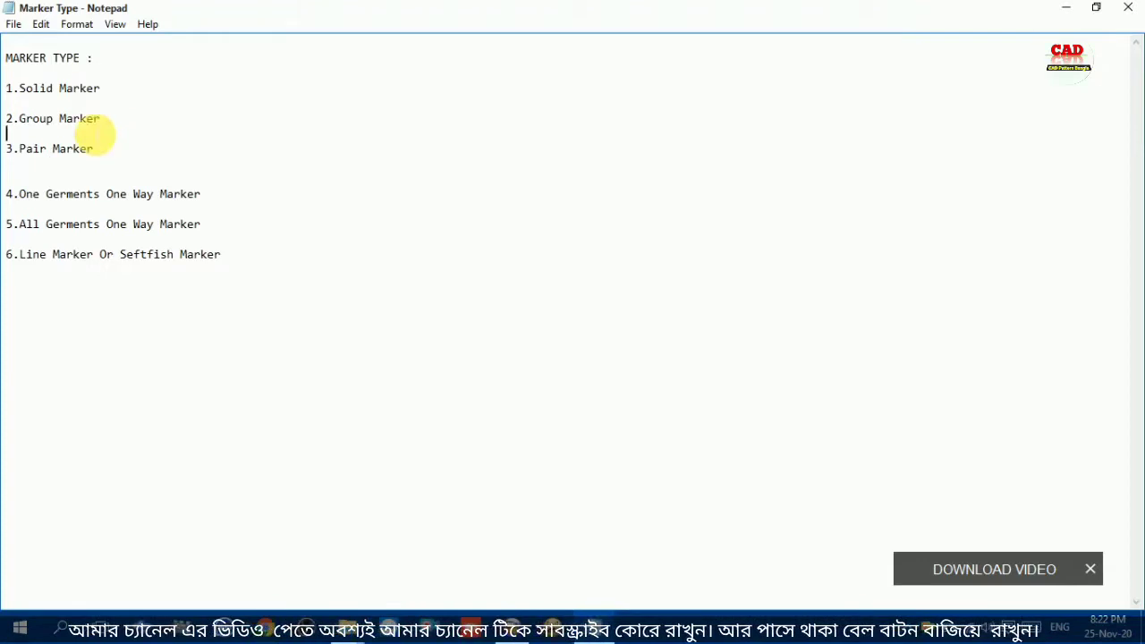
drag(100, 121, 20, 121)
click(171, 127)
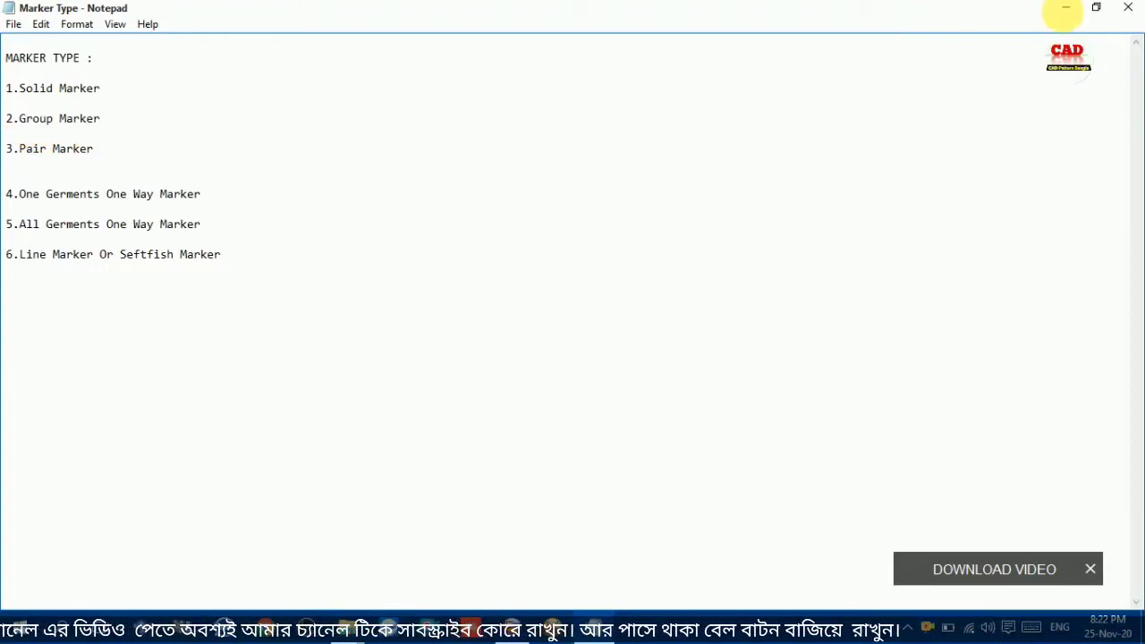
click(1065, 8)
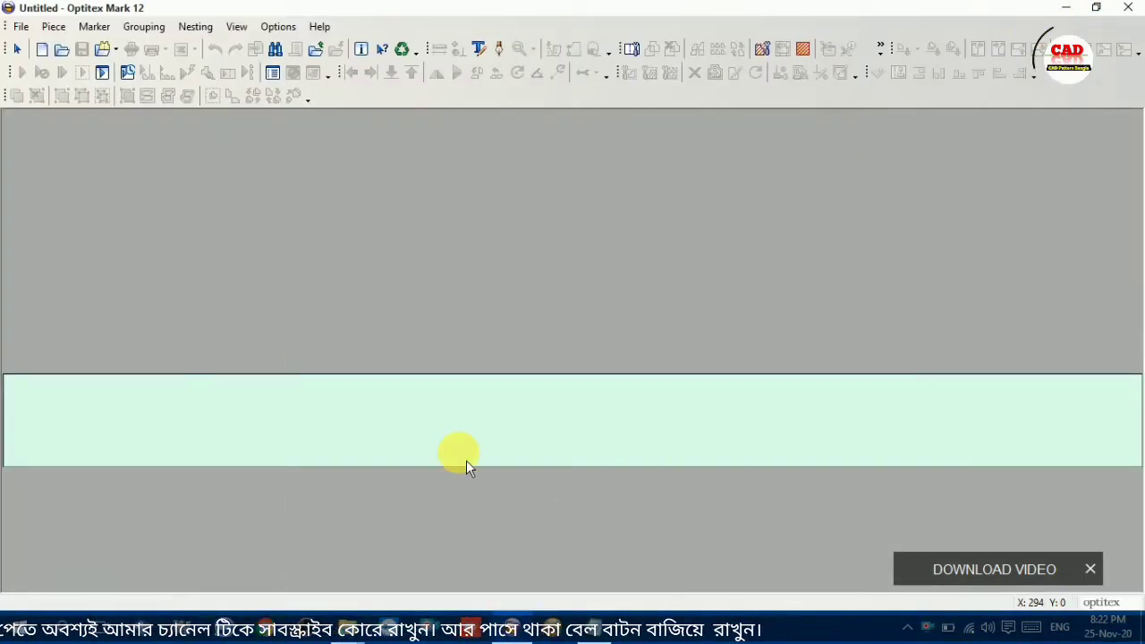
Step: Load the style file FA16M0BT4FERG_R1_SMS_20160216.1 MAMA.PDS from the Desktop and add SHELL as the order's material
click(100, 48)
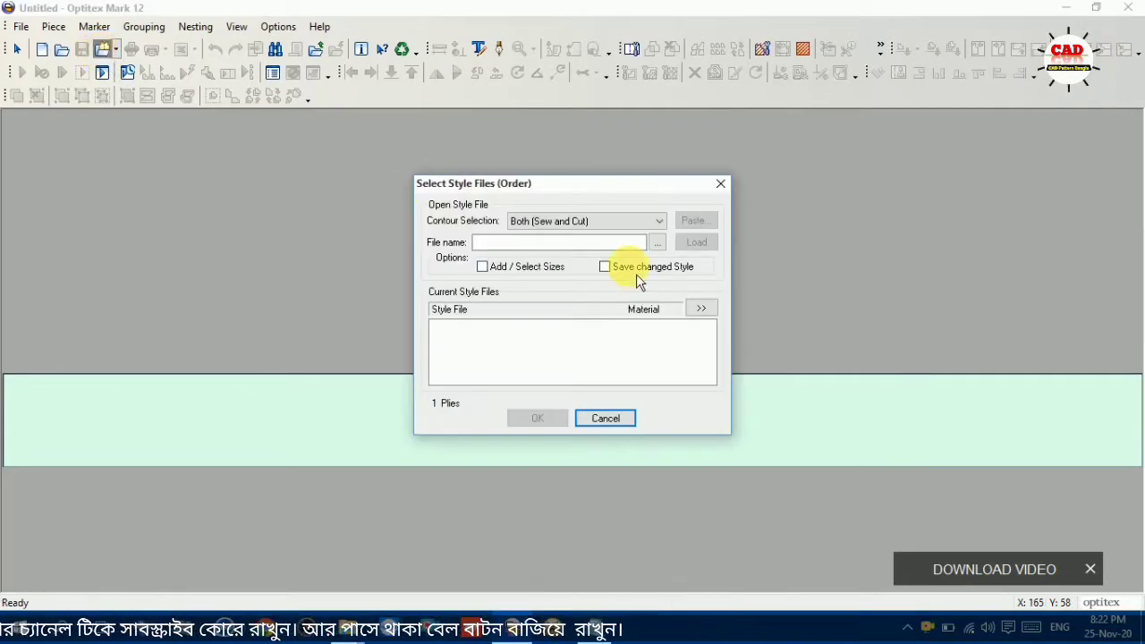
click(658, 244)
click(419, 351)
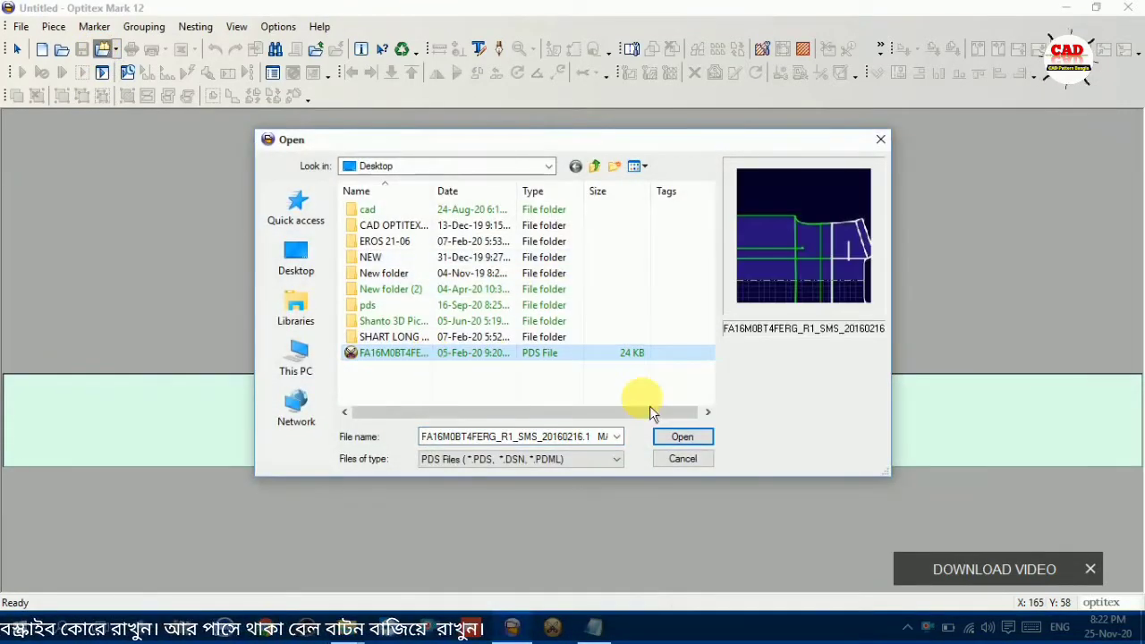
click(671, 438)
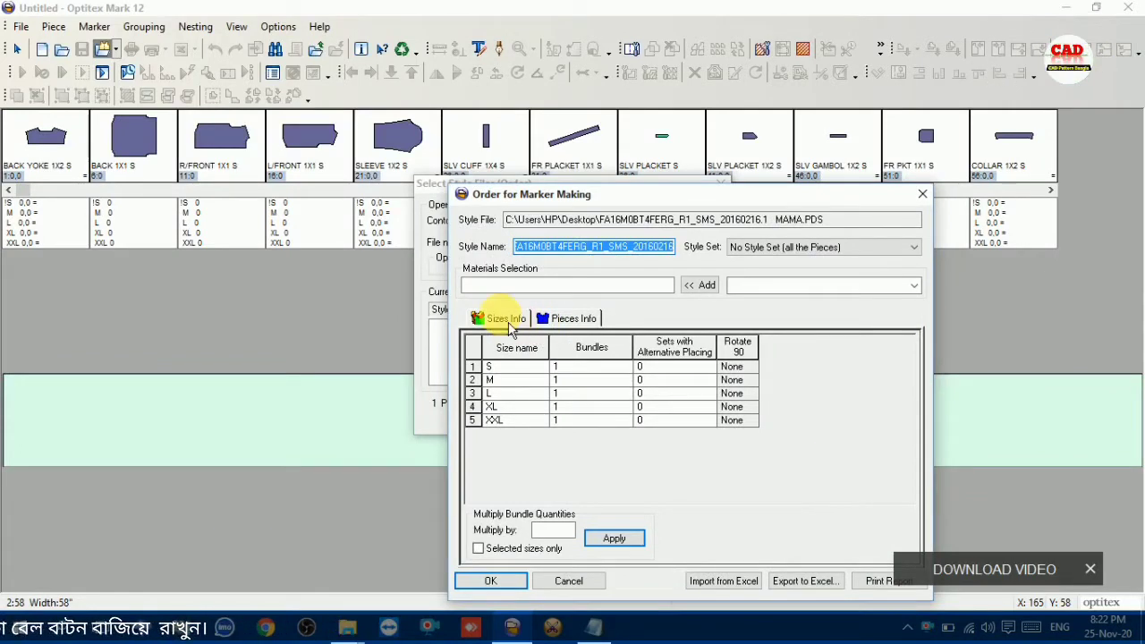
click(914, 287)
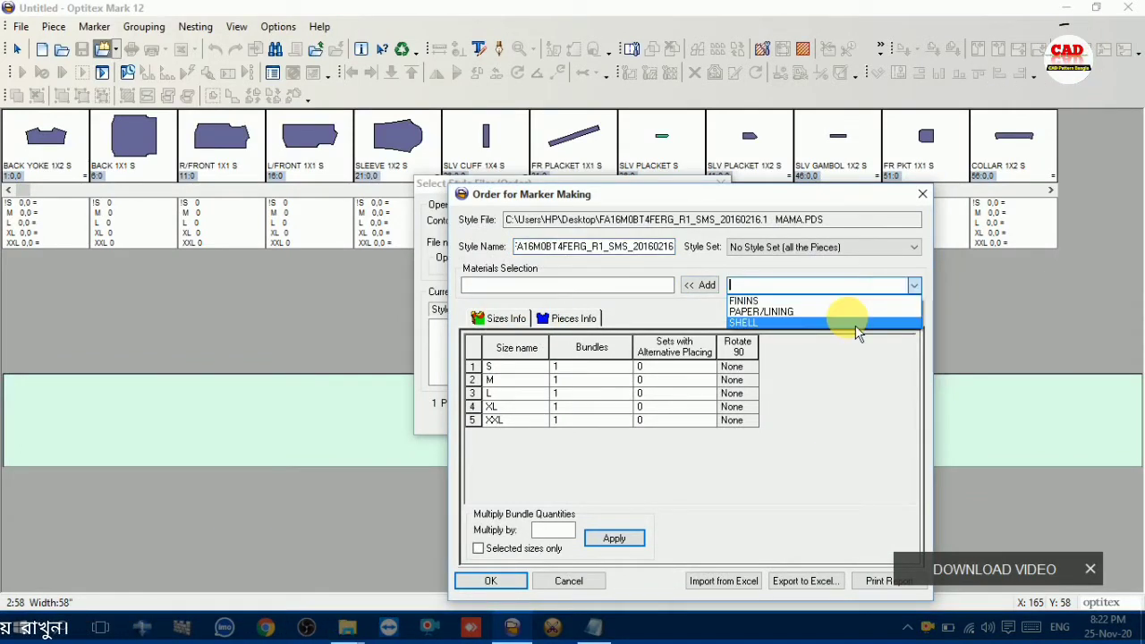
click(813, 313)
click(706, 295)
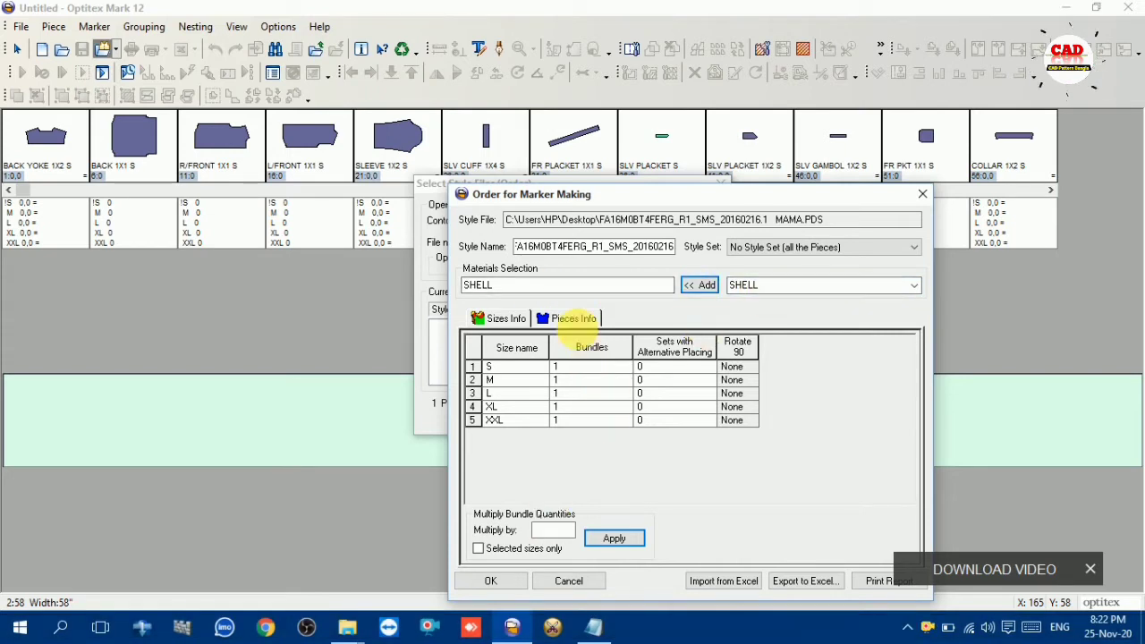
Step: Set the rotation of all pieces to 2-Way and confirm the marker order and style file selection
click(564, 320)
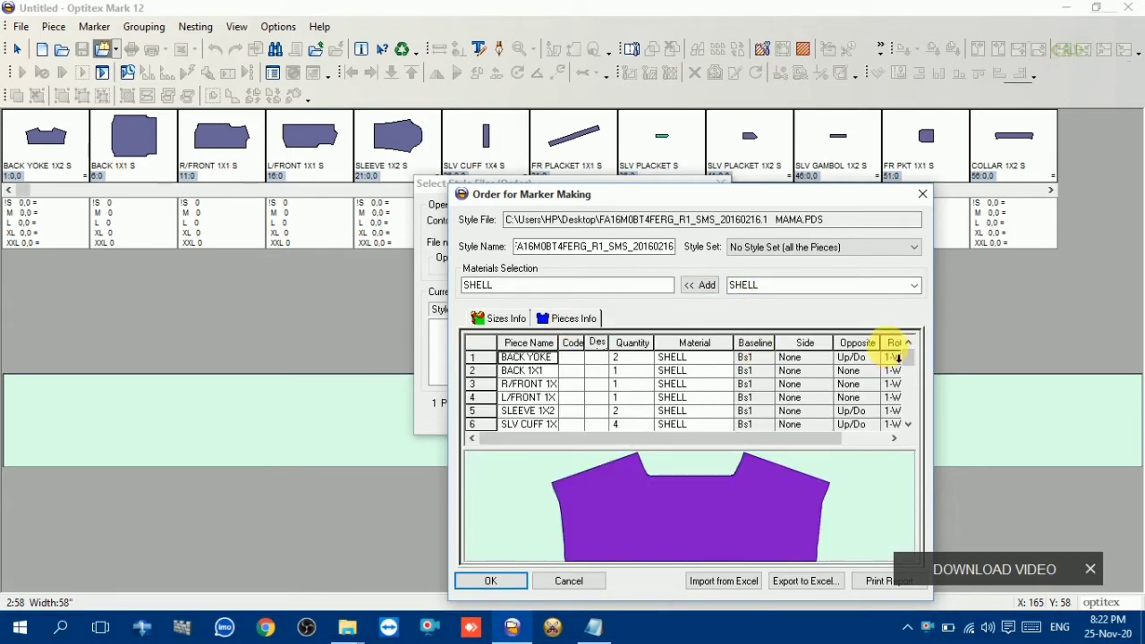
click(894, 359)
click(858, 357)
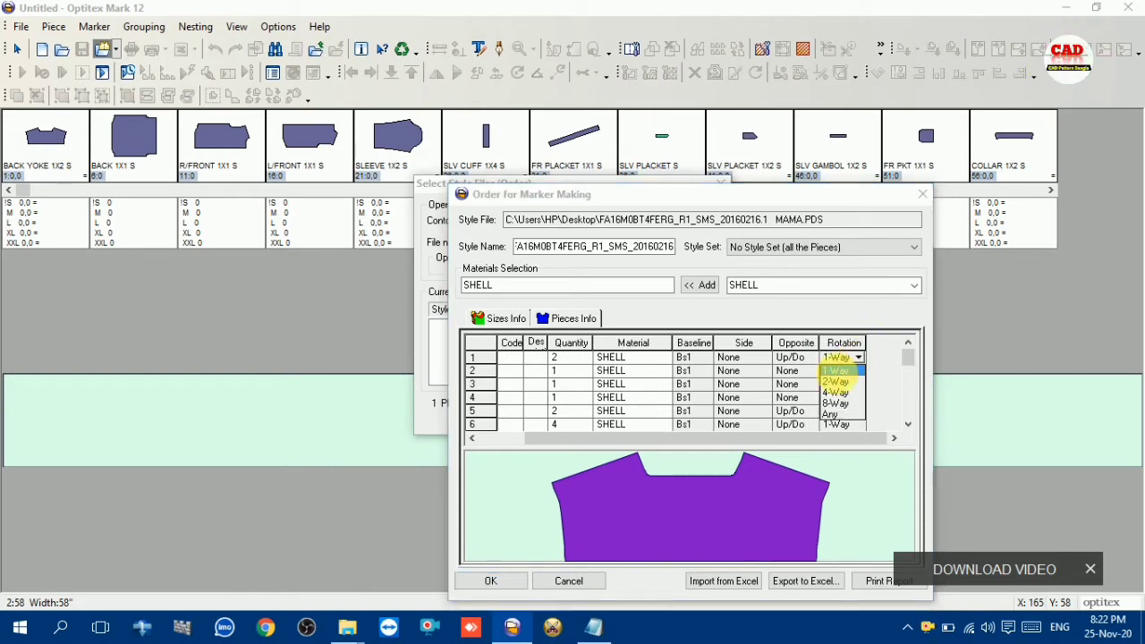
click(836, 383)
click(844, 342)
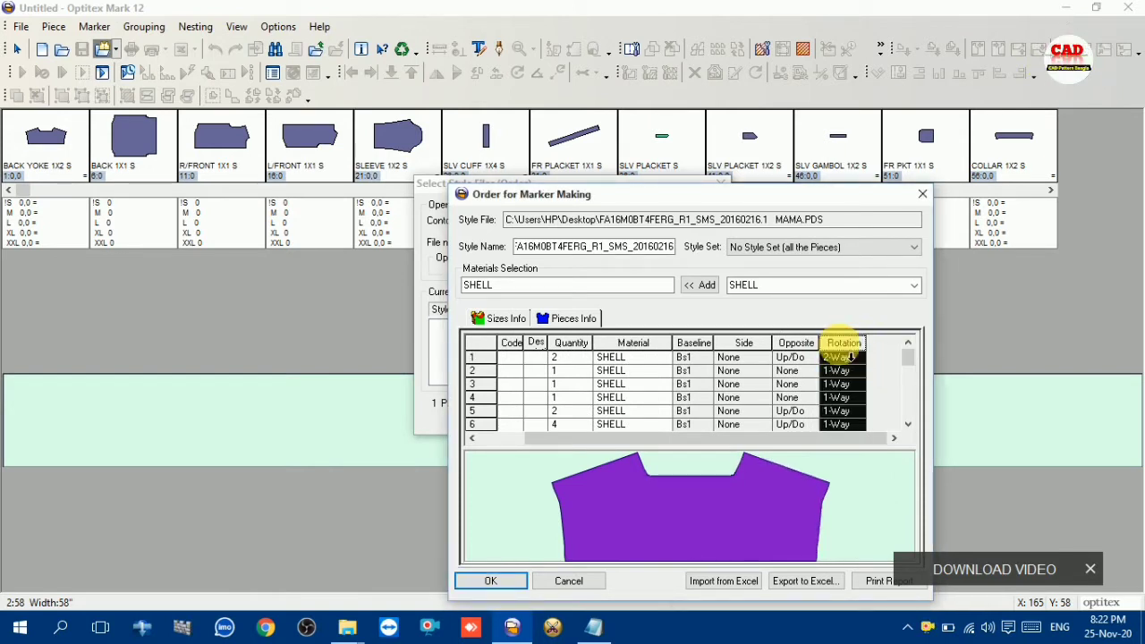
right_click(850, 354)
click(879, 391)
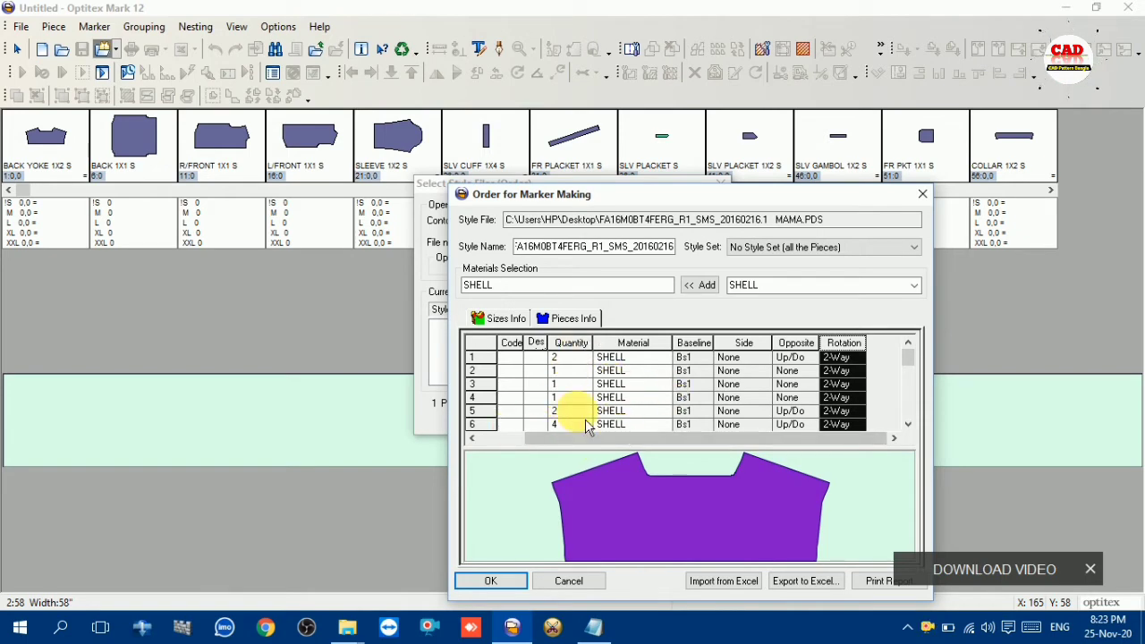
click(491, 581)
click(532, 418)
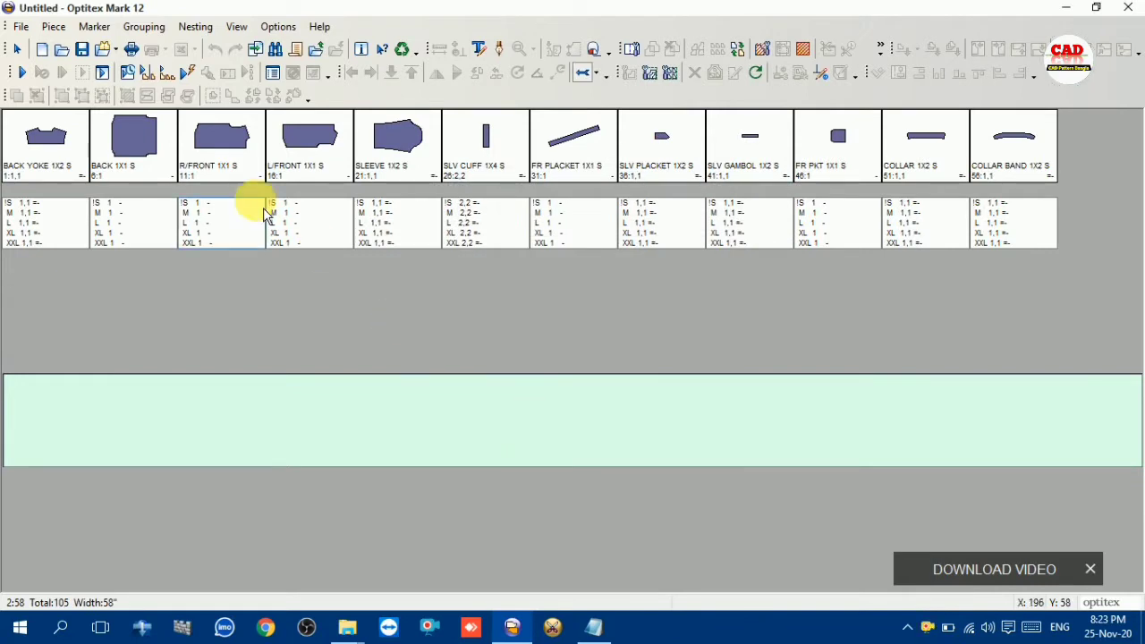
Step: Auto-nest the pieces using the Nesting++2 algorithm with a grouping option applied instead of No Groups
click(102, 73)
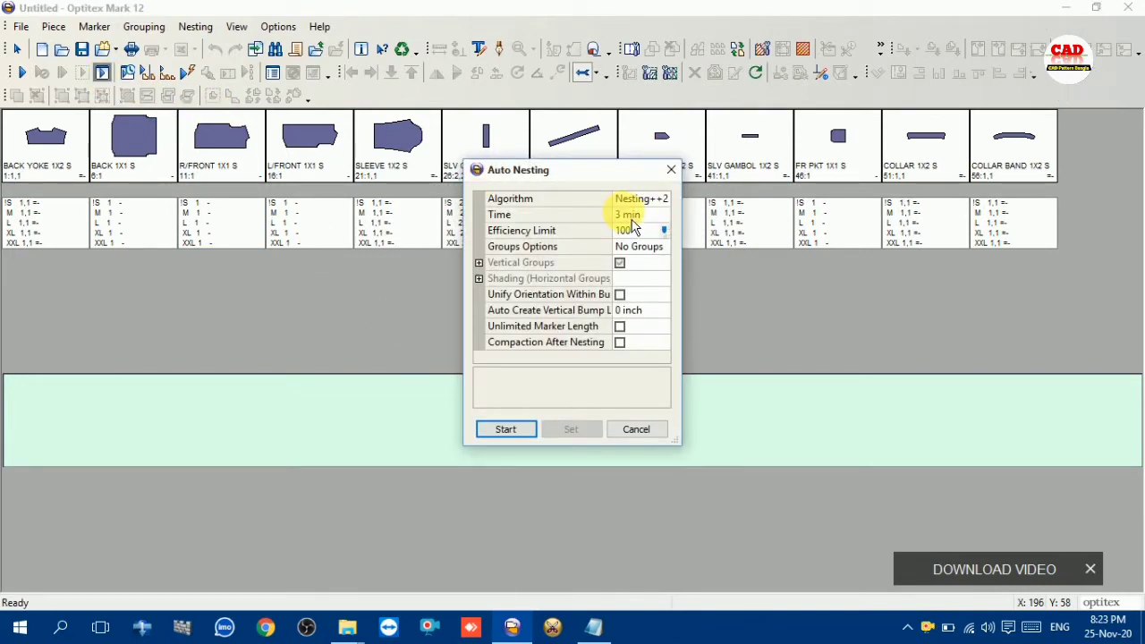
click(665, 206)
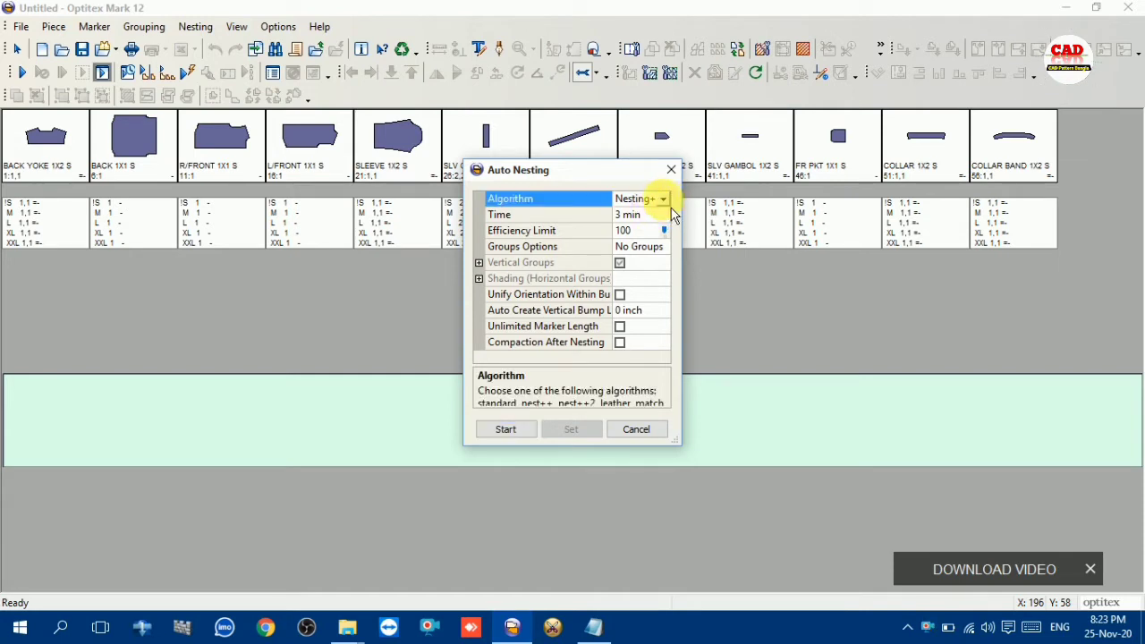
click(663, 200)
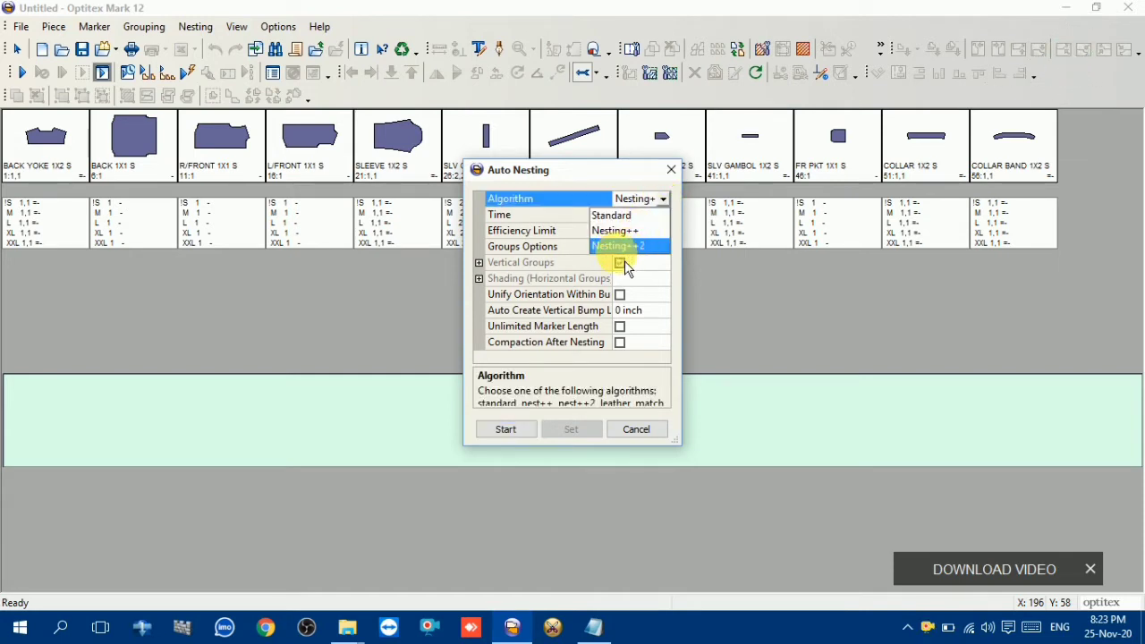
click(633, 245)
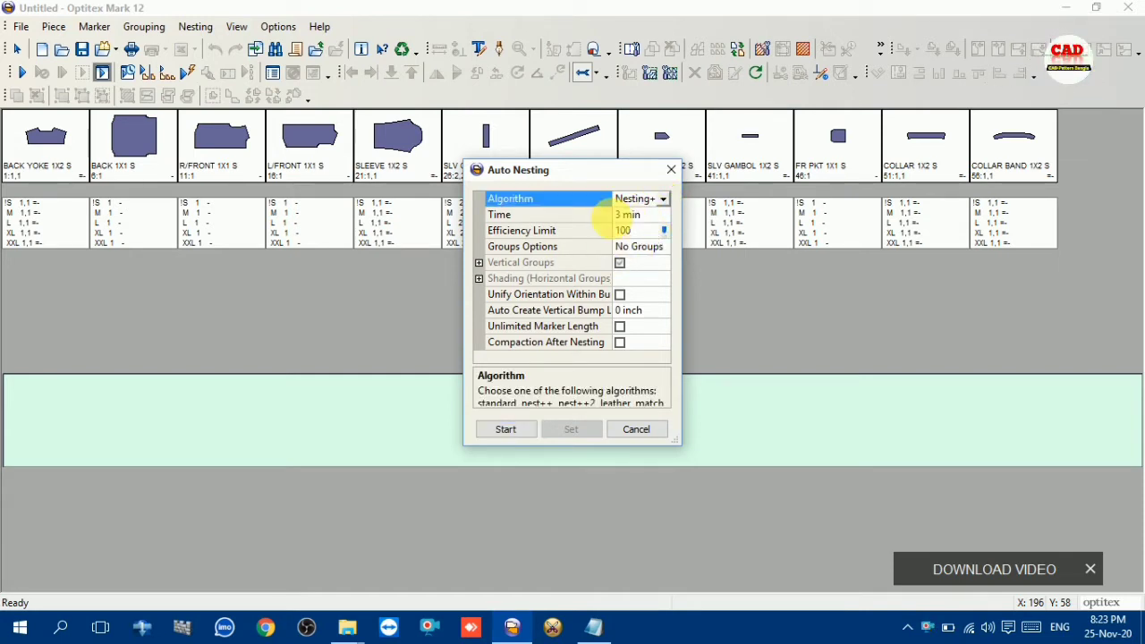
click(650, 246)
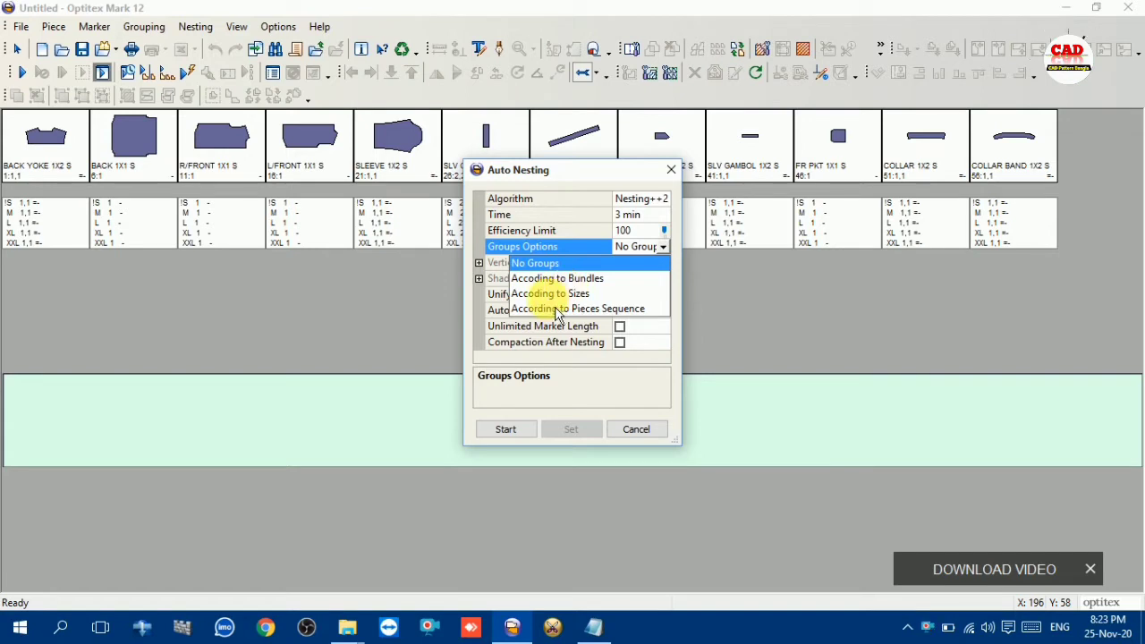
click(588, 307)
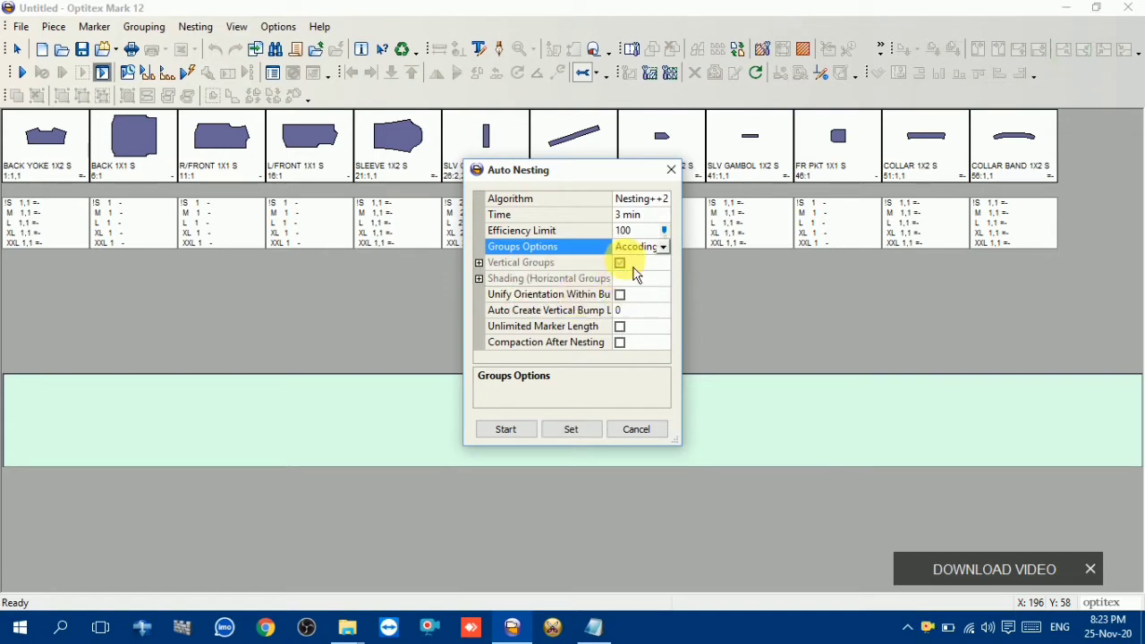
click(572, 431)
click(519, 438)
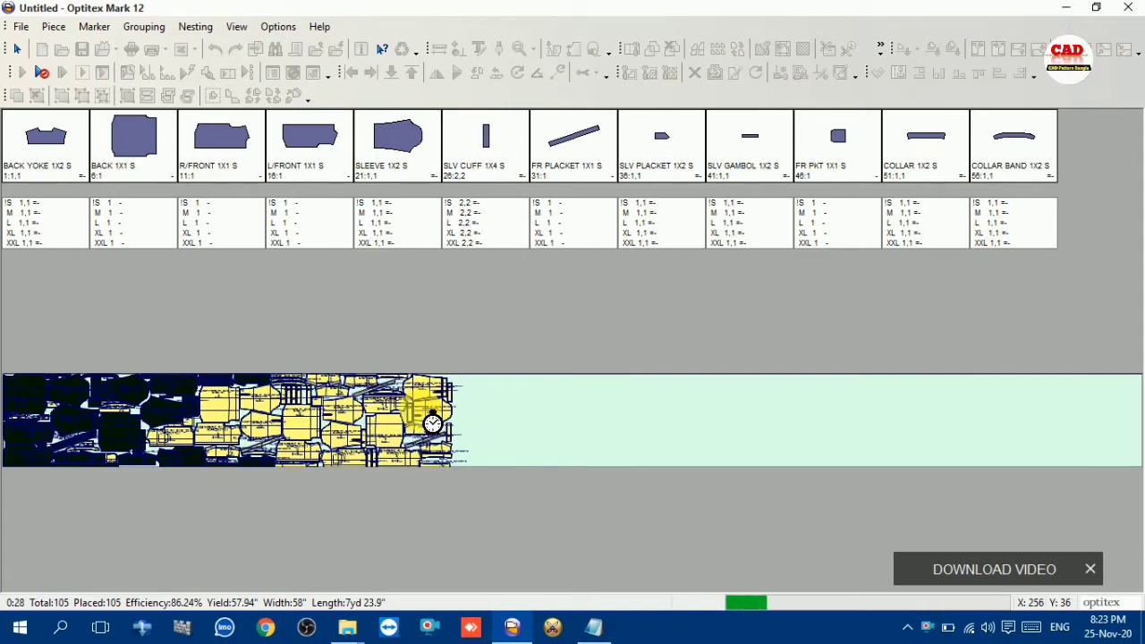
click(595, 627)
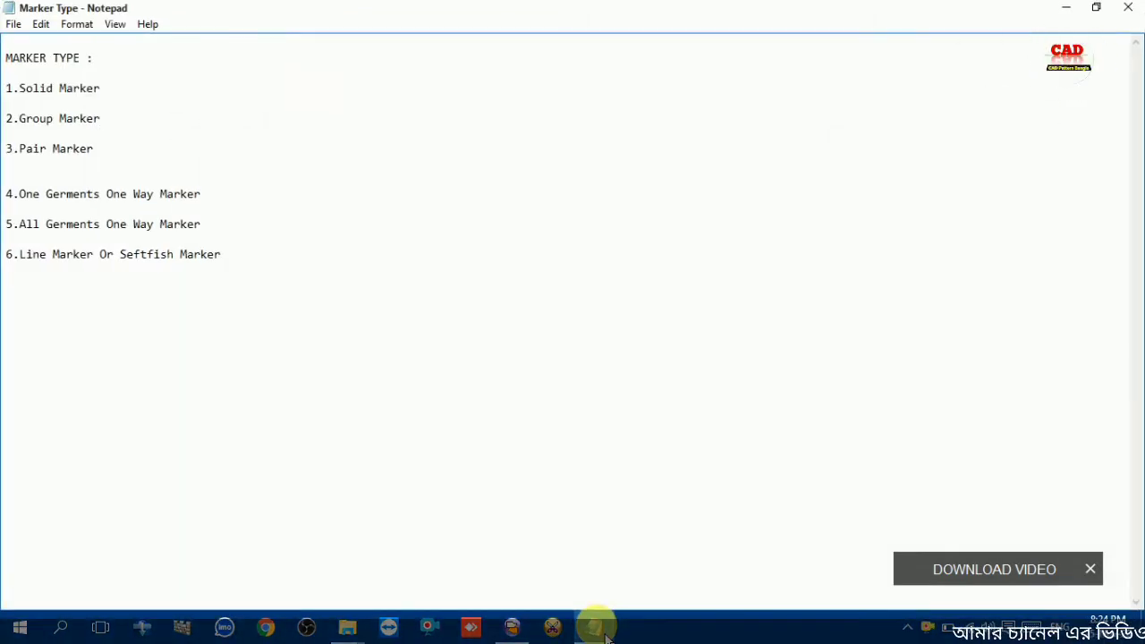
click(595, 626)
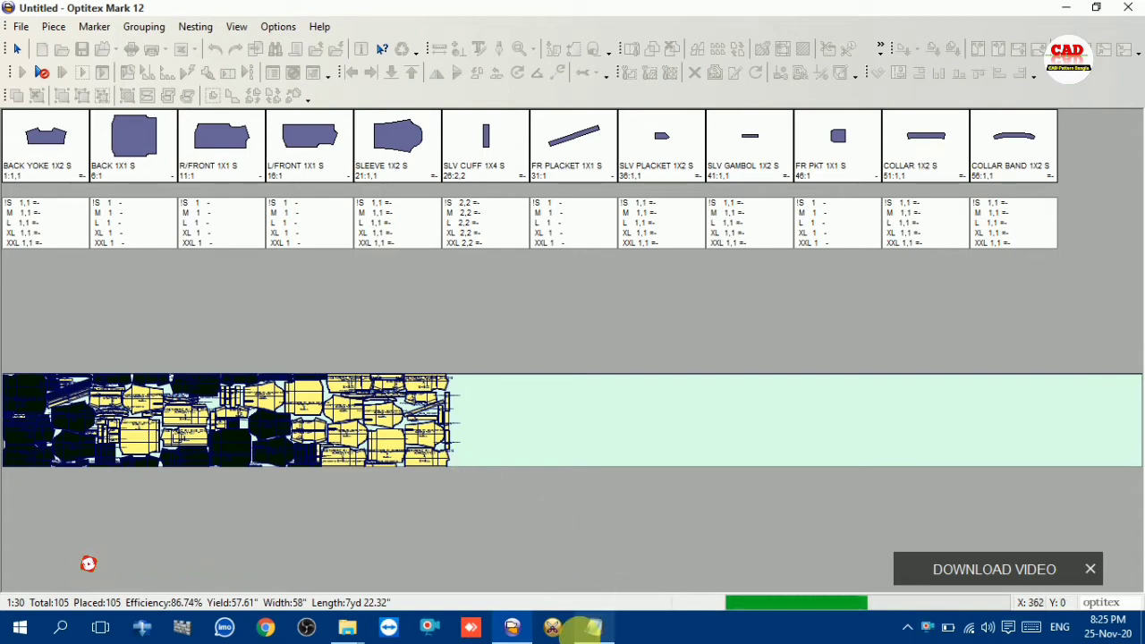
click(593, 626)
click(590, 627)
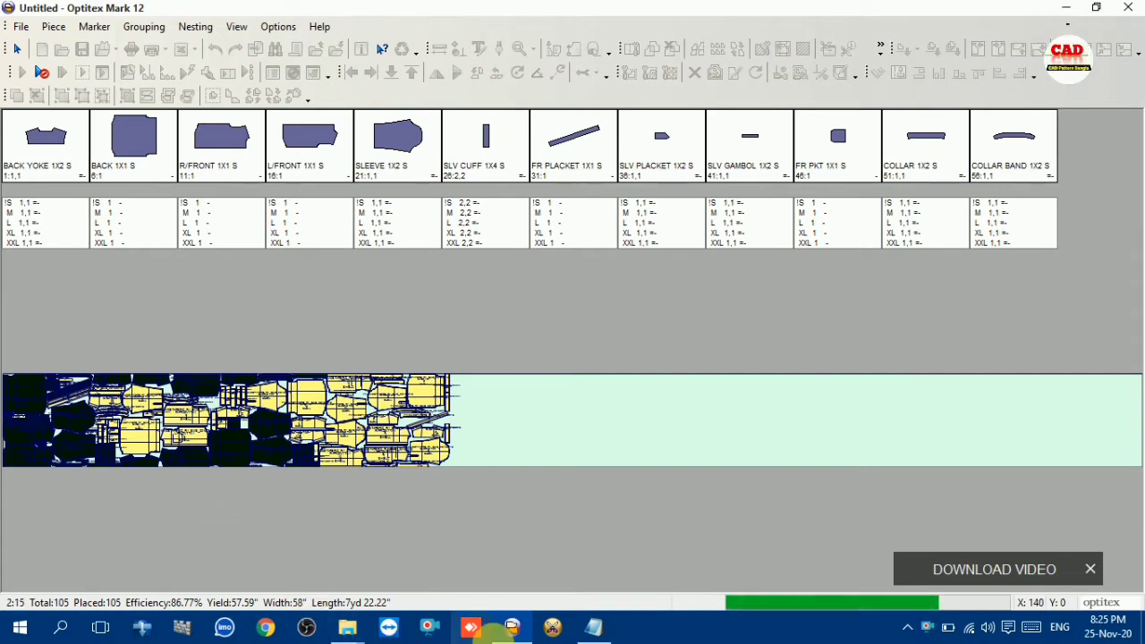
click(587, 633)
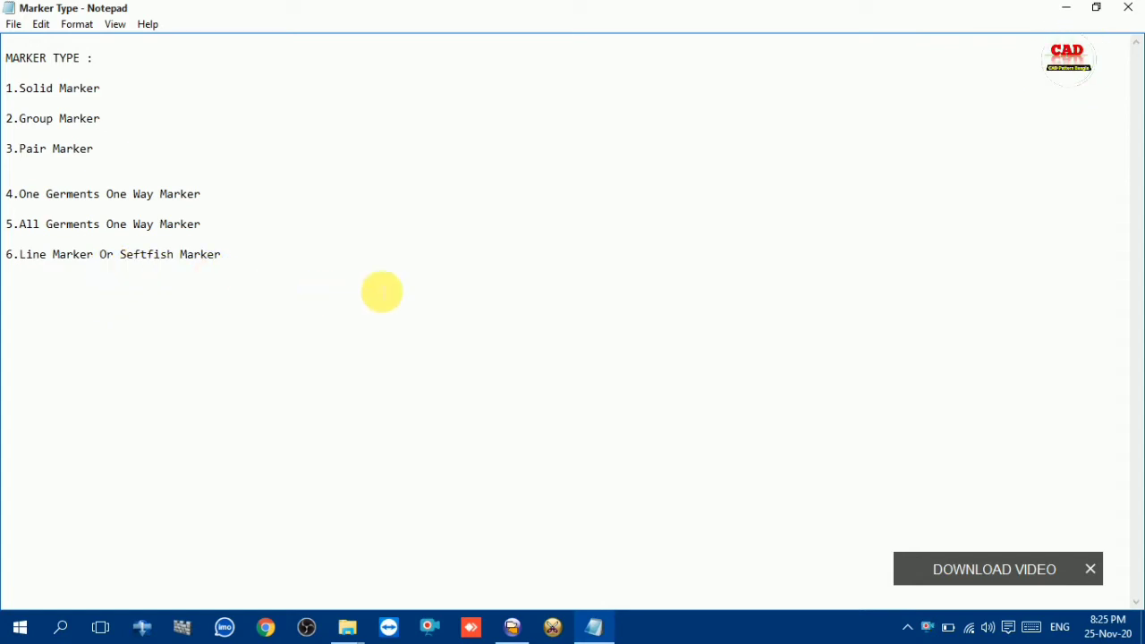
click(1066, 8)
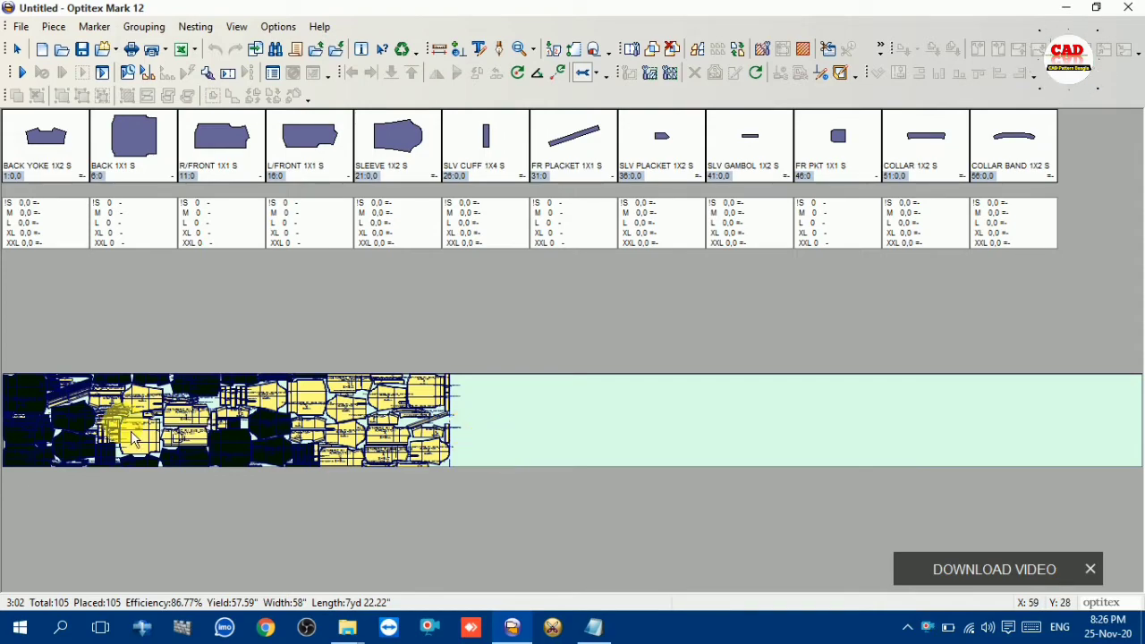
Step: Examine the size labels of the medium BACK YOKE and the medium and small COLLAR BAND pieces in the nested group marker
scroll(131, 431, up, 7)
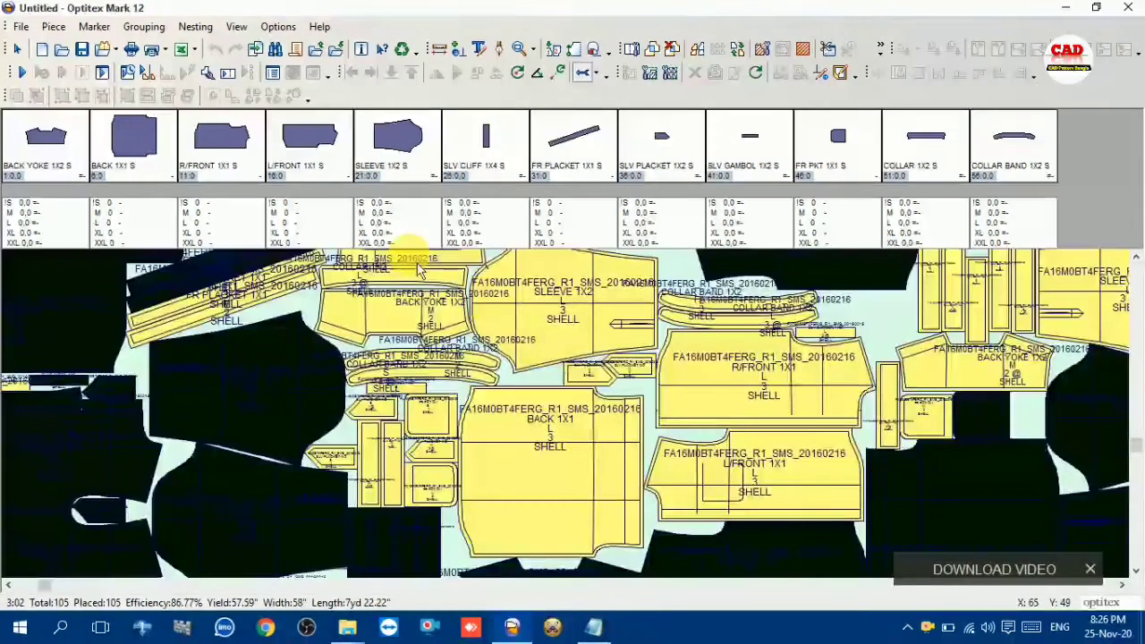
click(416, 311)
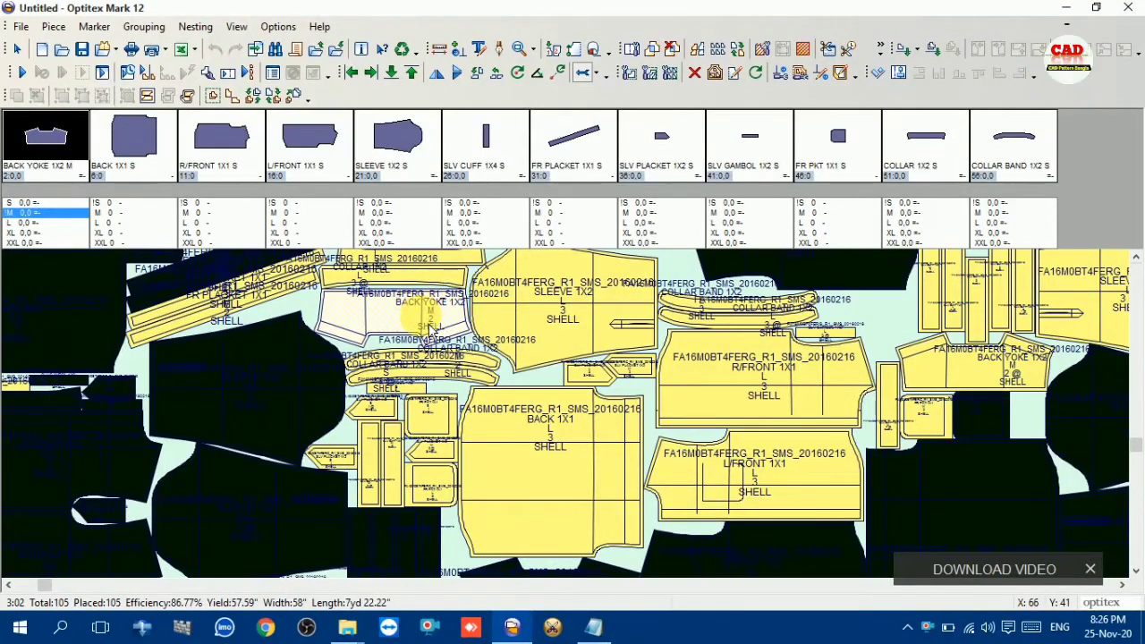
drag(441, 332, 435, 384)
click(450, 374)
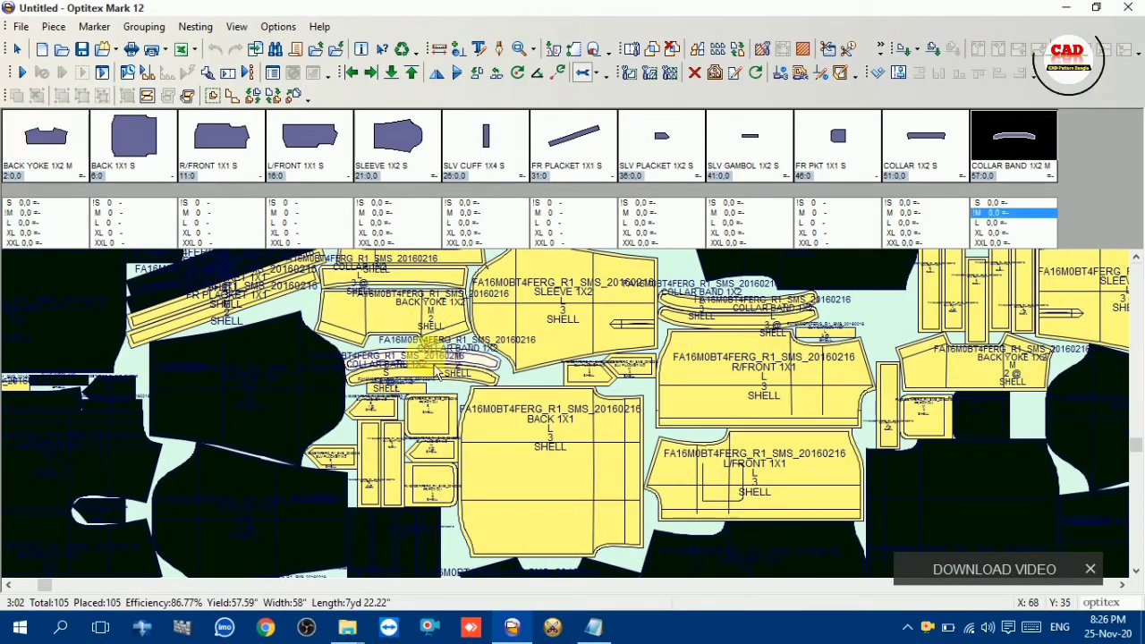
scroll(579, 424, up, 4)
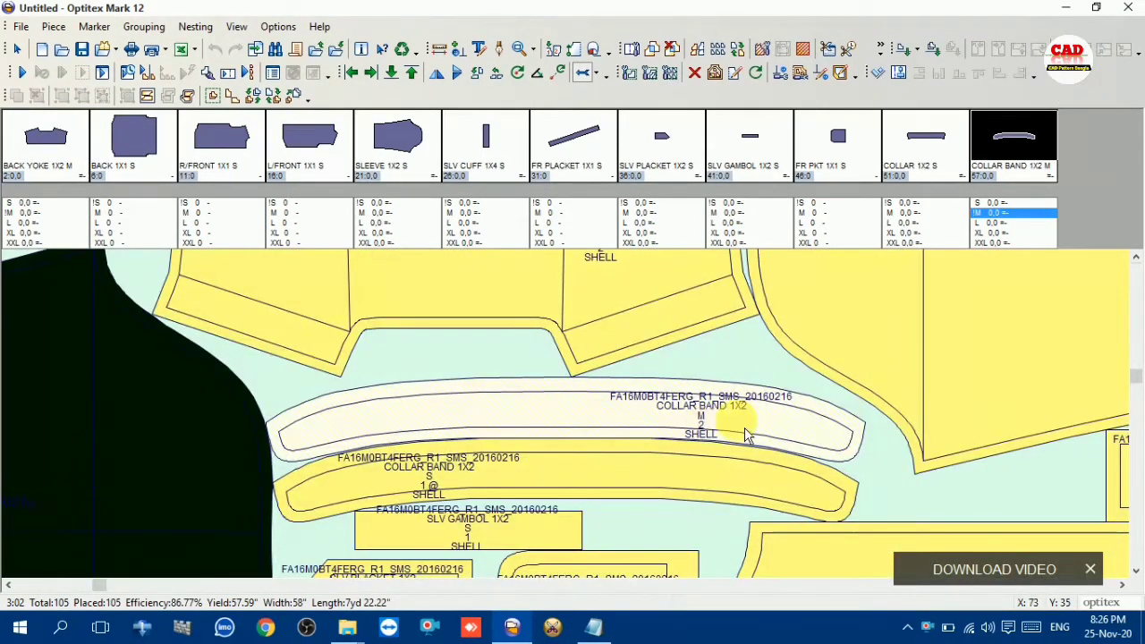
click(523, 475)
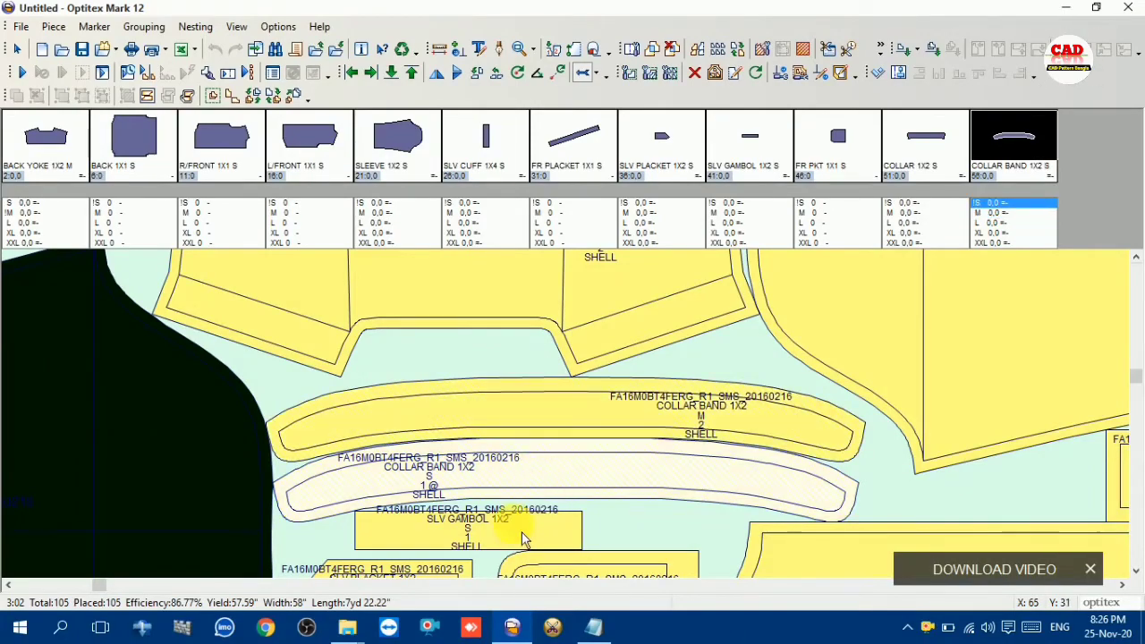
scroll(524, 483, down, 3)
scroll(519, 410, down, 1)
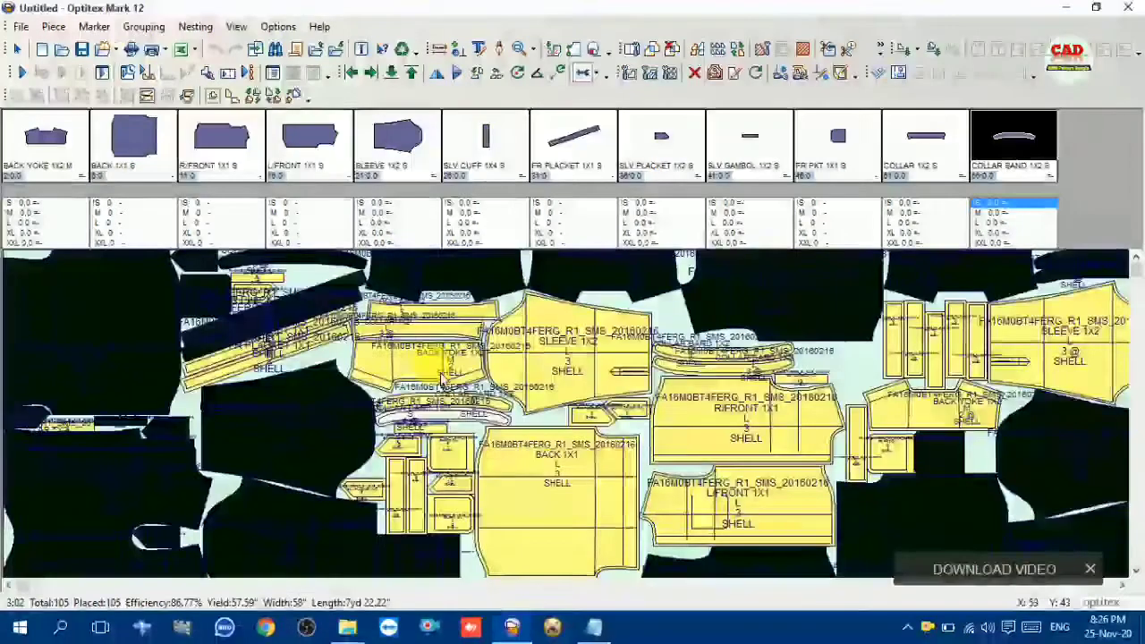
Step: Inspect the medium FR PLACKET and the XXL, XL and second medium BACK YOKE pieces to compare their size grouping
scroll(521, 396, up, 3)
click(416, 484)
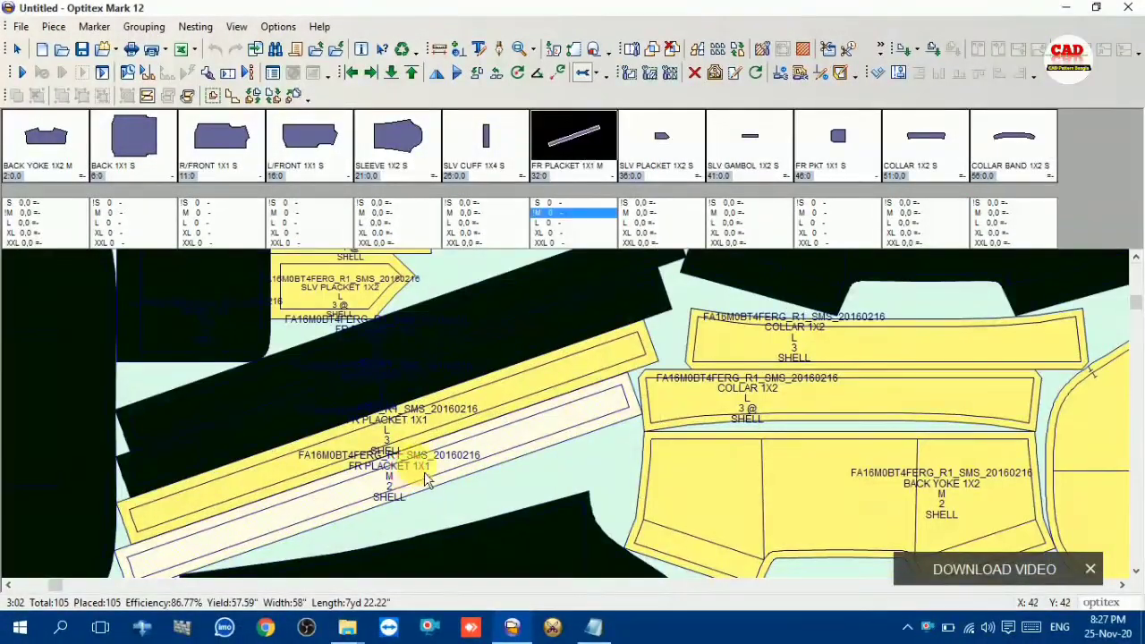
scroll(471, 425, down, 2)
scroll(439, 299, down, 2)
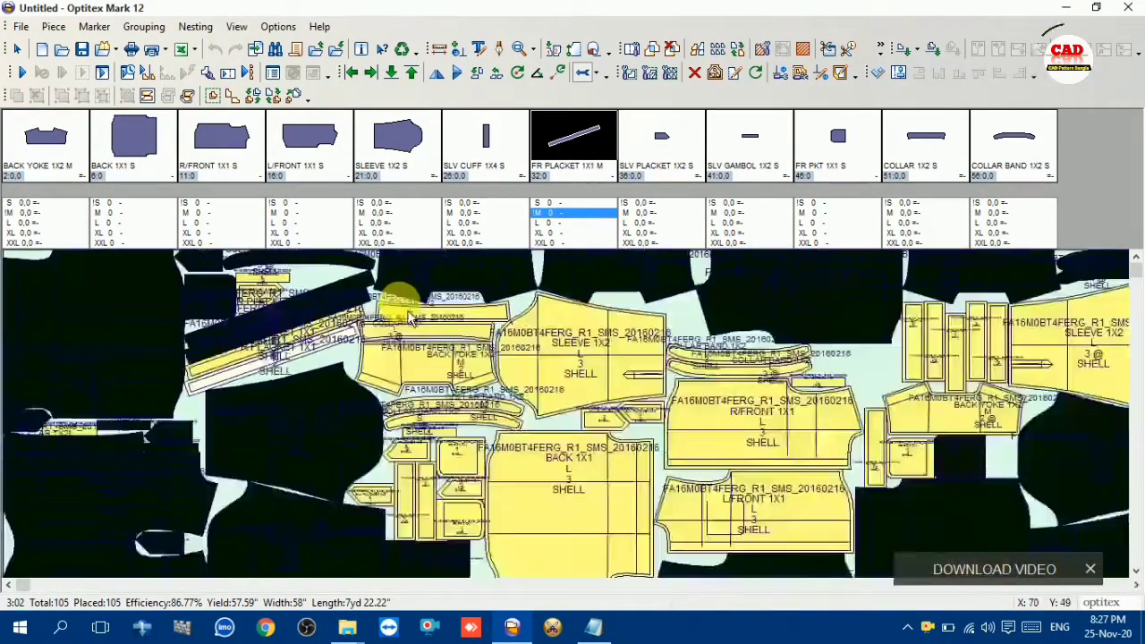
scroll(564, 273, up, 2)
click(631, 295)
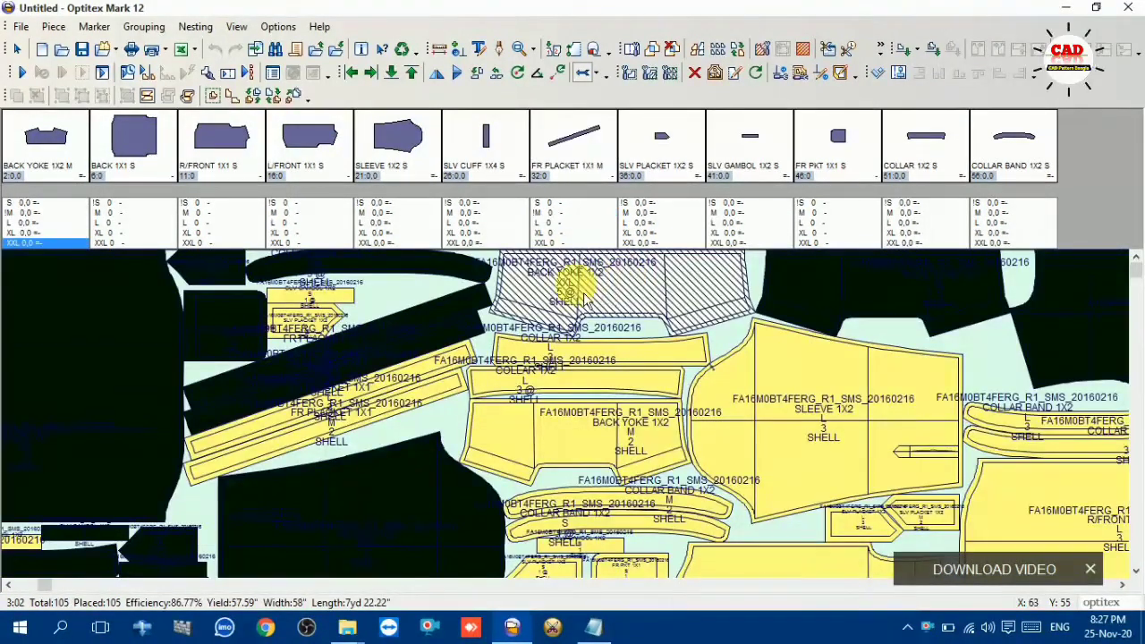
click(836, 284)
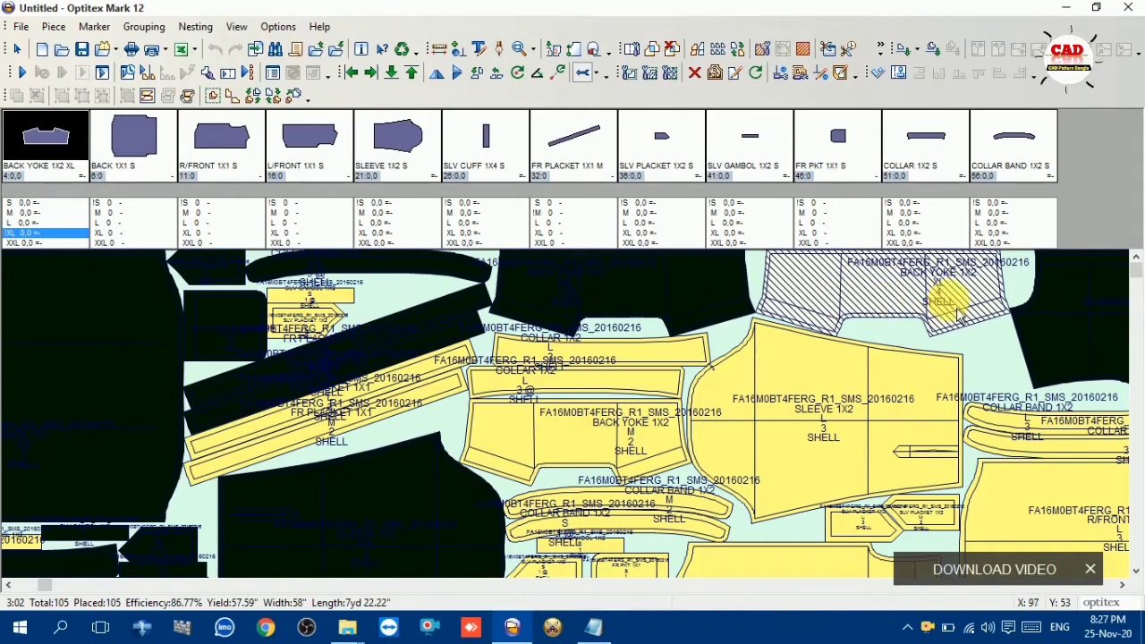
scroll(823, 458, down, 2)
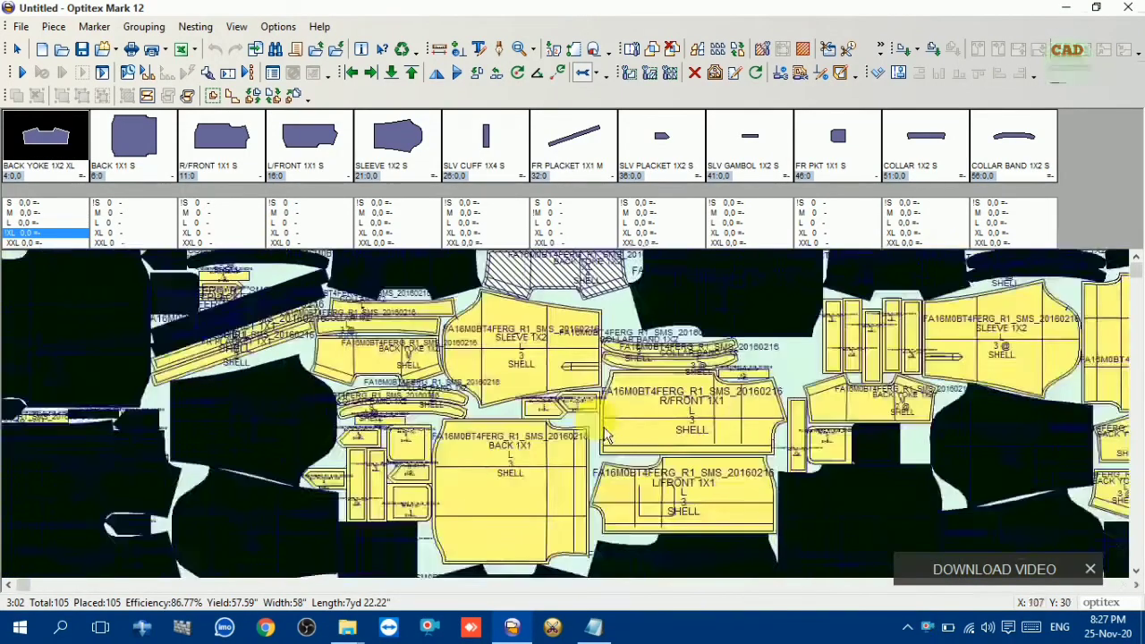
scroll(651, 454, up, 2)
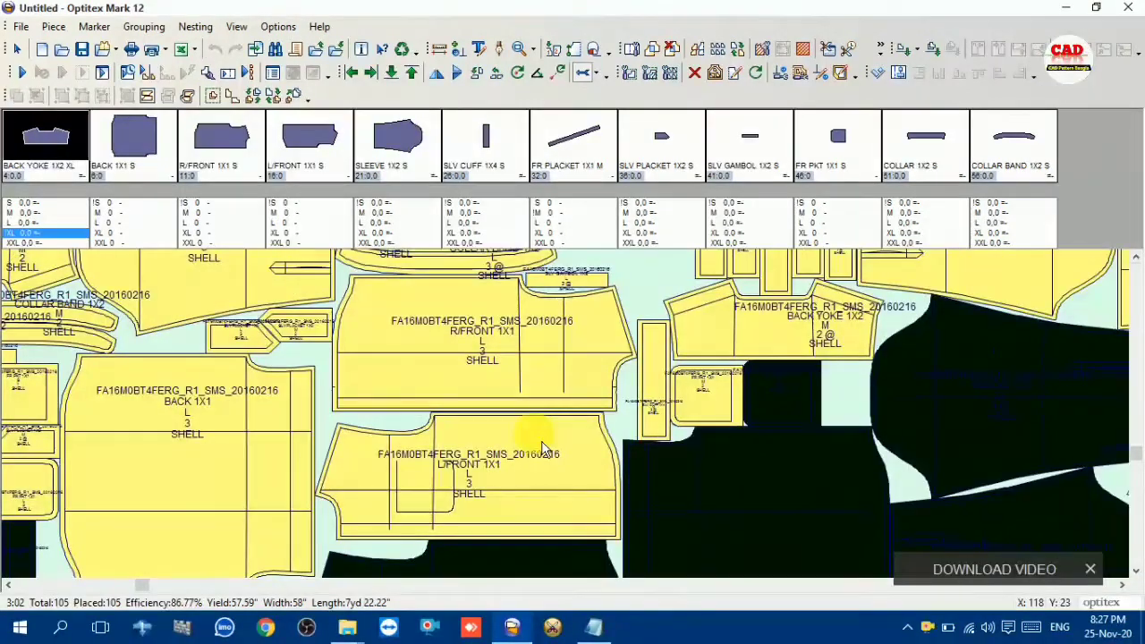
click(754, 336)
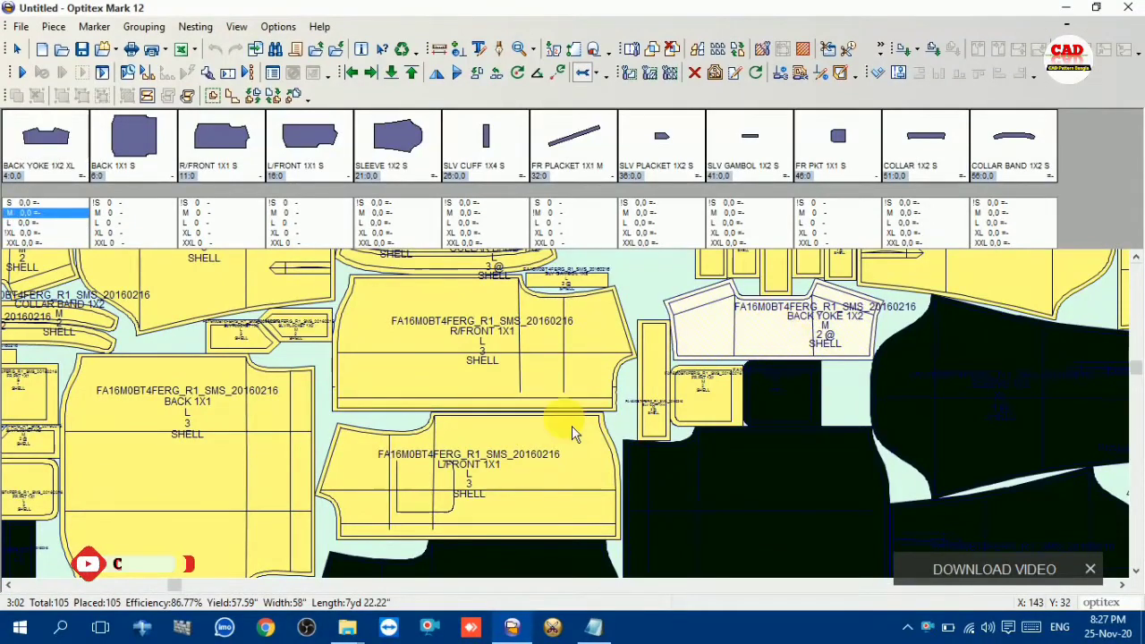
Step: Inspect the medium BACK, large BACK YOKE and XXL SLEEVE pieces, reviewing how sizes are distributed along the whole marker
scroll(573, 424, down, 2)
scroll(573, 424, down, 1)
scroll(627, 425, up, 3)
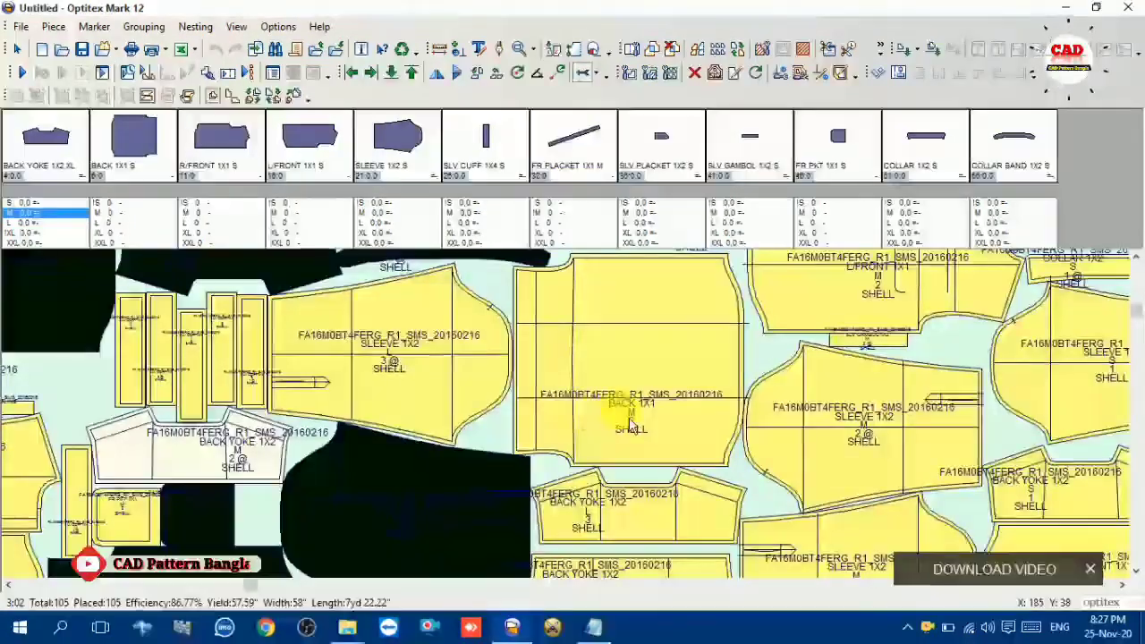
click(673, 426)
click(664, 526)
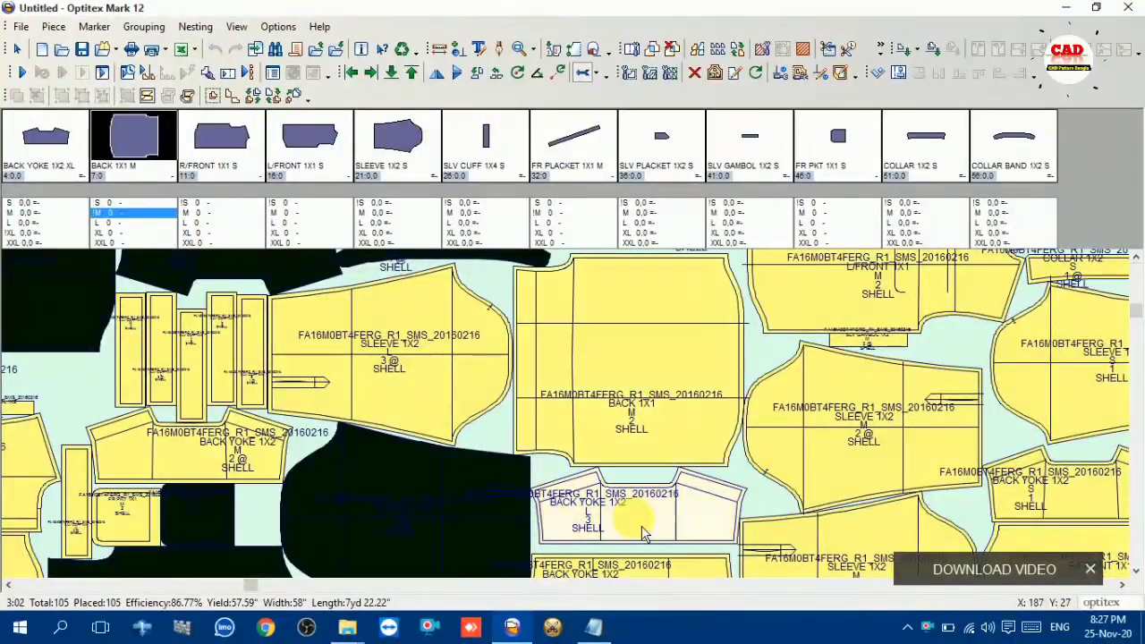
scroll(573, 423, down, 3)
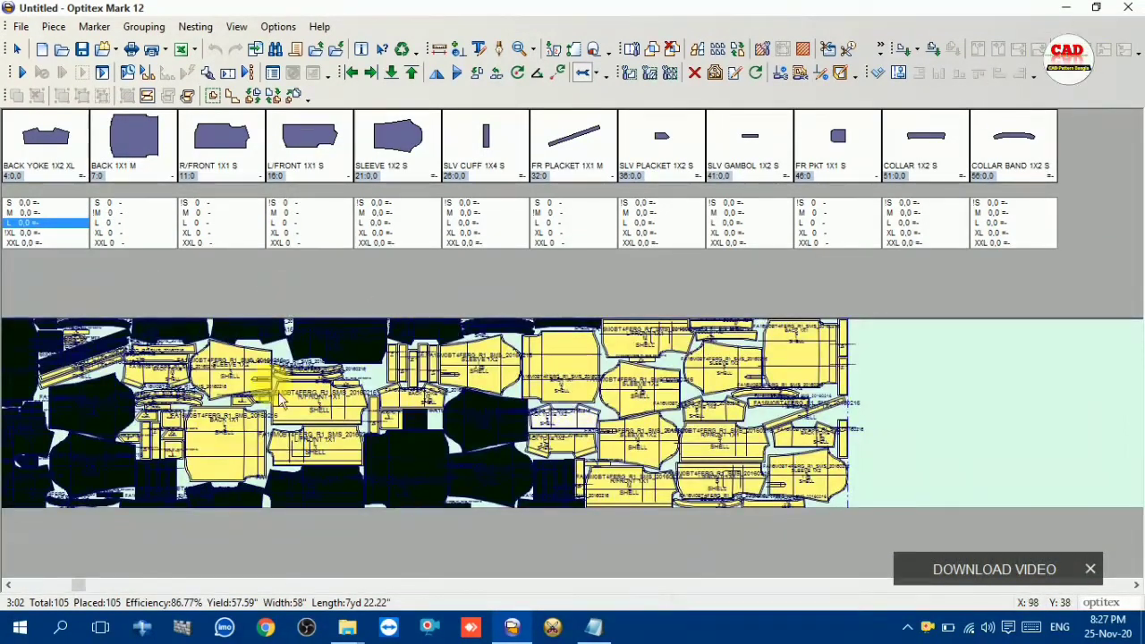
scroll(148, 403, down, 1)
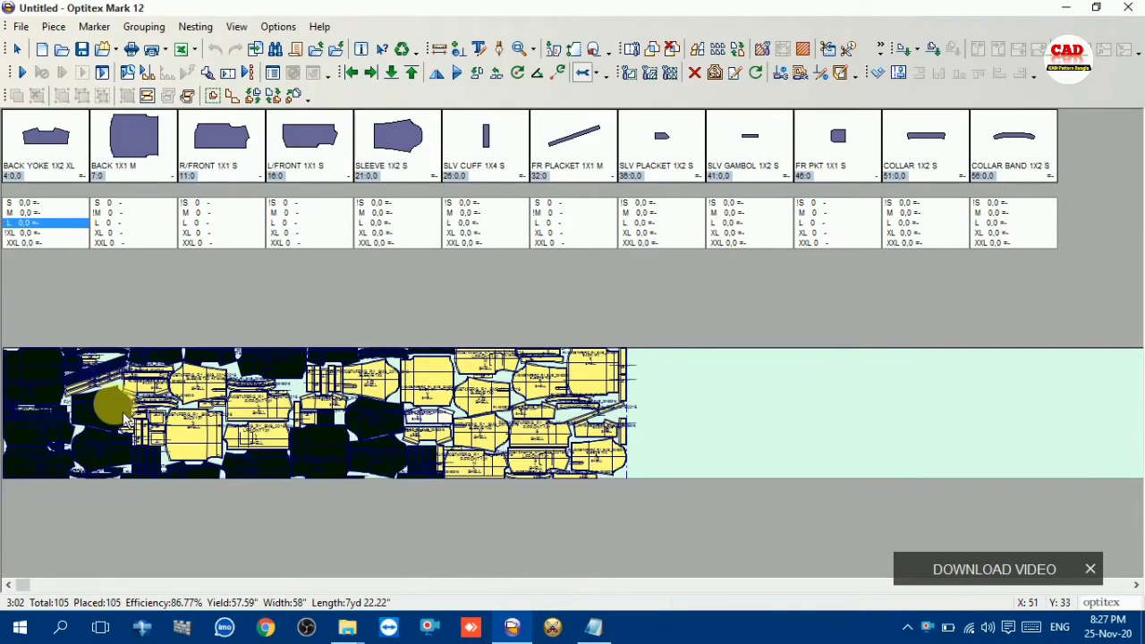
click(99, 445)
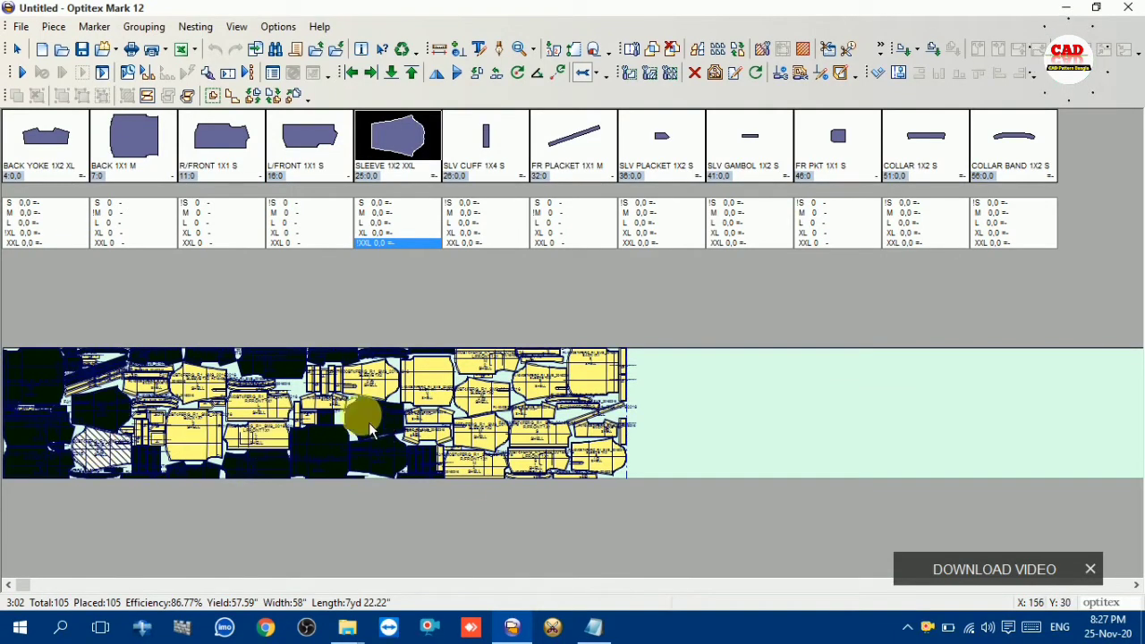
Step: Switch to the Marker Type note in Notepad, review the Pair Marker entry, and return to Optitex Mark
click(594, 626)
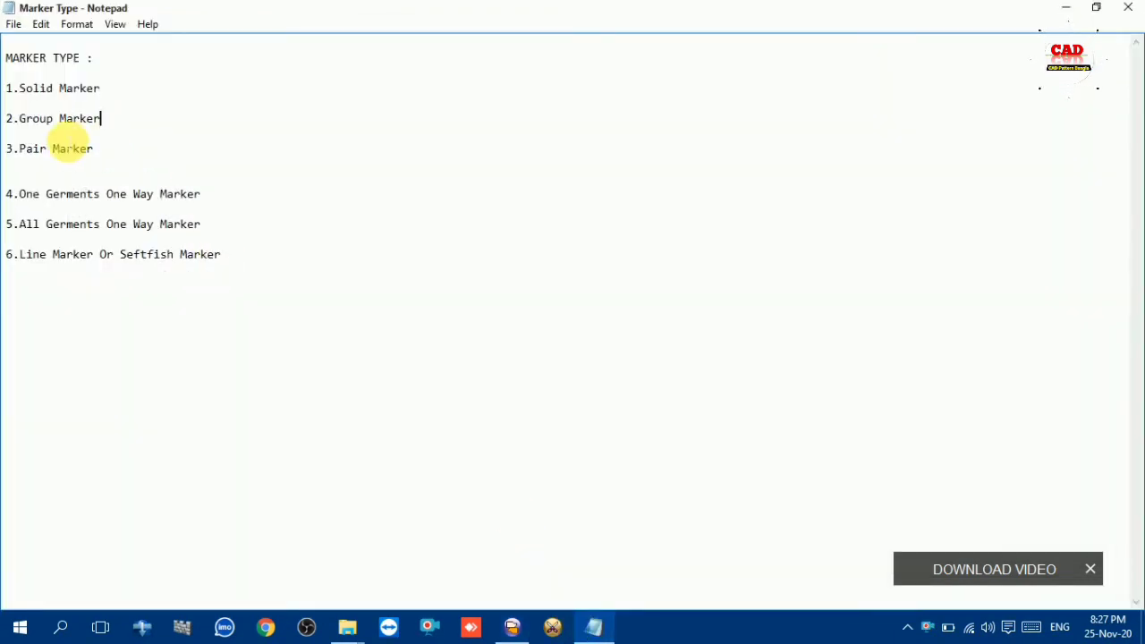
drag(20, 149, 91, 152)
click(136, 160)
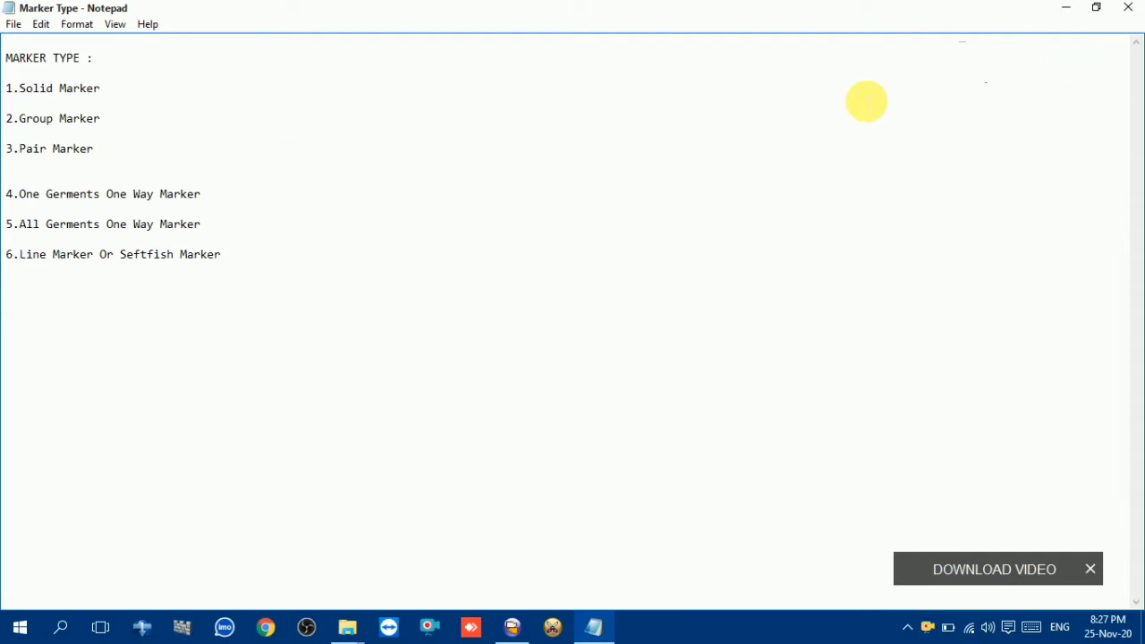
click(1066, 7)
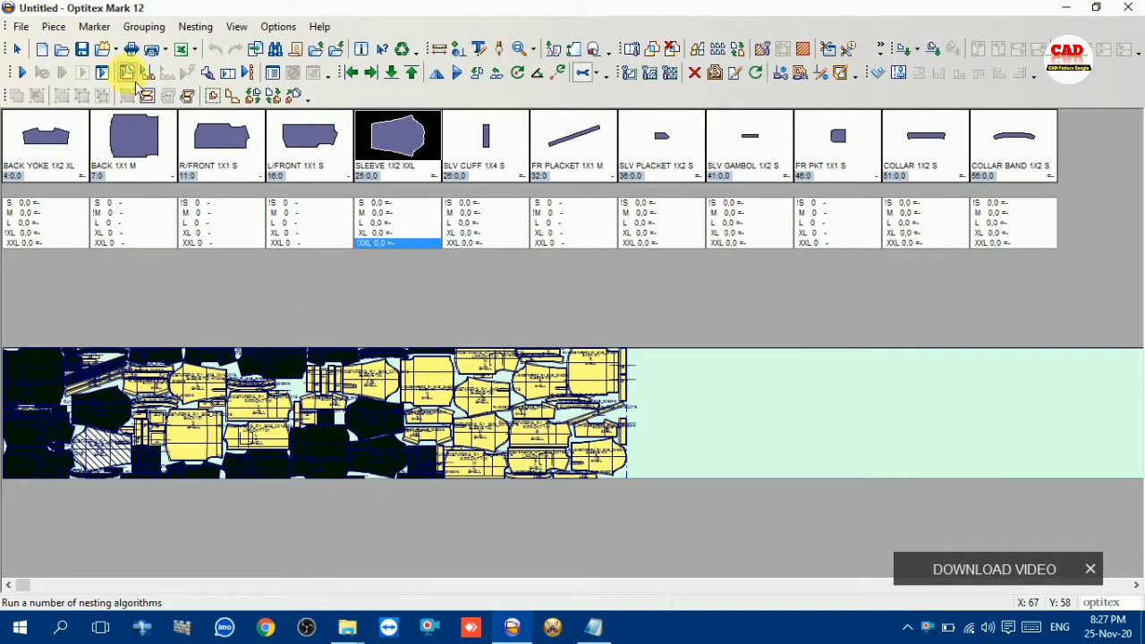
Step: Try to auto-nest the marker again with Groups Options set to No Groups, cancelling at the request to clear the marker
click(102, 73)
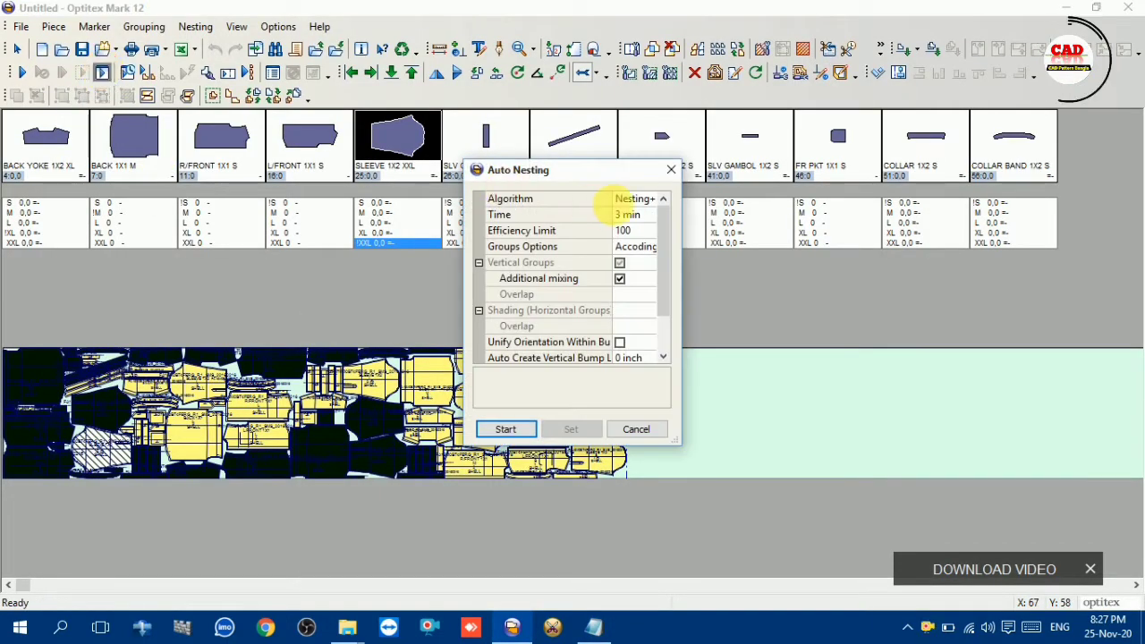
click(662, 216)
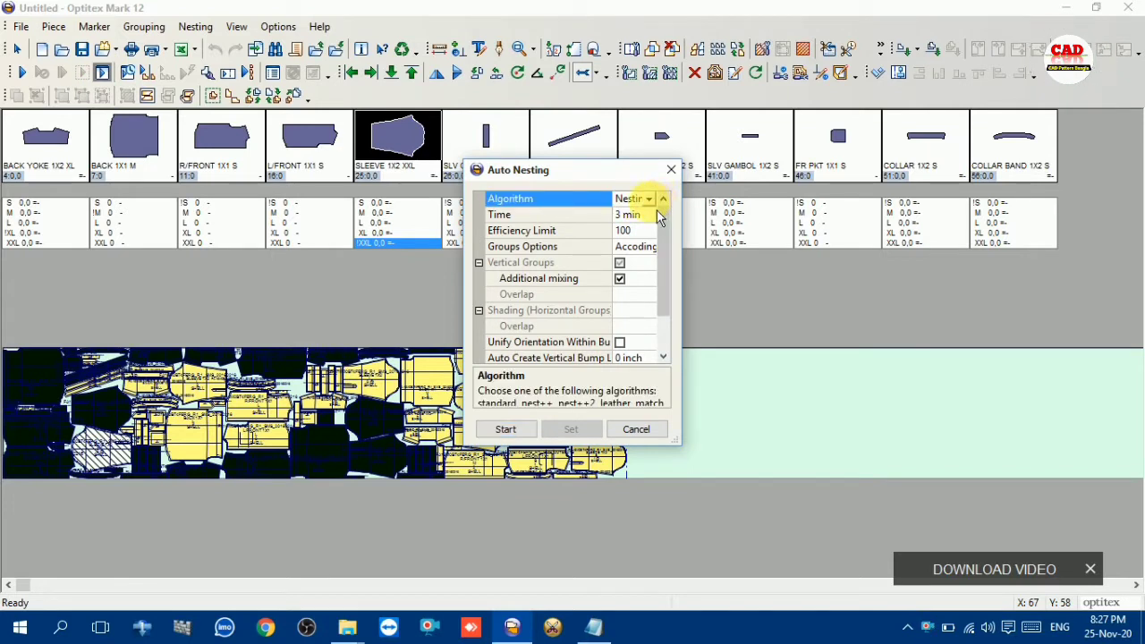
click(651, 200)
click(641, 258)
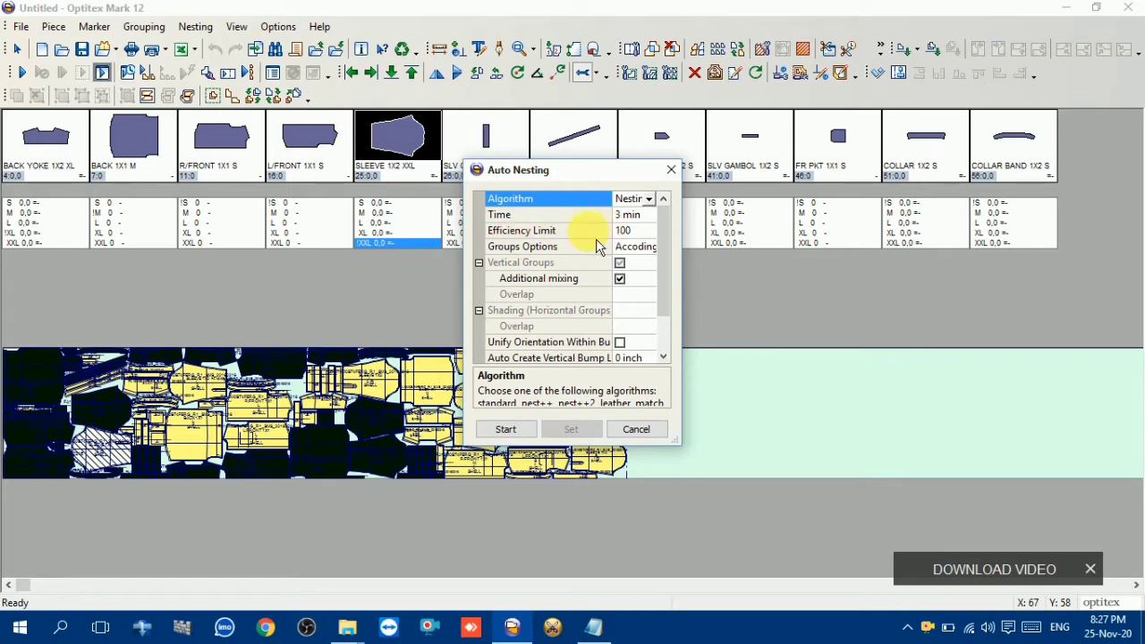
click(631, 231)
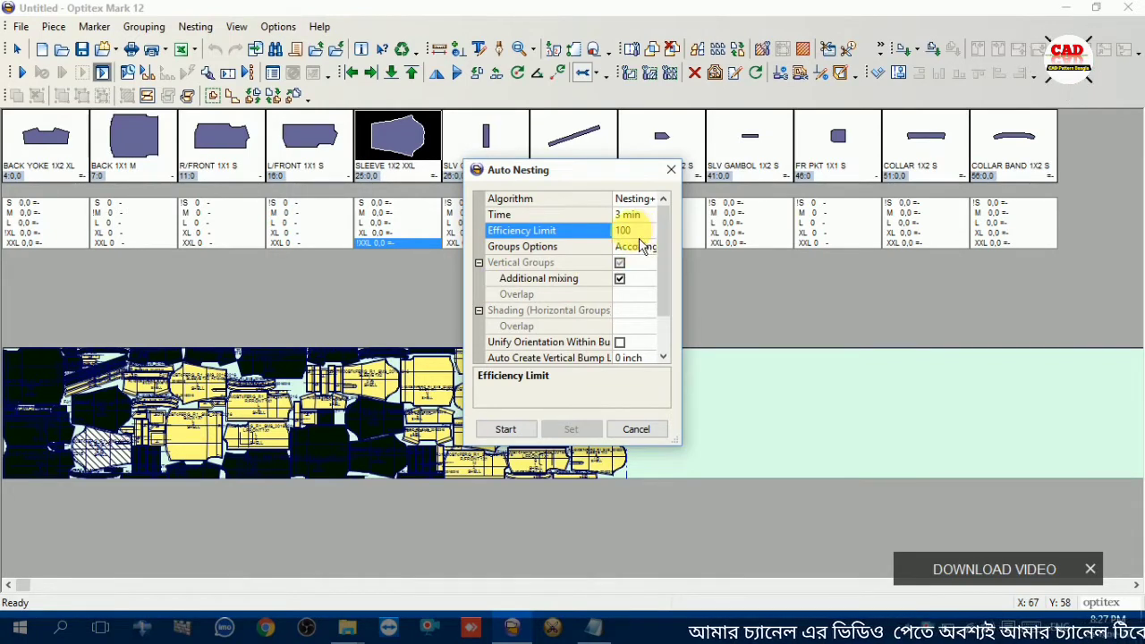
click(646, 248)
click(650, 247)
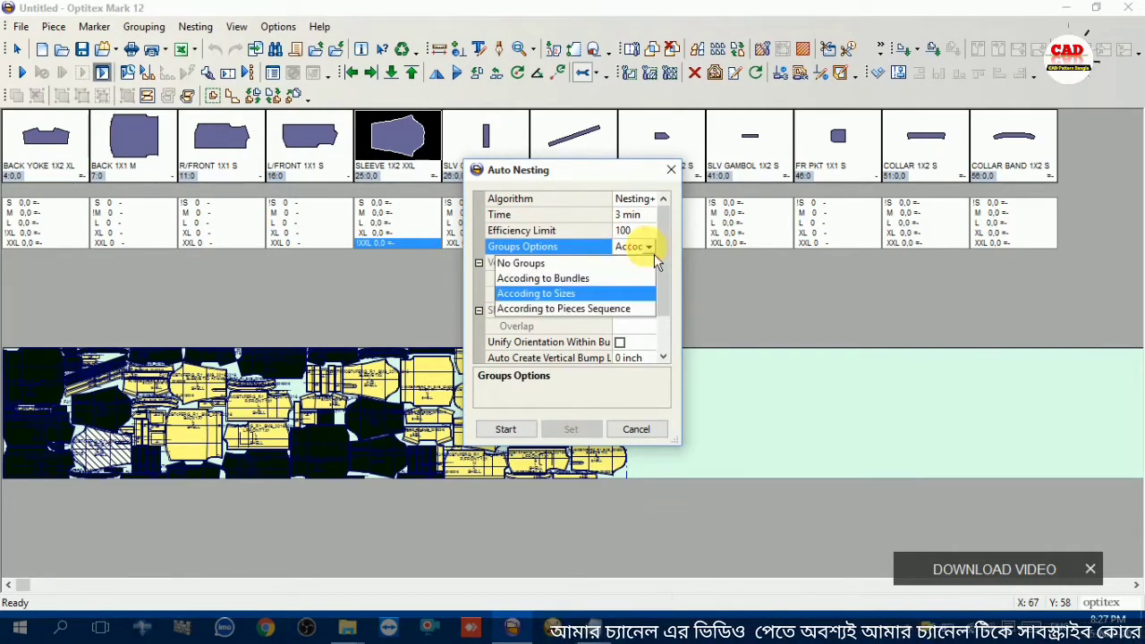
click(523, 263)
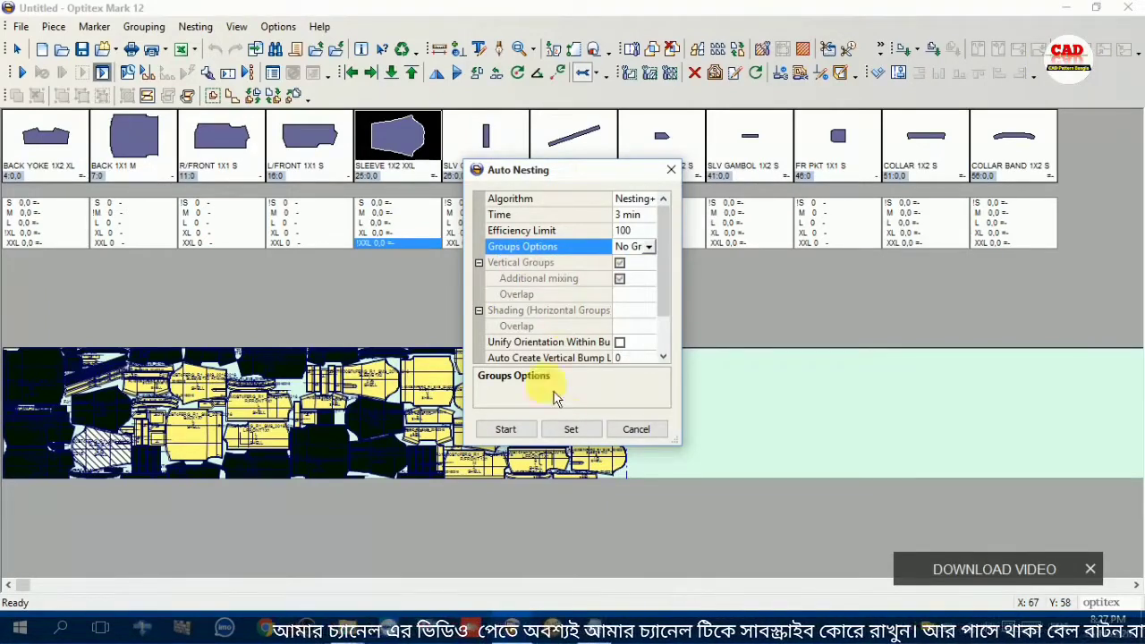
click(506, 429)
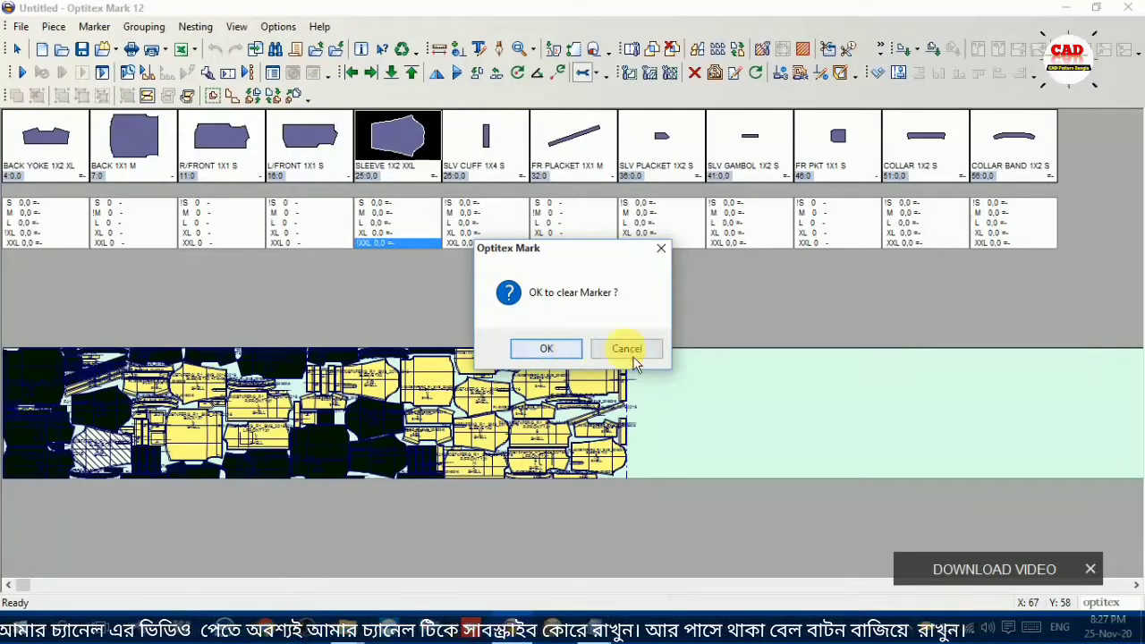
click(630, 353)
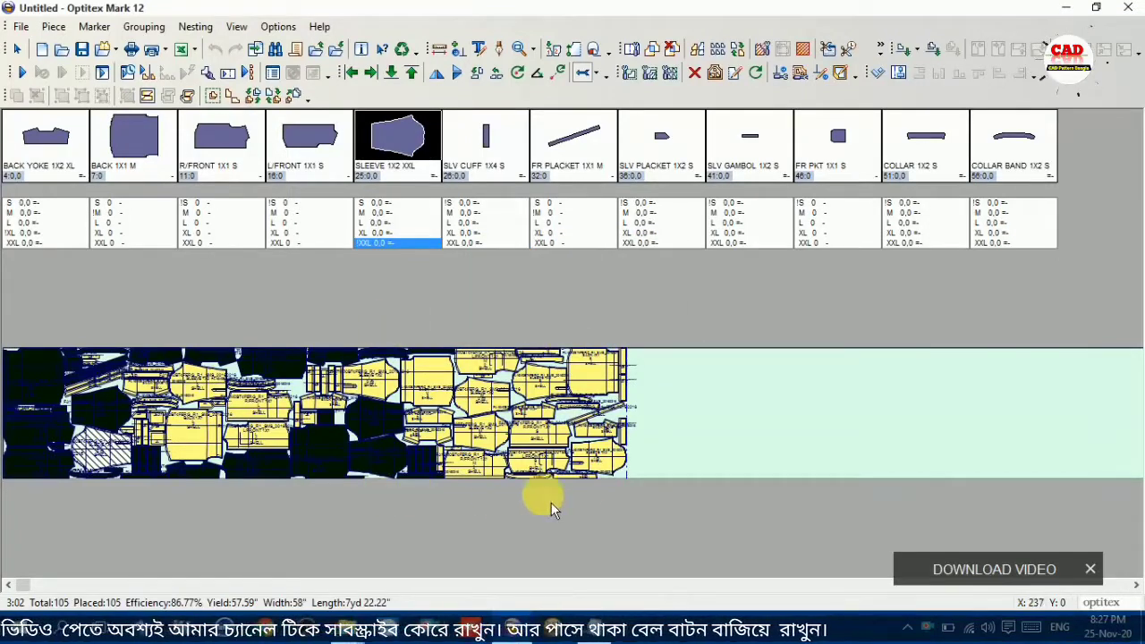
Step: Select the nested pieces across the upper part of the marker and remove them from it
click(713, 411)
key(ctrl+a)
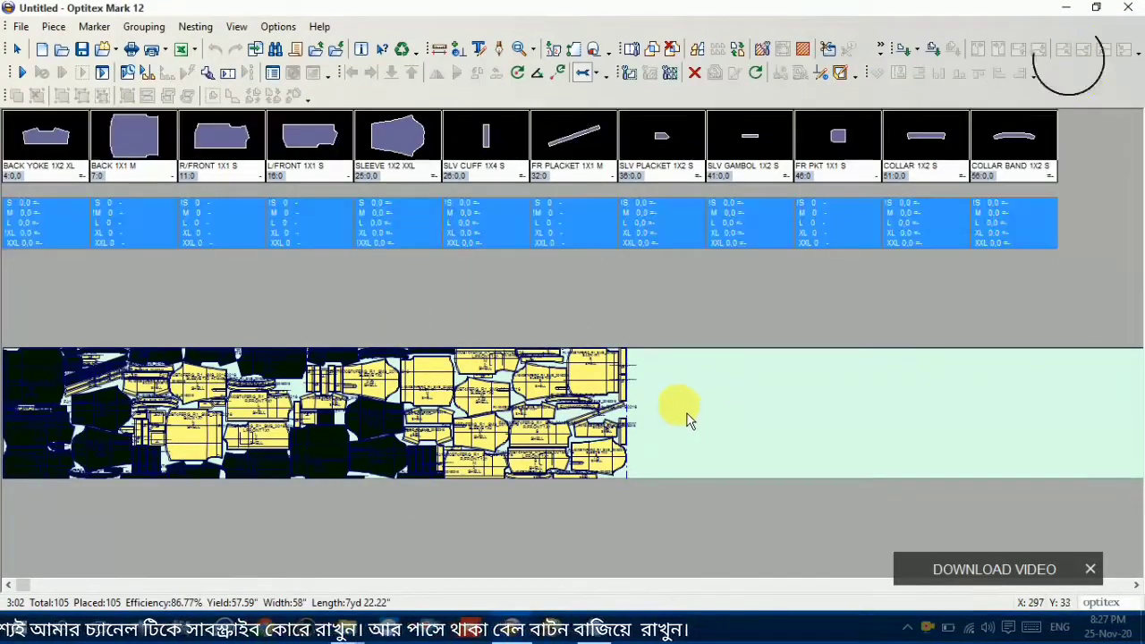
mouse_move(652, 426)
mouse_down()
mouse_move(532, 460)
mouse_move(175, 471)
mouse_move(12, 394)
mouse_move(9, 356)
mouse_up()
key(Delete)
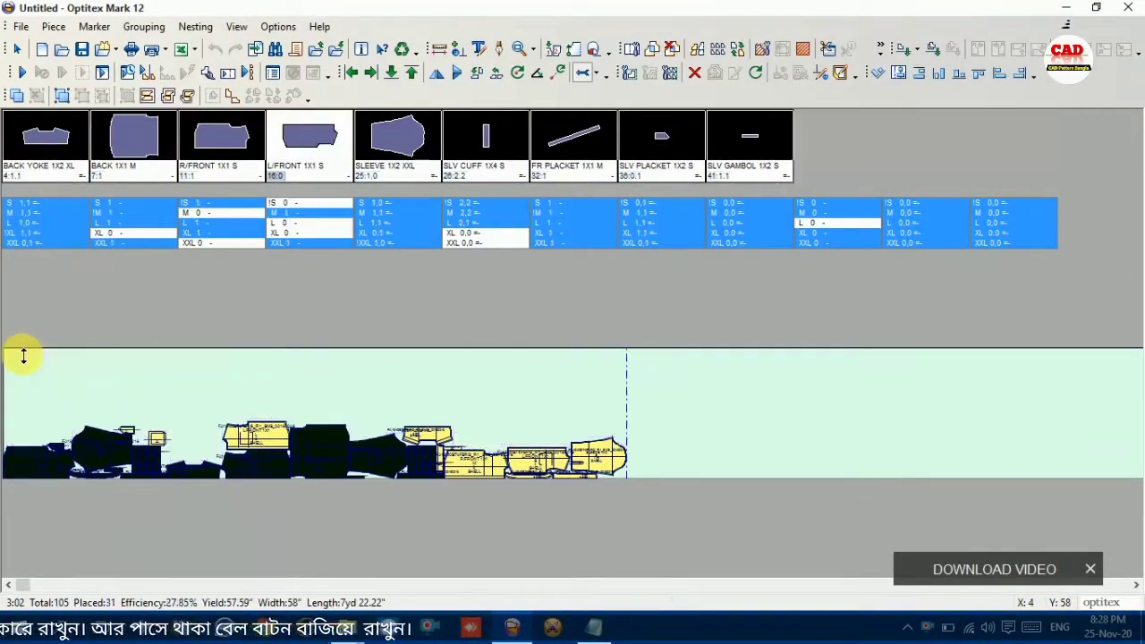
Step: Remove the remaining pieces from the marker, undo that removal, and select the medium FR PLACKET piece
click(26, 421)
key(Delete)
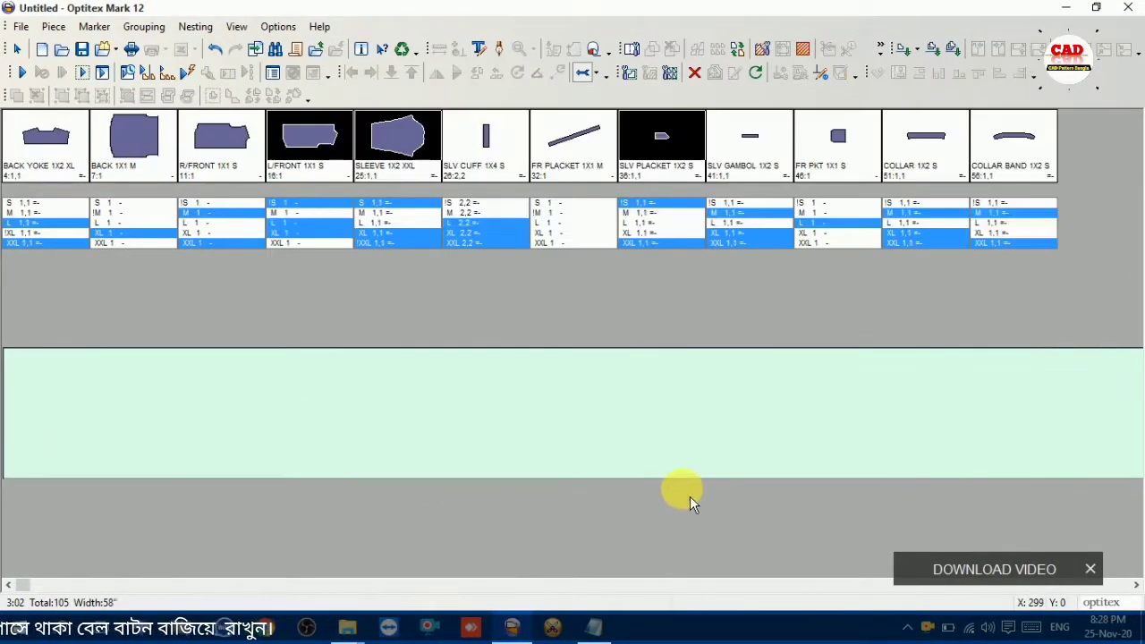
click(656, 437)
click(432, 458)
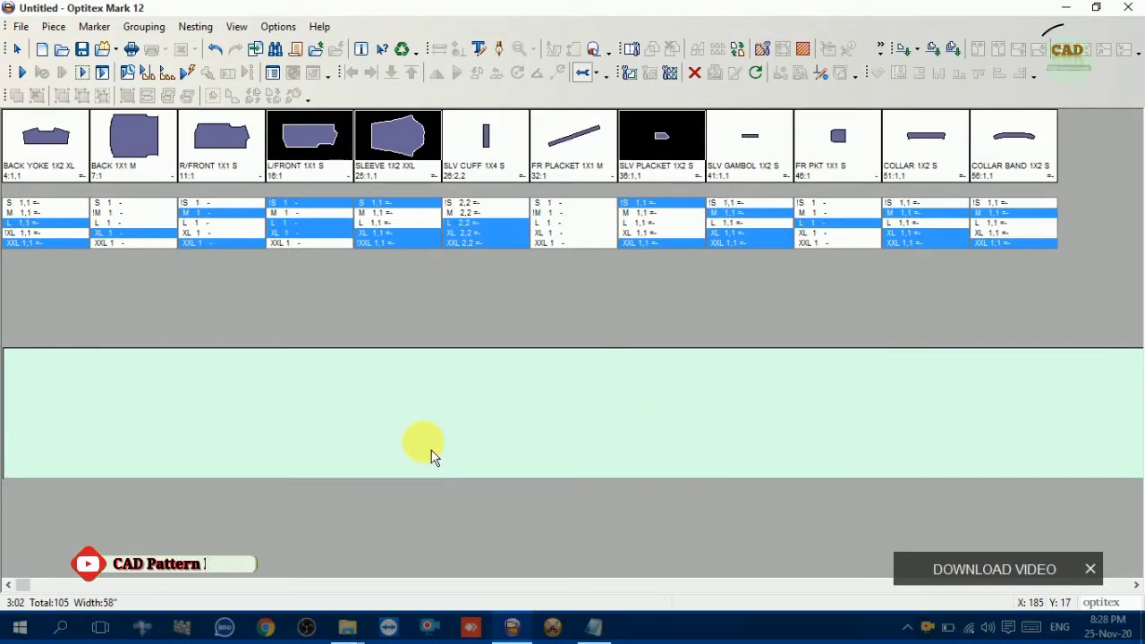
key(ctrl+z)
click(739, 409)
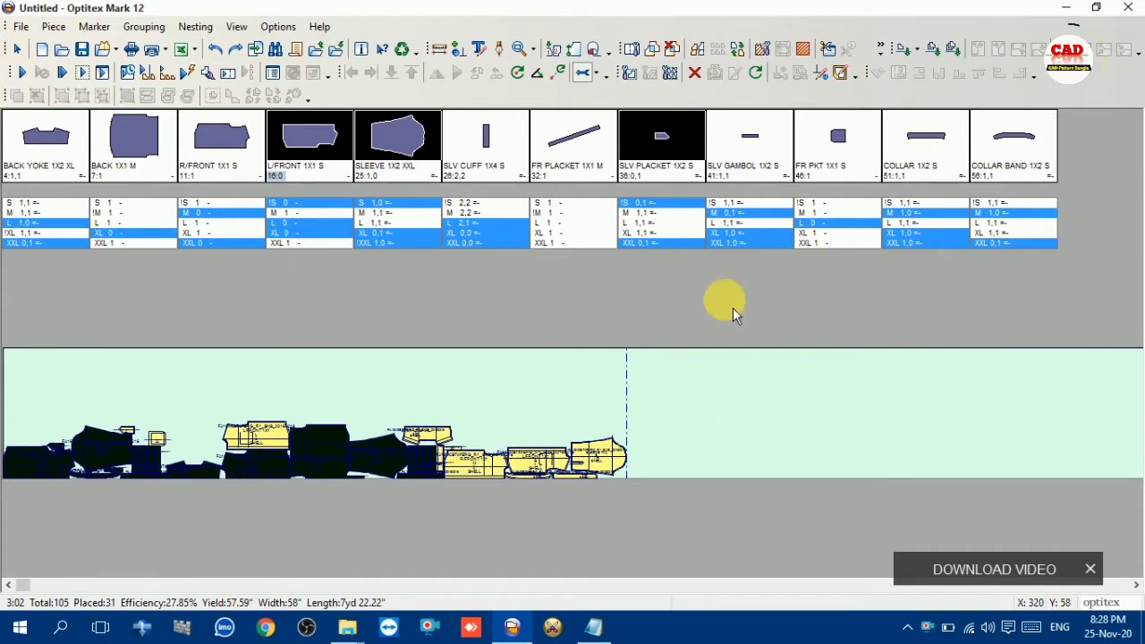
click(562, 142)
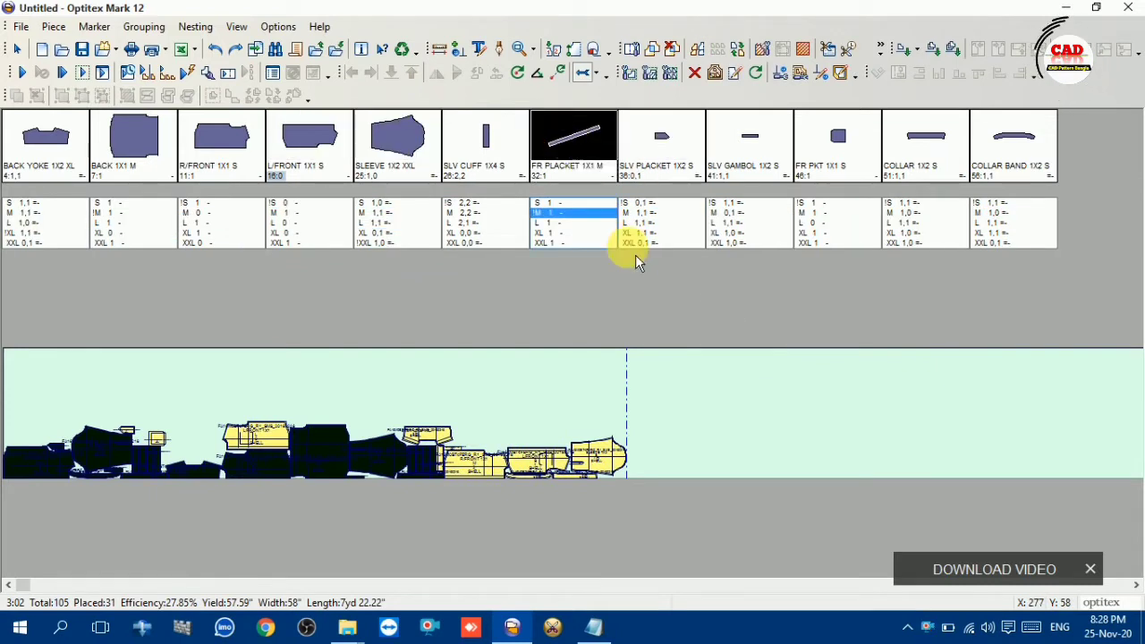
Step: Select all the pieces still nested in the marker and remove them, clearing the 58-inch-wide marker
click(680, 458)
click(74, 579)
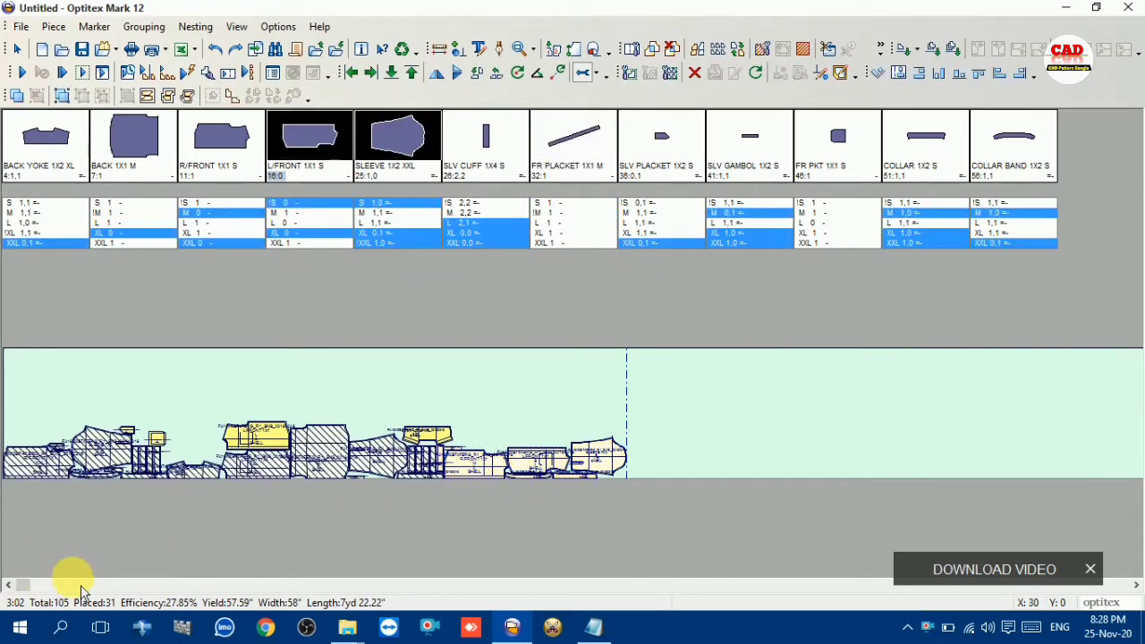
key(Delete)
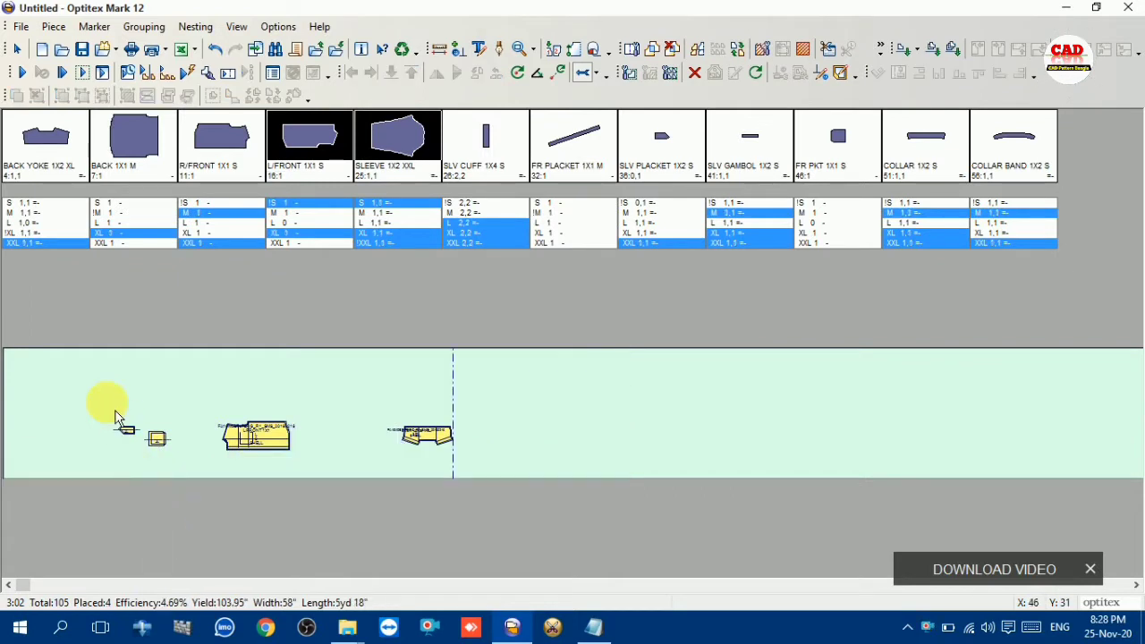
drag(115, 411, 666, 580)
key(Delete)
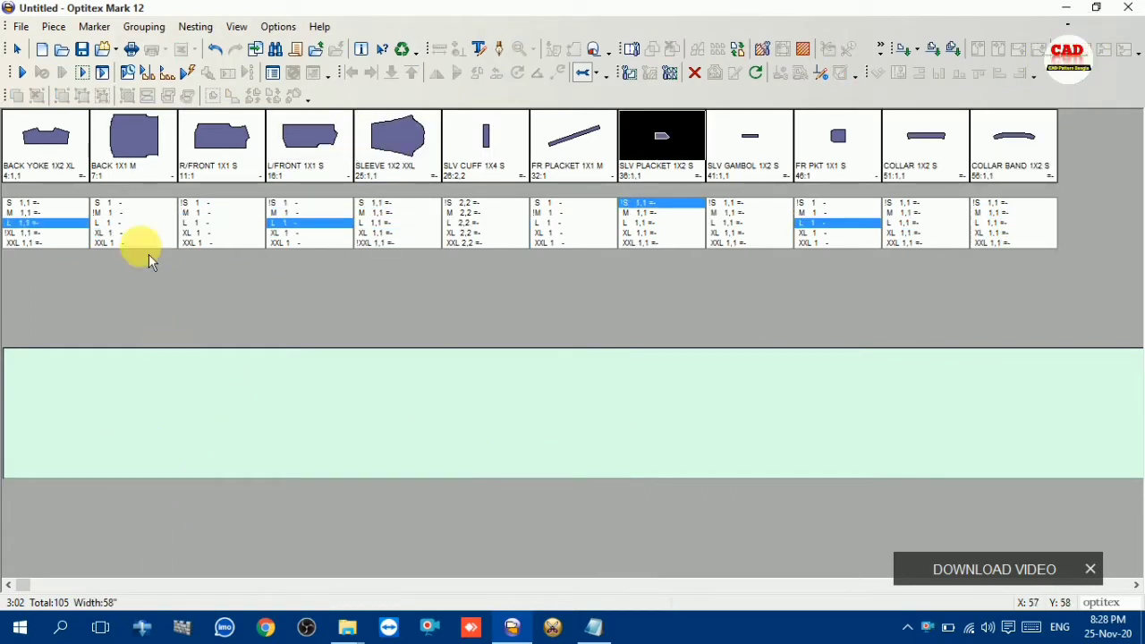
Step: Check the Marker Type note in Notepad and return to the empty marker in Optitex Mark
click(250, 209)
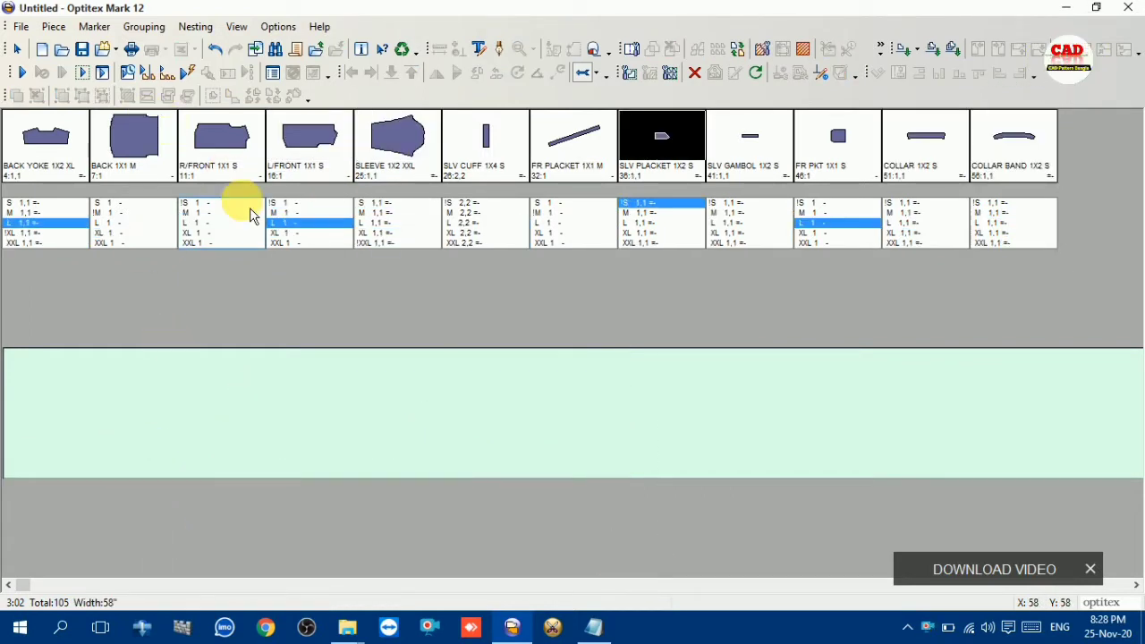
click(592, 626)
click(593, 627)
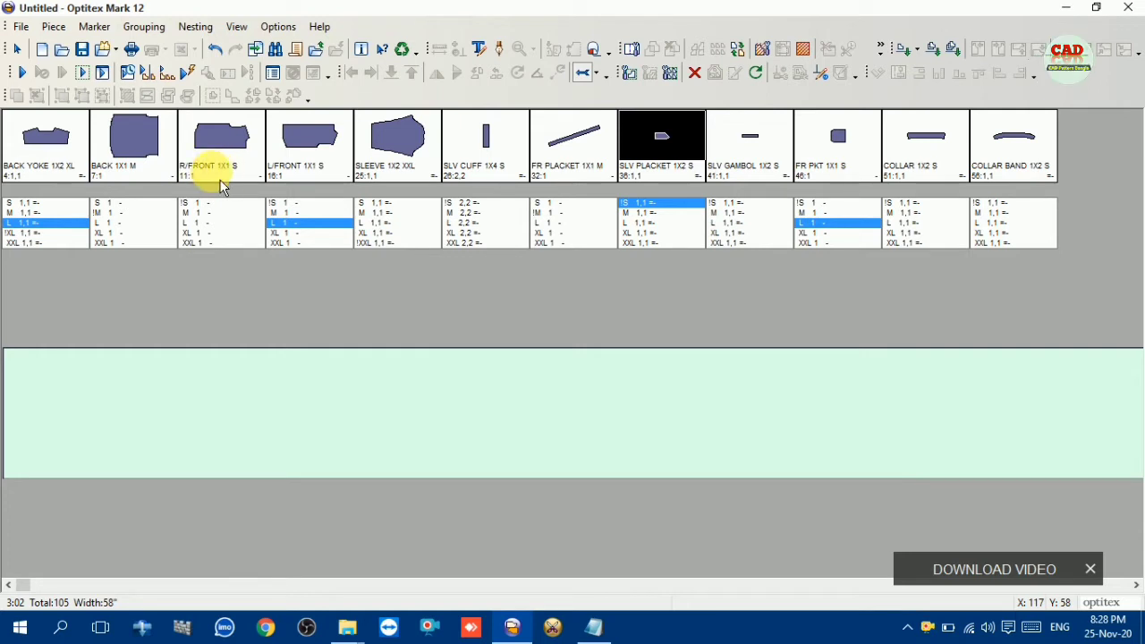
Step: Place the medium R/FRONT and L/FRONT pieces at the start of the marker, one above the other
click(203, 233)
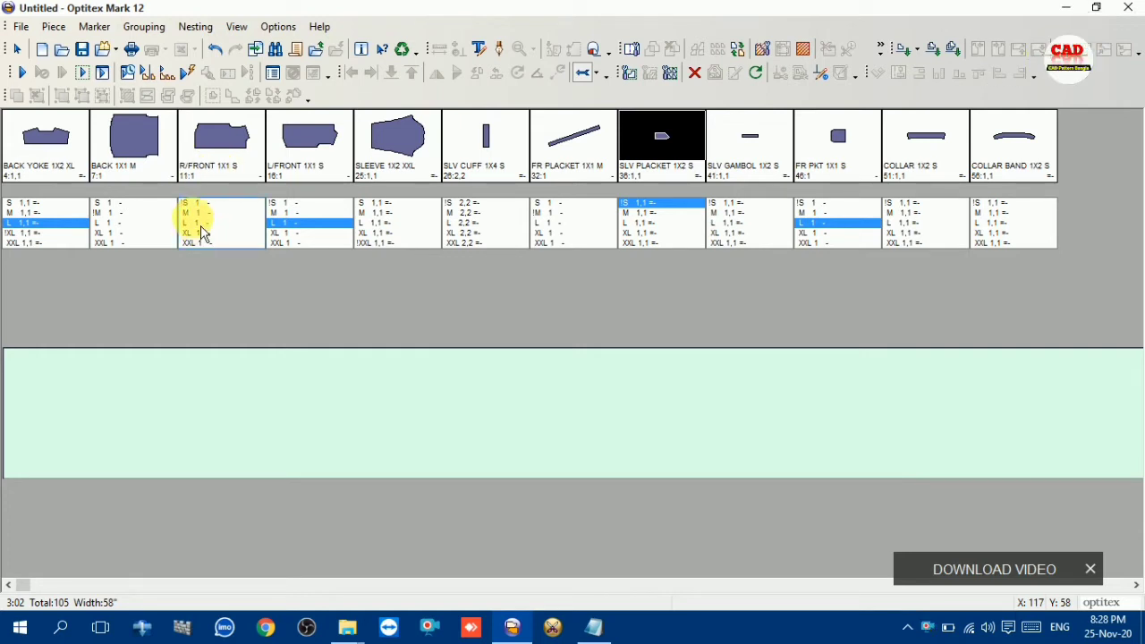
double_click(215, 223)
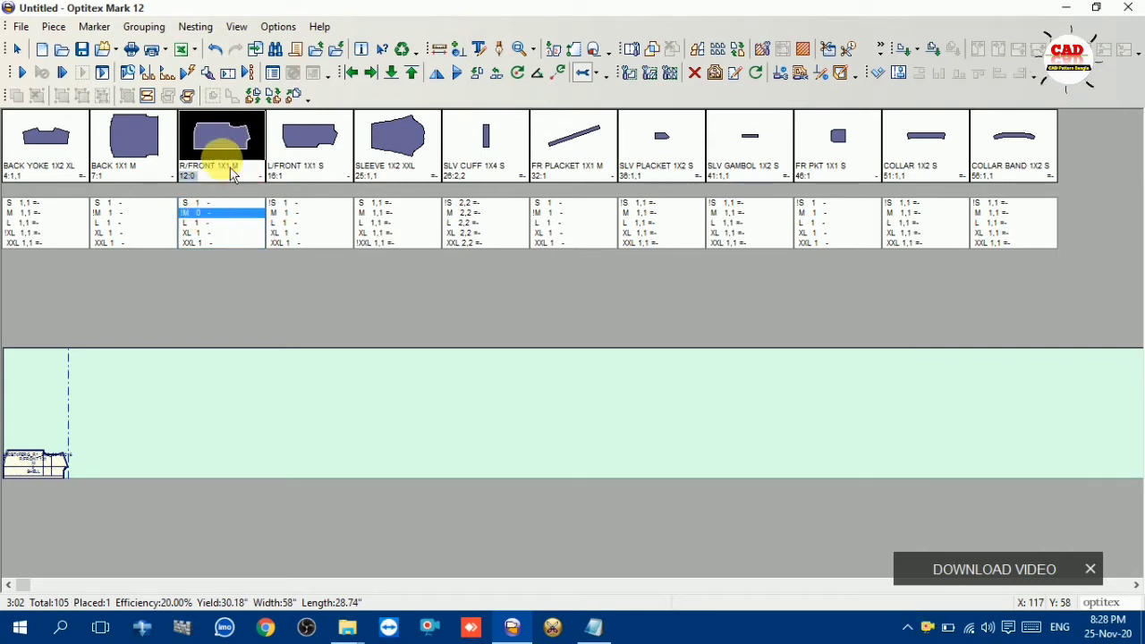
click(294, 219)
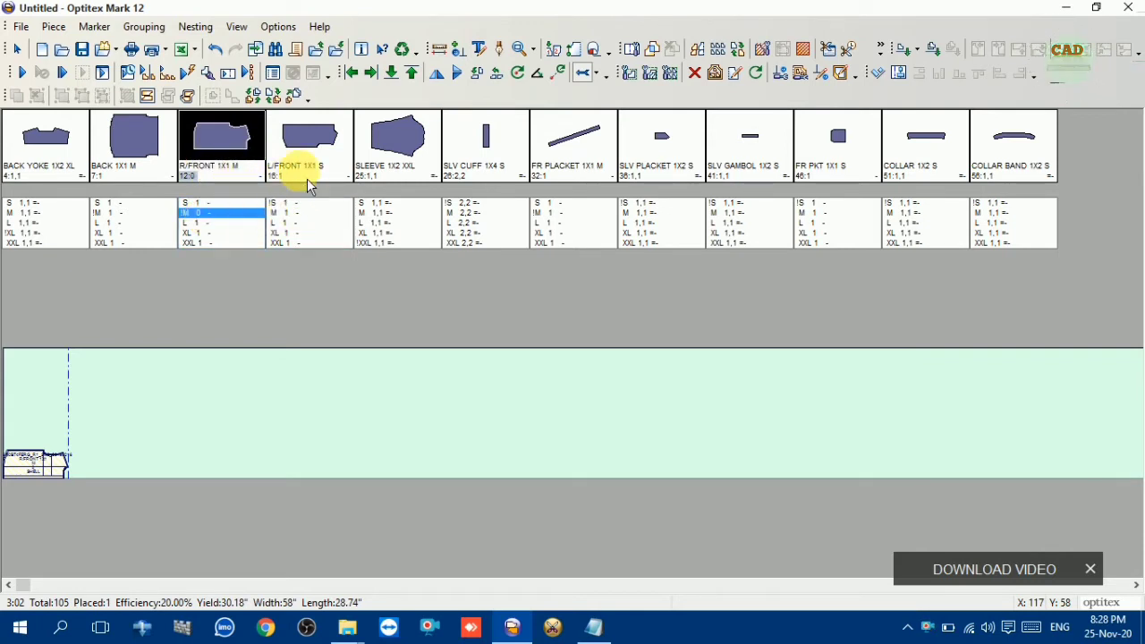
double_click(298, 231)
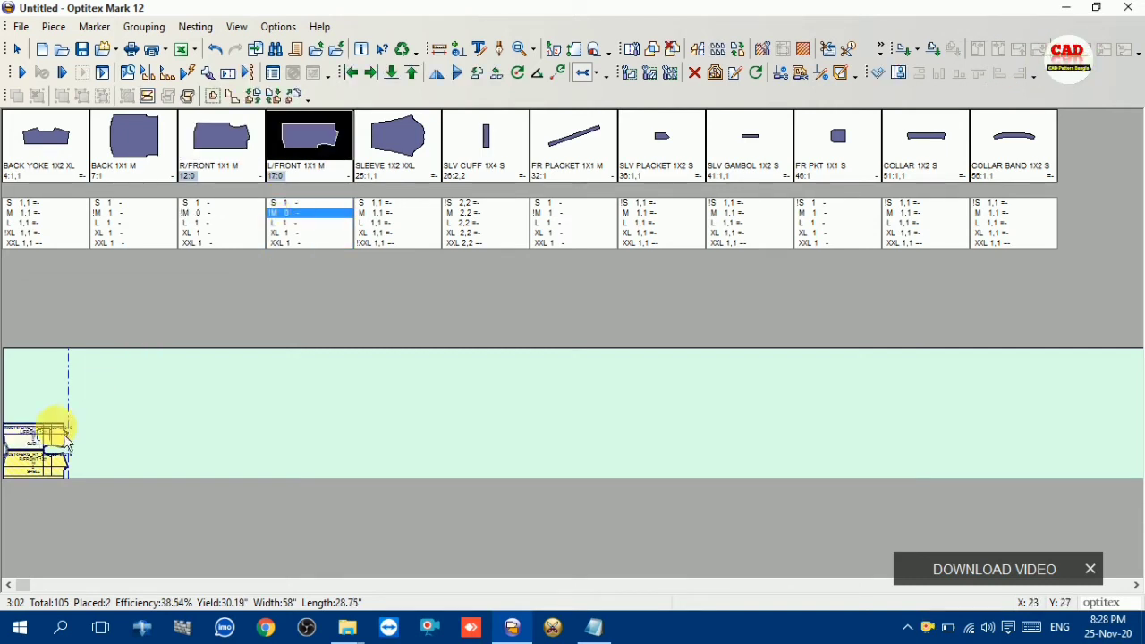
Step: Turn the medium L/FRONT and R/FRONT pieces end for end so both face the same direction
scroll(148, 491, up, 3)
key(space)
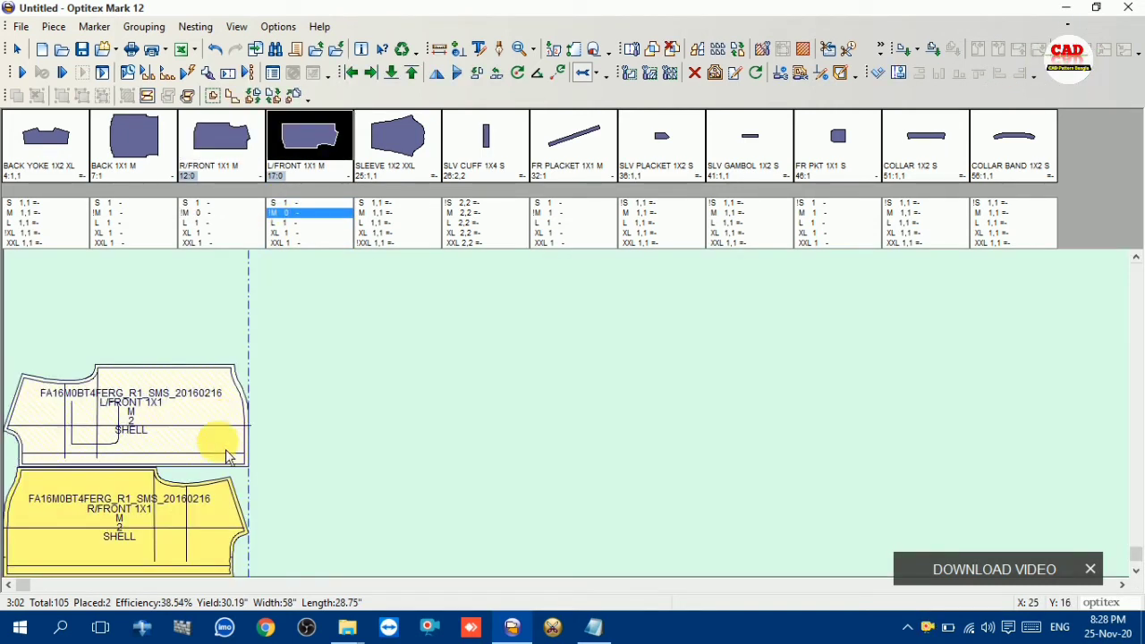
click(205, 502)
key(space)
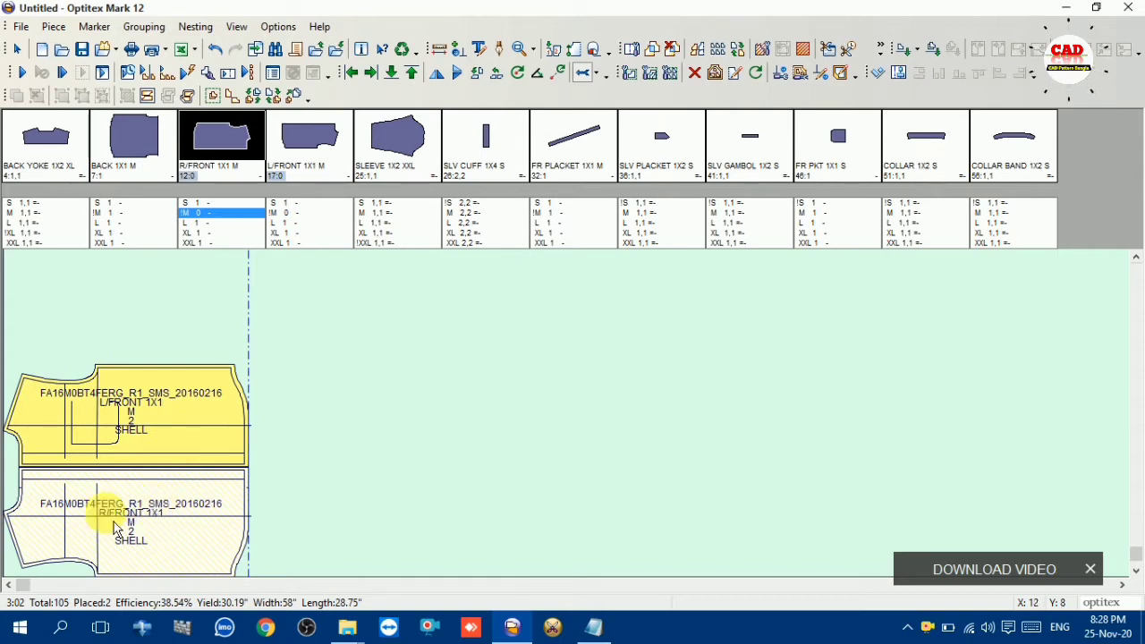
Step: Group the medium L/FRONT and R/FRONT pieces as a pair, applying the grouping to all other sizes with compression
click(157, 419)
scroll(155, 506, down, 1)
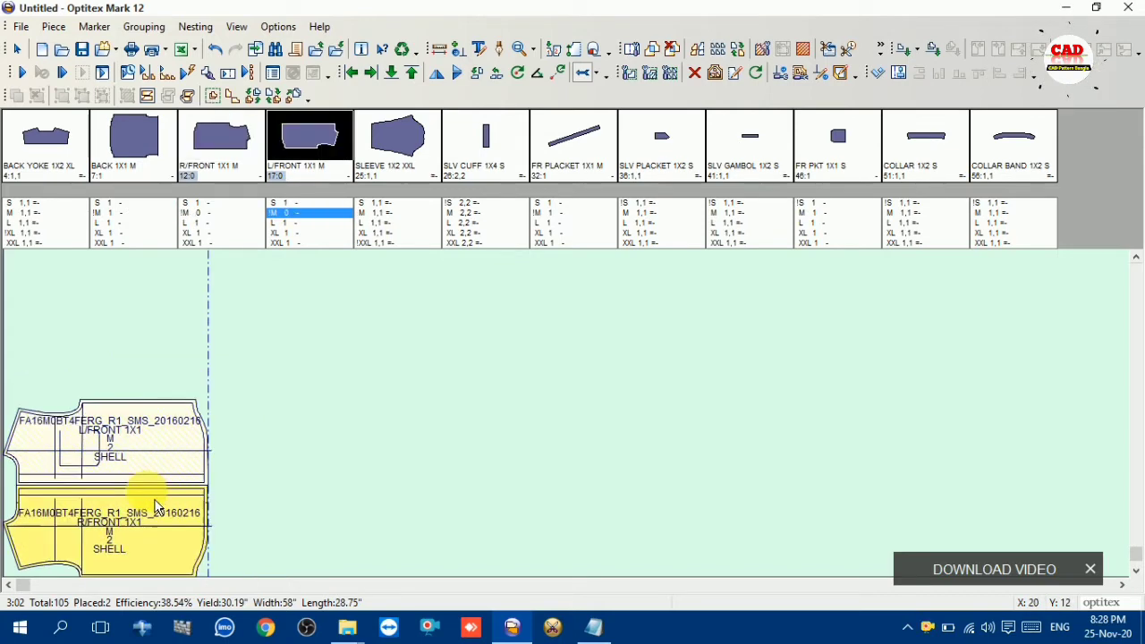
scroll(155, 507, down, 1)
scroll(126, 510, up, 2)
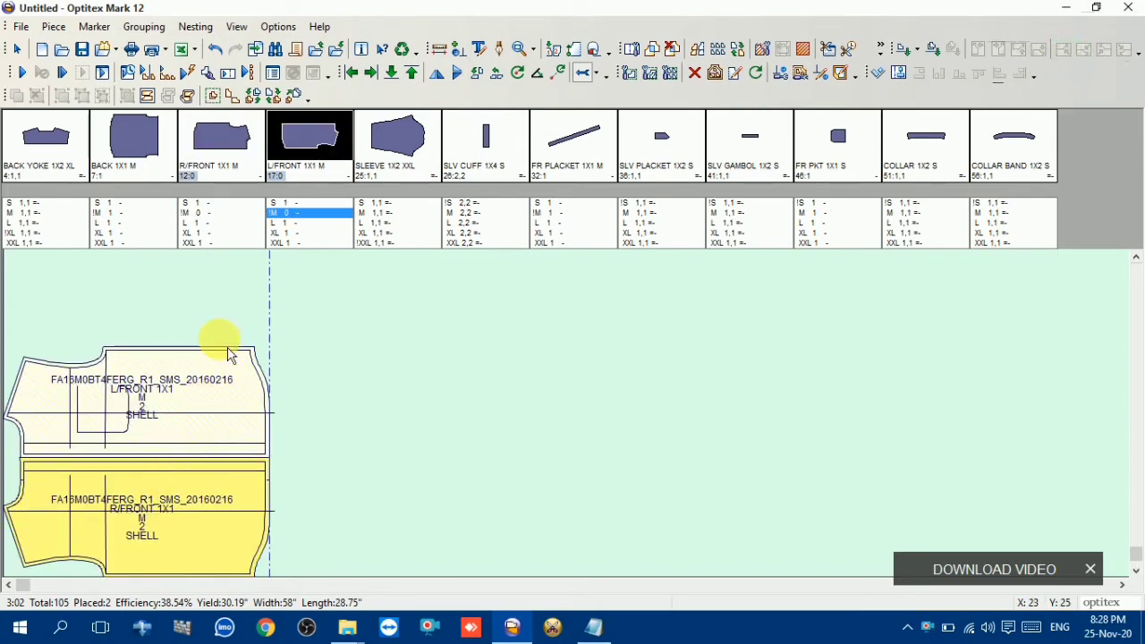
shift+click(79, 531)
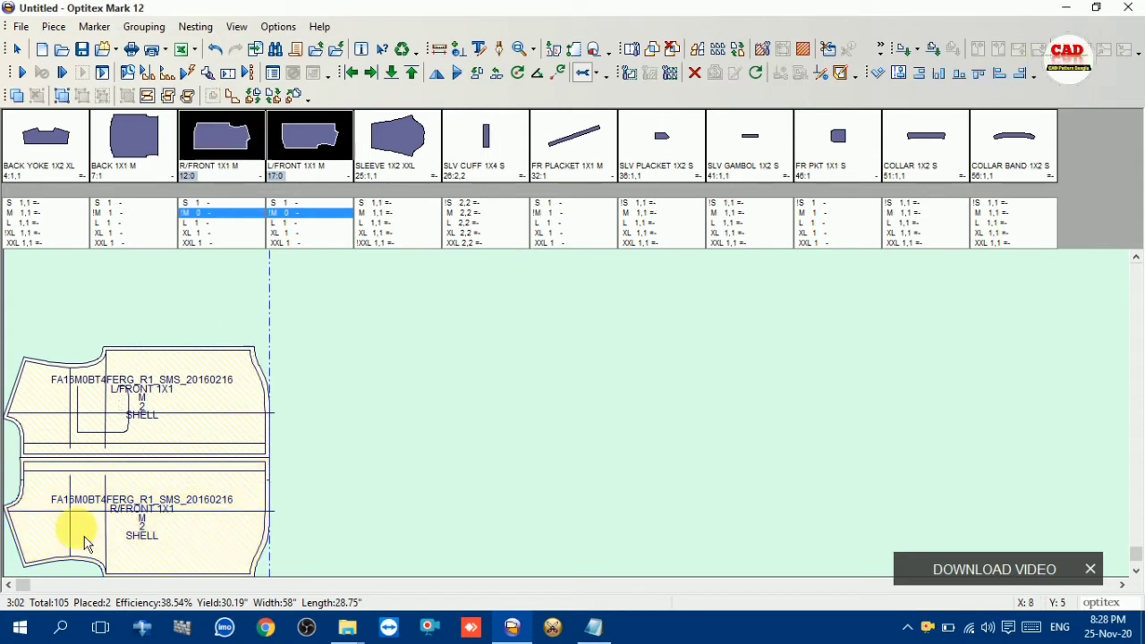
click(16, 95)
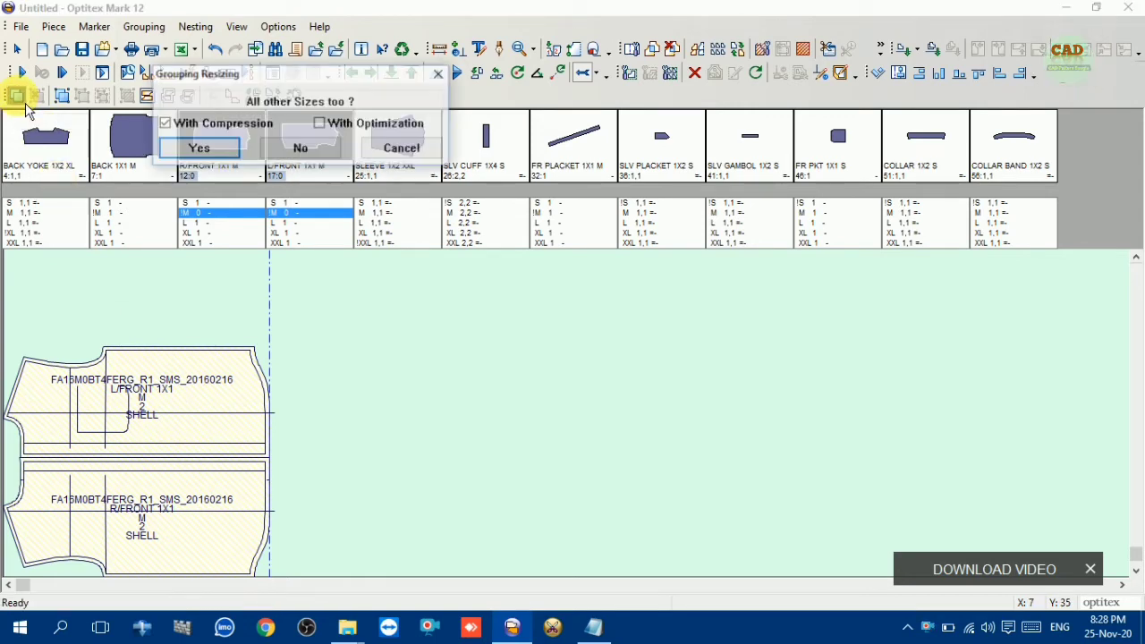
click(197, 149)
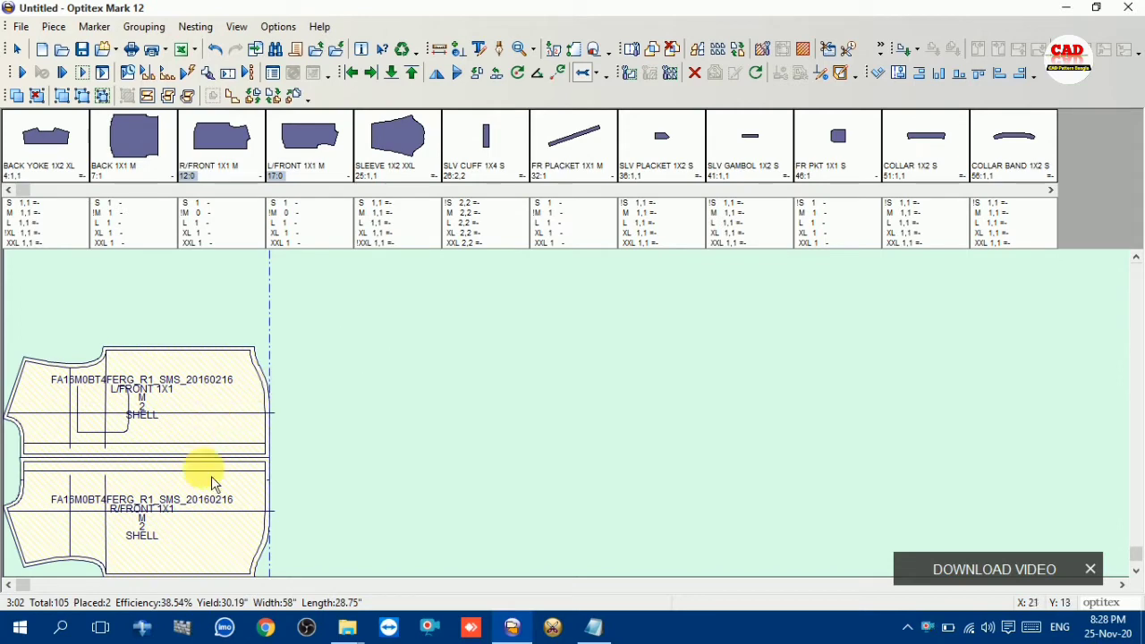
Step: Place both medium SLEEVE pieces in the marker above the paired fronts
scroll(213, 482, down, 1)
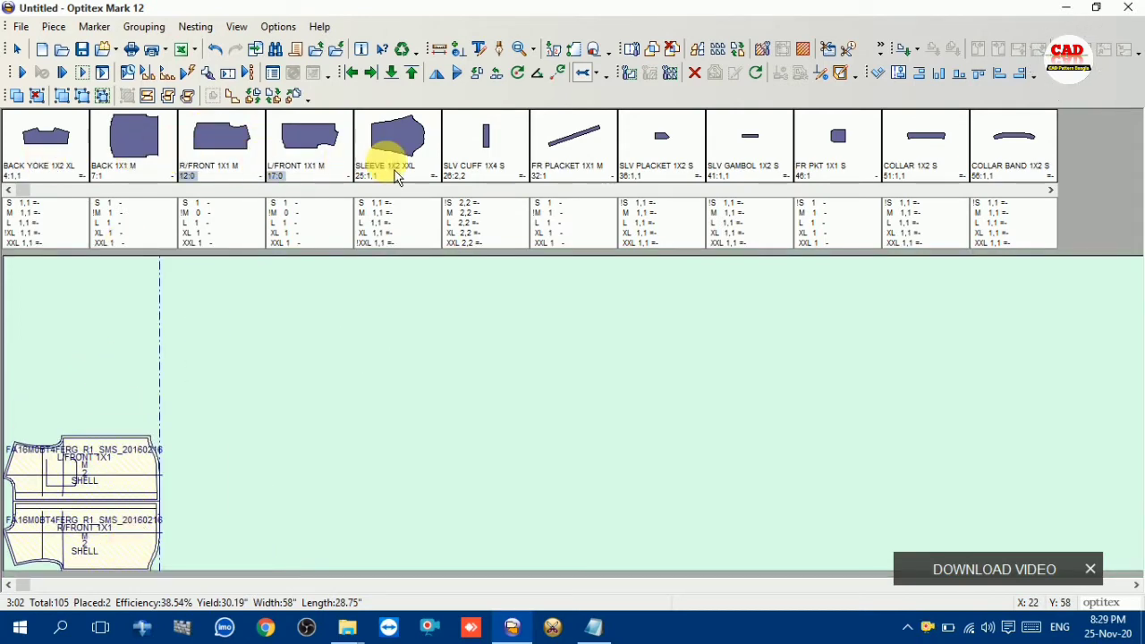
click(386, 215)
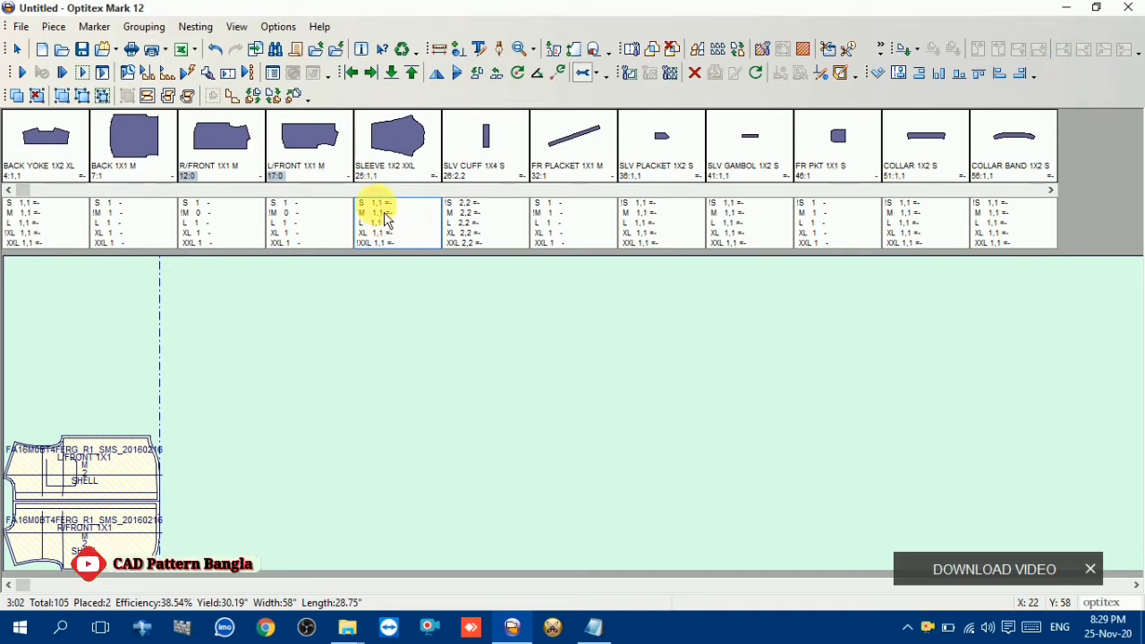
double_click(384, 214)
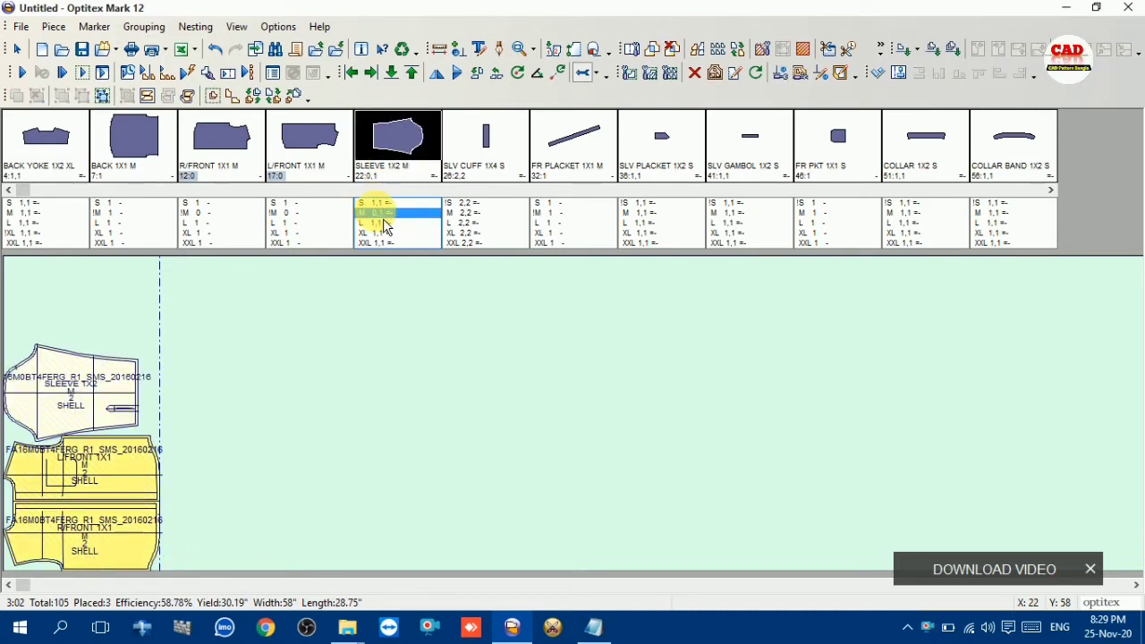
double_click(384, 223)
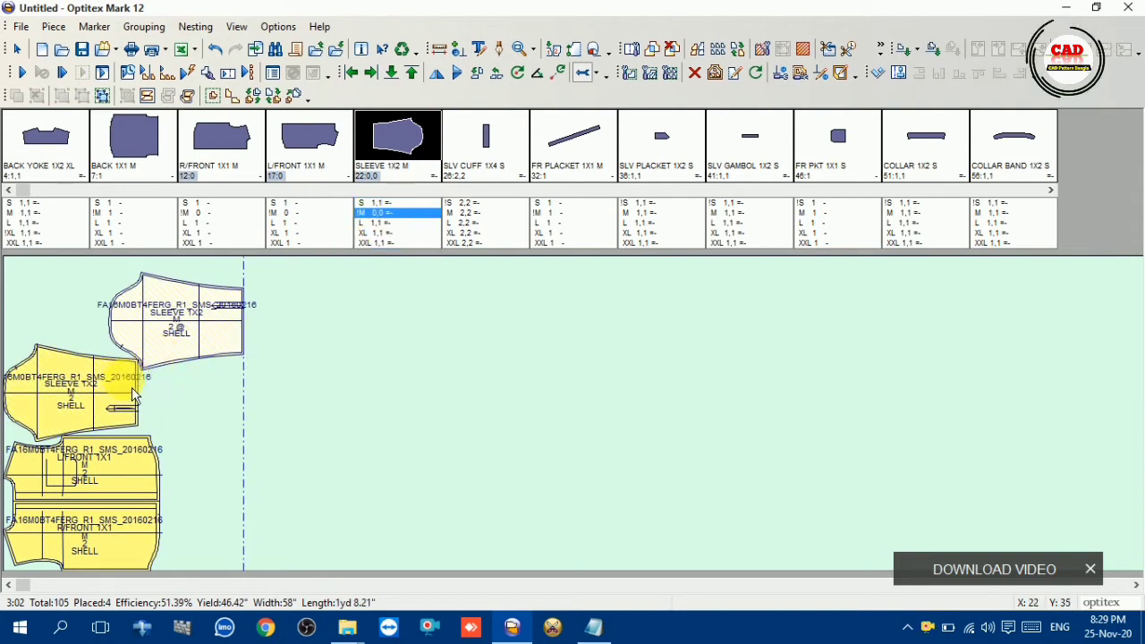
Step: Move the two medium sleeves to open space beyond the fronts, one above the other, and turn the lower one to match
scroll(159, 408, up, 1)
mouse_move(187, 346)
mouse_down()
mouse_move(88, 330)
mouse_move(67, 313)
mouse_up()
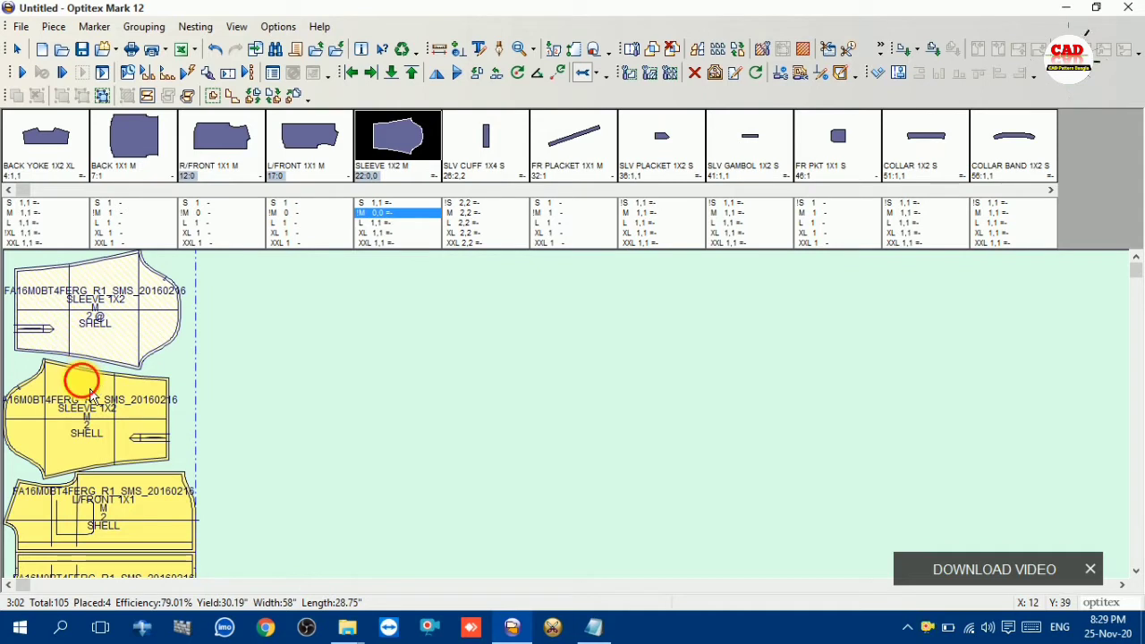
drag(89, 393, 253, 286)
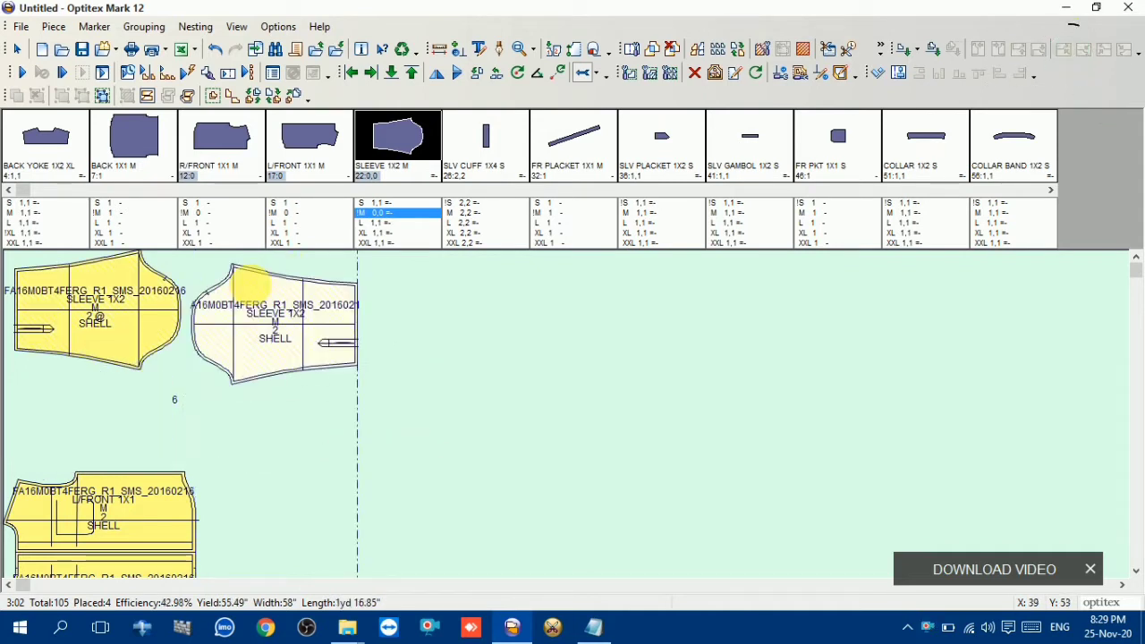
drag(169, 289, 322, 443)
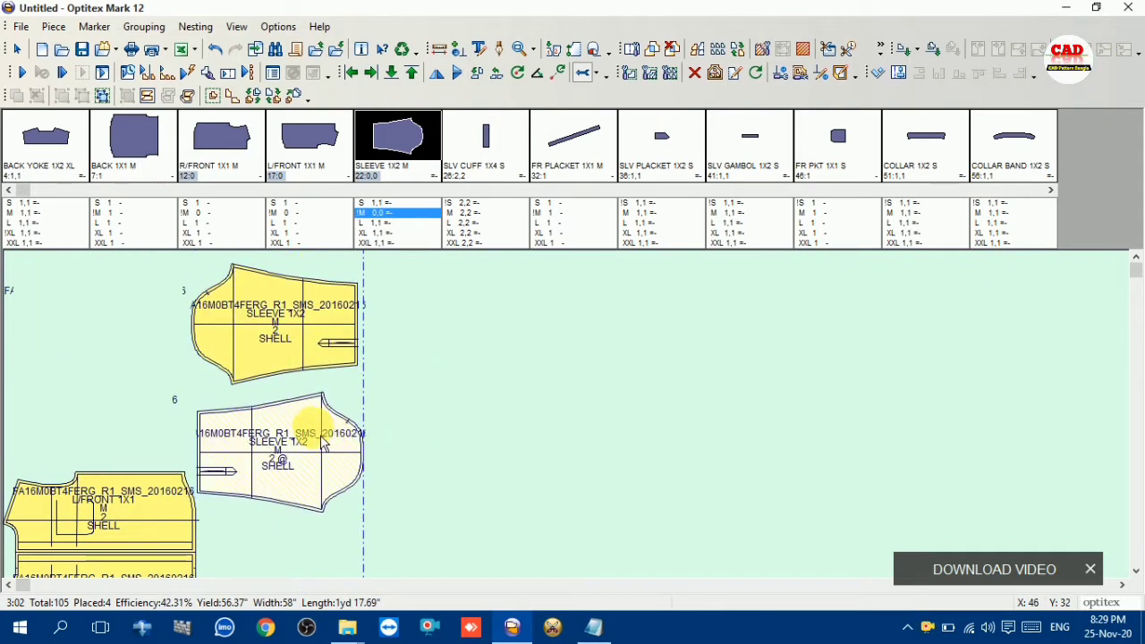
key(space)
click(282, 438)
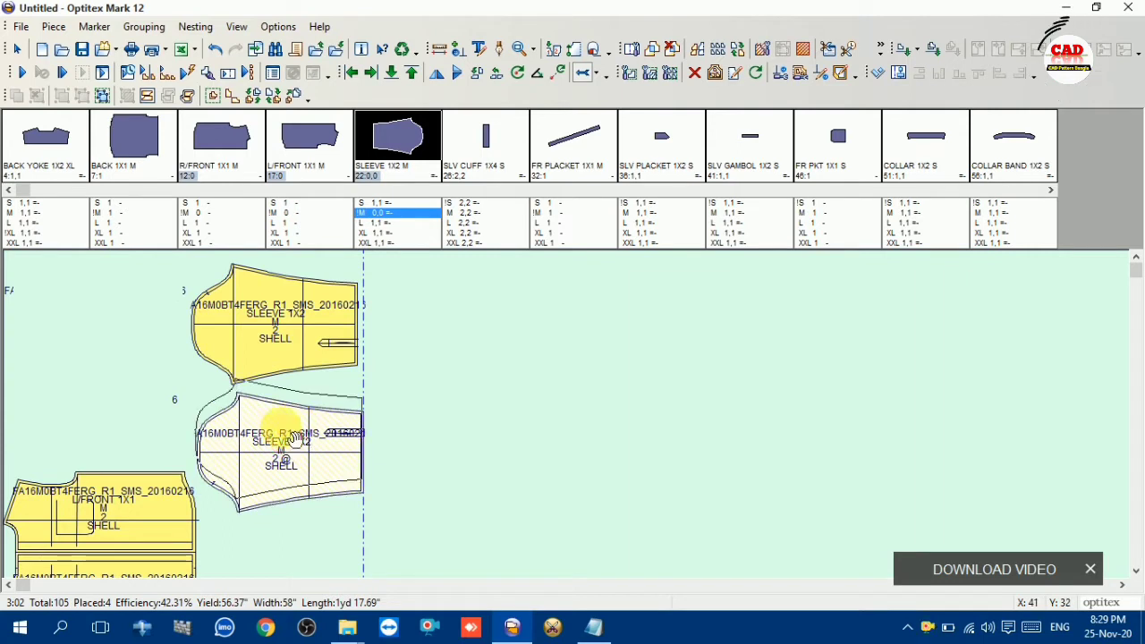
drag(282, 438, 279, 436)
Step: Group the two medium sleeves as a pair, applying the grouping to all other sizes with compression
scroll(298, 440, down, 1)
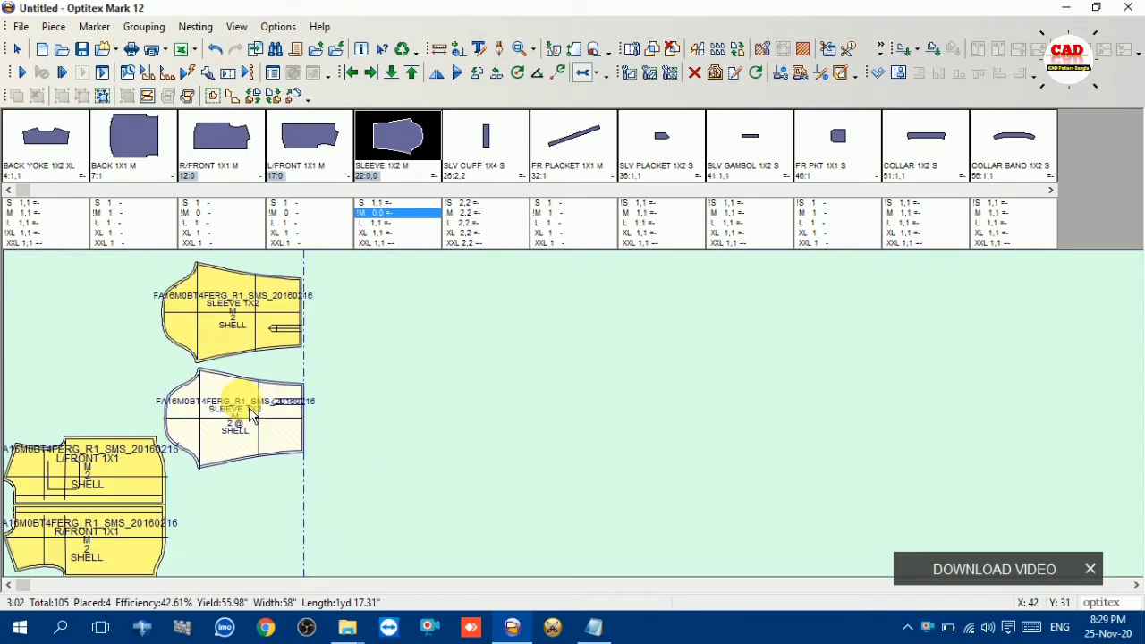
drag(288, 276, 205, 450)
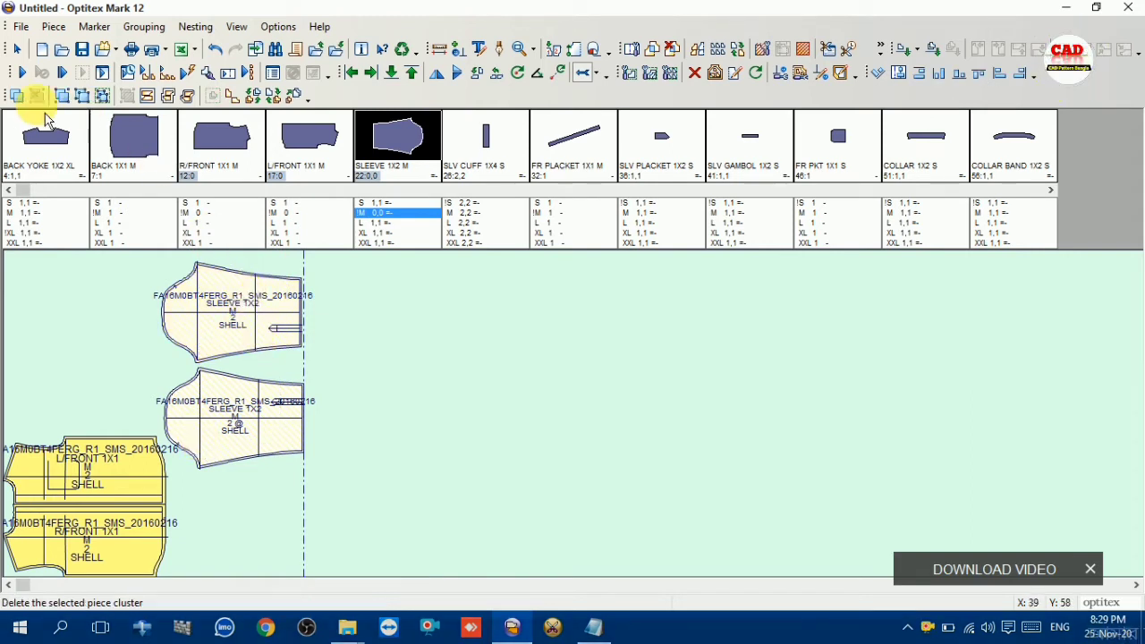
click(17, 95)
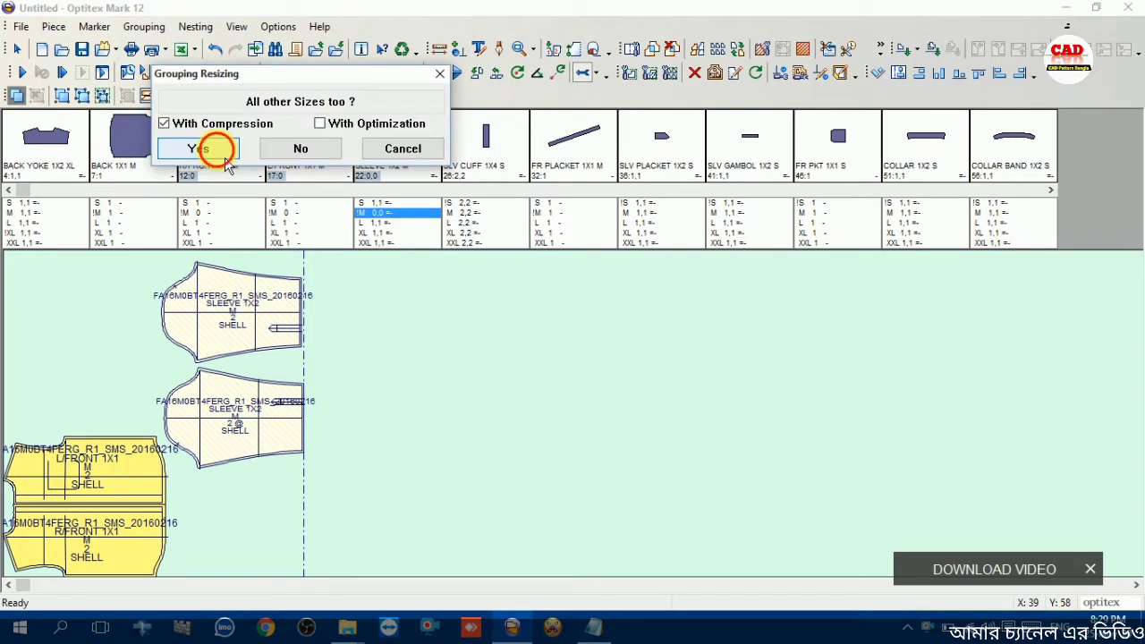
click(211, 146)
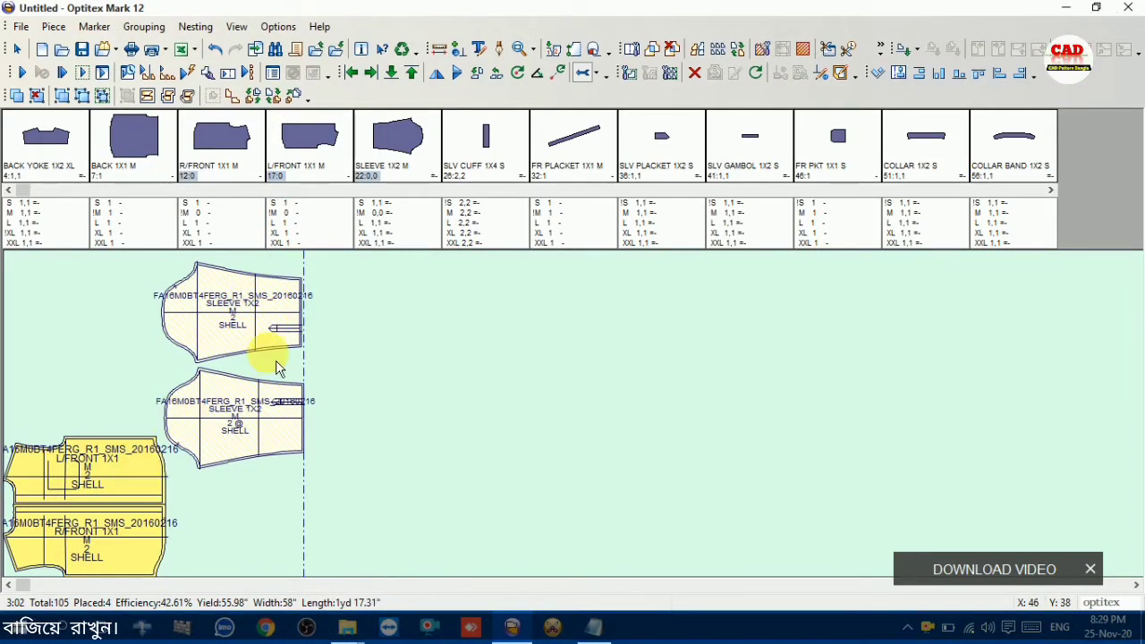
Step: Place two medium SLV CUFF pieces end to end beside the sleeves and group them for all other sizes
click(458, 176)
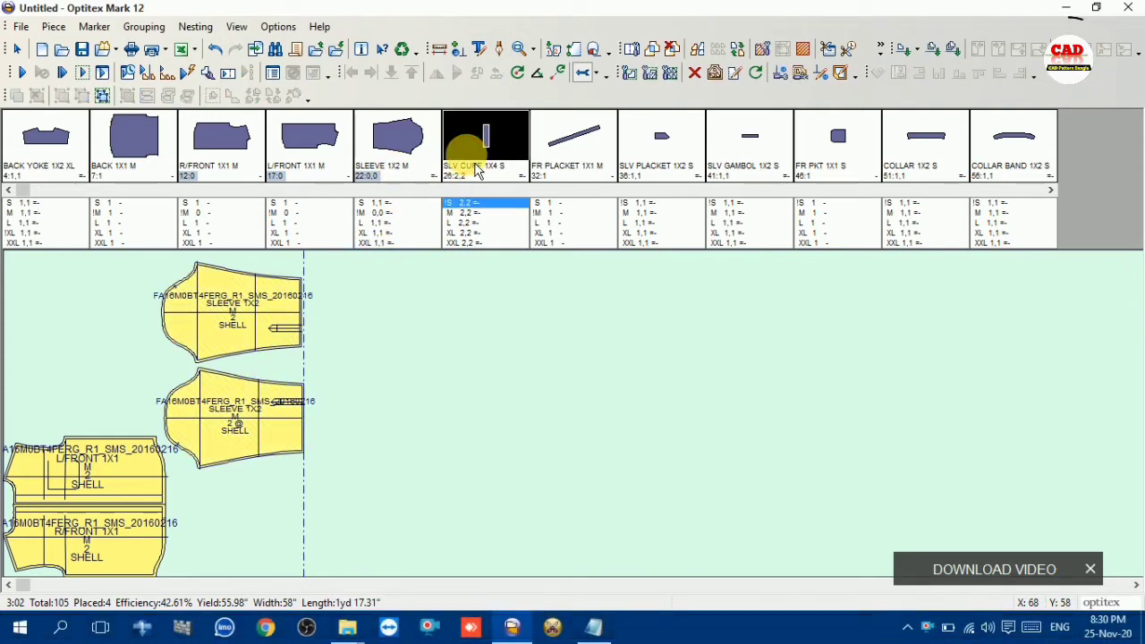
double_click(464, 214)
mouse_move(475, 227)
mouse_down()
mouse_move(335, 319)
mouse_move(326, 354)
mouse_move(366, 350)
mouse_move(328, 350)
mouse_move(357, 347)
mouse_up()
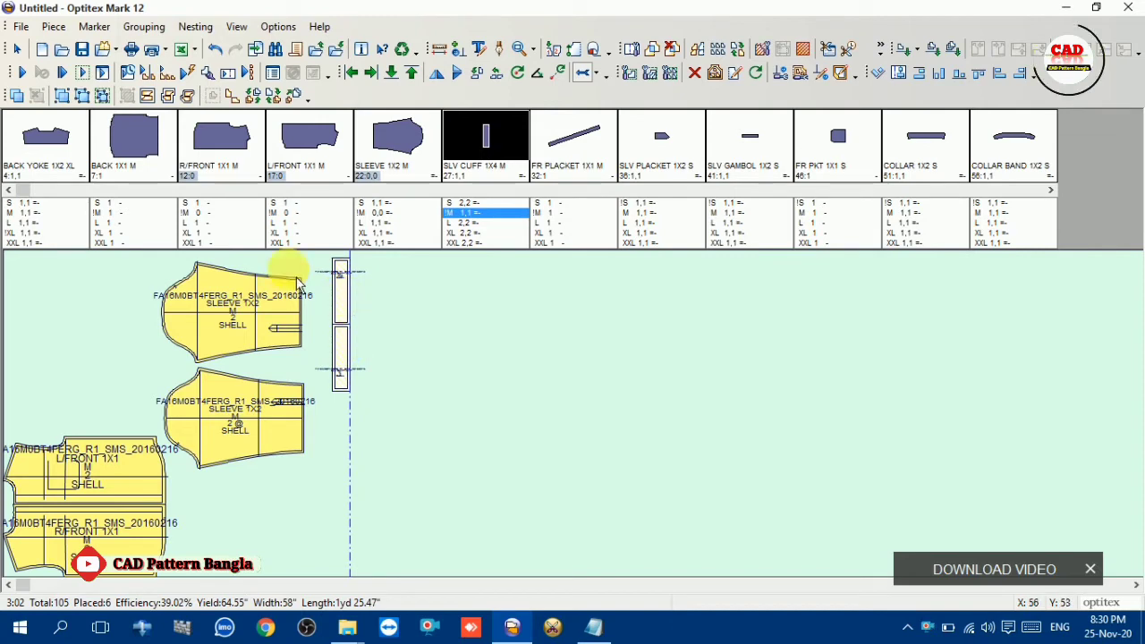
click(16, 95)
click(201, 149)
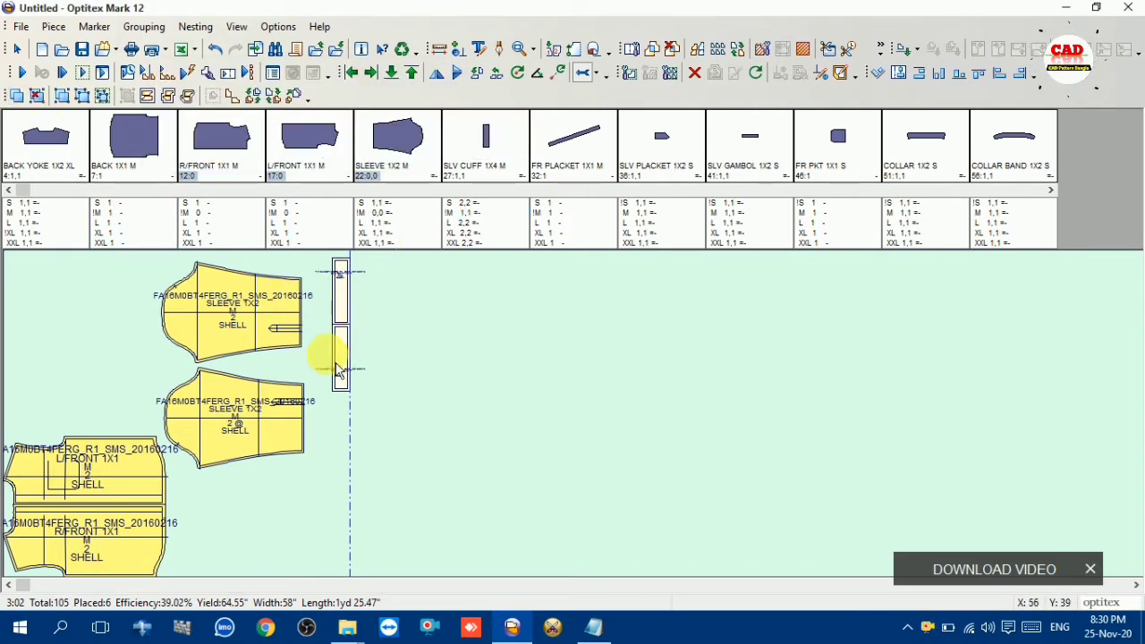
Step: Place both medium SLV PLACKET pieces in open space beyond the cuffs, one above the other
click(465, 238)
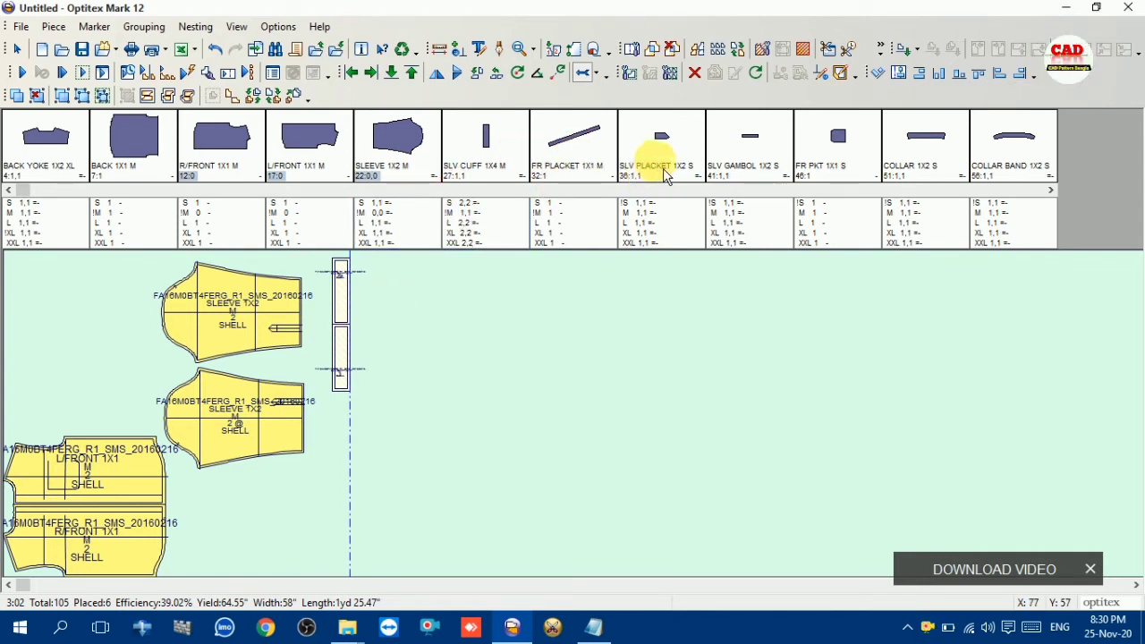
click(639, 213)
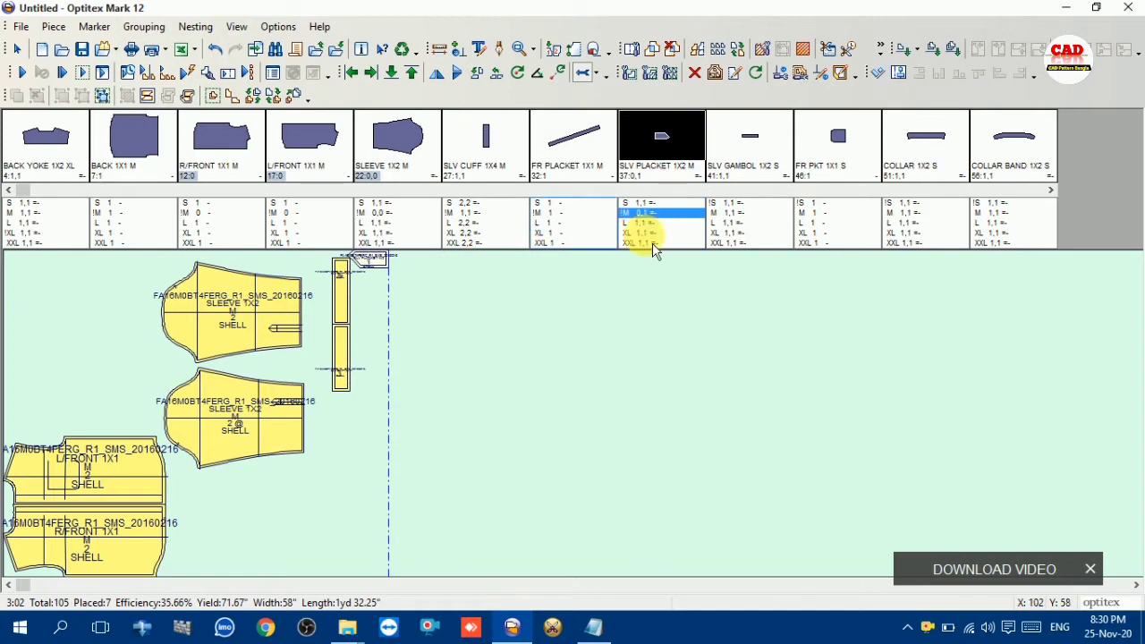
click(669, 215)
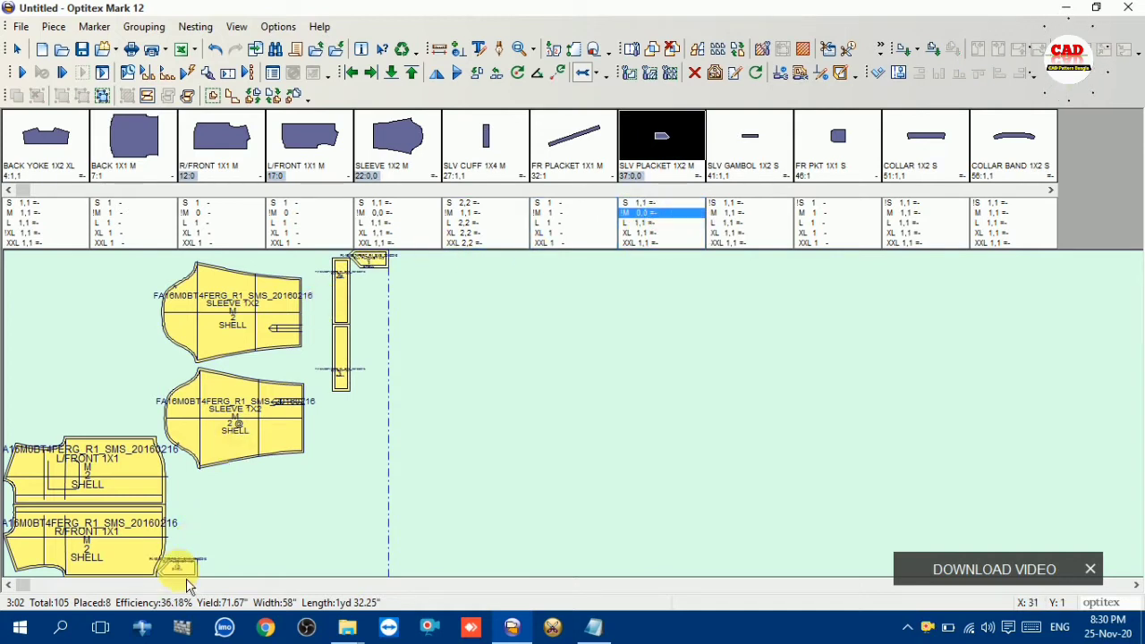
drag(358, 466, 430, 329)
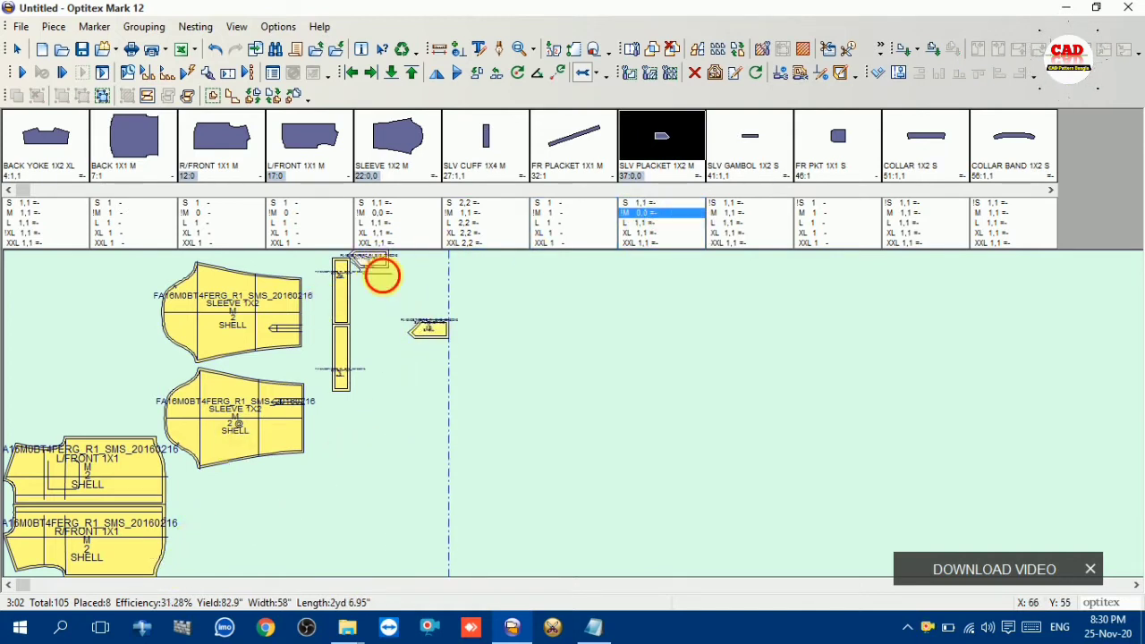
drag(382, 276, 443, 313)
Step: Group the two medium sleeve plackets as a pair, applying the grouping to all other sizes with compression
drag(489, 276, 428, 350)
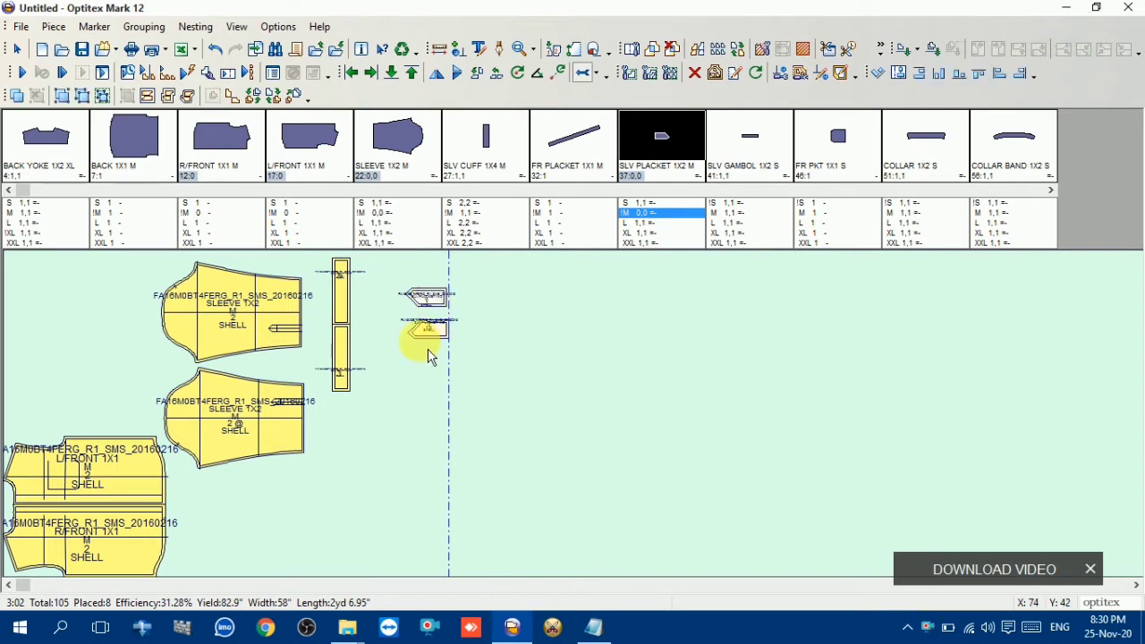
click(17, 95)
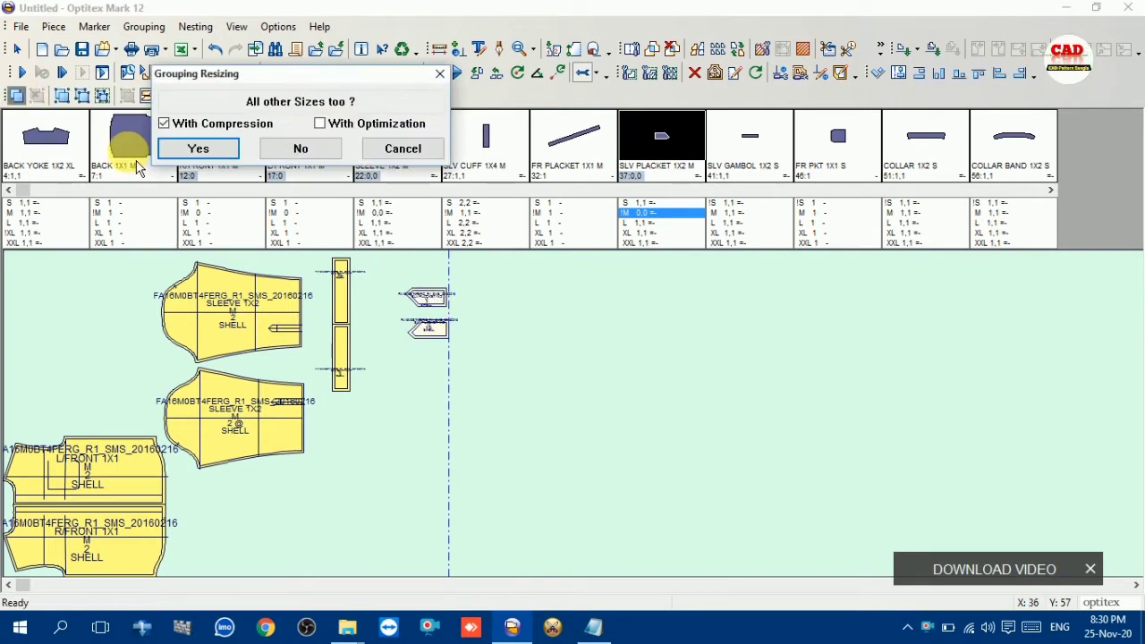
click(213, 142)
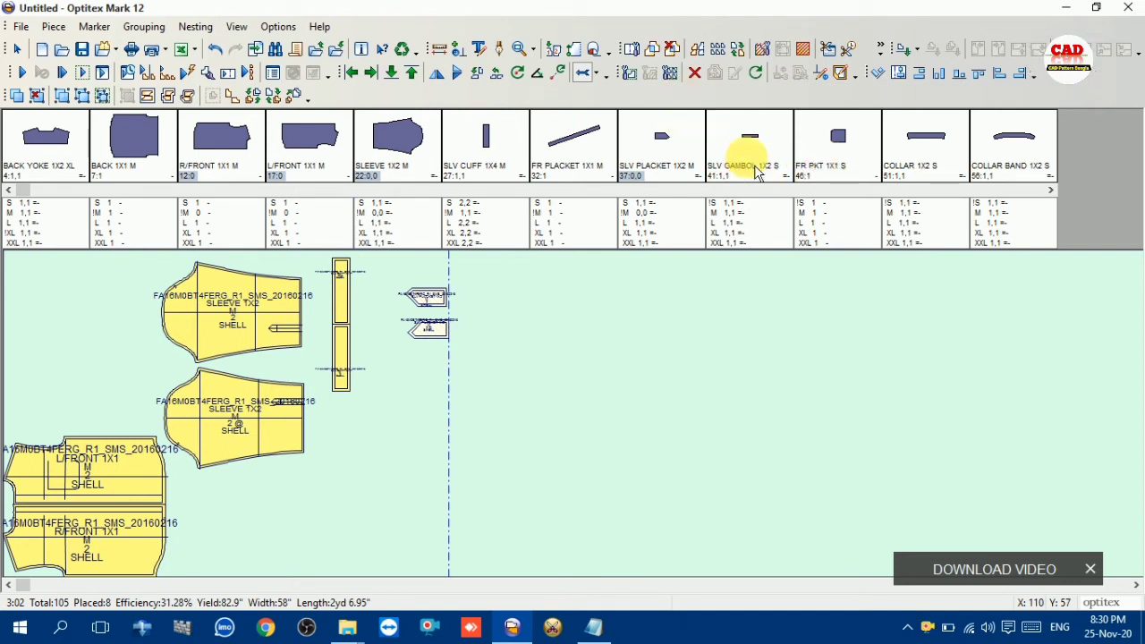
Step: Place both medium SLV GAMBOL pieces side by side in open space beyond the R/FRONT piece
double_click(737, 213)
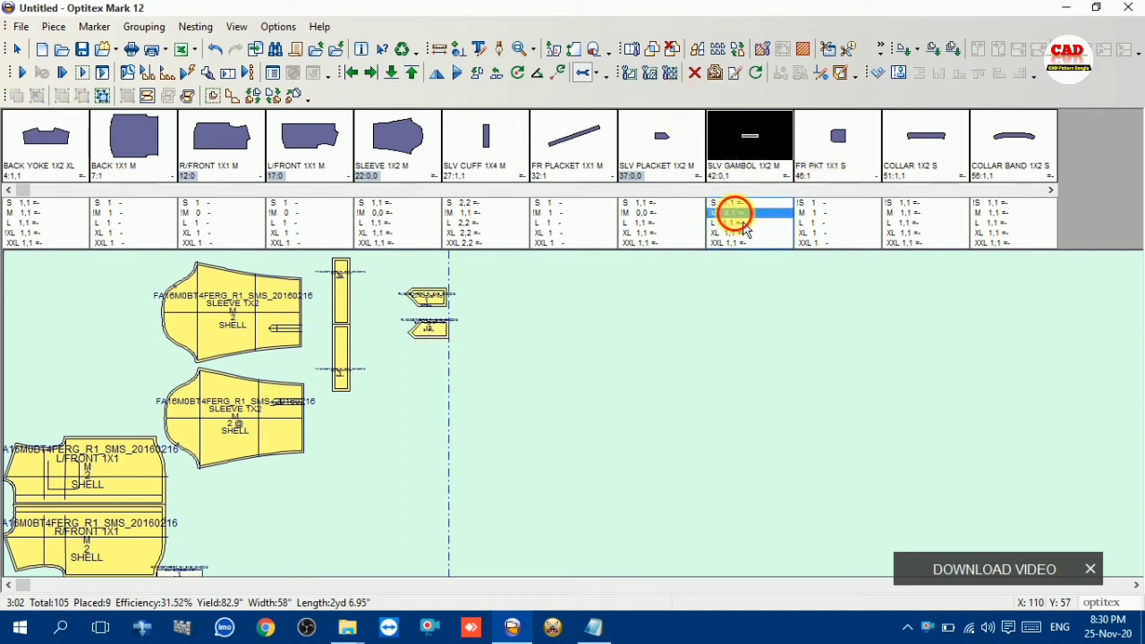
double_click(738, 213)
scroll(207, 578, up, 2)
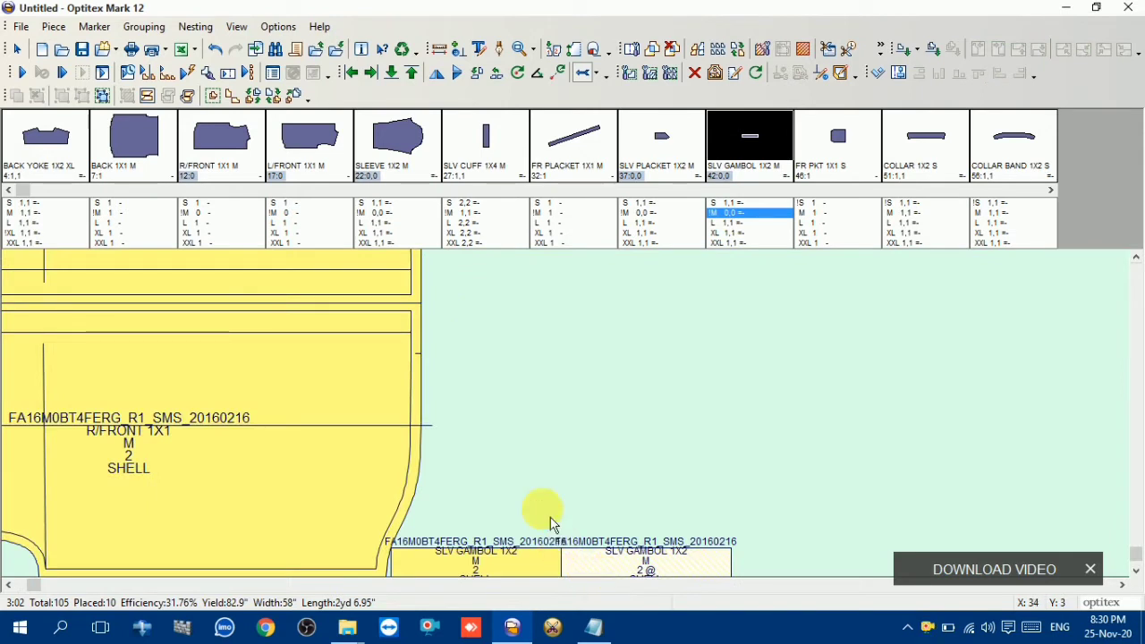
click(697, 533)
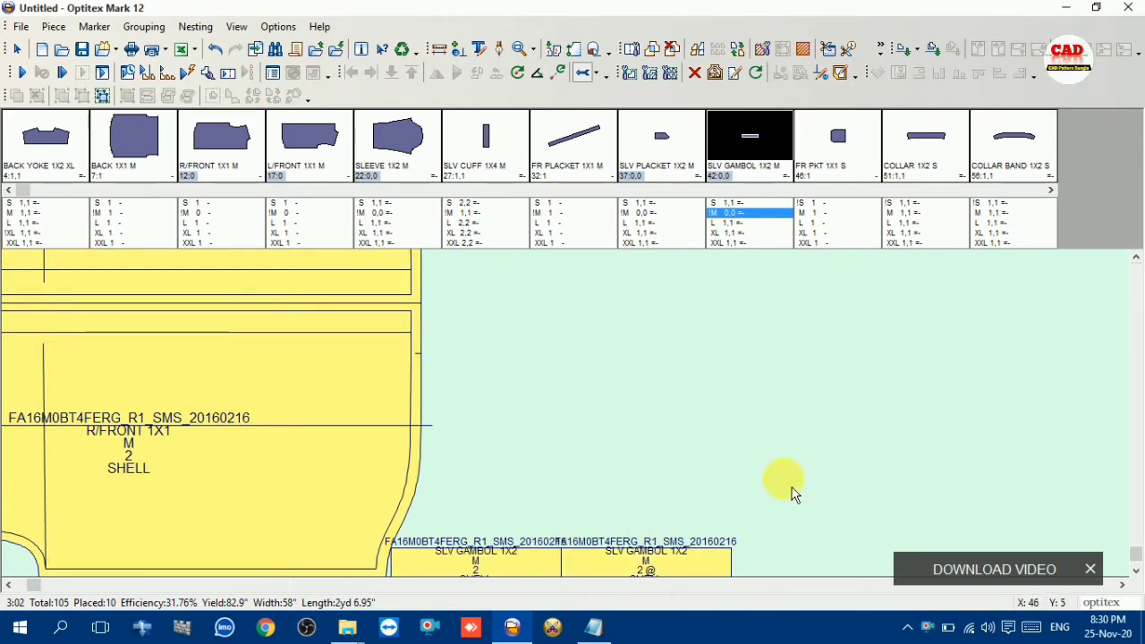
mouse_move(792, 494)
mouse_down()
mouse_move(573, 591)
mouse_move(535, 582)
mouse_move(588, 493)
mouse_move(621, 484)
mouse_up()
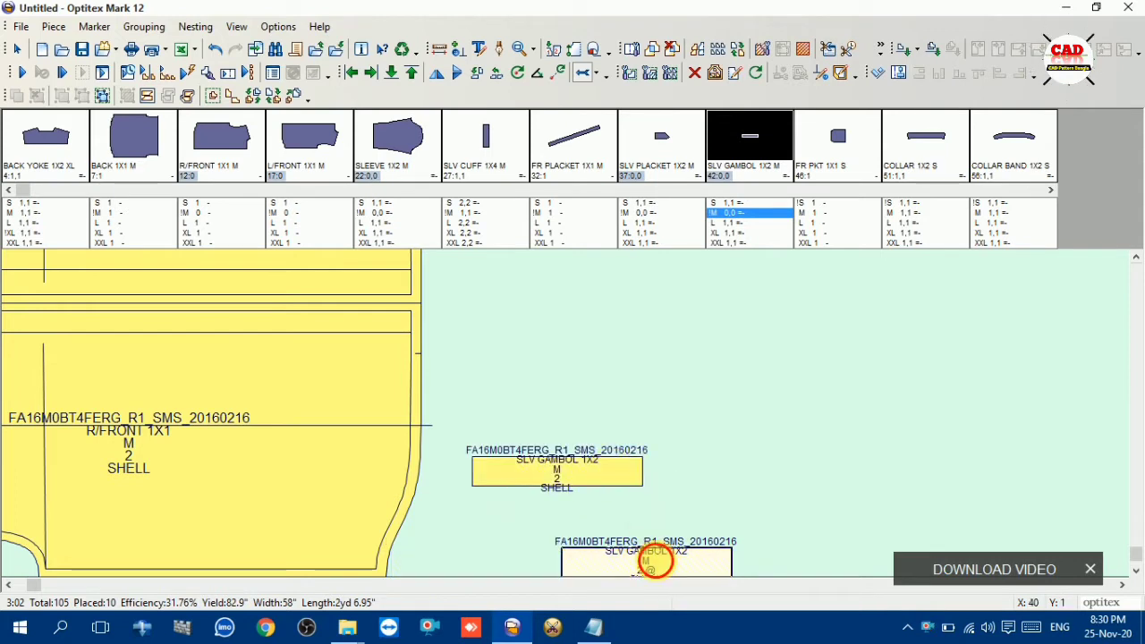
drag(656, 562, 739, 474)
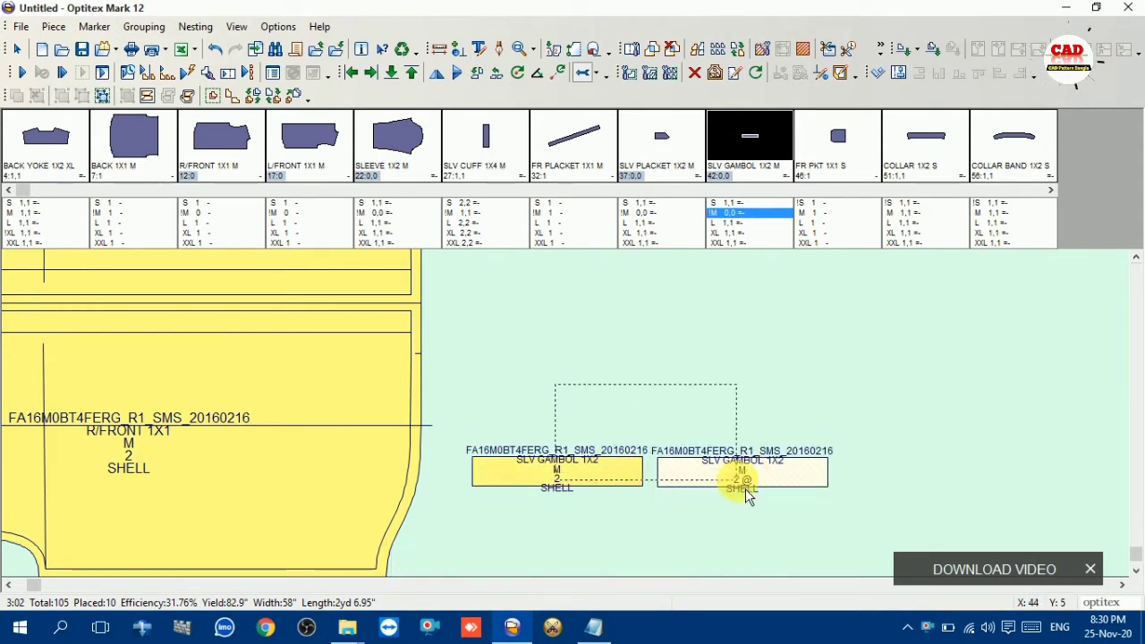
Step: Group the two medium SLV GAMBOL pieces as a pair for all other sizes too
click(746, 492)
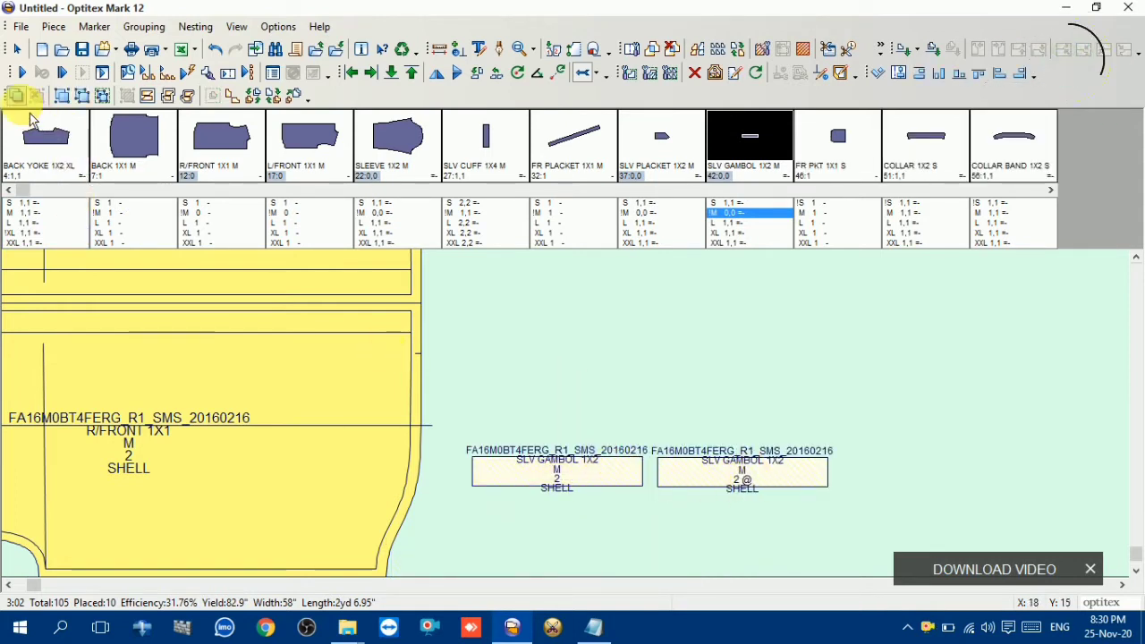
click(16, 96)
click(222, 149)
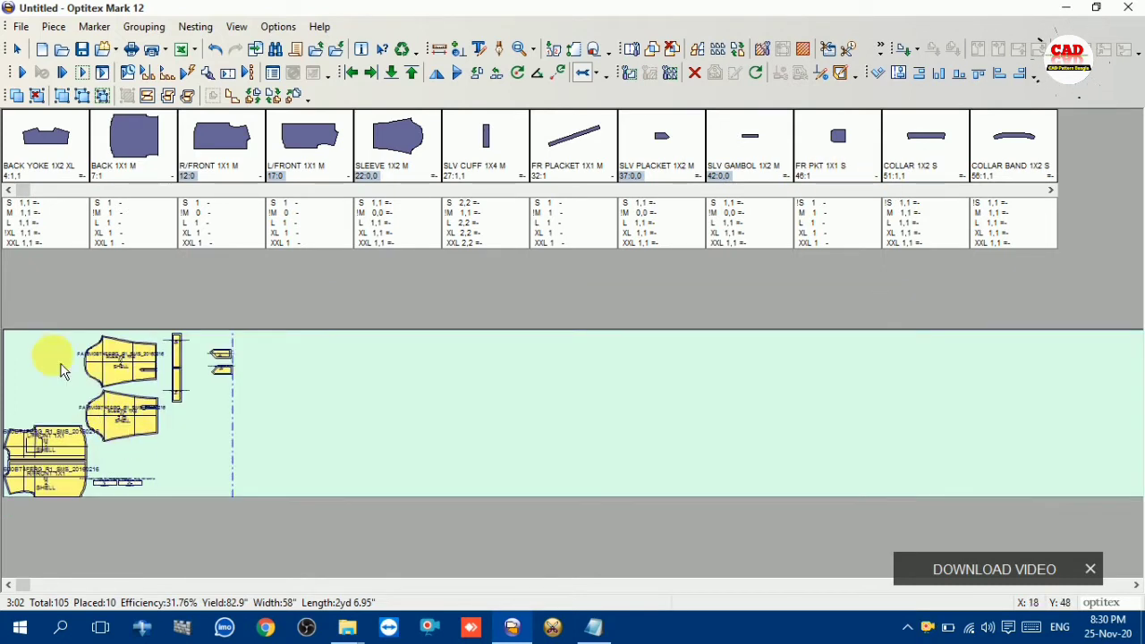
Step: Select all placed pieces in the marker and check the marker type list in Notepad
drag(24, 343, 242, 498)
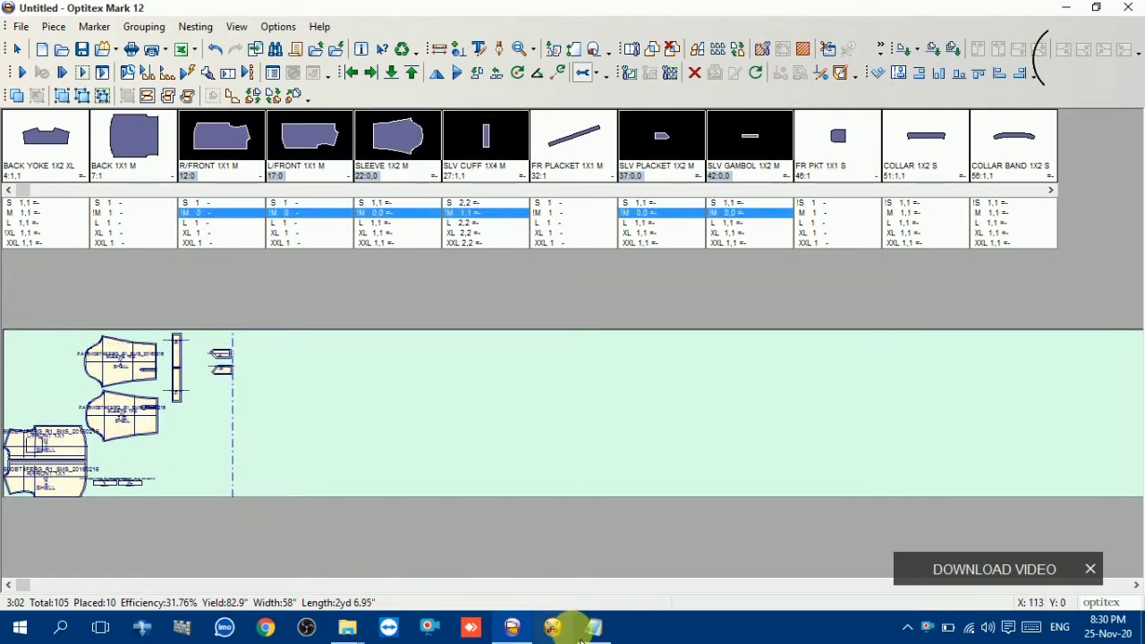
click(555, 626)
click(592, 629)
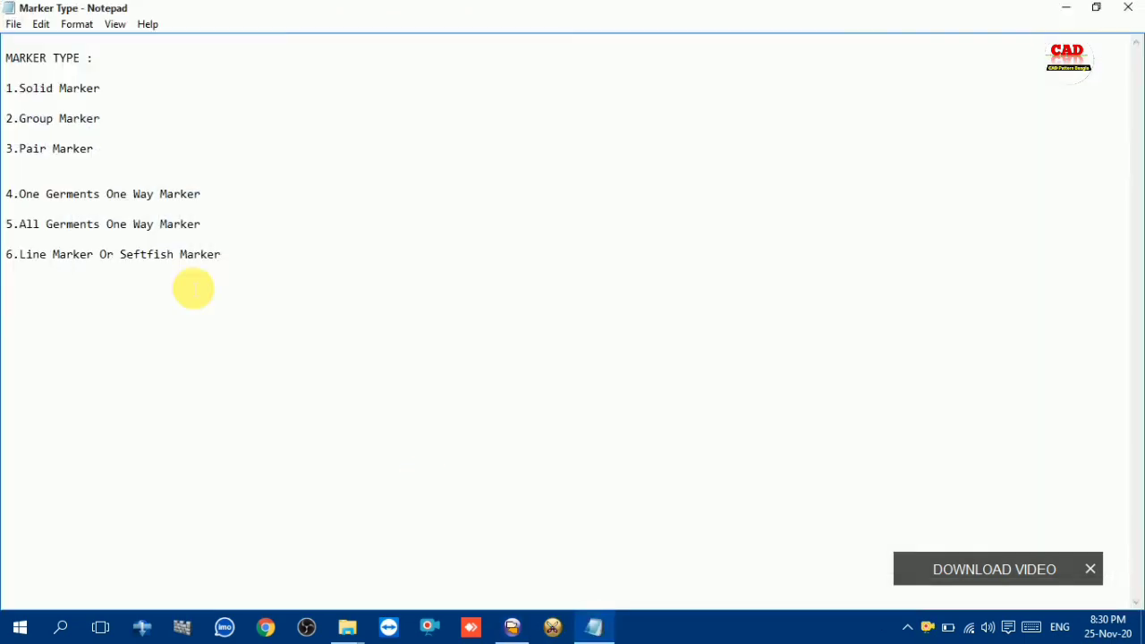
click(1066, 7)
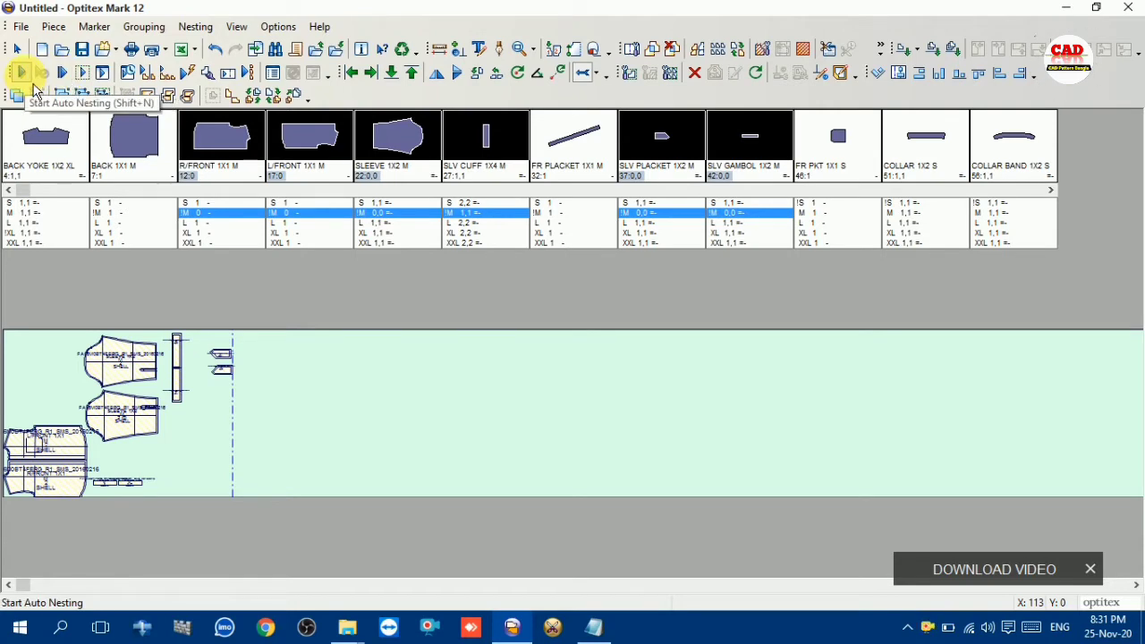
Step: Run auto nesting to lay out all garment pieces in the marker
click(21, 72)
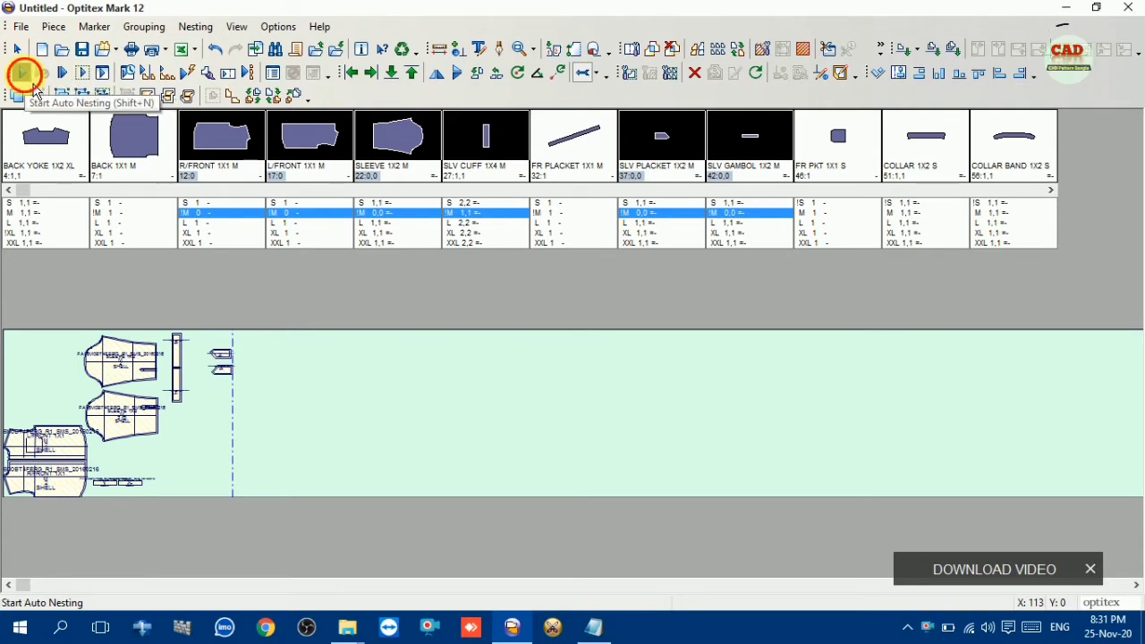
click(556, 350)
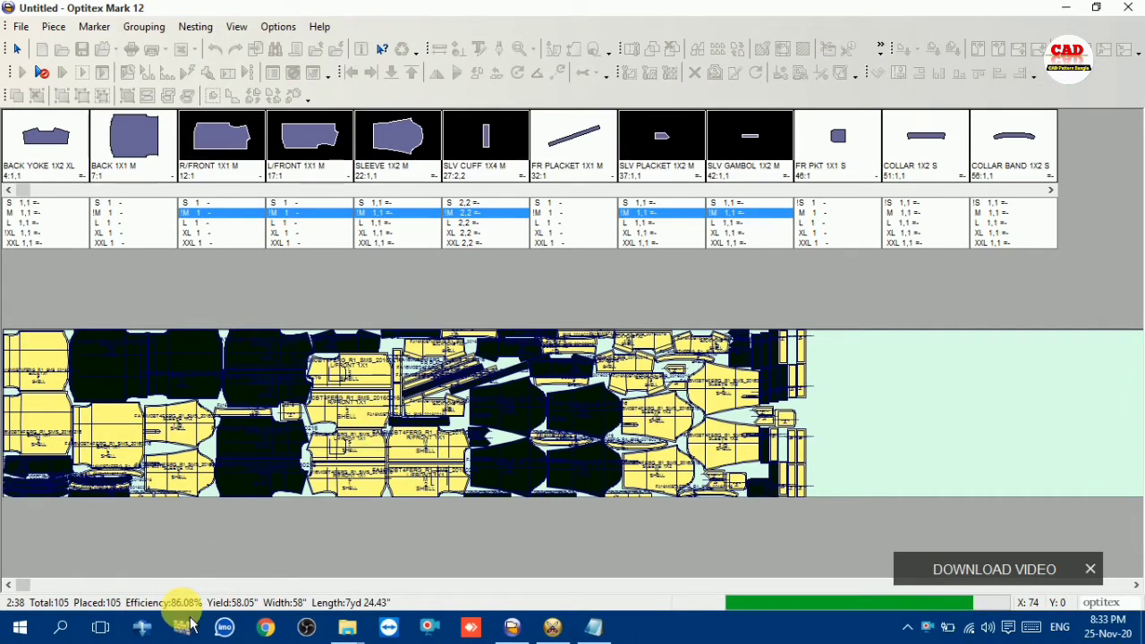
Step: Switch to Notepad and highlight the "Pair Marker" entry in the marker type list
click(592, 627)
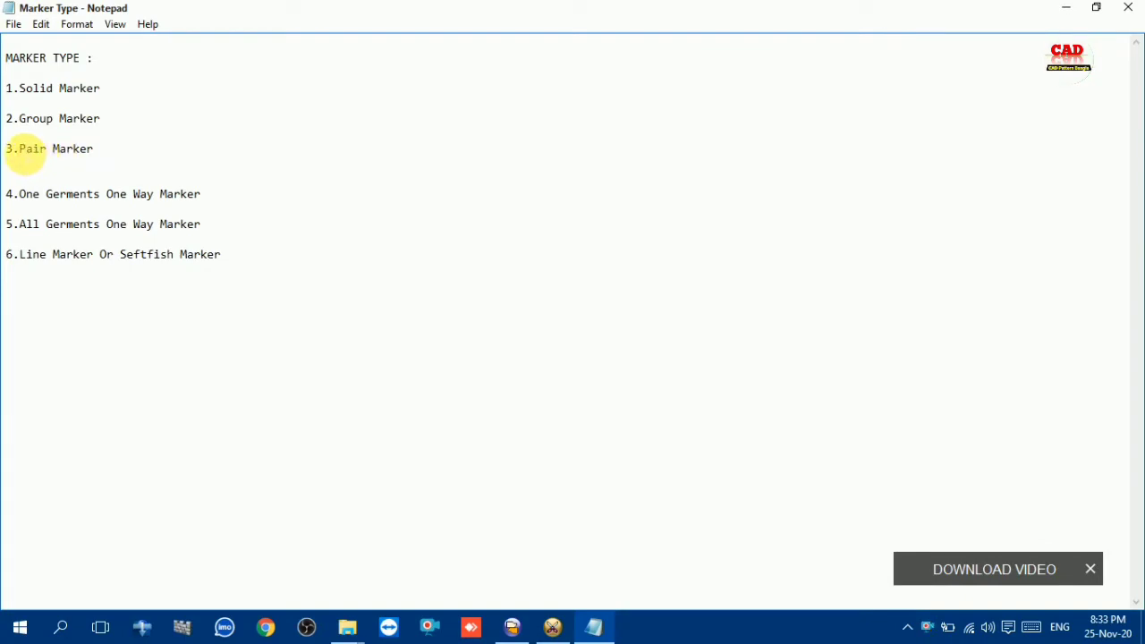
drag(19, 148, 102, 150)
click(598, 629)
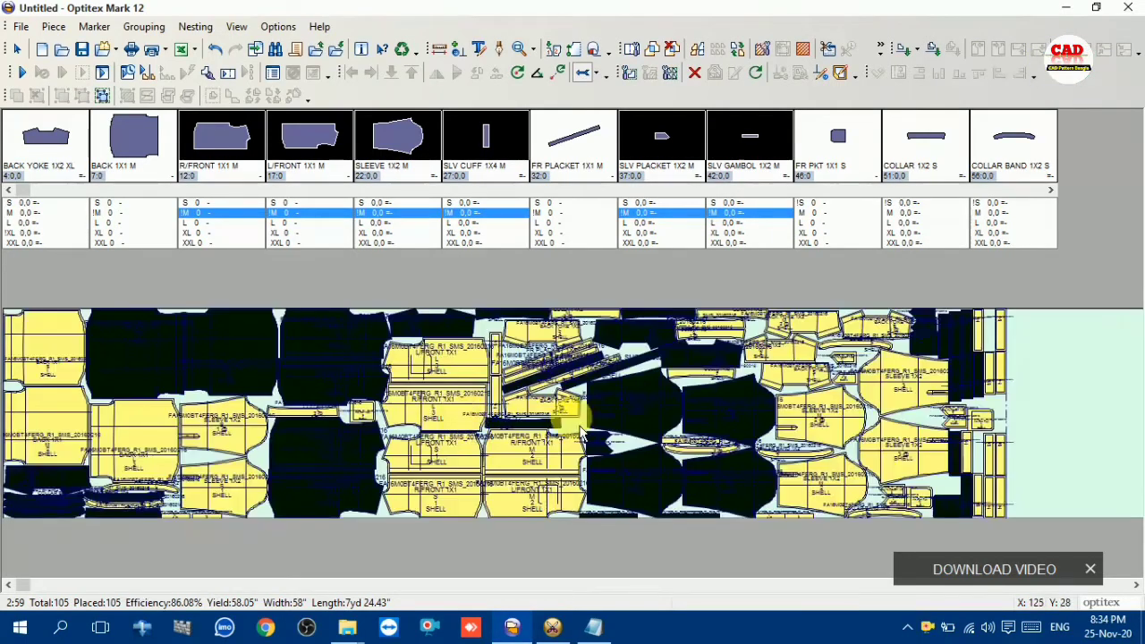
Step: Examine how the paired fronts, the backs and the sleeves are placed across sizes in the nested marker
scroll(501, 407, up, 3)
click(569, 347)
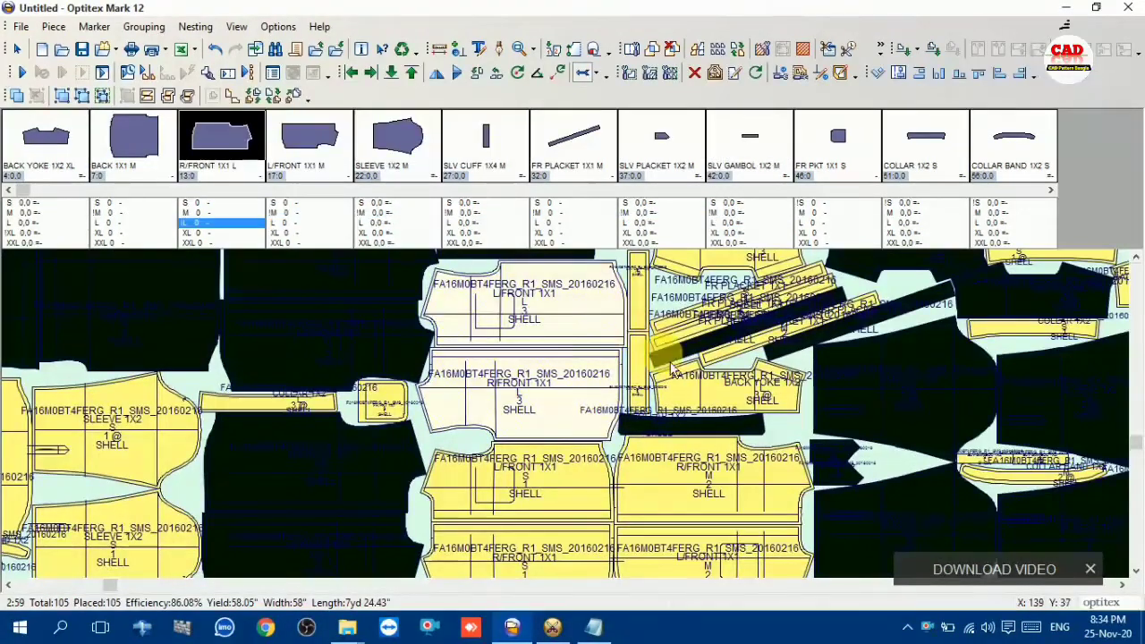
click(591, 501)
scroll(583, 508, down, 1)
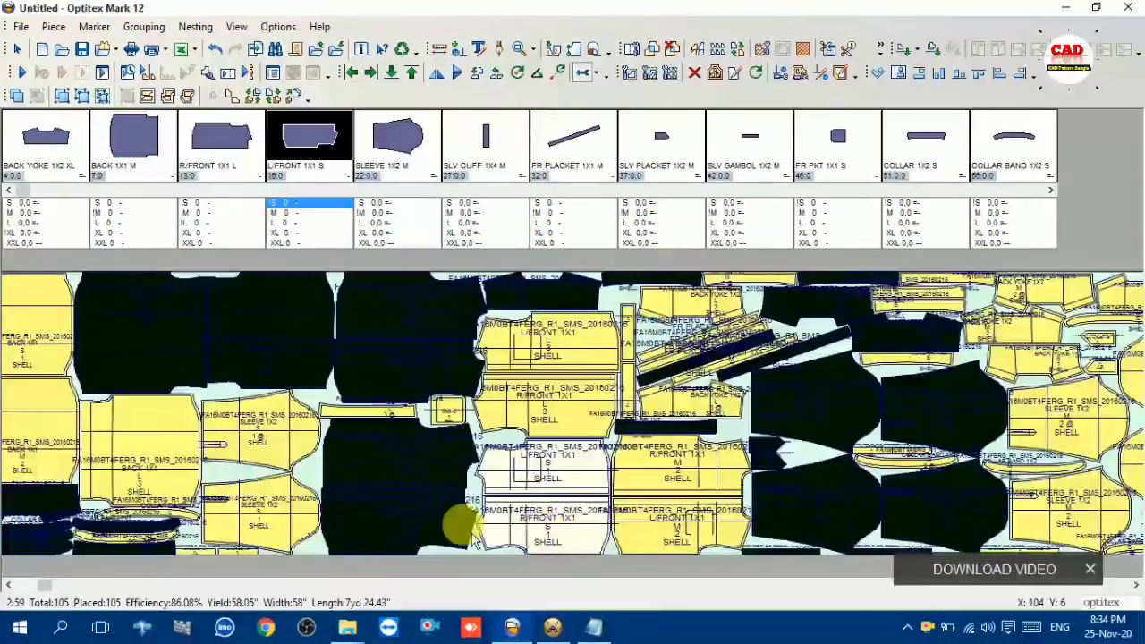
click(369, 448)
click(415, 361)
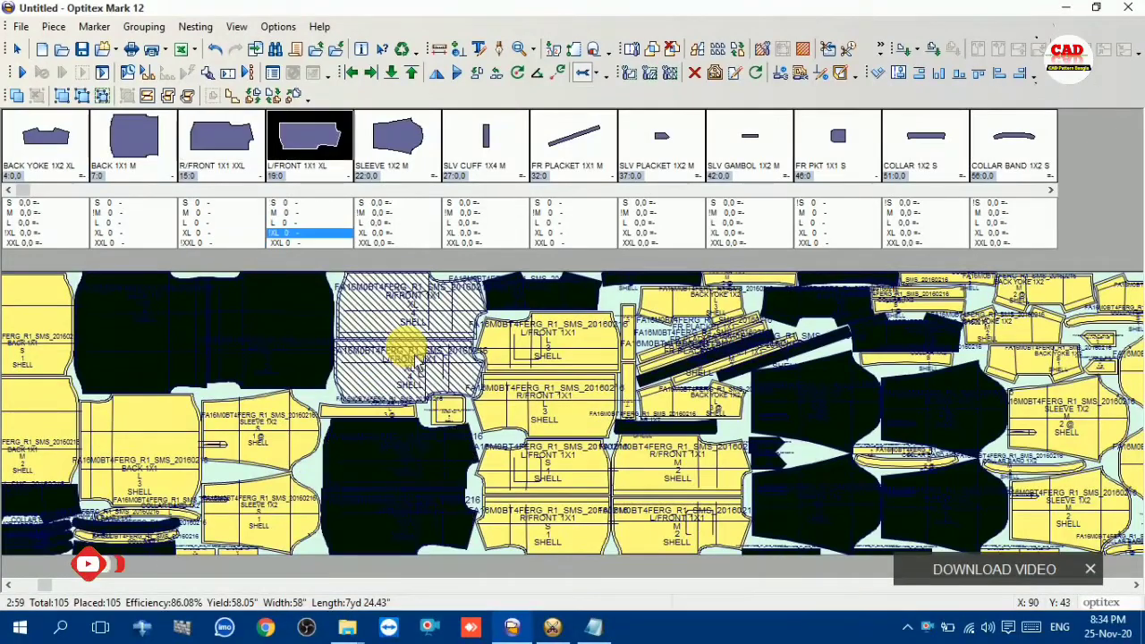
click(277, 329)
click(158, 336)
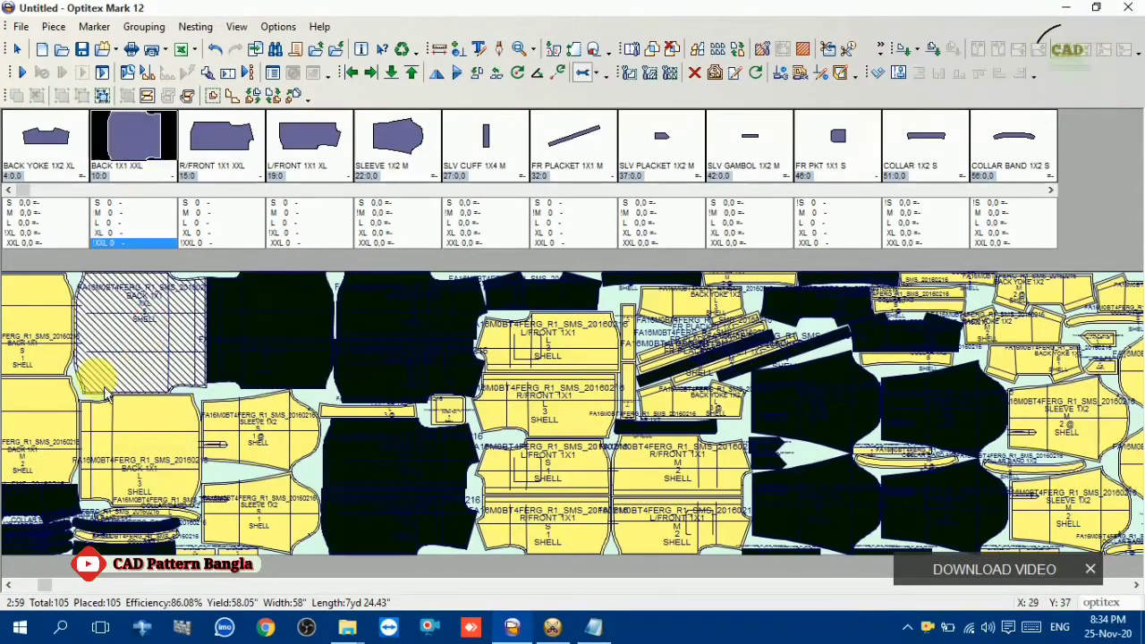
scroll(77, 475, down, 3)
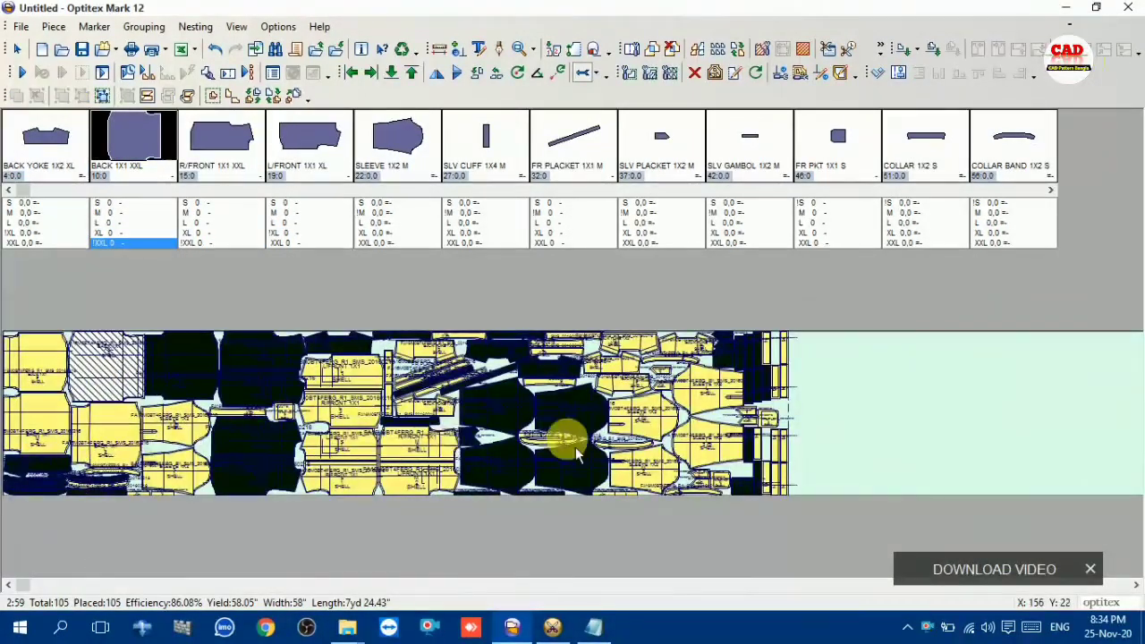
scroll(563, 439, up, 3)
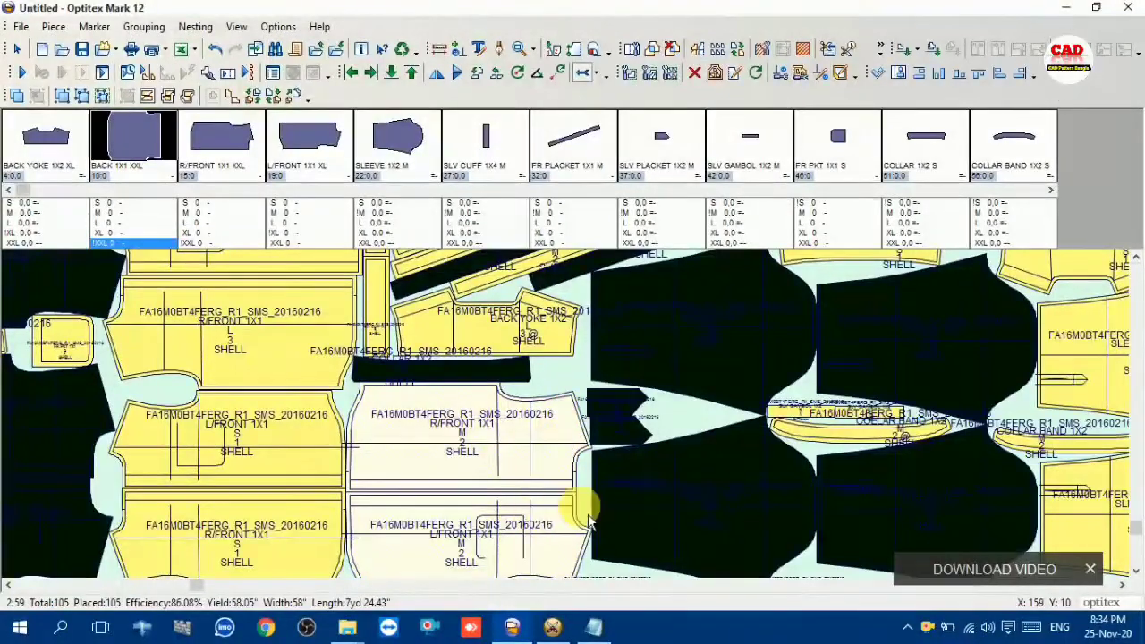
click(647, 499)
scroll(580, 528, down, 2)
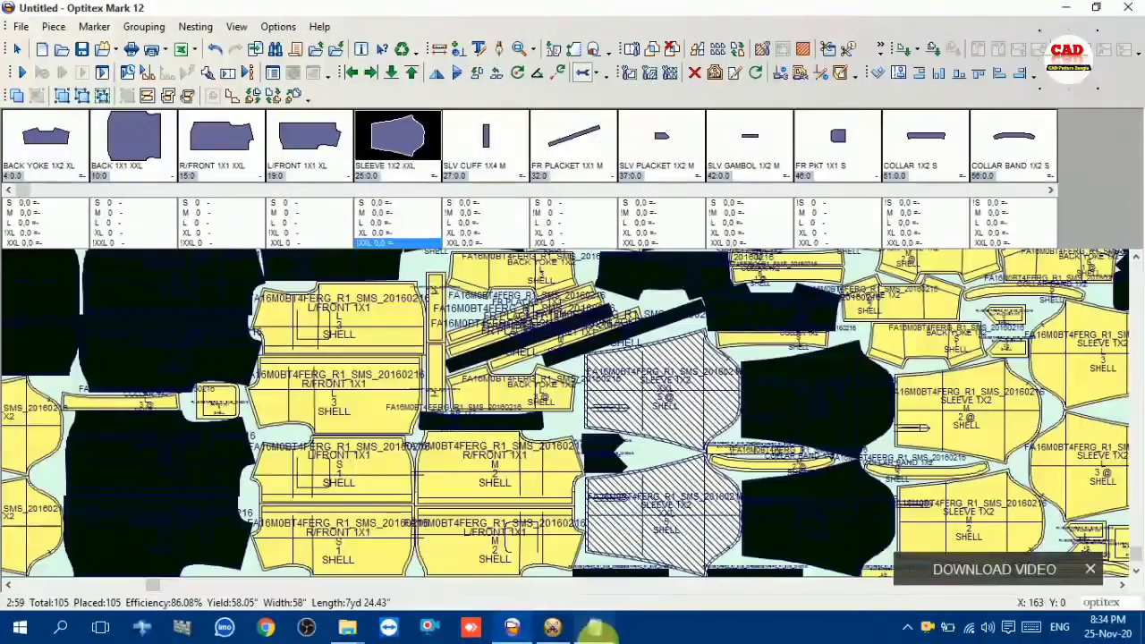
Step: Switch to Notepad and highlight the "One Germents One Way Marker" entry in the marker type list
click(594, 627)
click(106, 162)
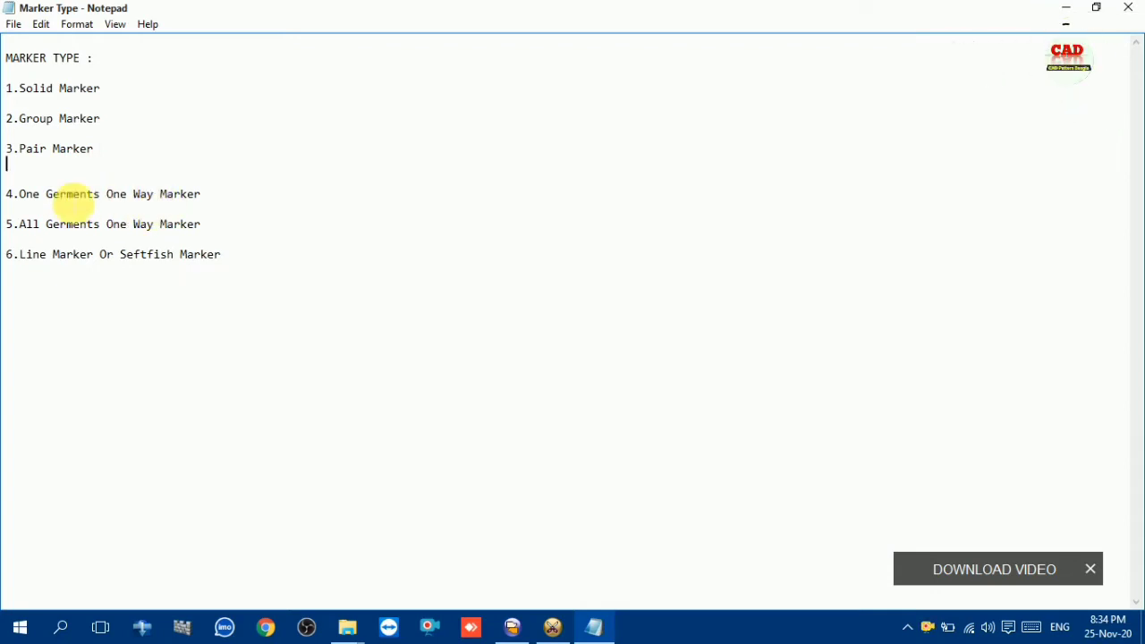
drag(20, 195, 236, 207)
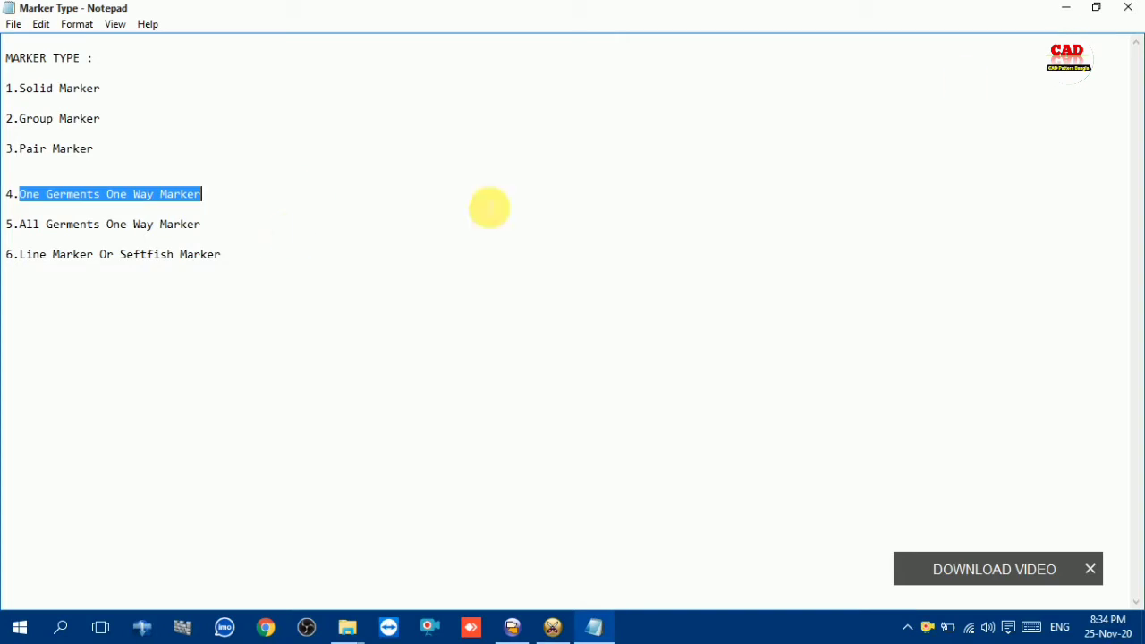
click(1065, 8)
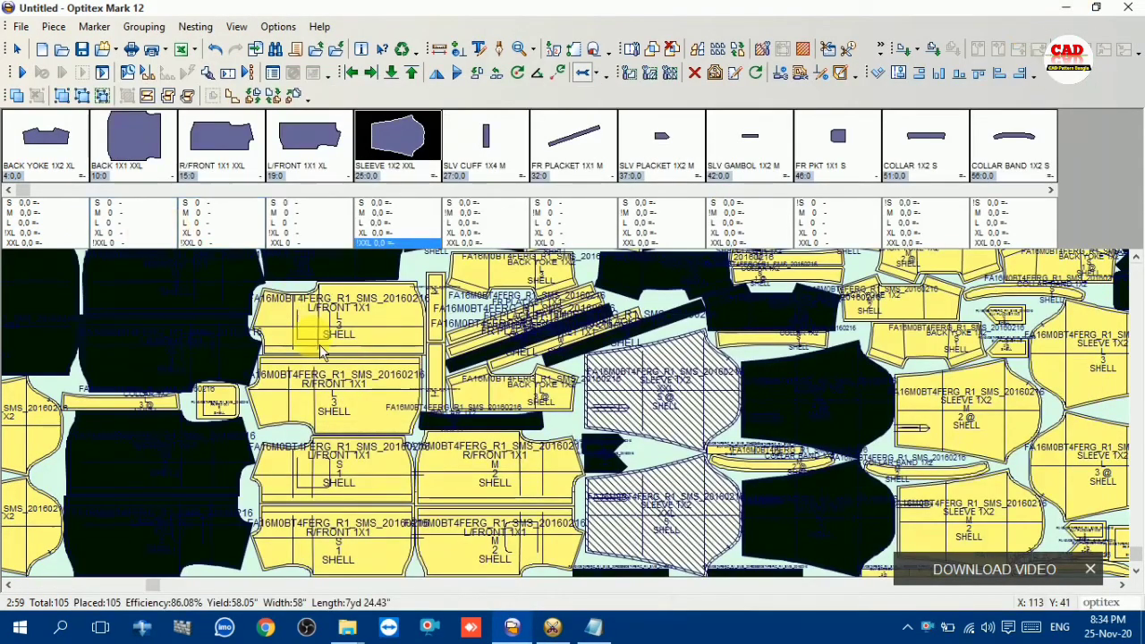
Step: Open the marker order of the loaded SHELL style file to edit its size settings
scroll(422, 433, down, 3)
scroll(422, 433, up, 2)
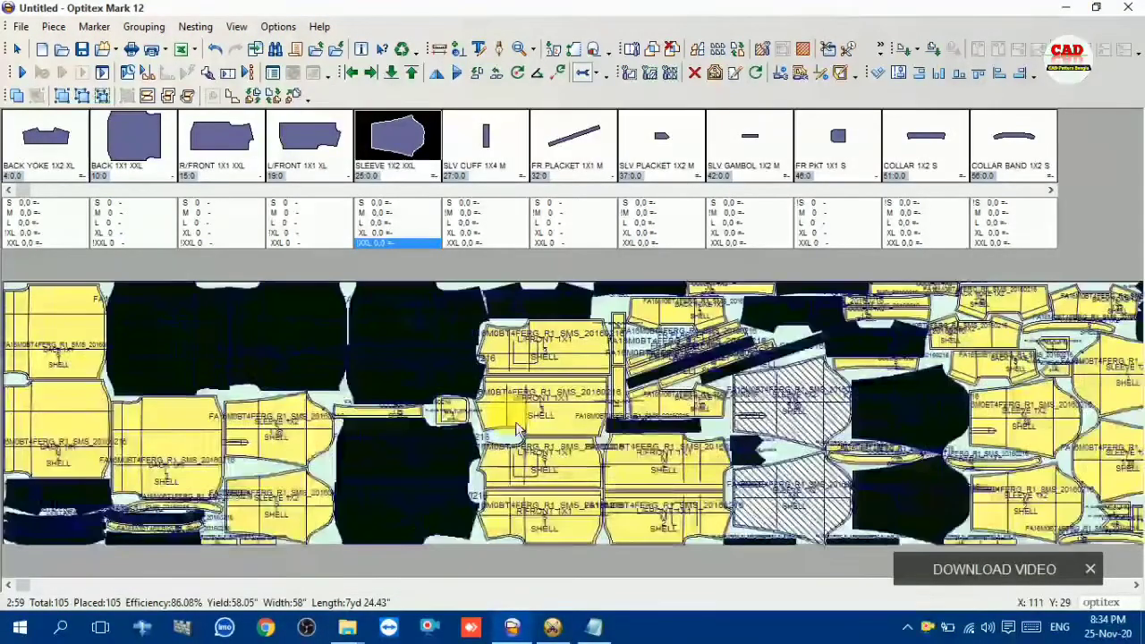
scroll(412, 393, down, 2)
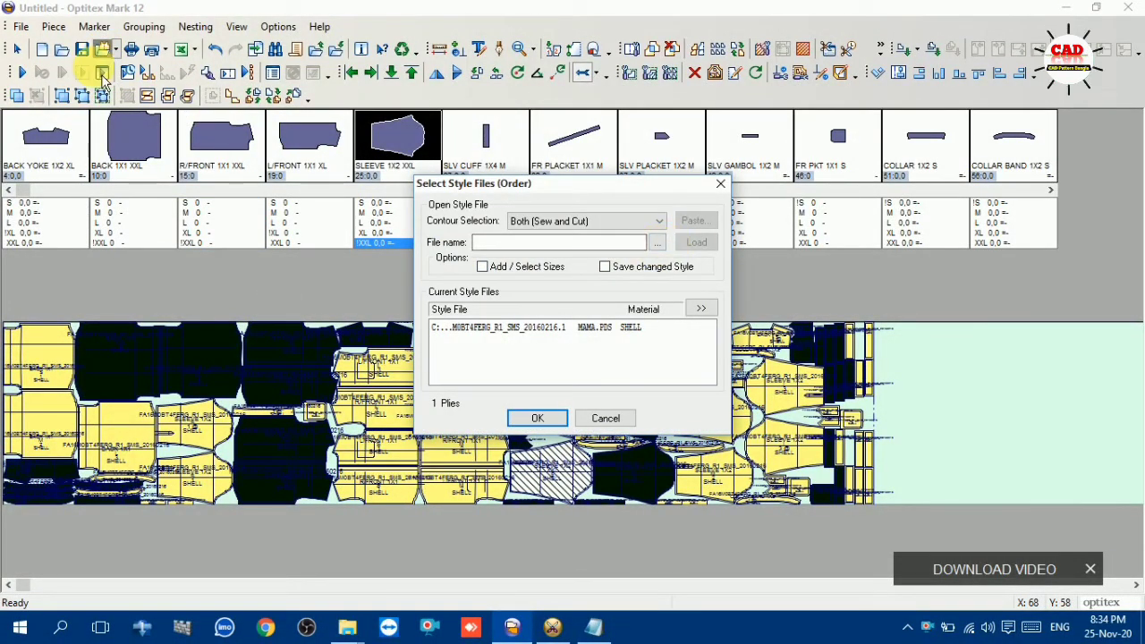
click(488, 339)
double_click(492, 345)
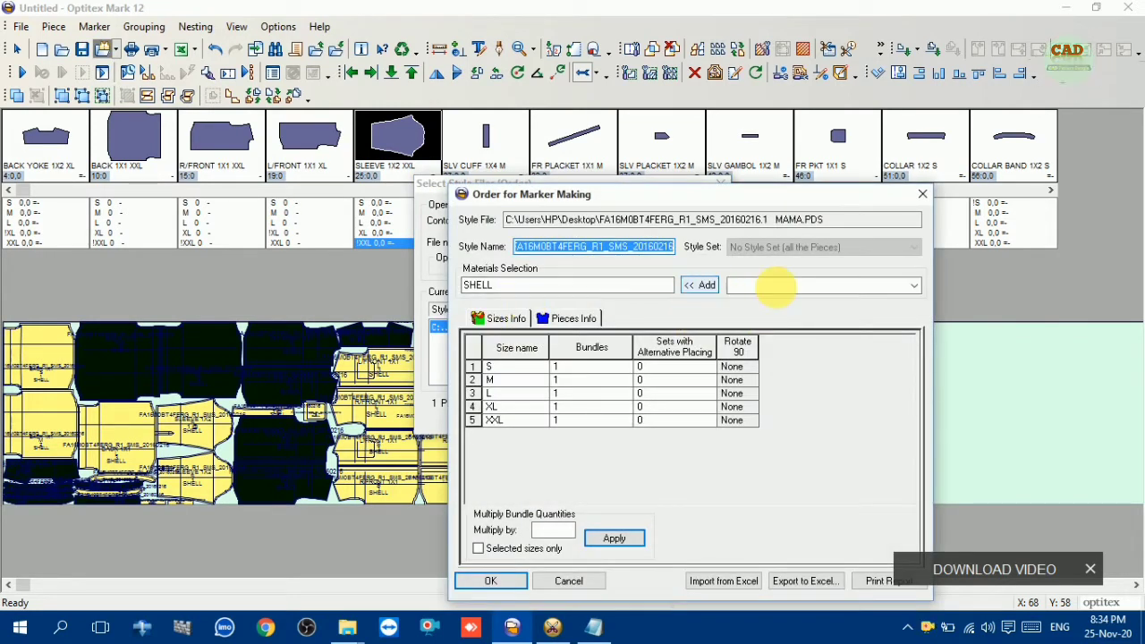
Step: Set Sets with Alternative Placing to 1 for sizes L and XL and apply the order to the marker
click(555, 394)
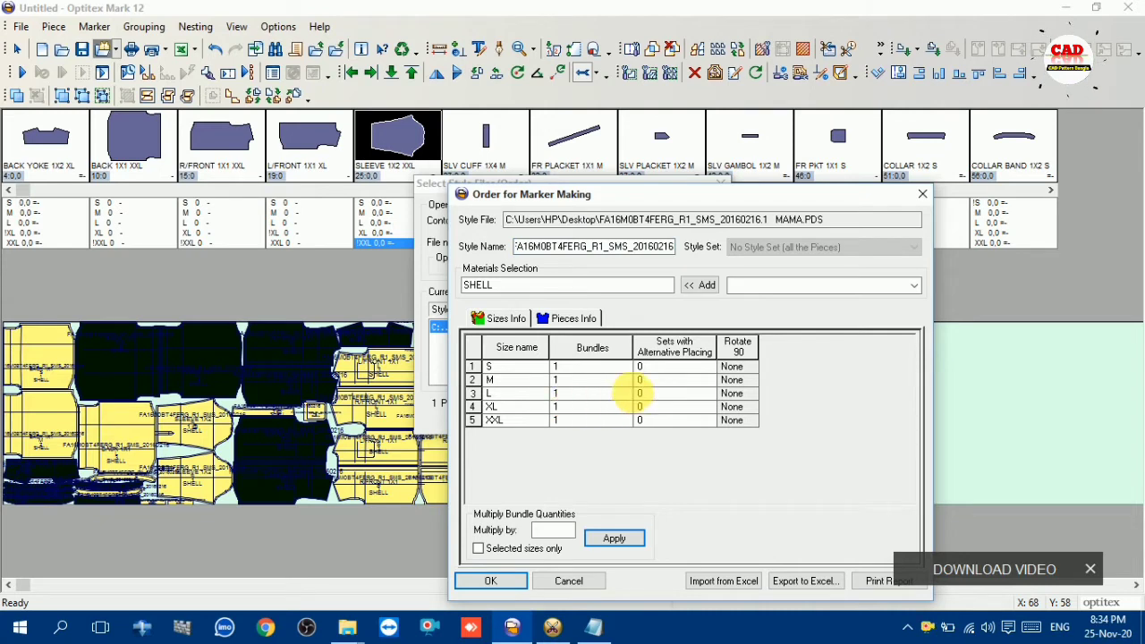
click(648, 394)
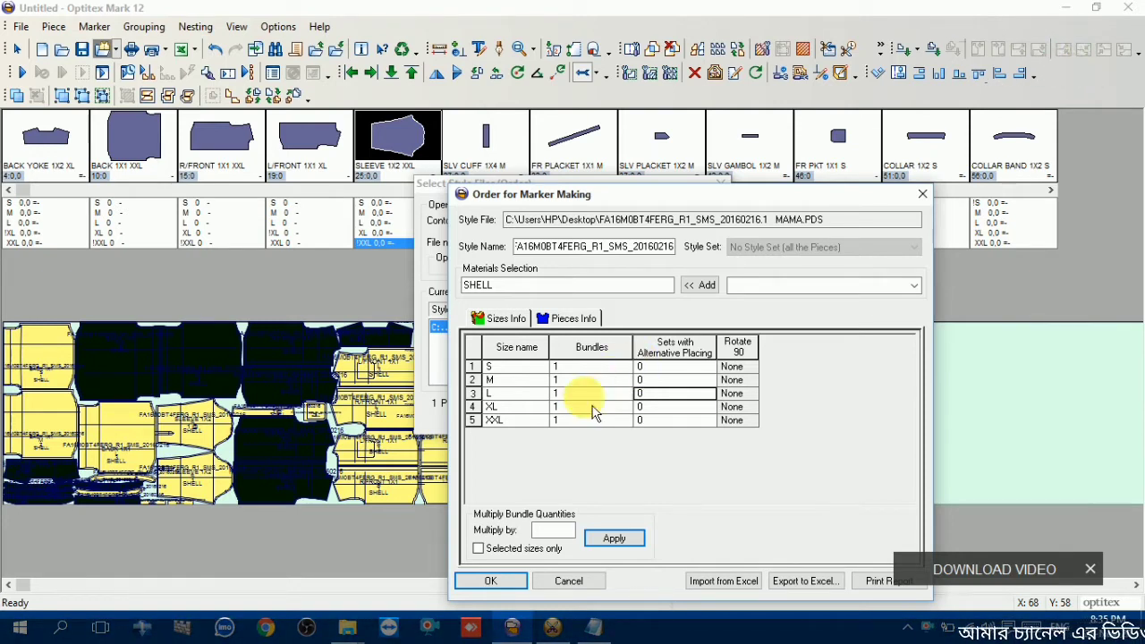
click(655, 398)
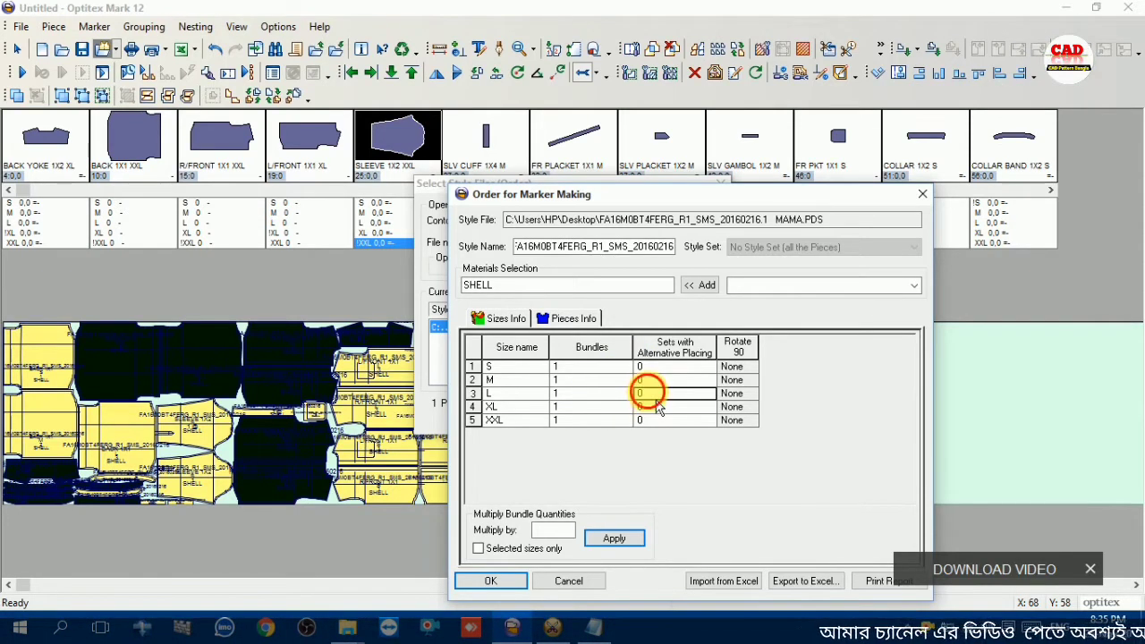
click(567, 318)
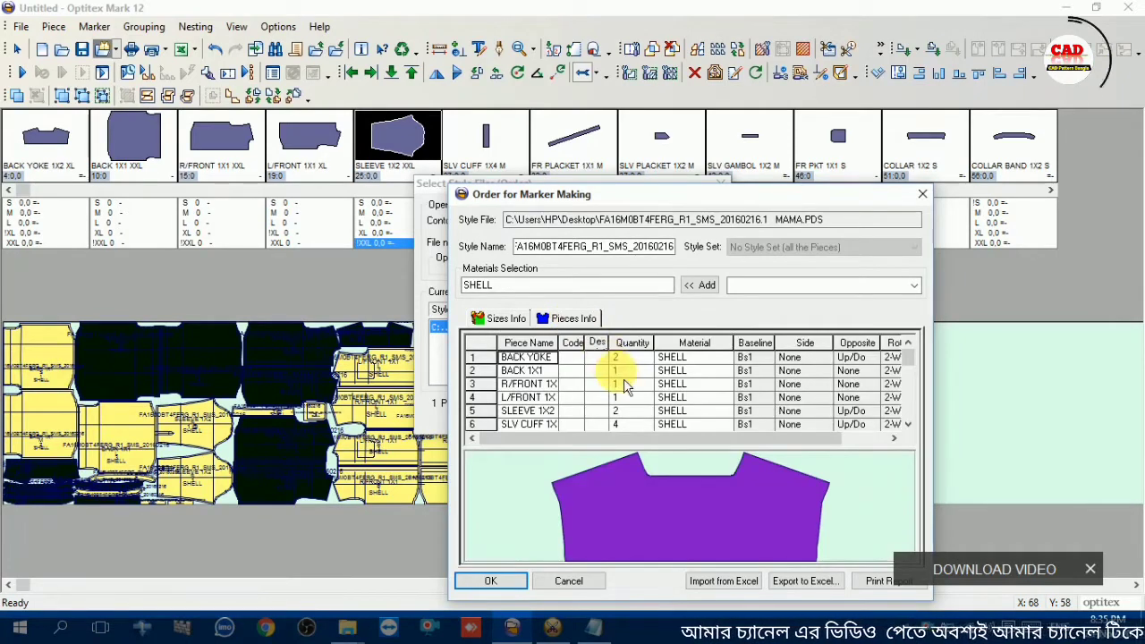
click(510, 319)
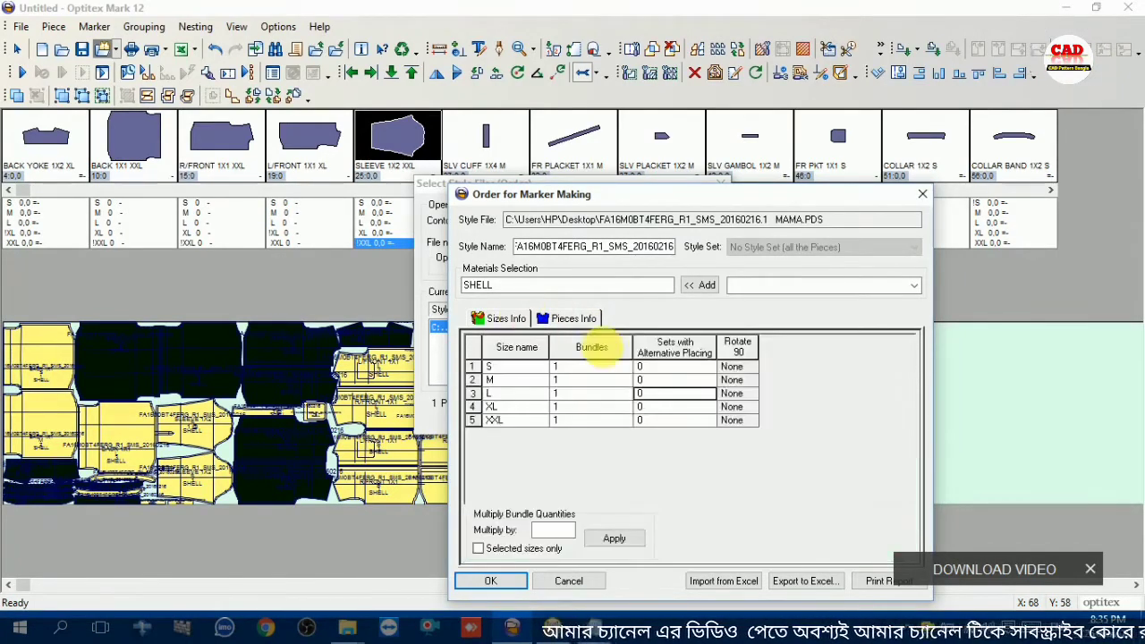
click(652, 395)
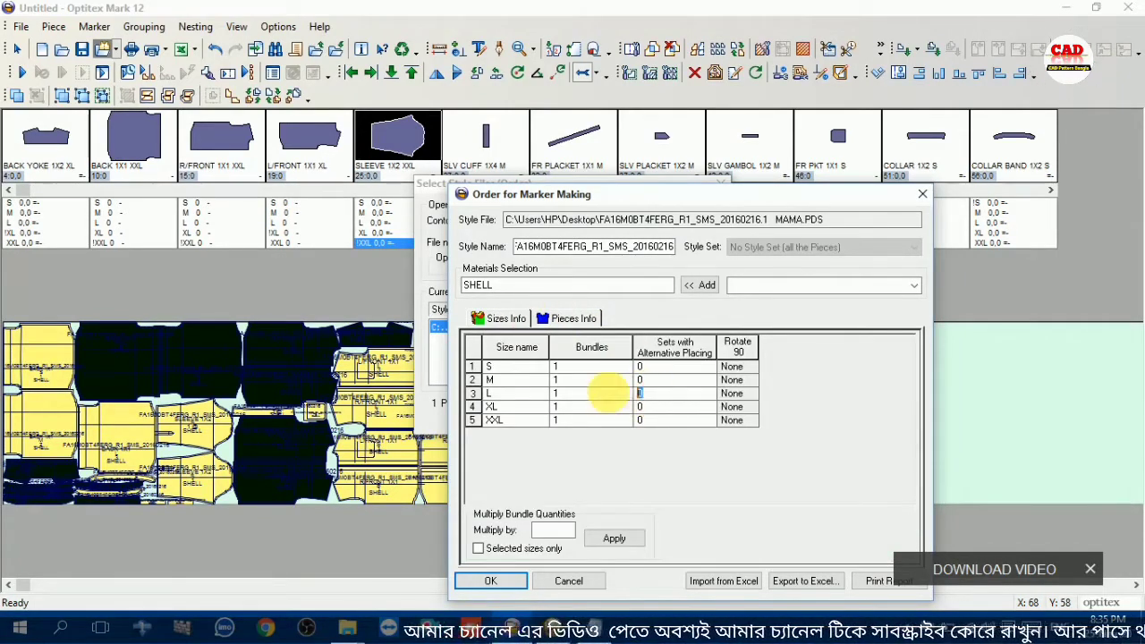
text(1)
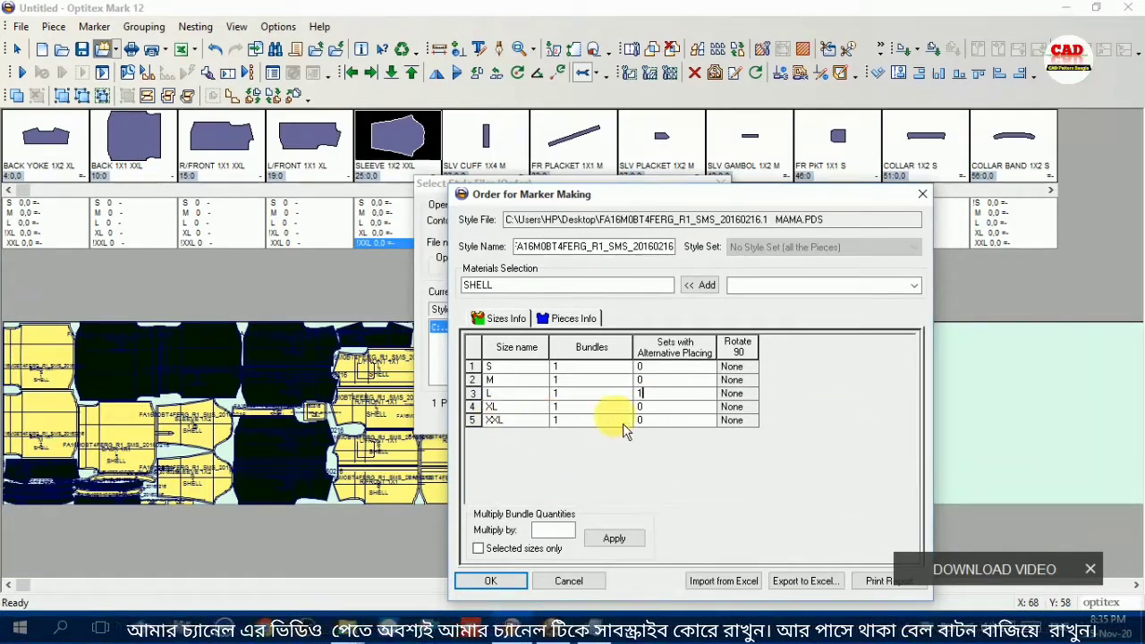
key(Down)
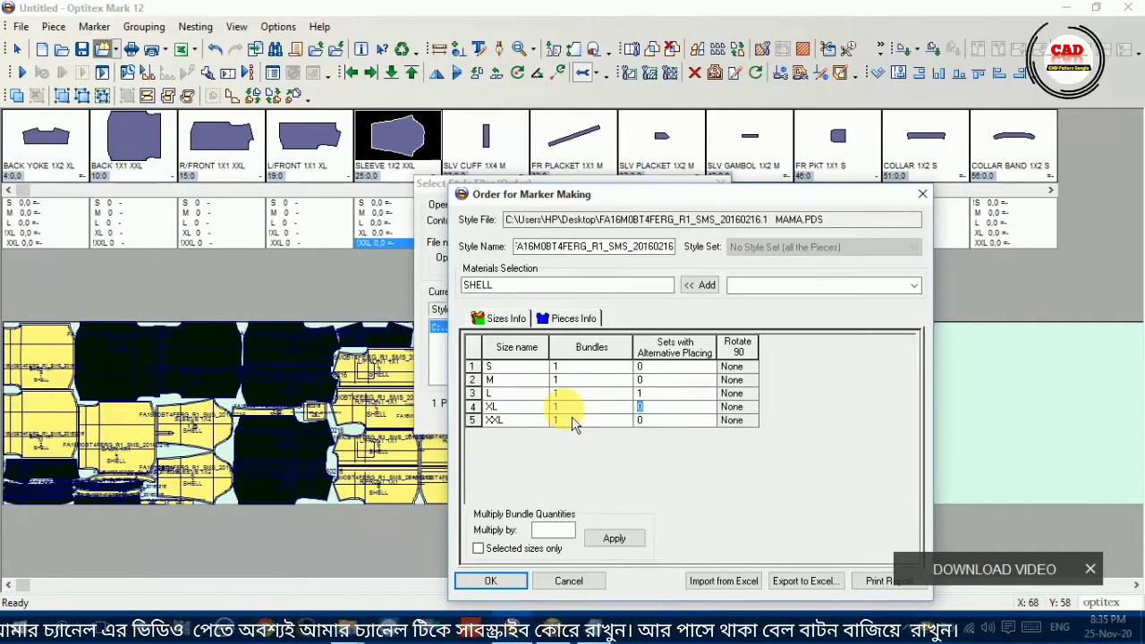
text(1)
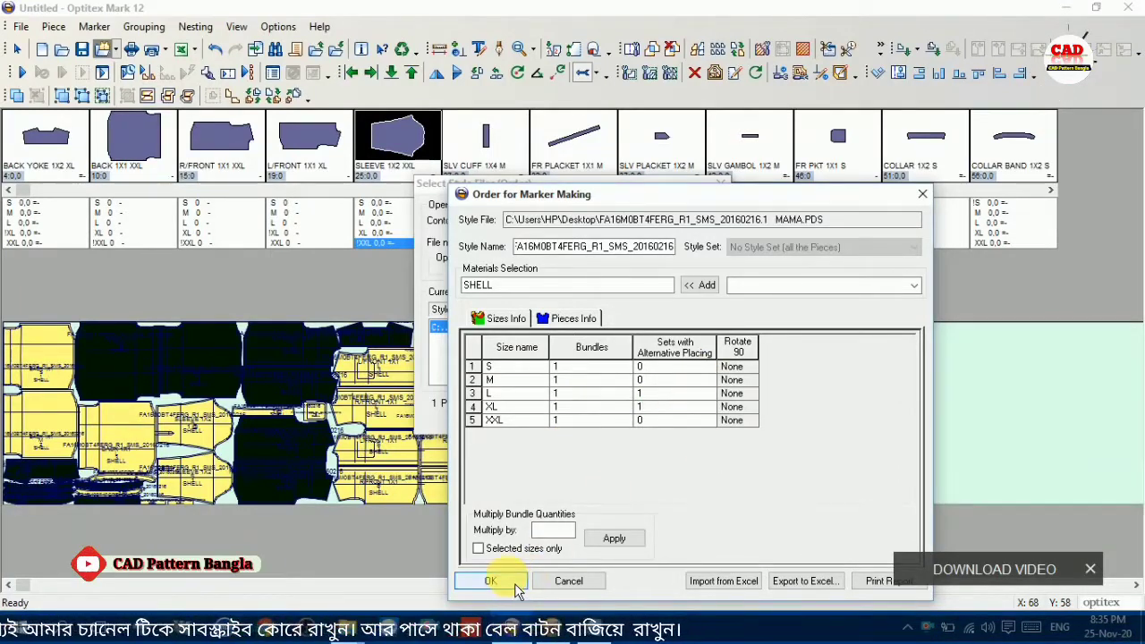
click(490, 582)
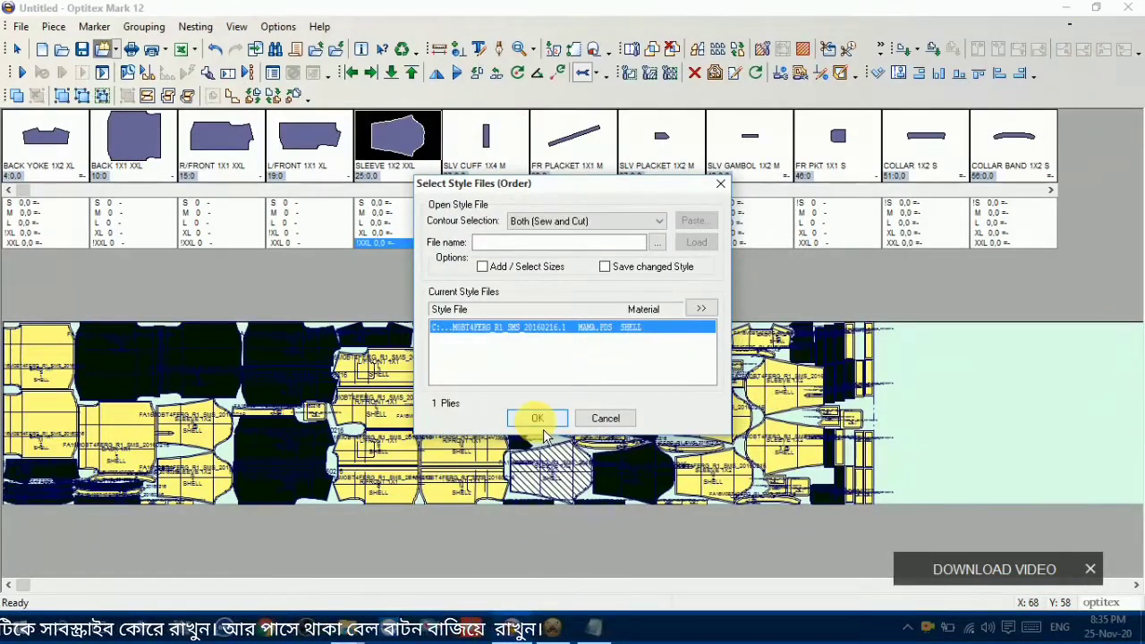
click(541, 424)
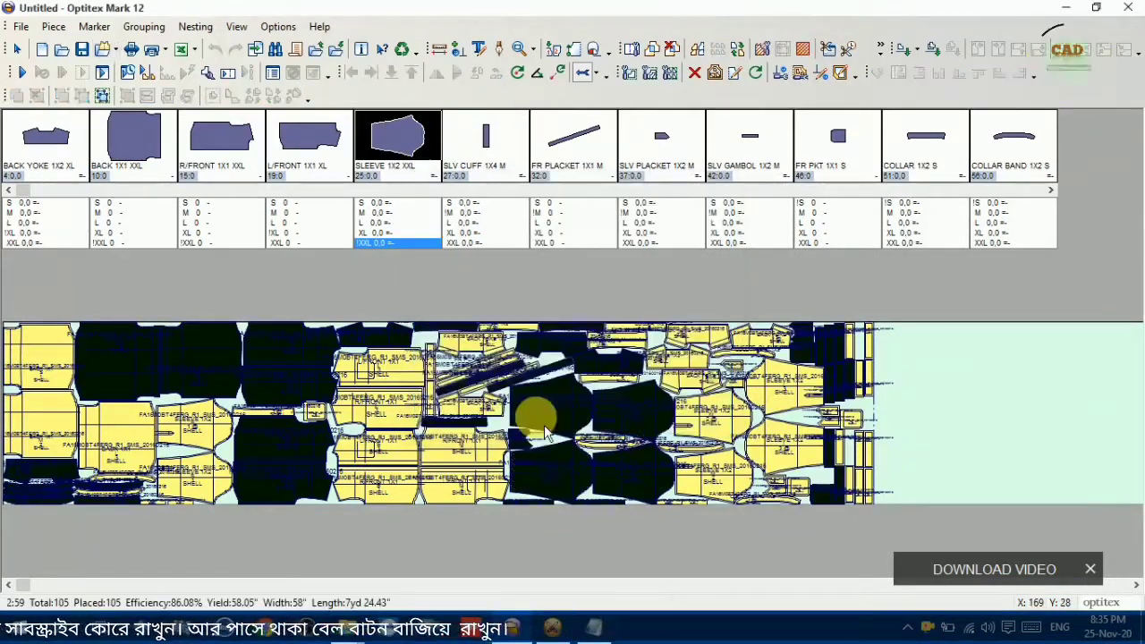
click(101, 73)
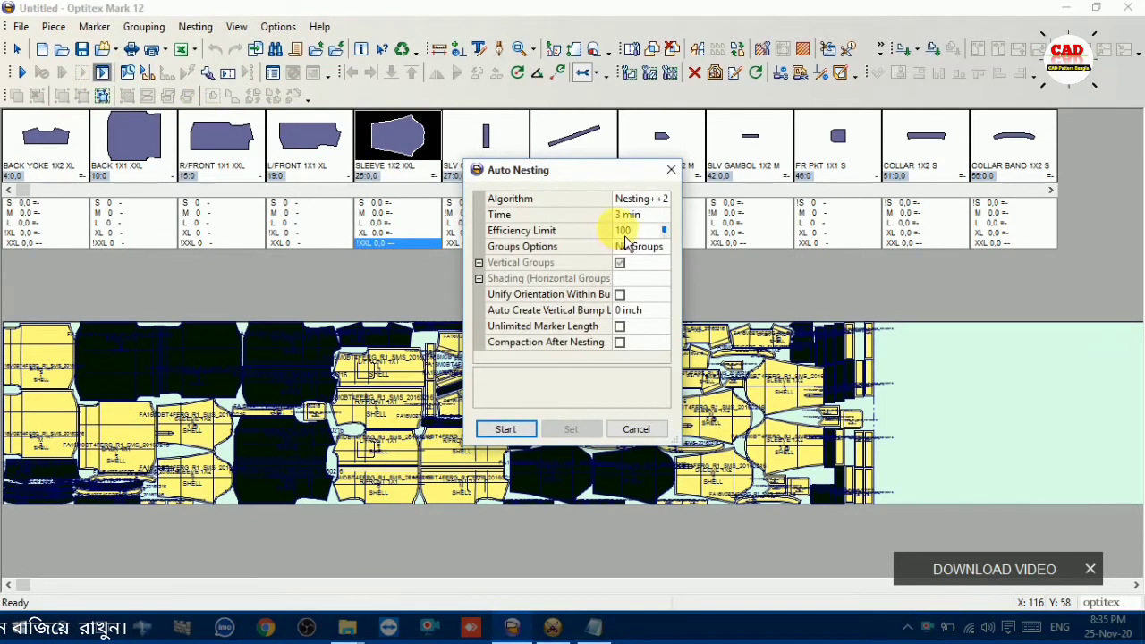
click(663, 198)
click(659, 228)
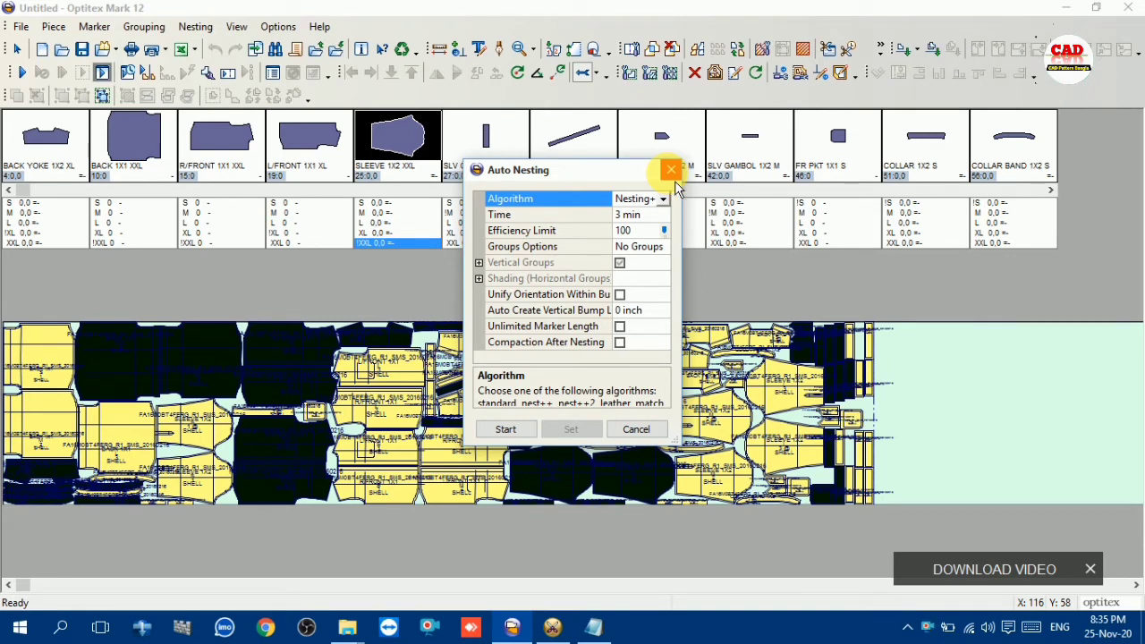
click(673, 176)
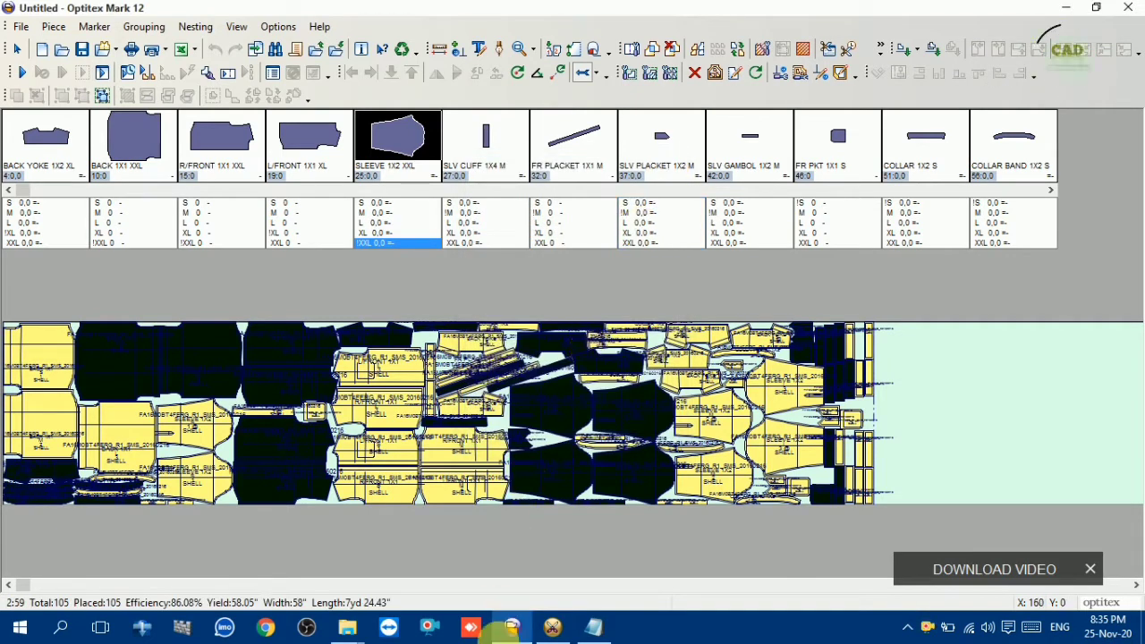
click(440, 630)
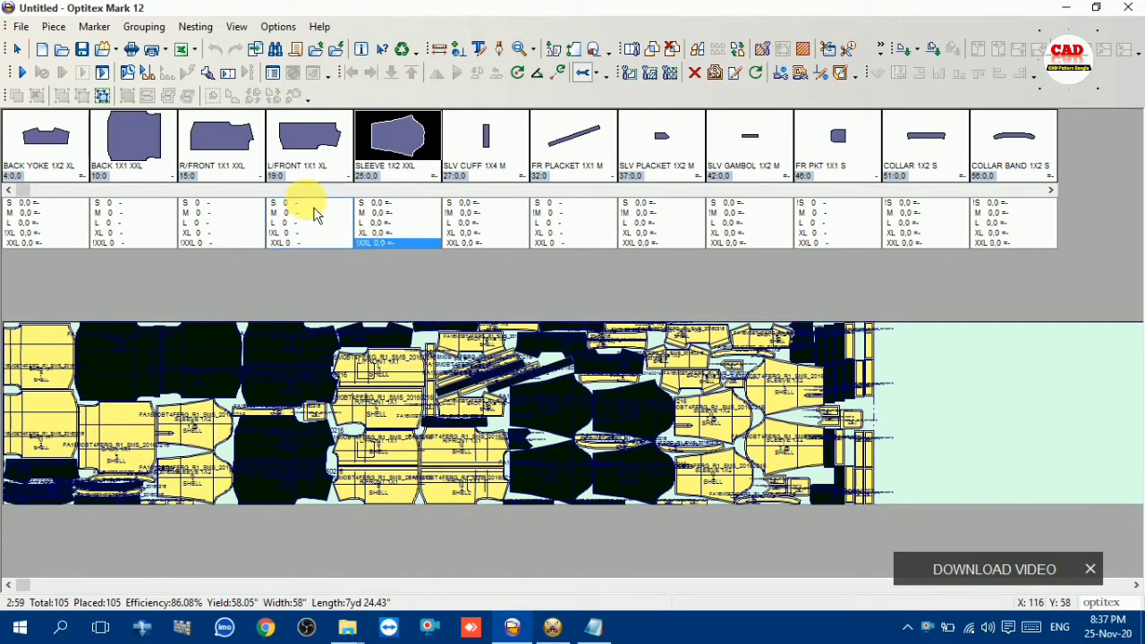
Step: Reopen the SHELL style's marker order and check the alternative placing sets assigned to each size
click(132, 49)
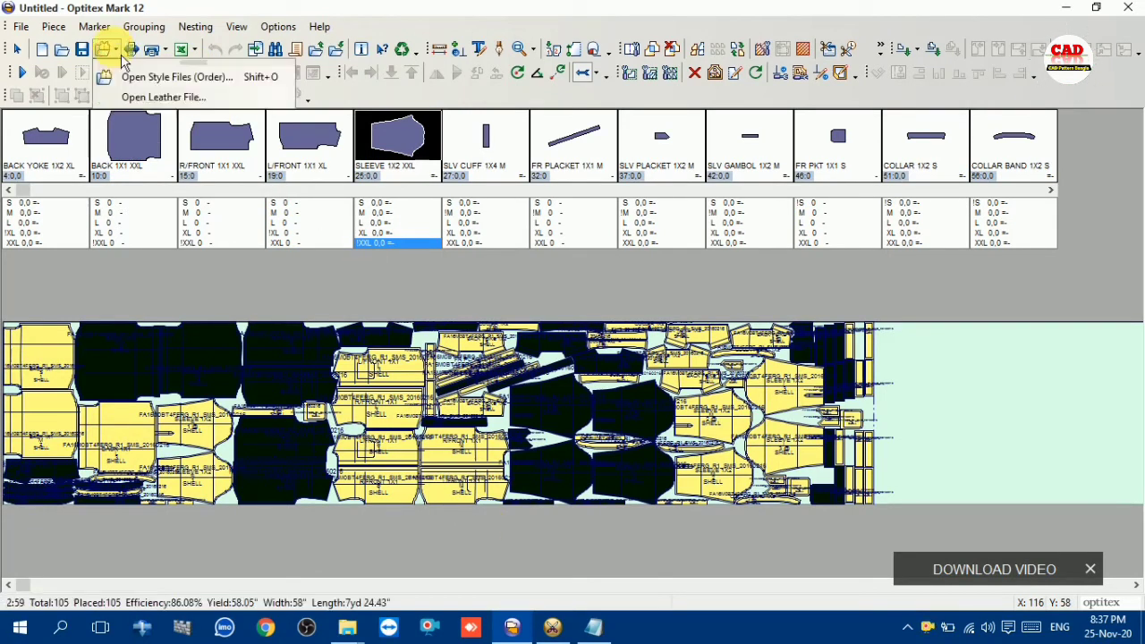
click(134, 72)
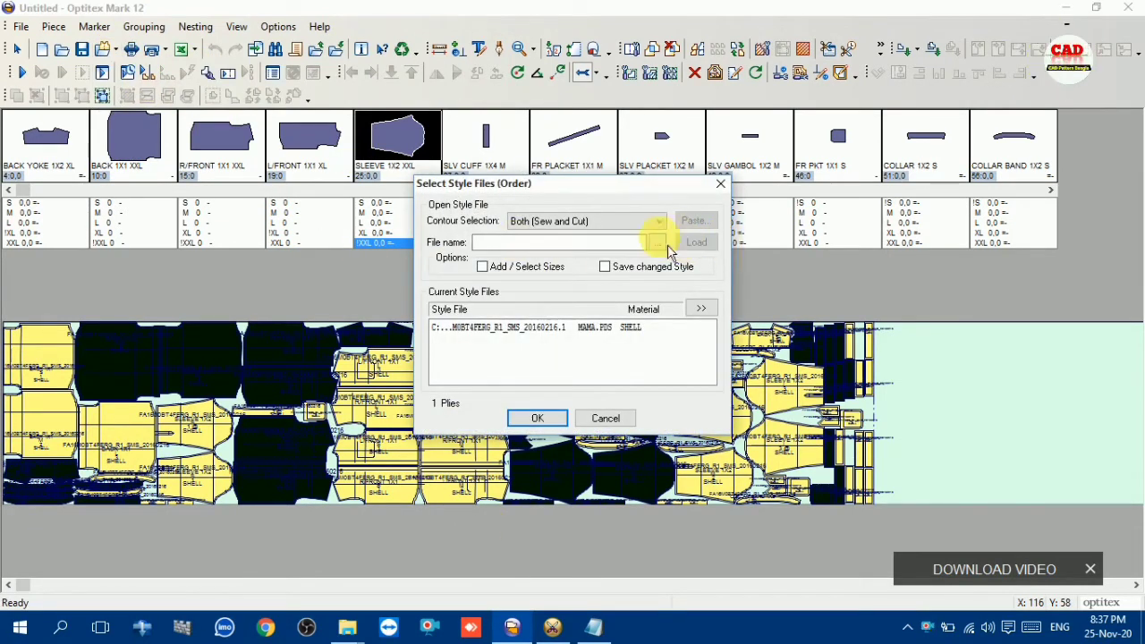
click(559, 328)
double_click(564, 331)
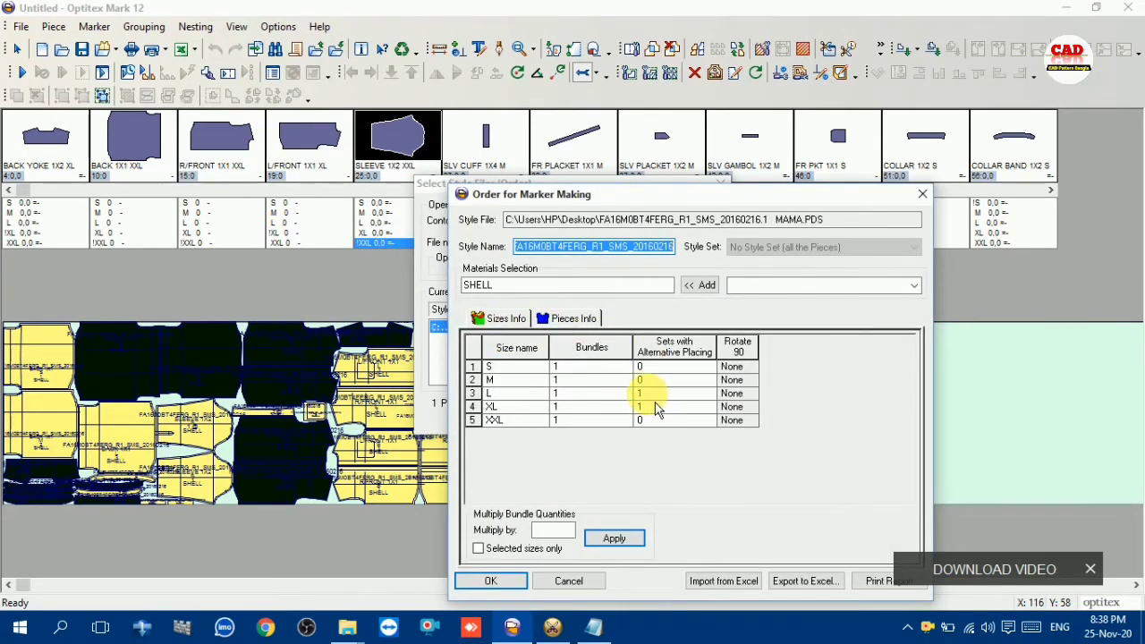
click(510, 394)
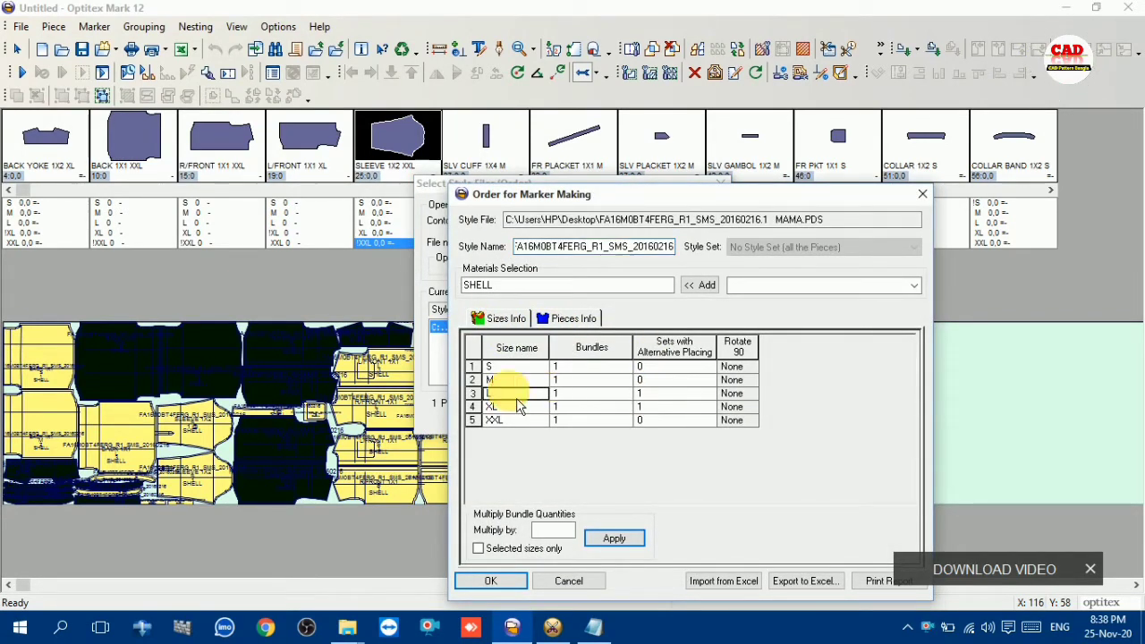
click(641, 393)
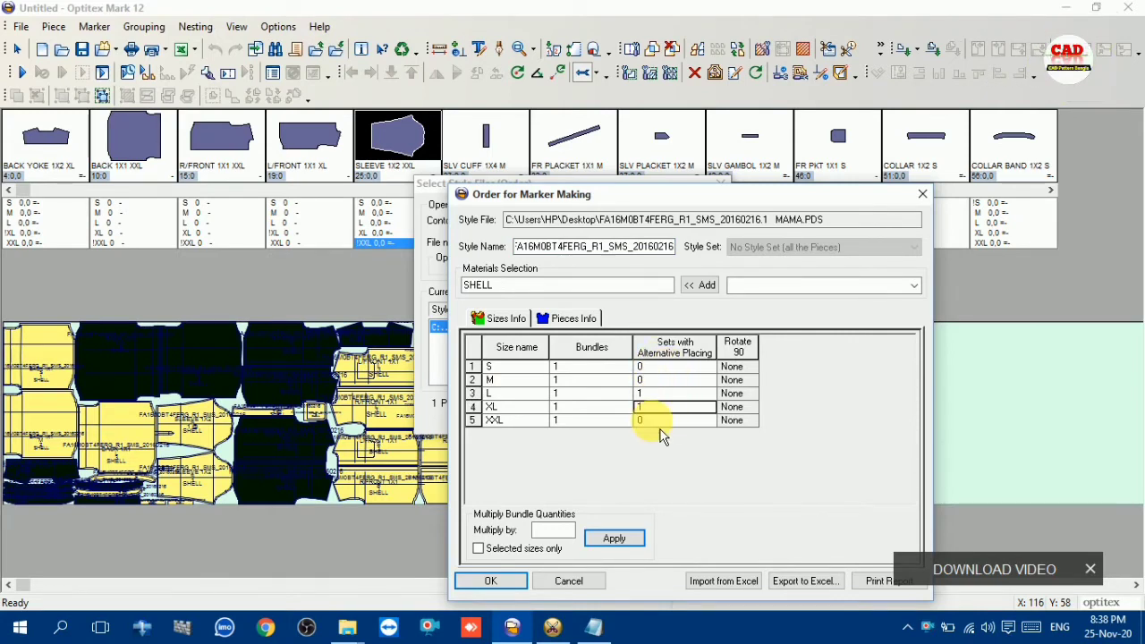
click(654, 380)
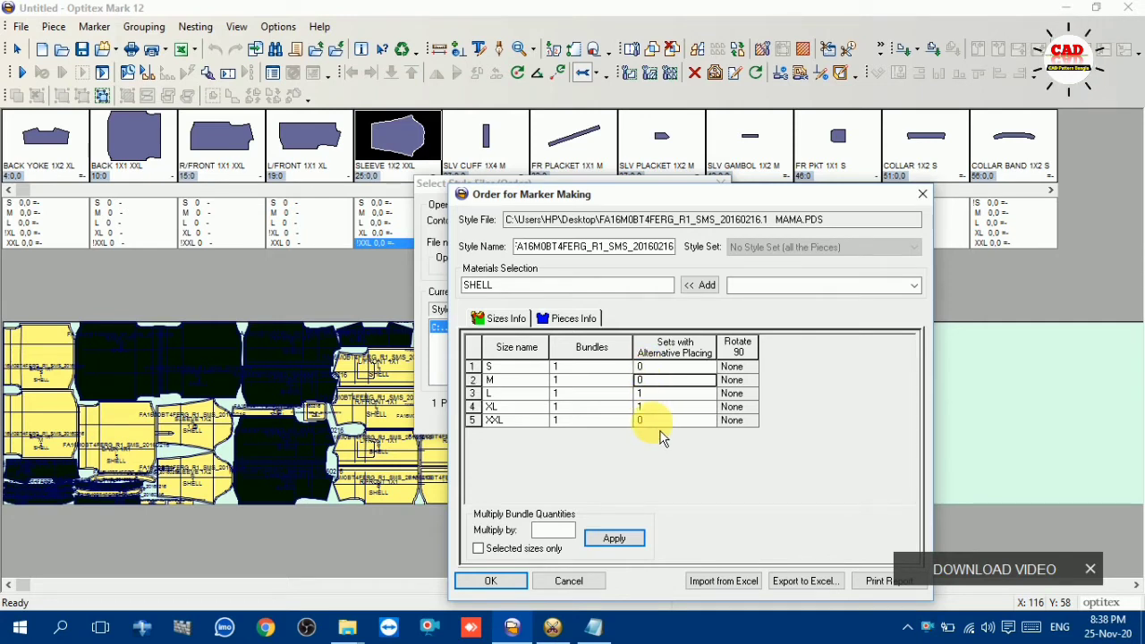
click(654, 421)
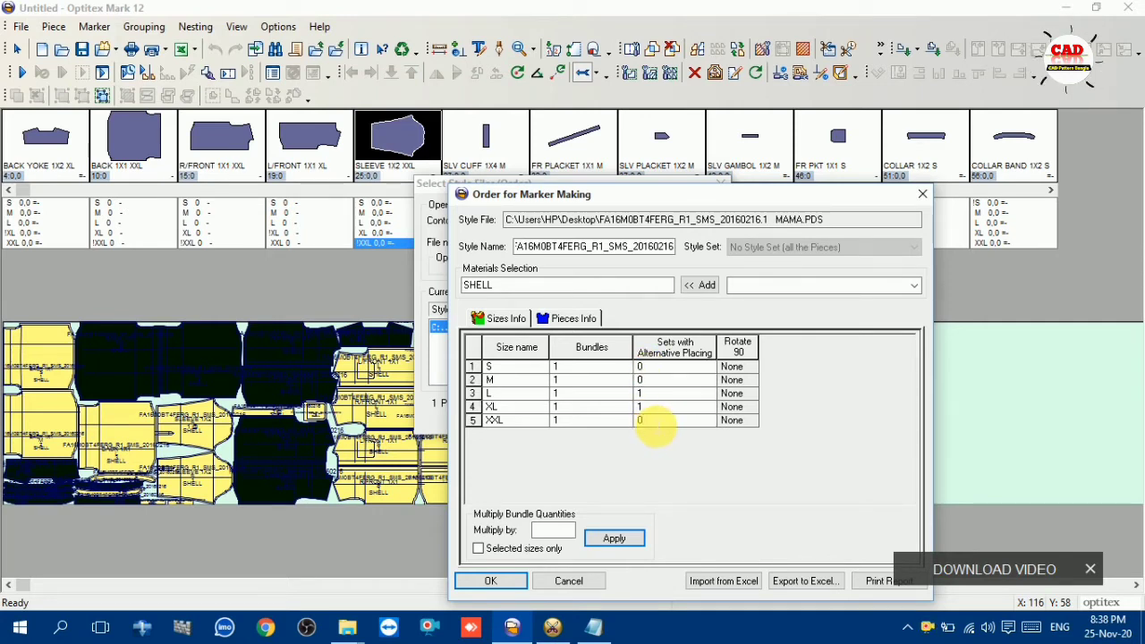
click(656, 408)
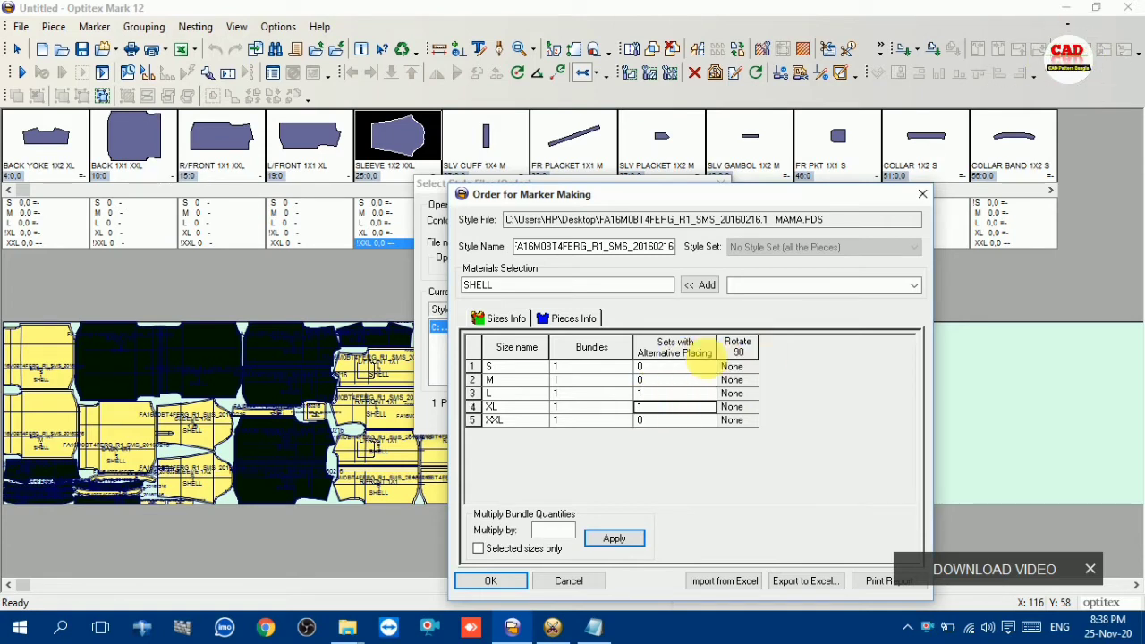
Step: Set the rotation of every piece to 1-Way, starting from the back yoke, and apply the order to the marker
click(579, 320)
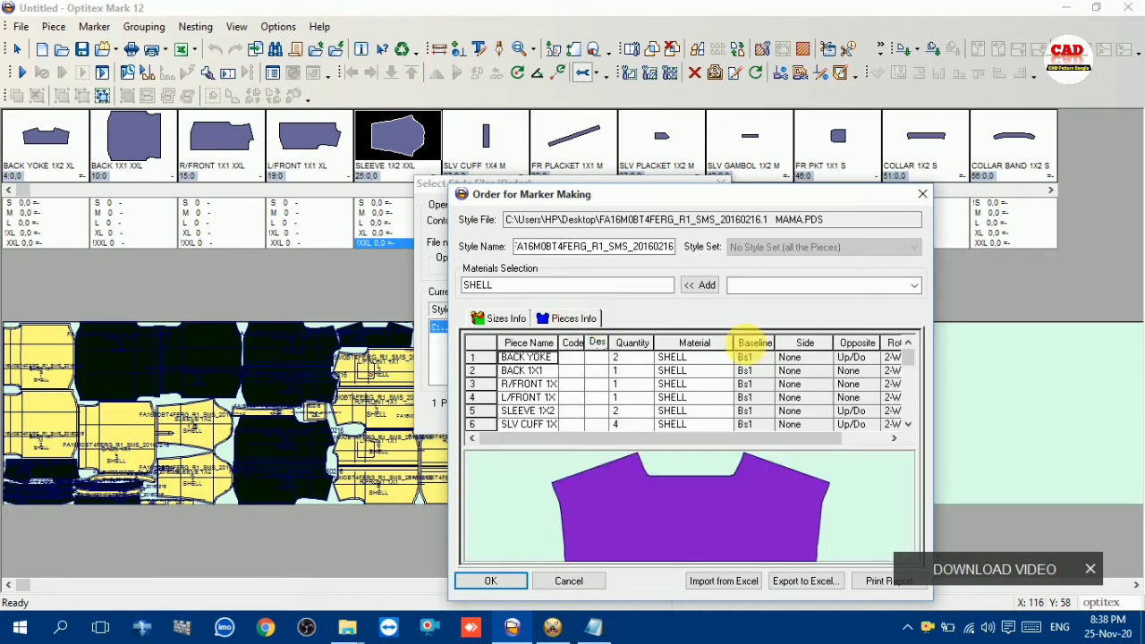
click(891, 359)
click(859, 359)
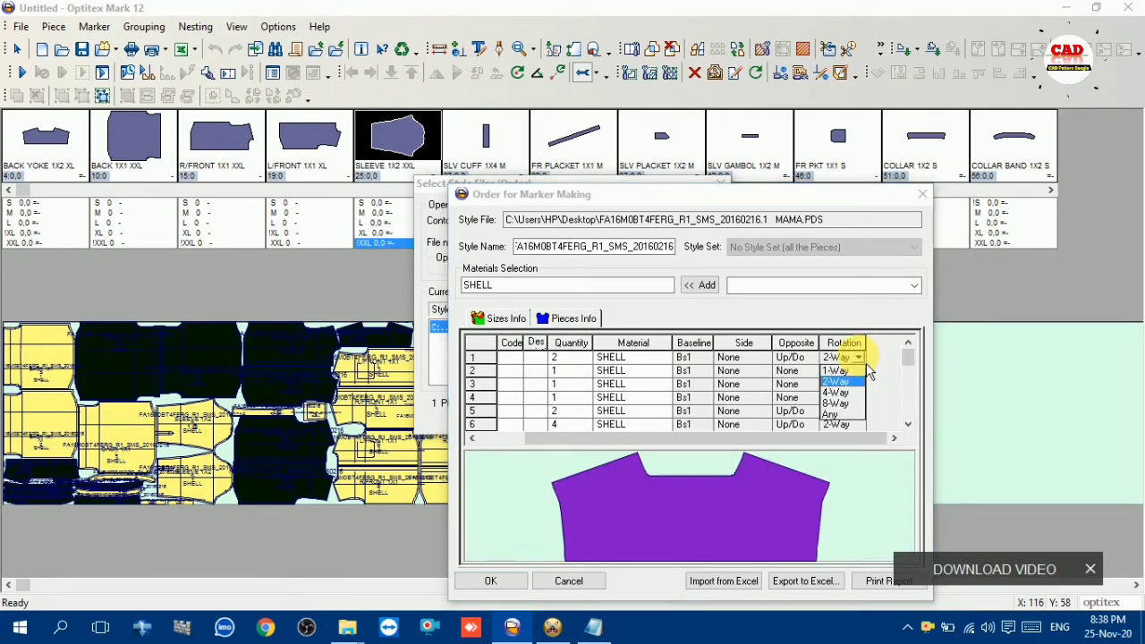
click(839, 371)
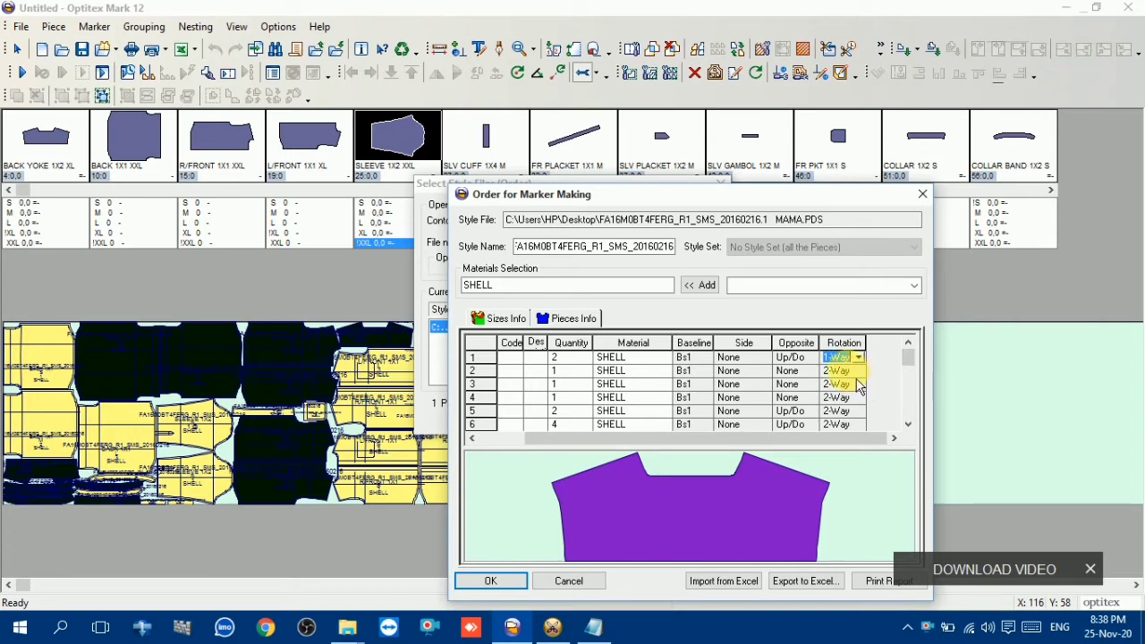
right_click(841, 358)
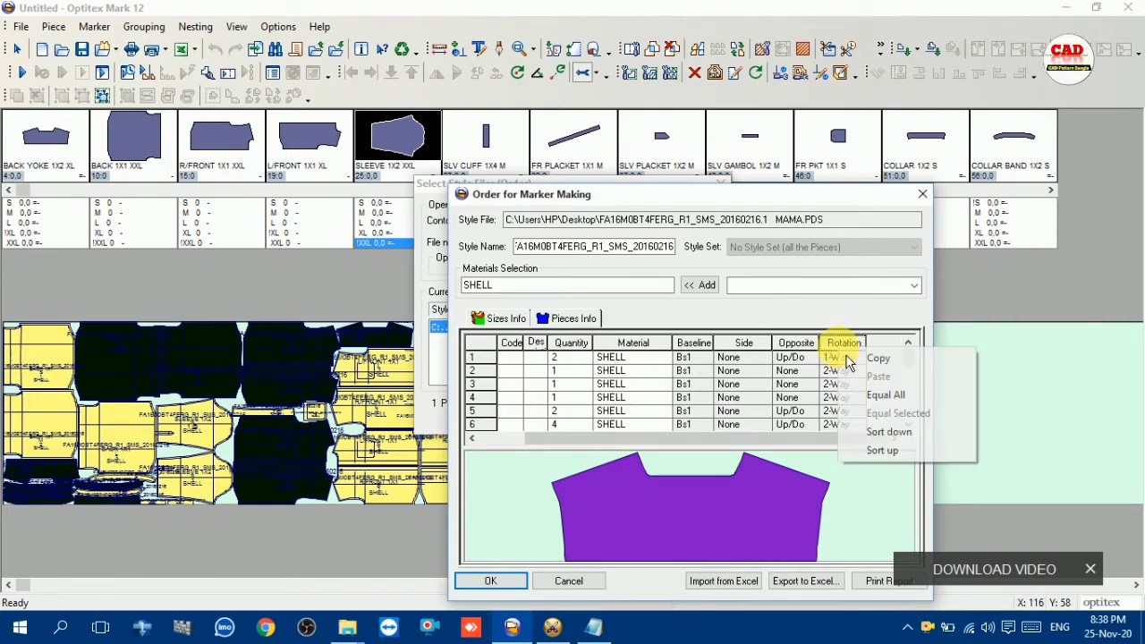
click(884, 397)
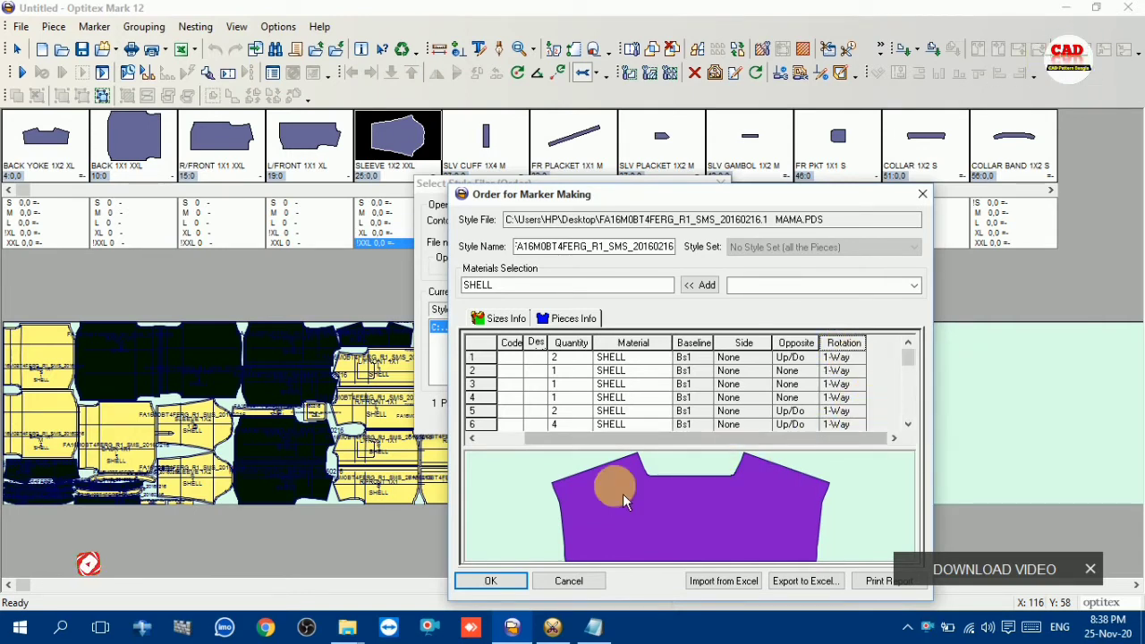
click(506, 583)
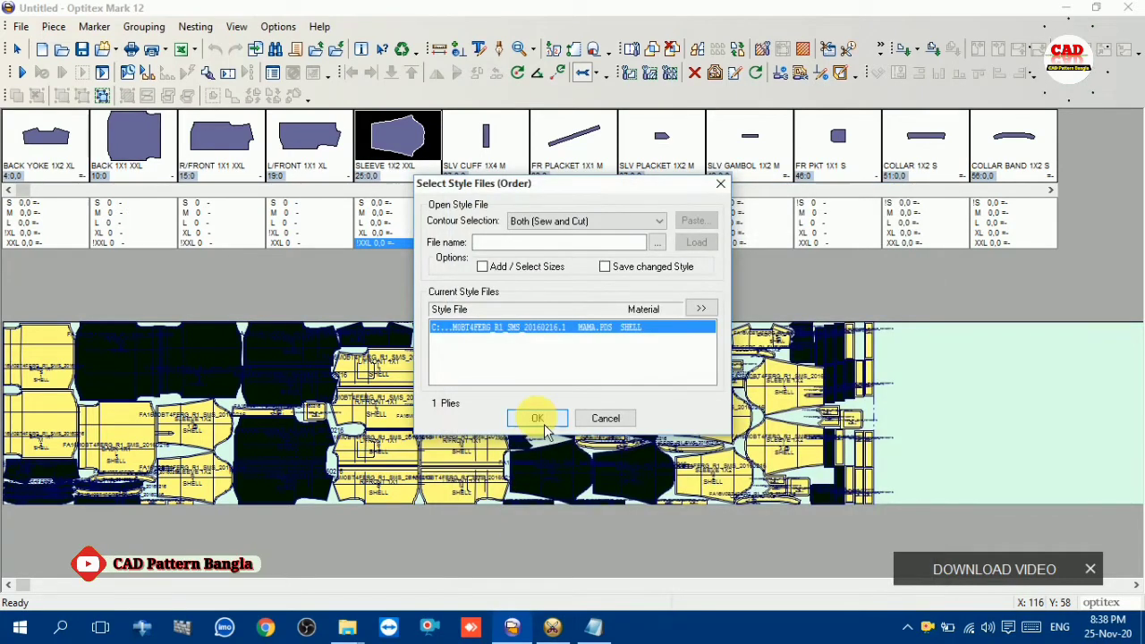
click(535, 418)
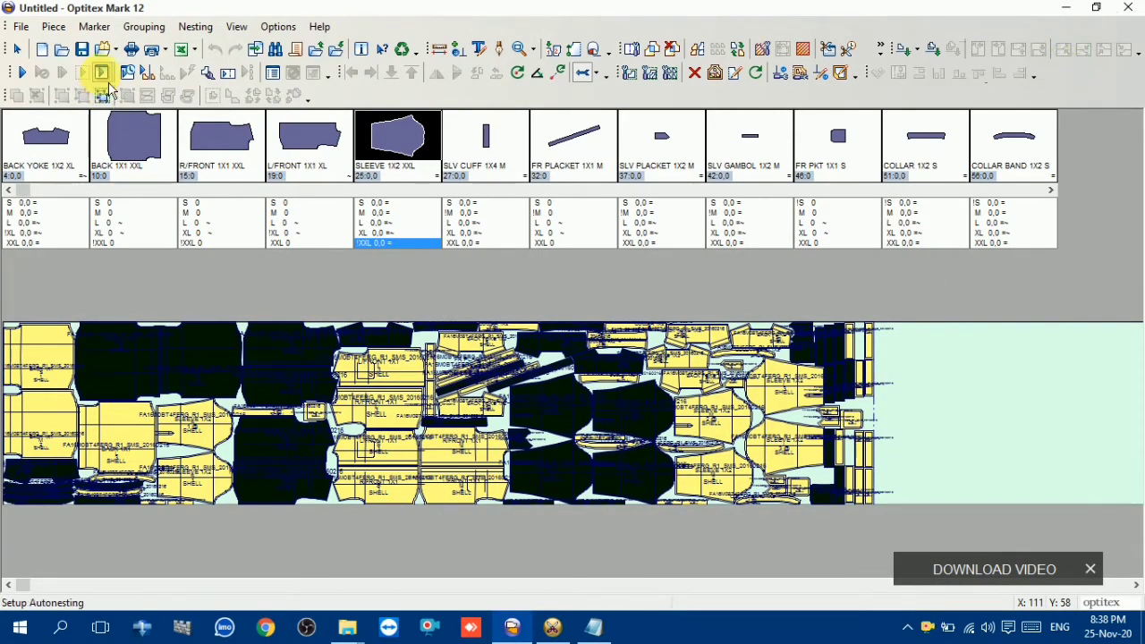
Step: Auto nest the marker with the Nesting++2 algorithm and No Groups, clearing the existing layout
click(432, 624)
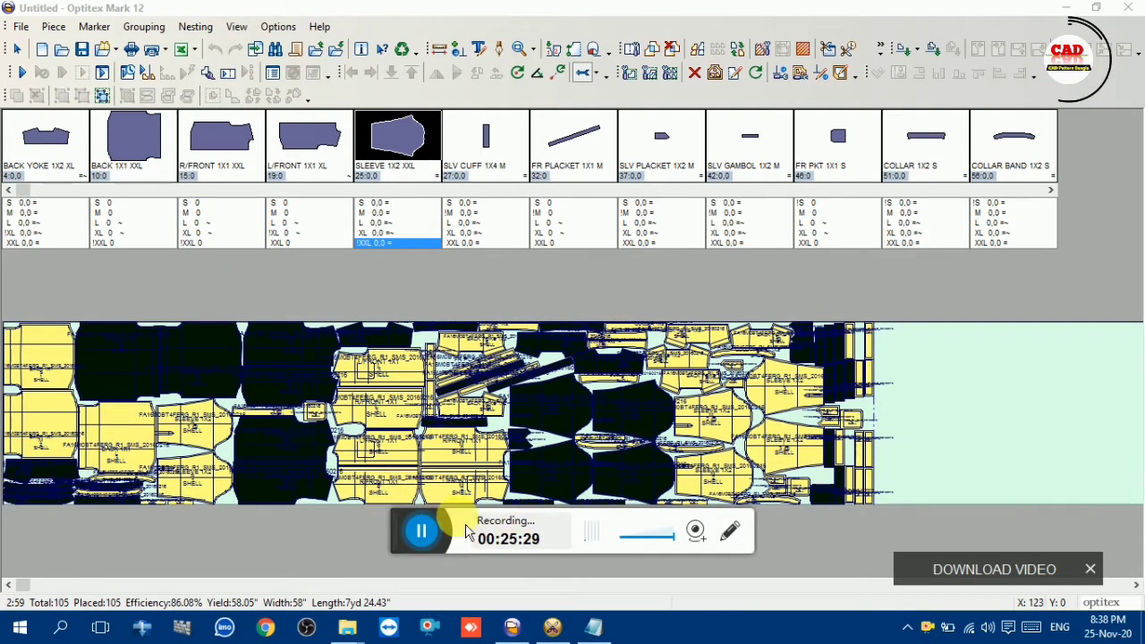
click(102, 74)
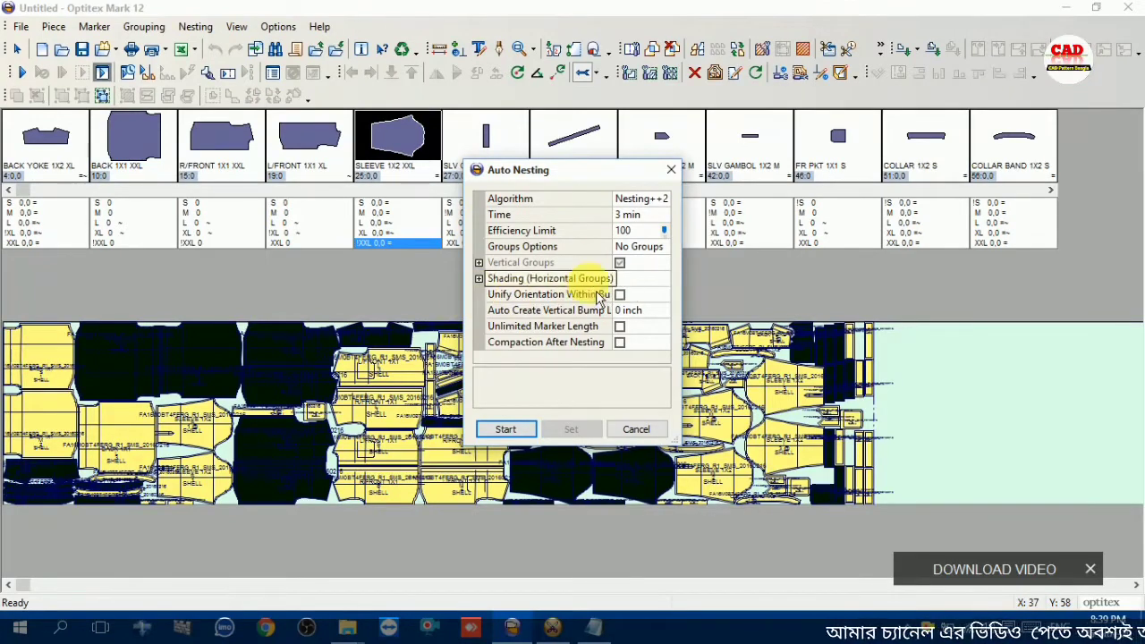
click(662, 204)
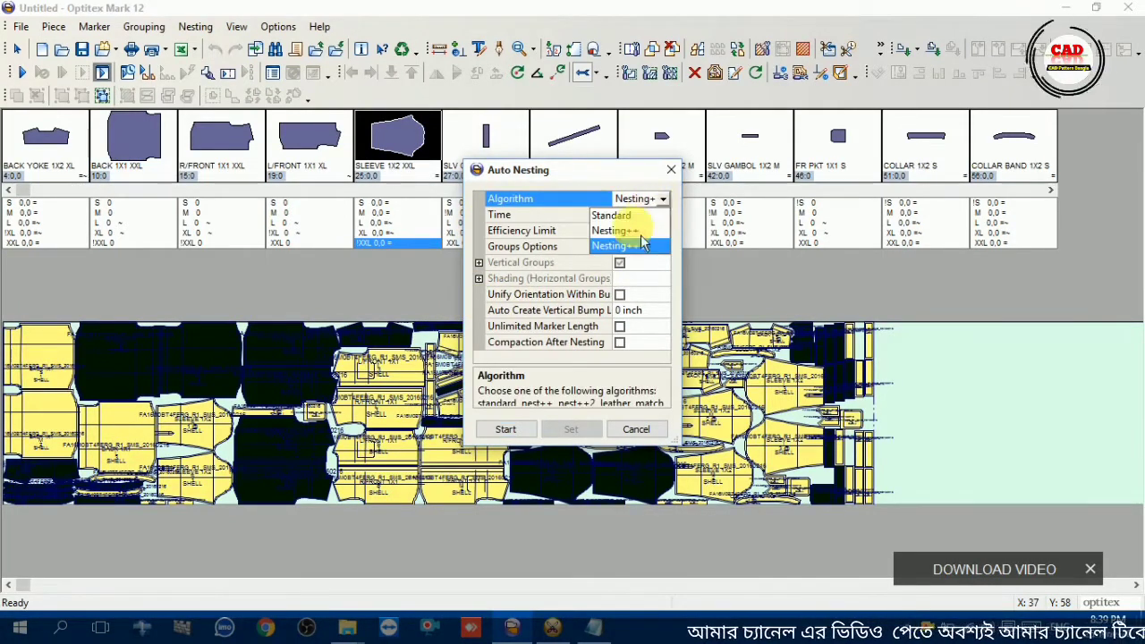
click(643, 245)
click(662, 247)
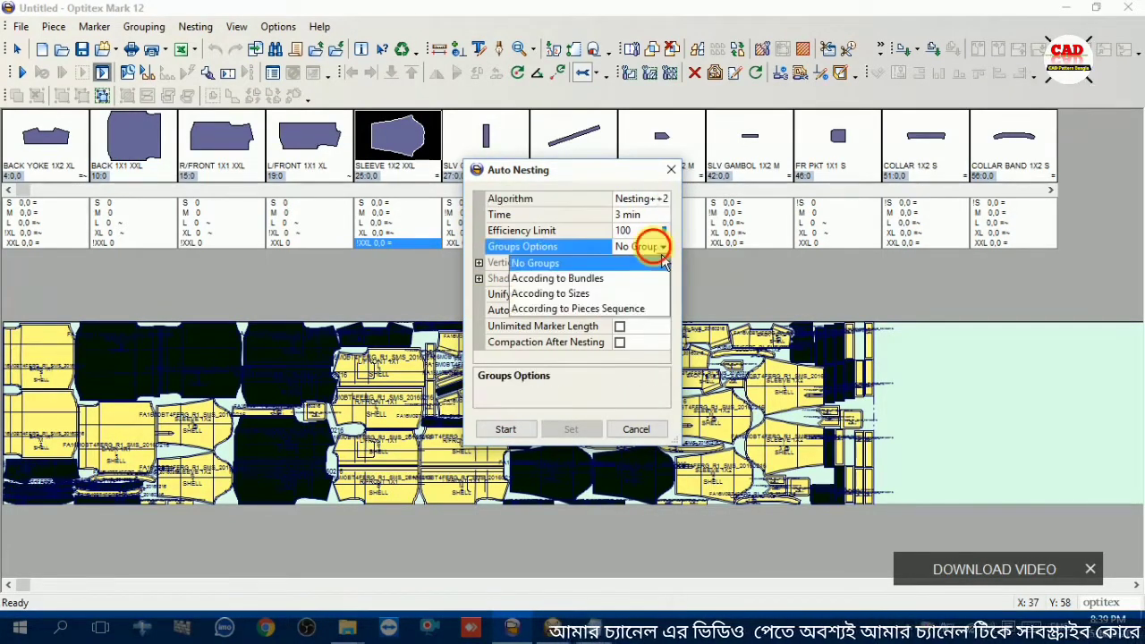
click(534, 263)
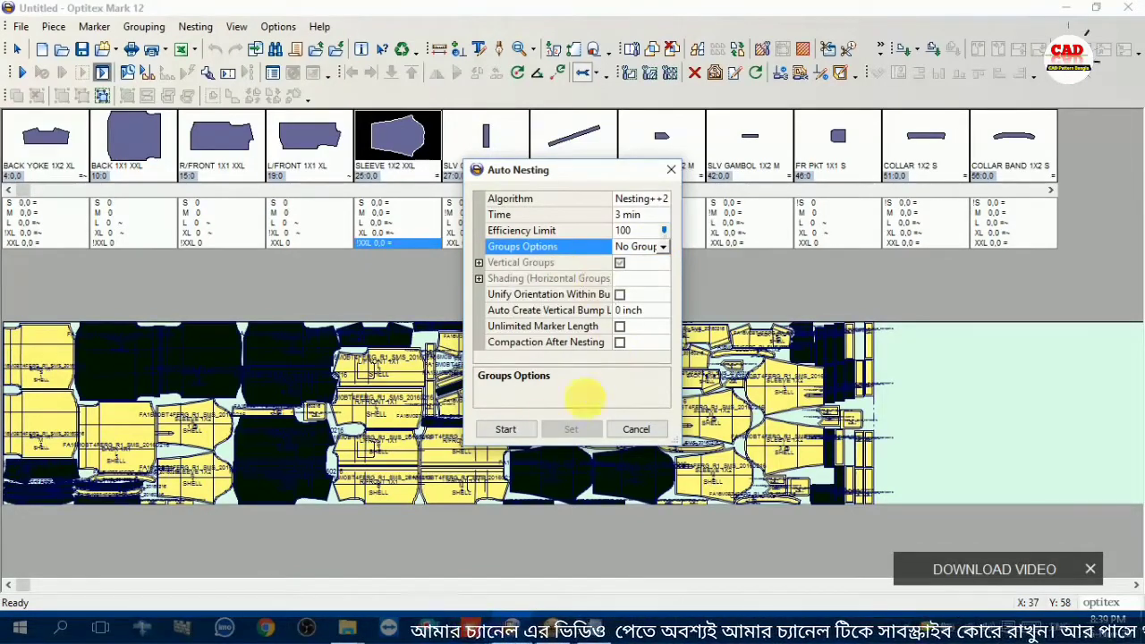
click(508, 429)
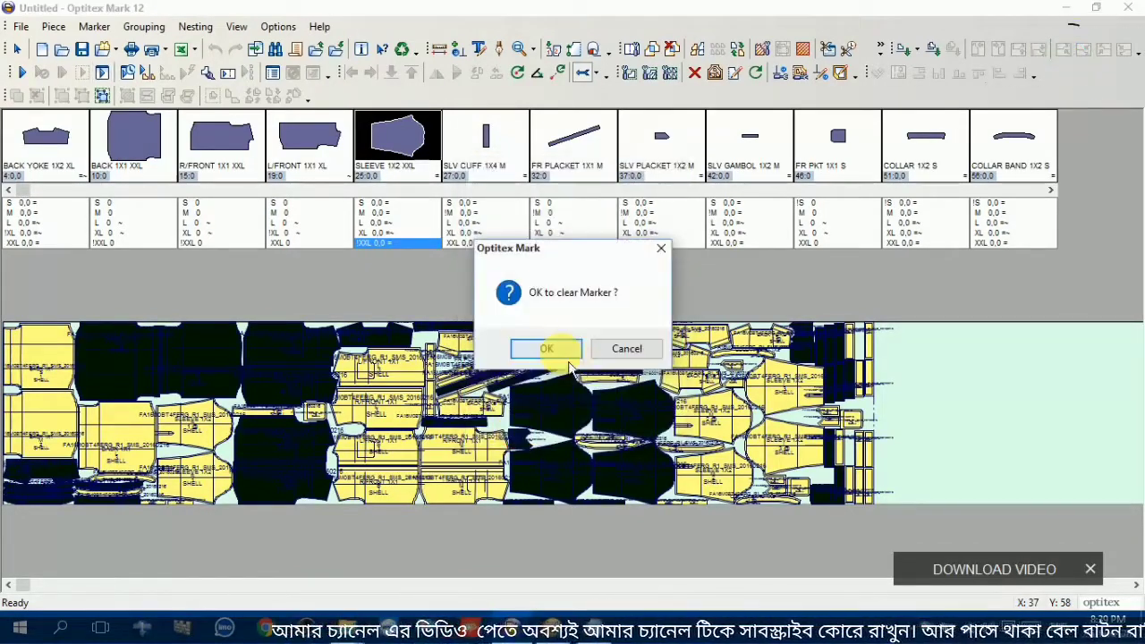
click(548, 350)
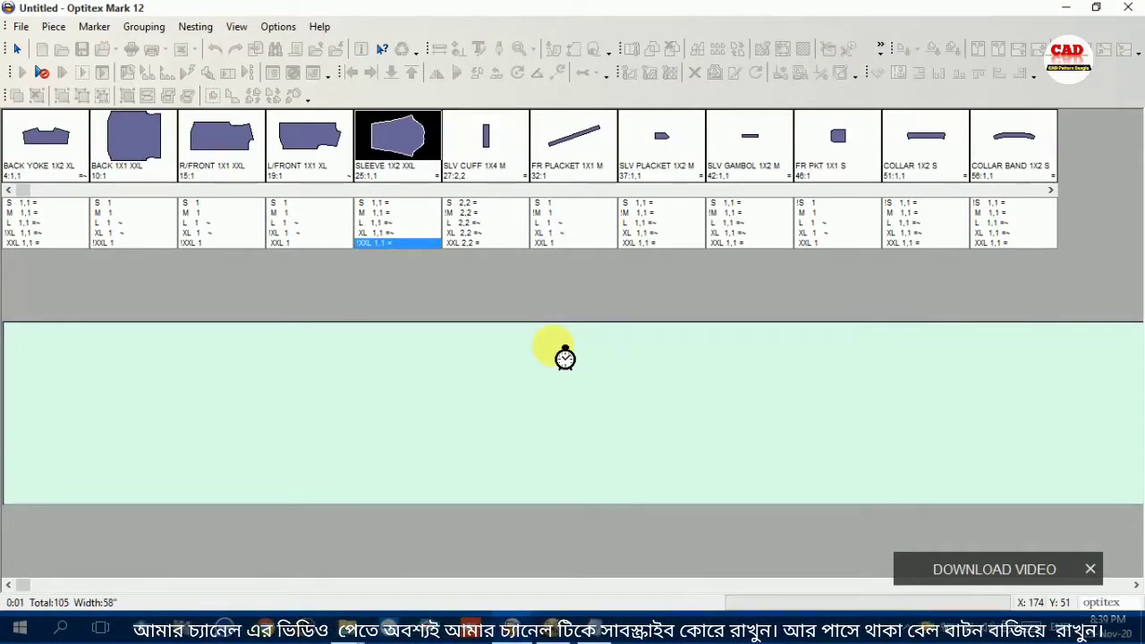
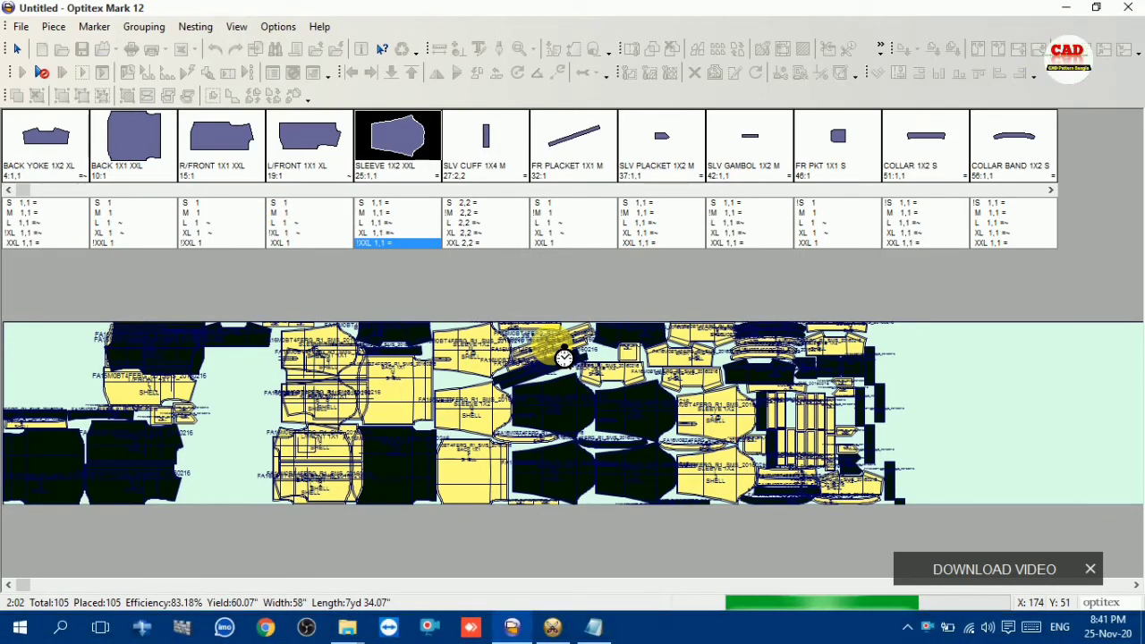
Step: Check the One Germents One Way Marker entry in Notepad's marker type list and return to Optitex Mark
click(595, 629)
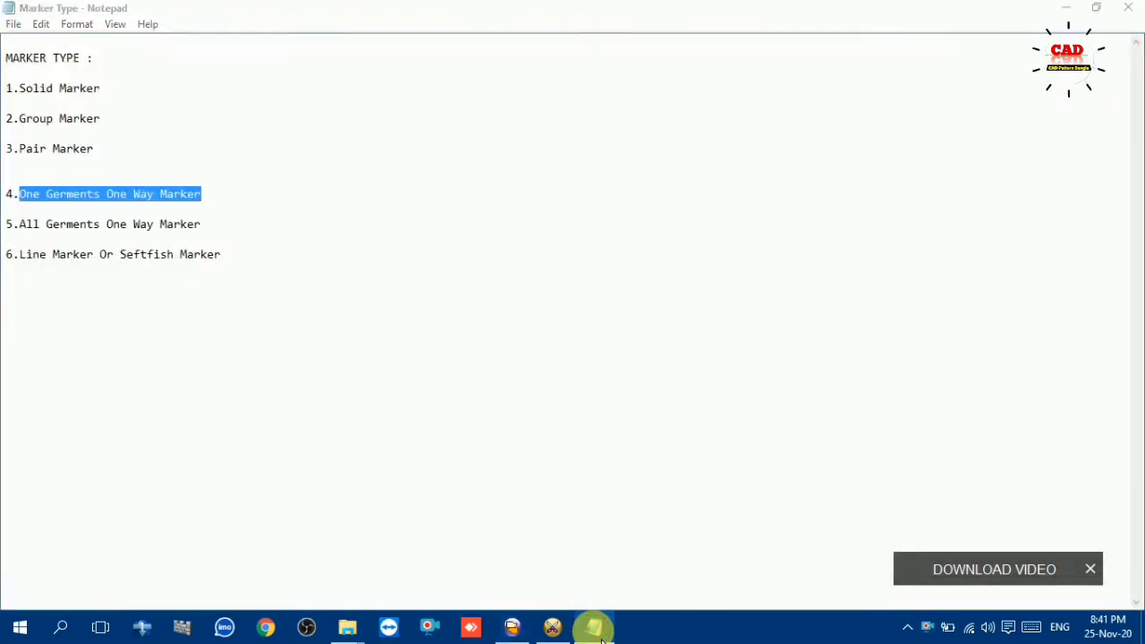
click(599, 637)
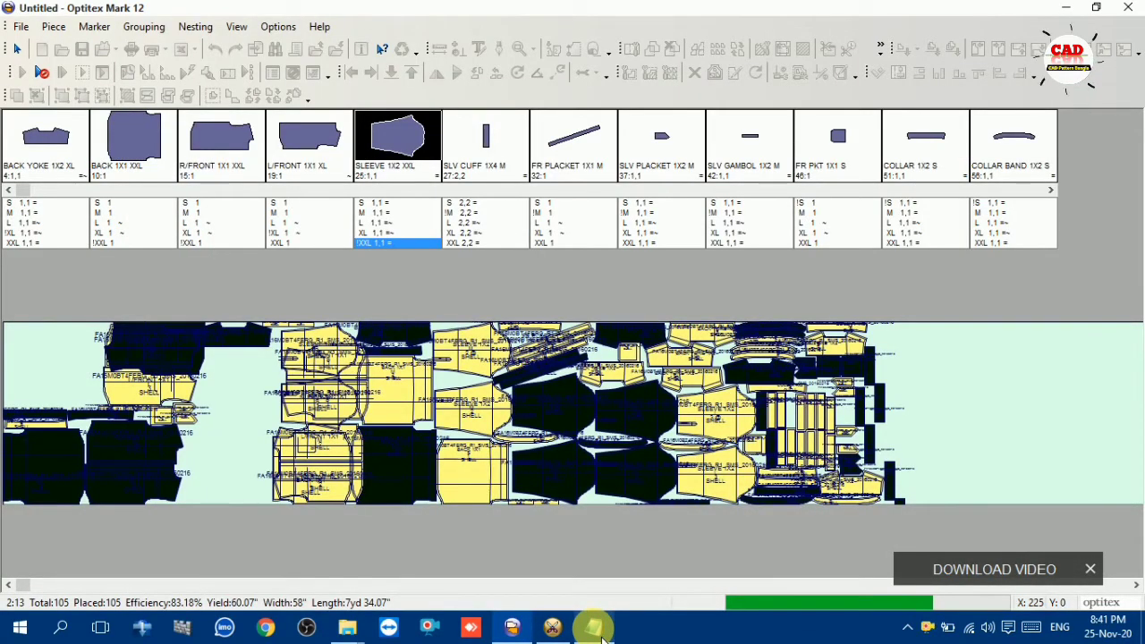
click(625, 423)
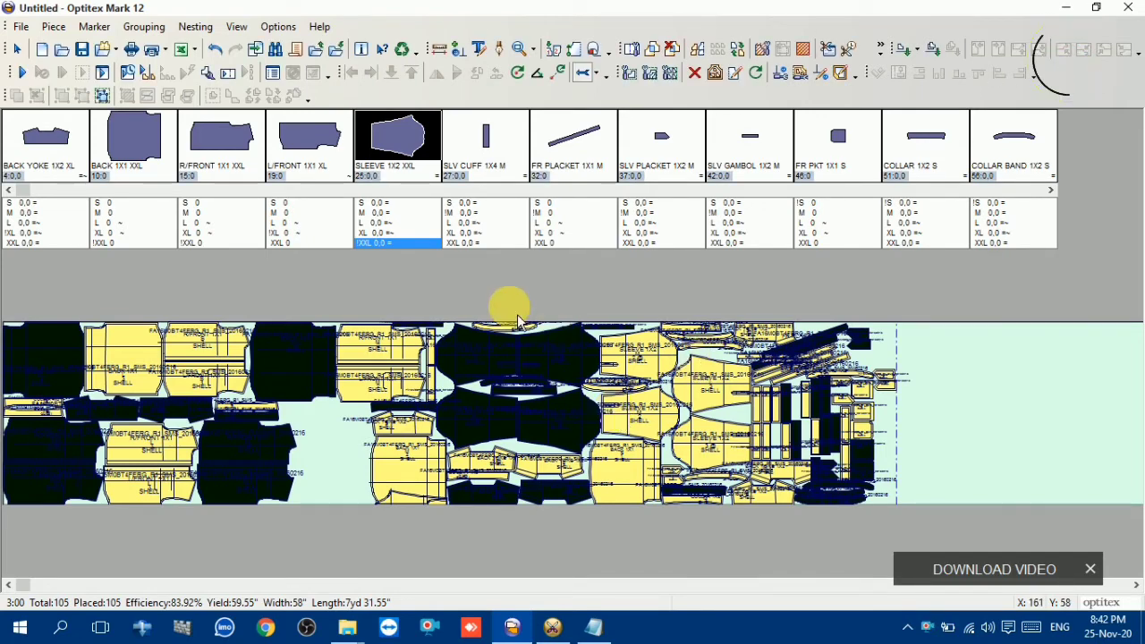
Step: Move the size S sleeve pair off the size M back into the empty gap beside it
scroll(474, 431, up, 2)
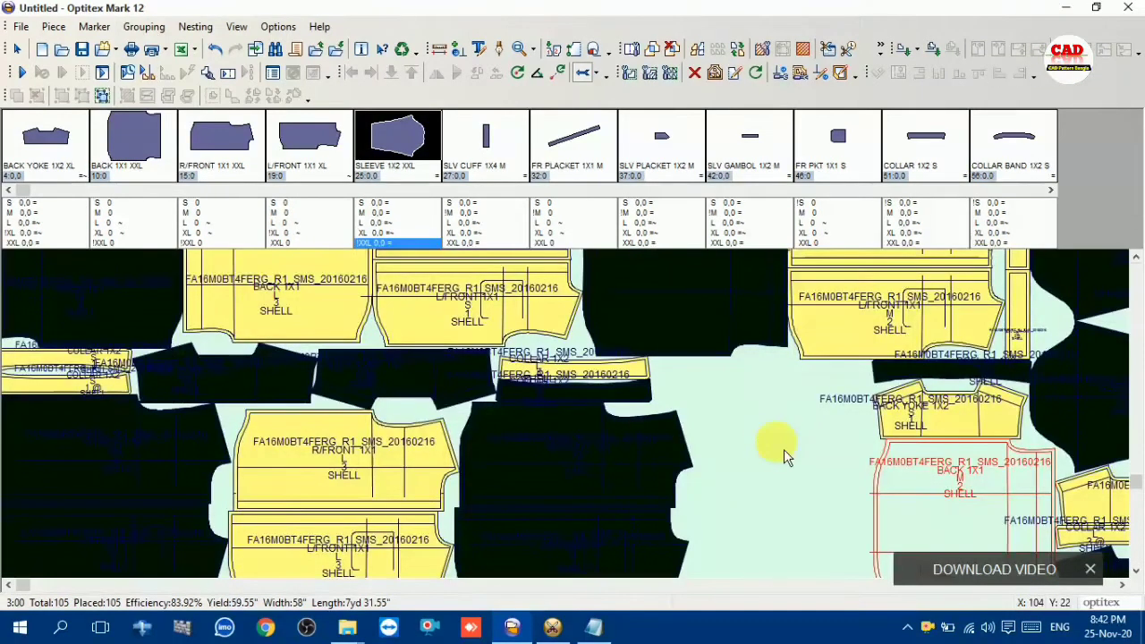
scroll(626, 470, down, 1)
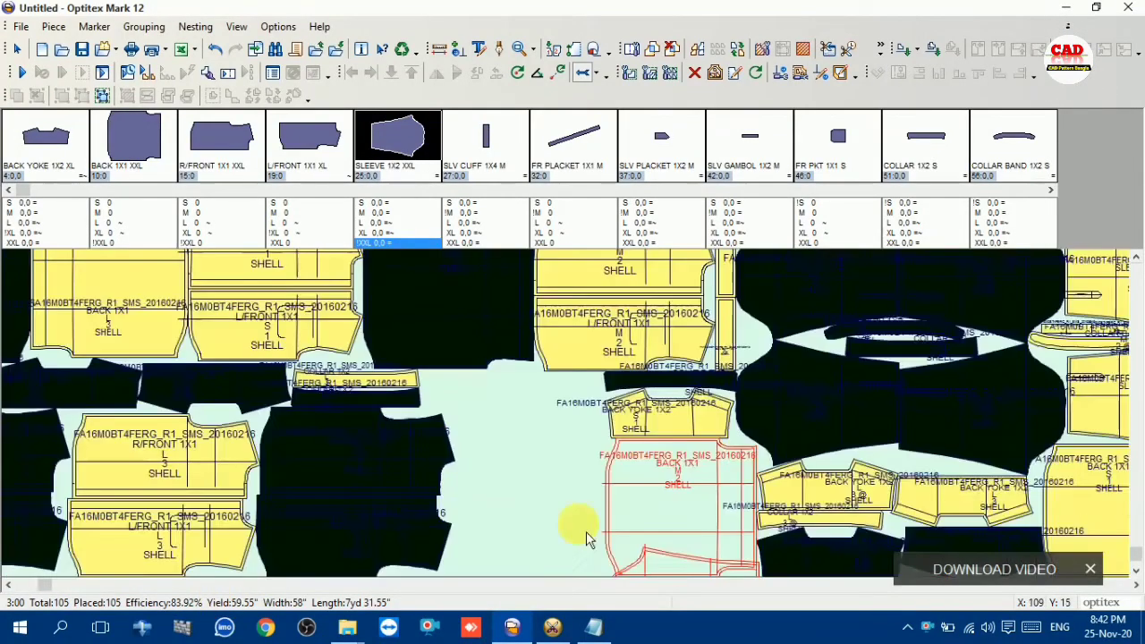
scroll(626, 534, up, 1)
click(544, 528)
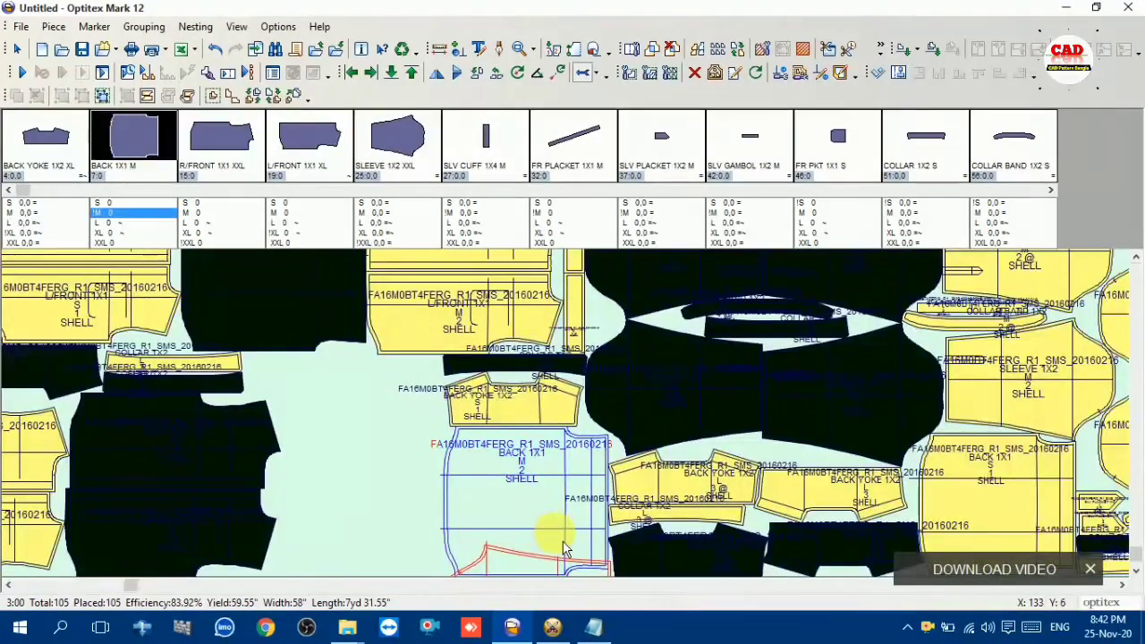
click(531, 570)
drag(533, 571, 340, 501)
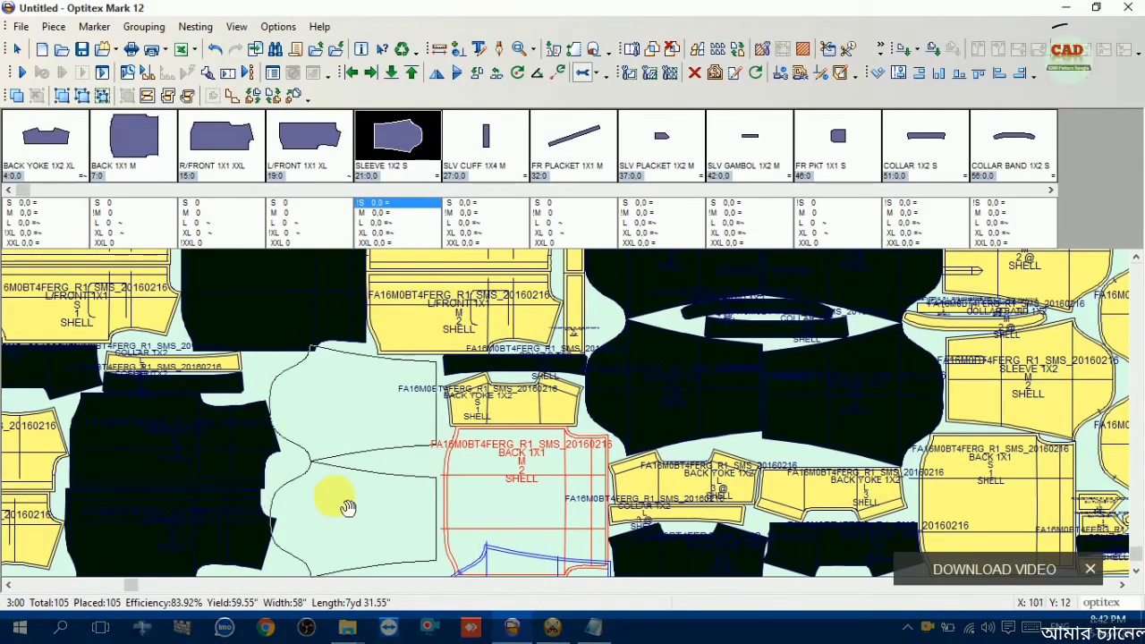
click(403, 472)
scroll(512, 483, down, 3)
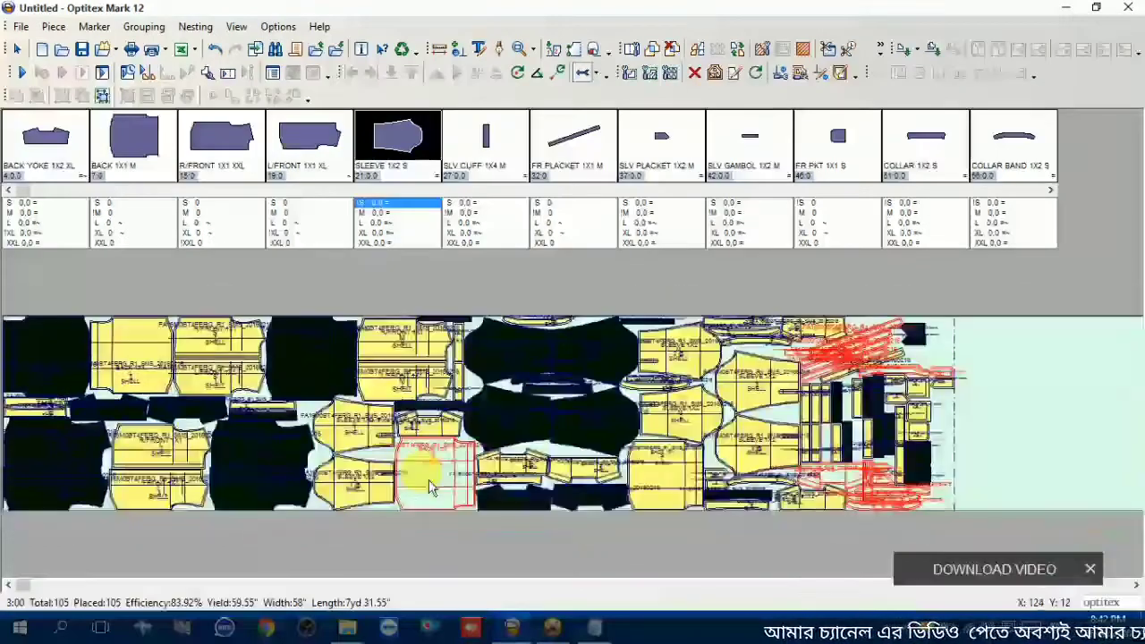
Step: Examine the size M and XXL backs and the overlapping front placket and sleeve gambol pieces near the marker's end
click(426, 482)
click(816, 347)
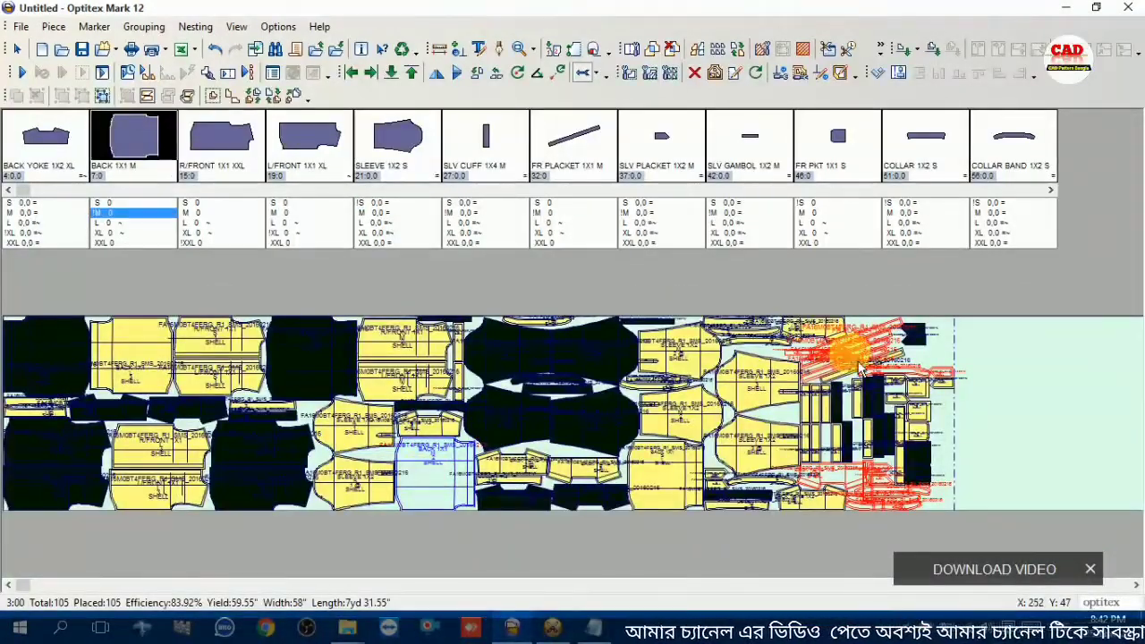
scroll(582, 394, up, 4)
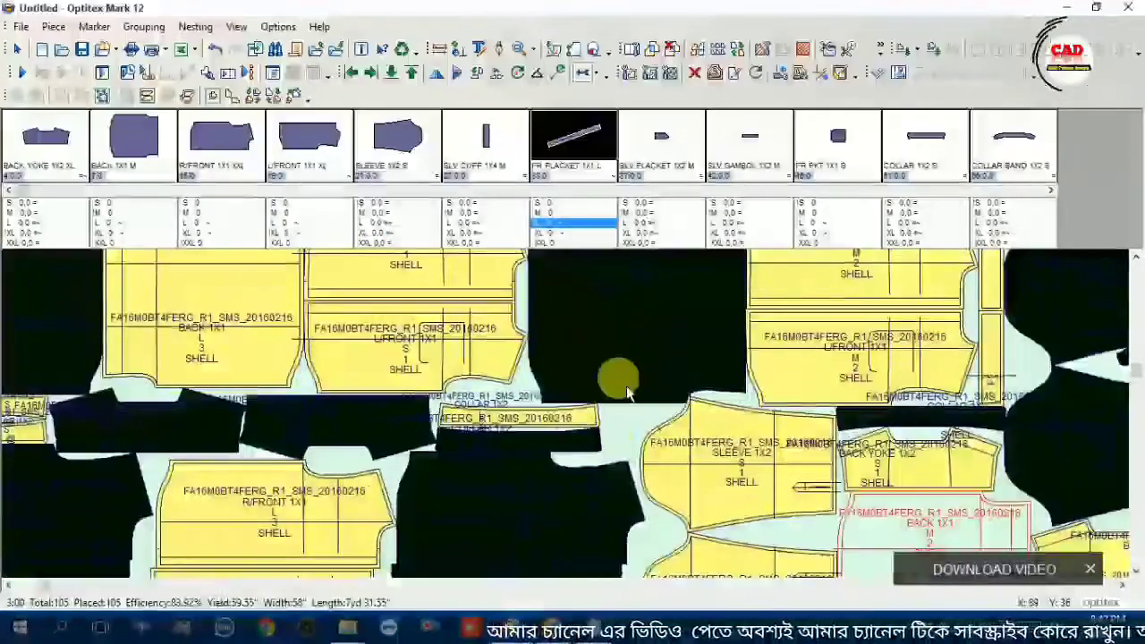
click(575, 427)
scroll(581, 409, down, 4)
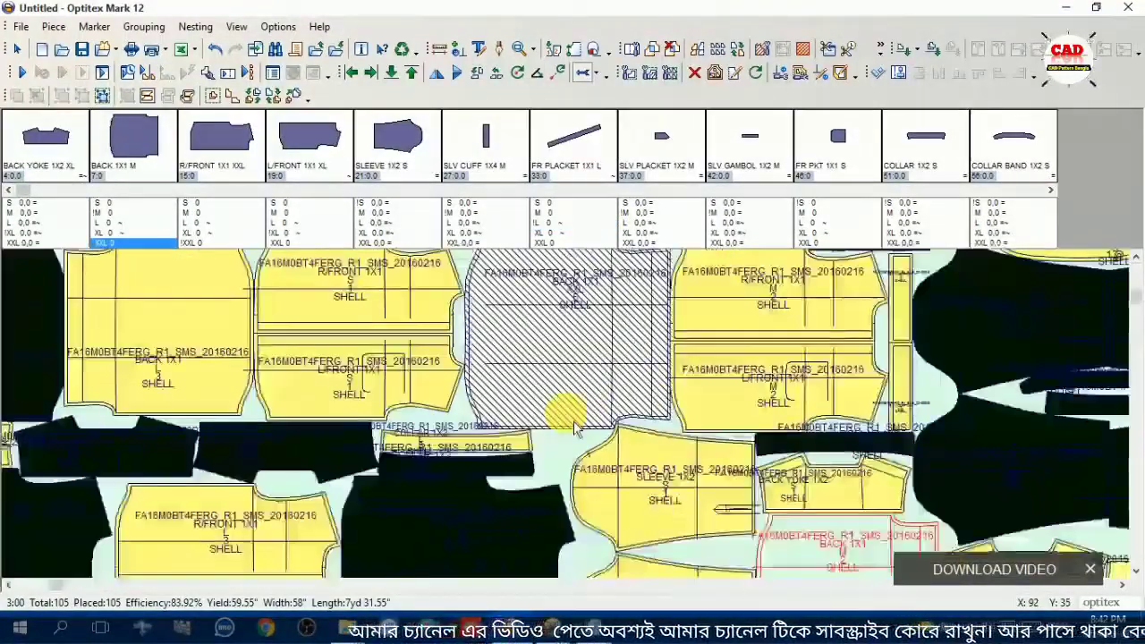
scroll(414, 399, down, 2)
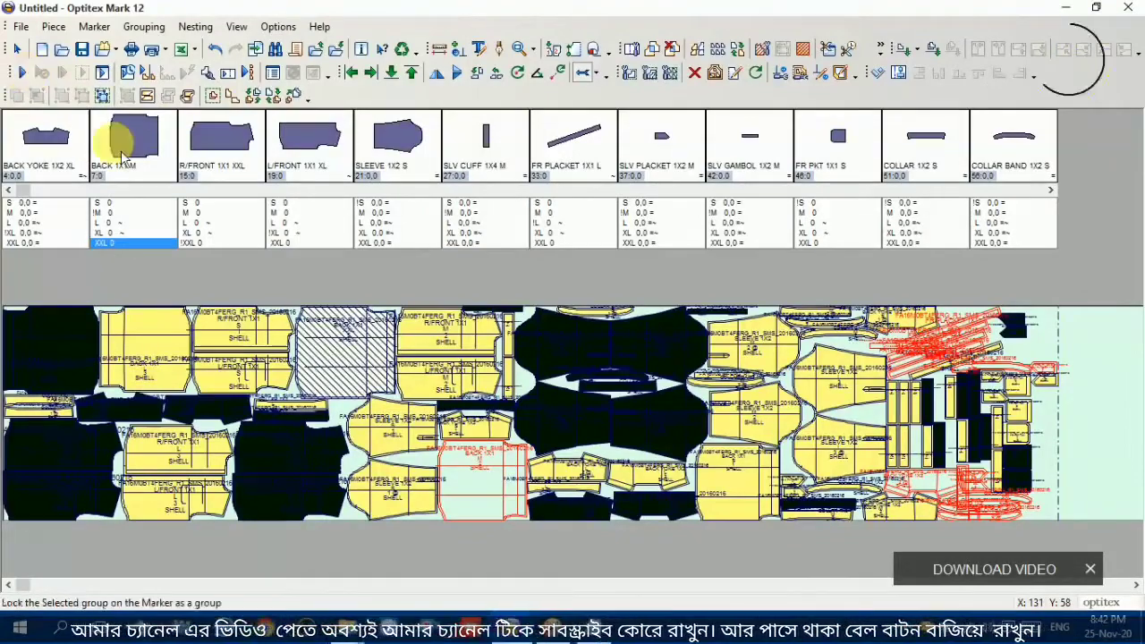
scroll(949, 376, up, 3)
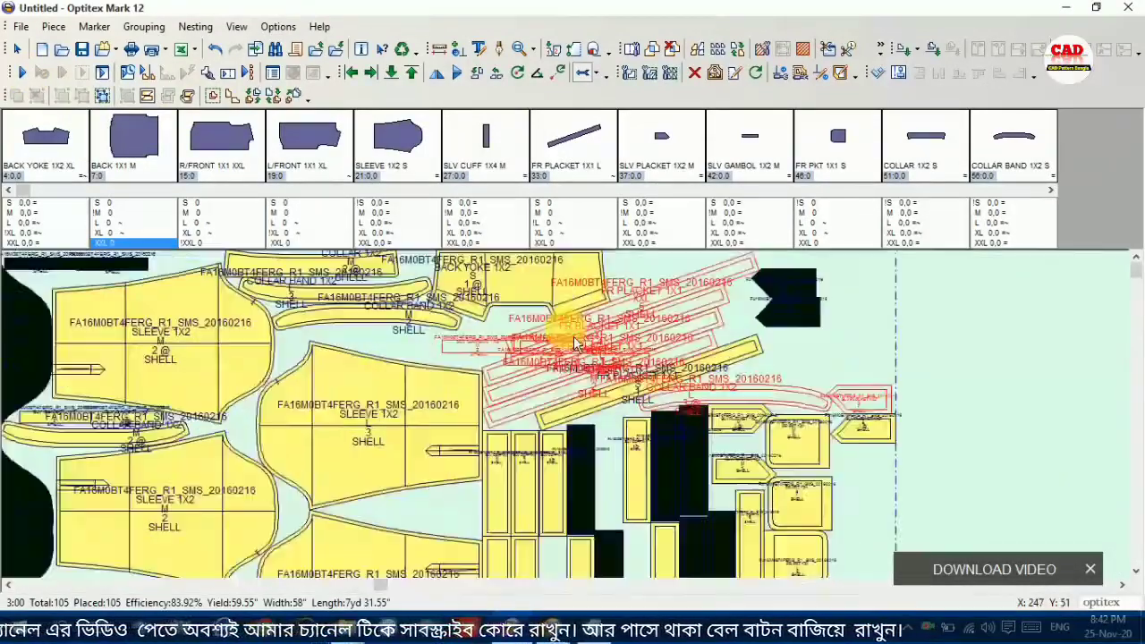
scroll(587, 429, up, 2)
click(575, 402)
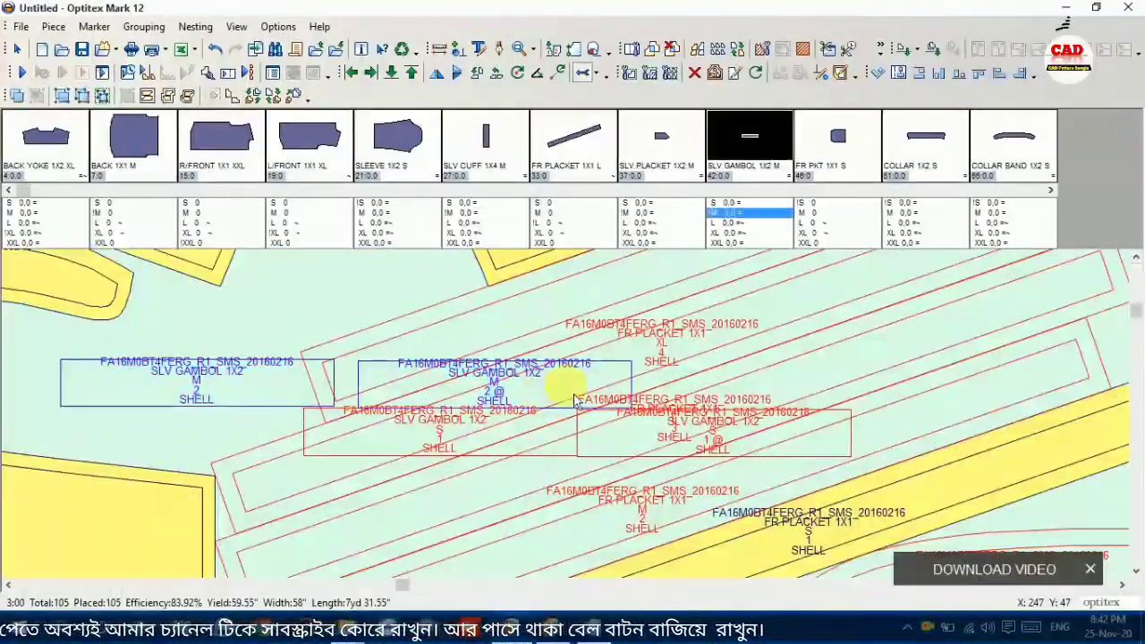
click(550, 302)
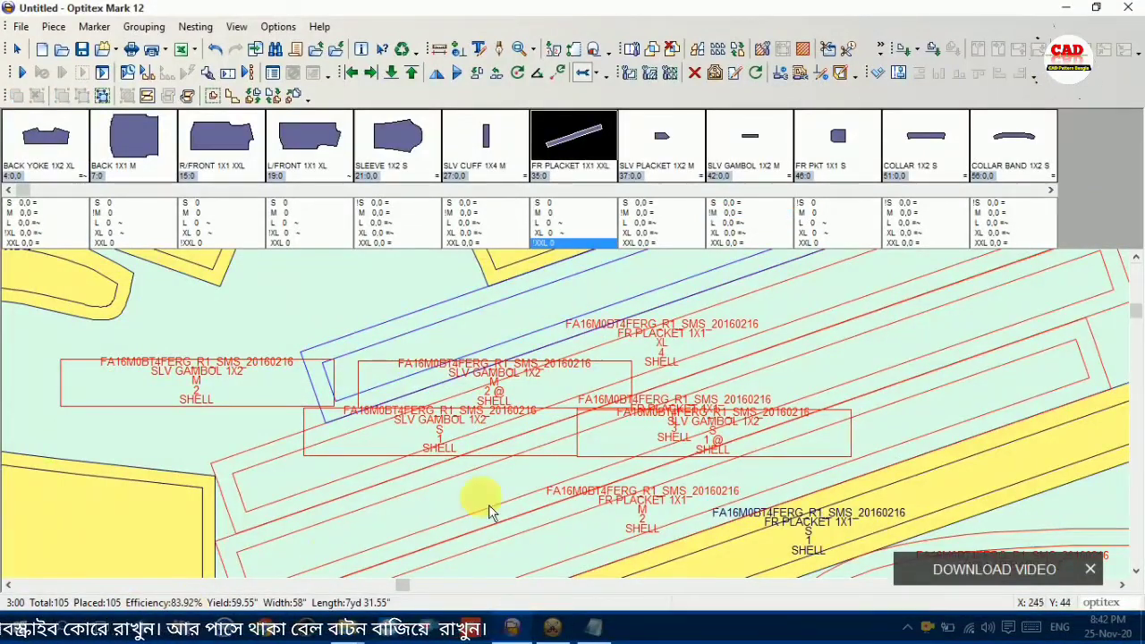
scroll(550, 407, down, 3)
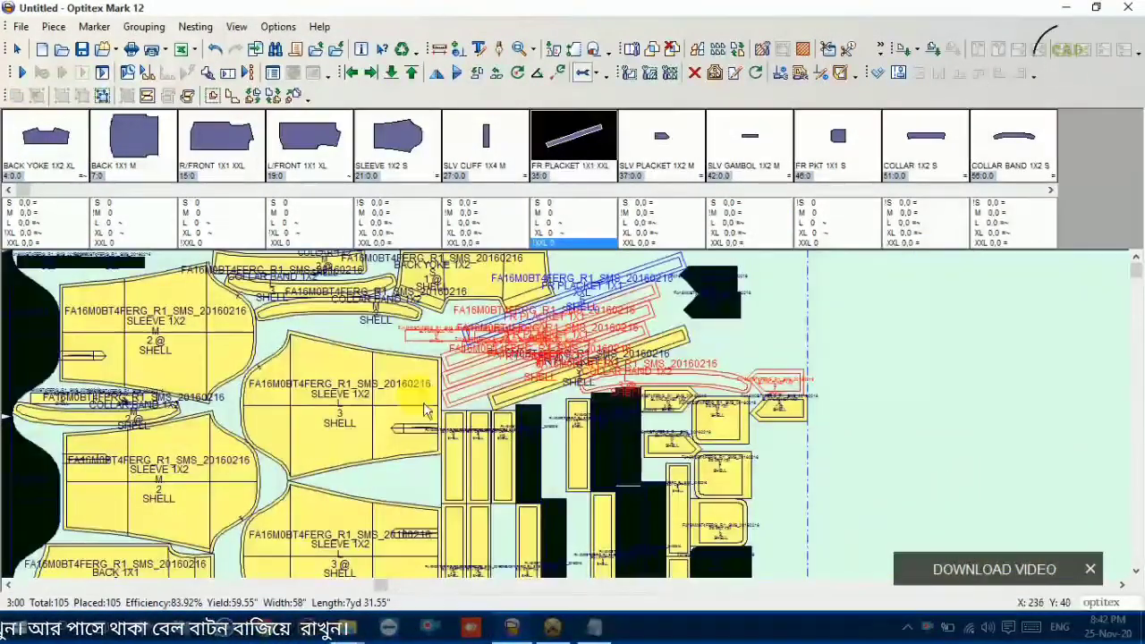
scroll(555, 394, down, 2)
scroll(564, 412, down, 2)
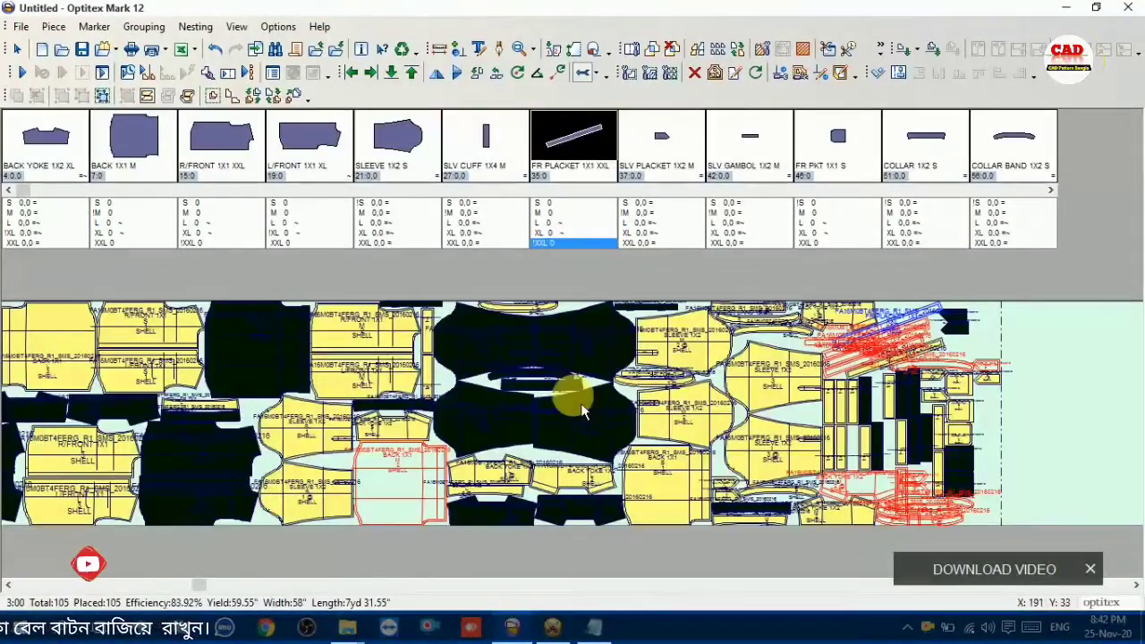
scroll(581, 403, up, 2)
Step: Check the marker type list in Notepad, and examine the direction of the size L and XXL sleeve pairs in Optitex Mark
click(594, 626)
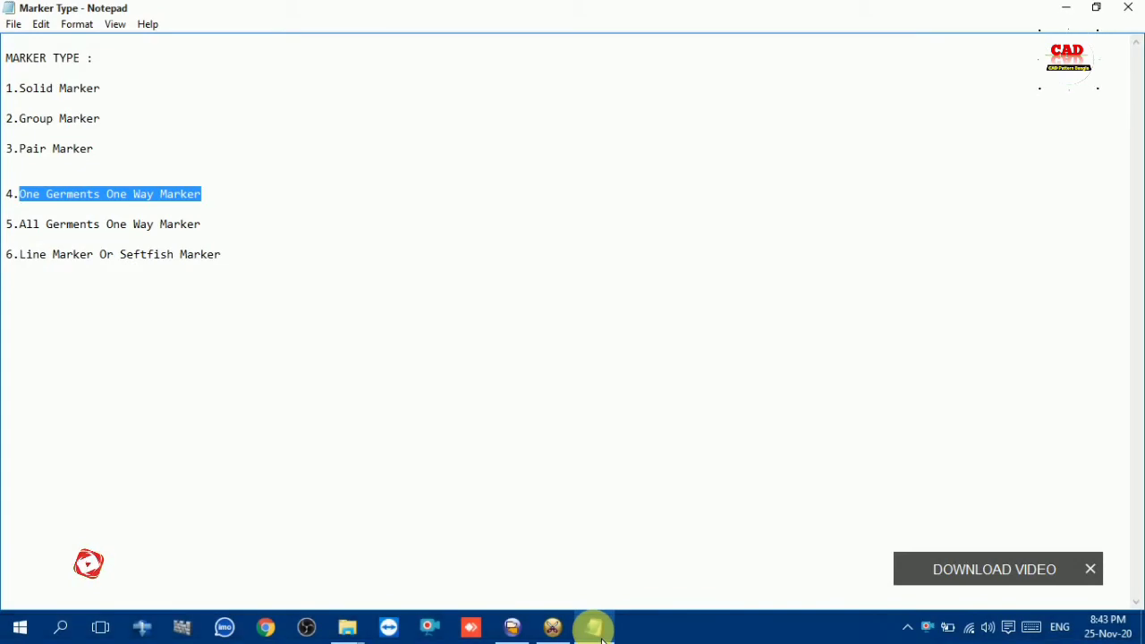
click(602, 637)
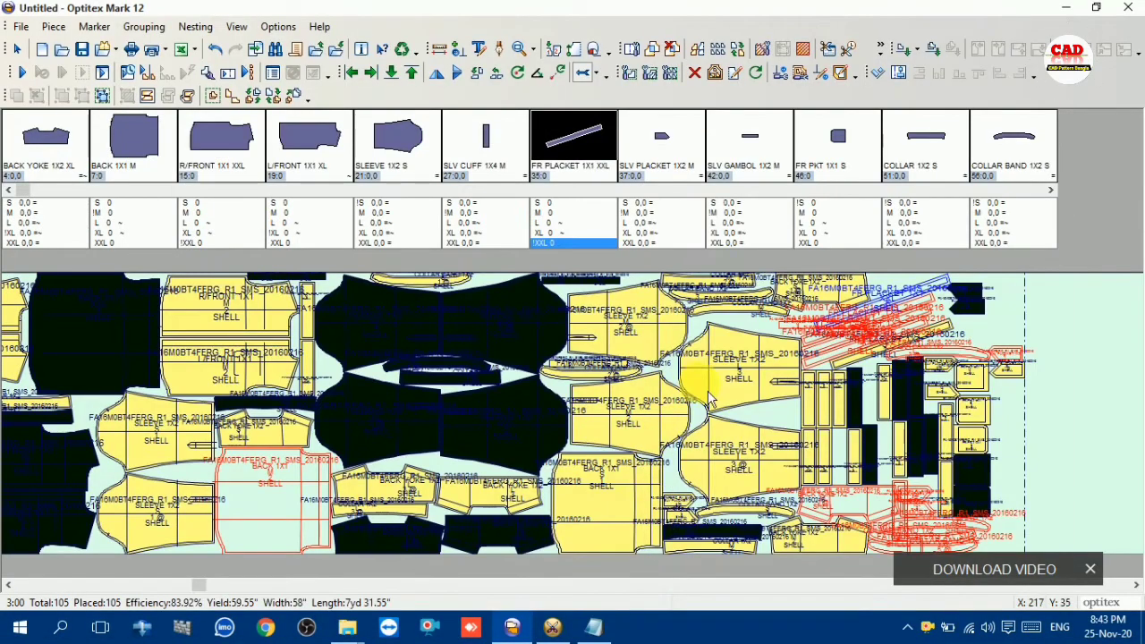
scroll(570, 412, up, 2)
scroll(570, 411, up, 1)
click(693, 517)
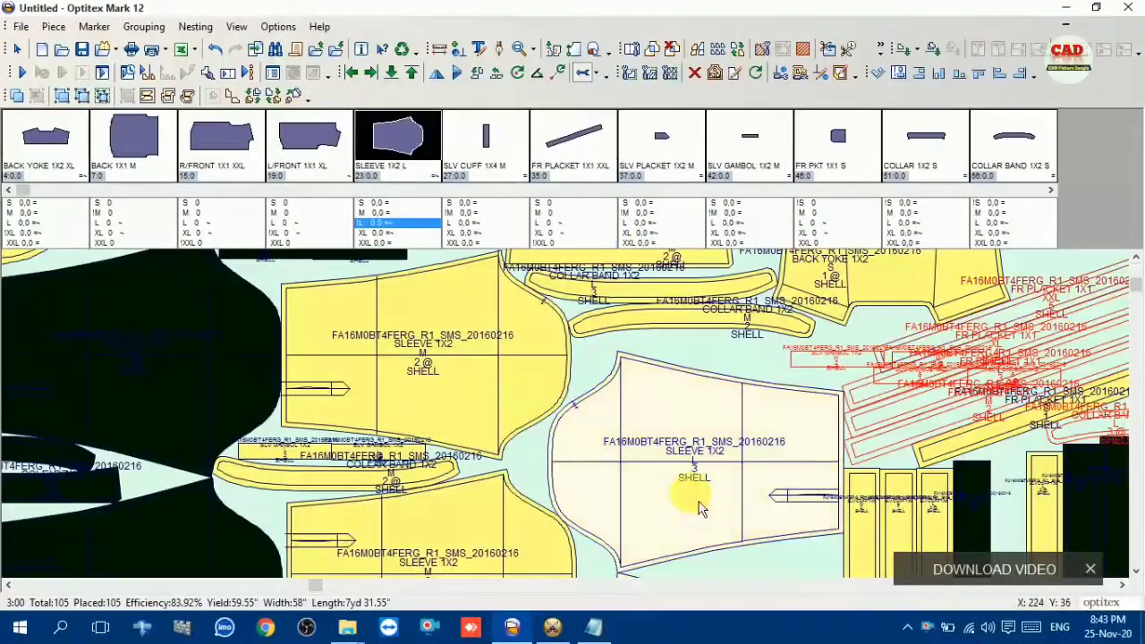
scroll(671, 526, down, 2)
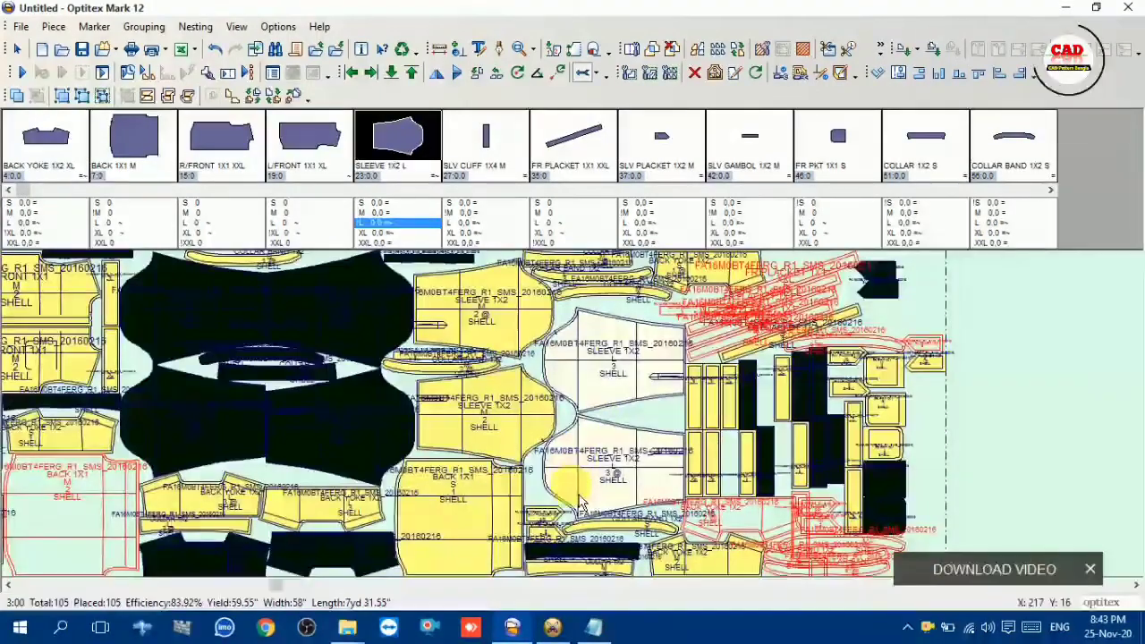
scroll(559, 510, down, 1)
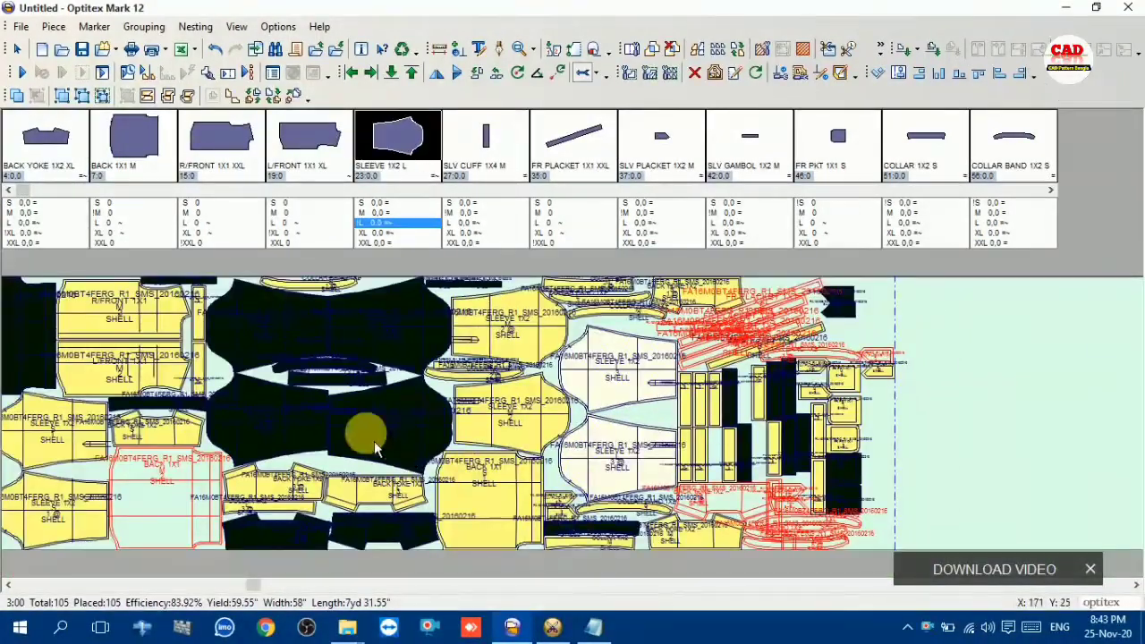
scroll(410, 403, up, 2)
click(557, 356)
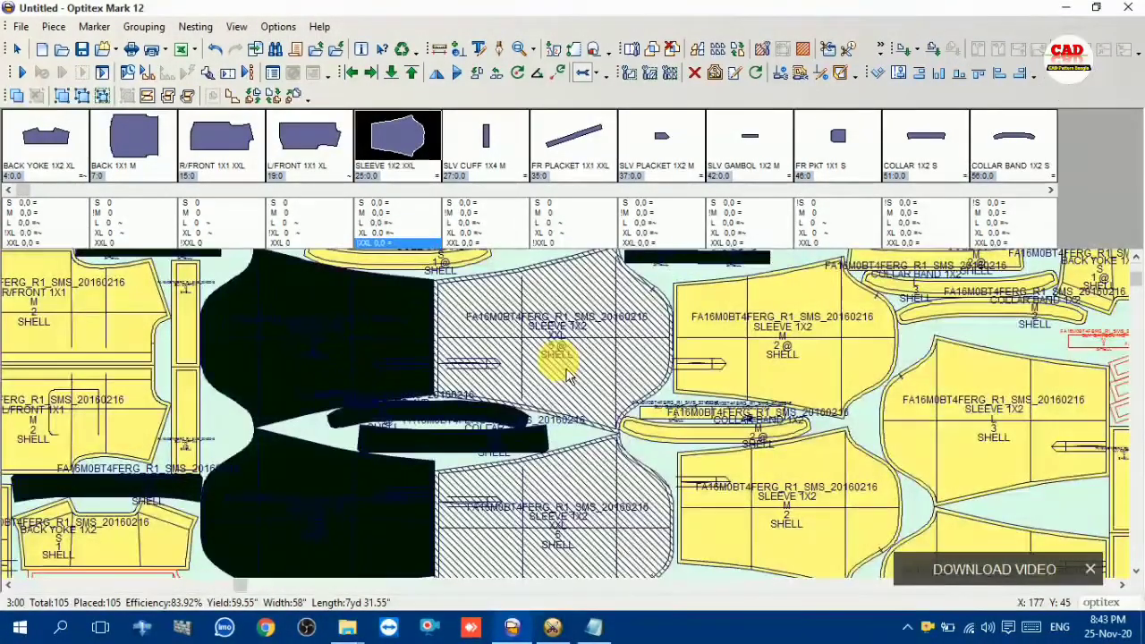
scroll(573, 362, up, 2)
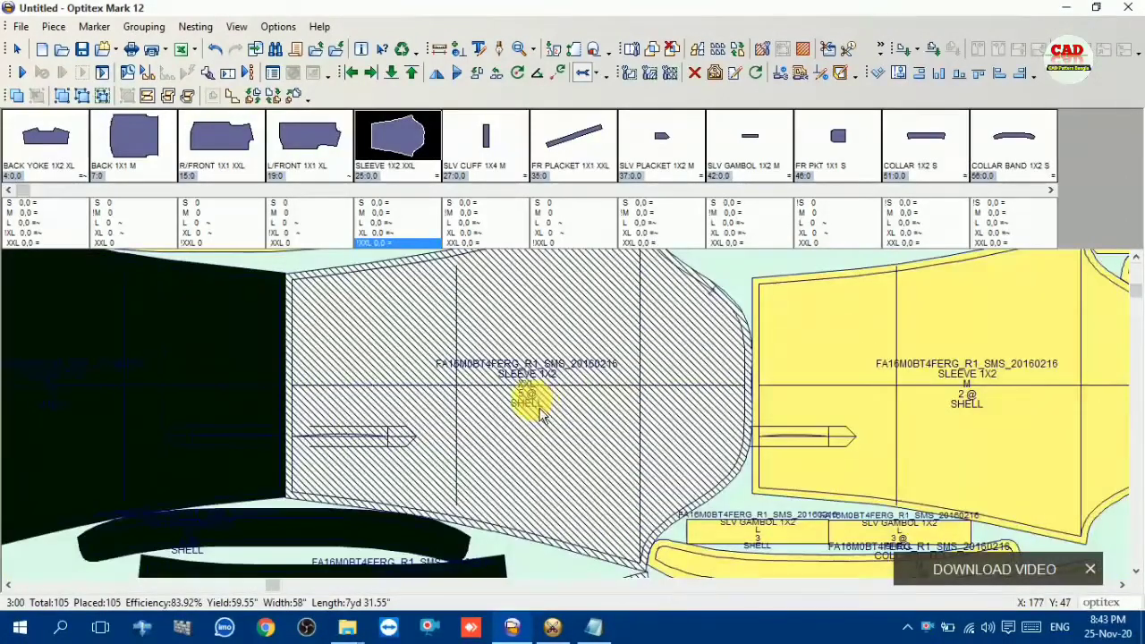
scroll(575, 405, down, 1)
scroll(573, 394, down, 3)
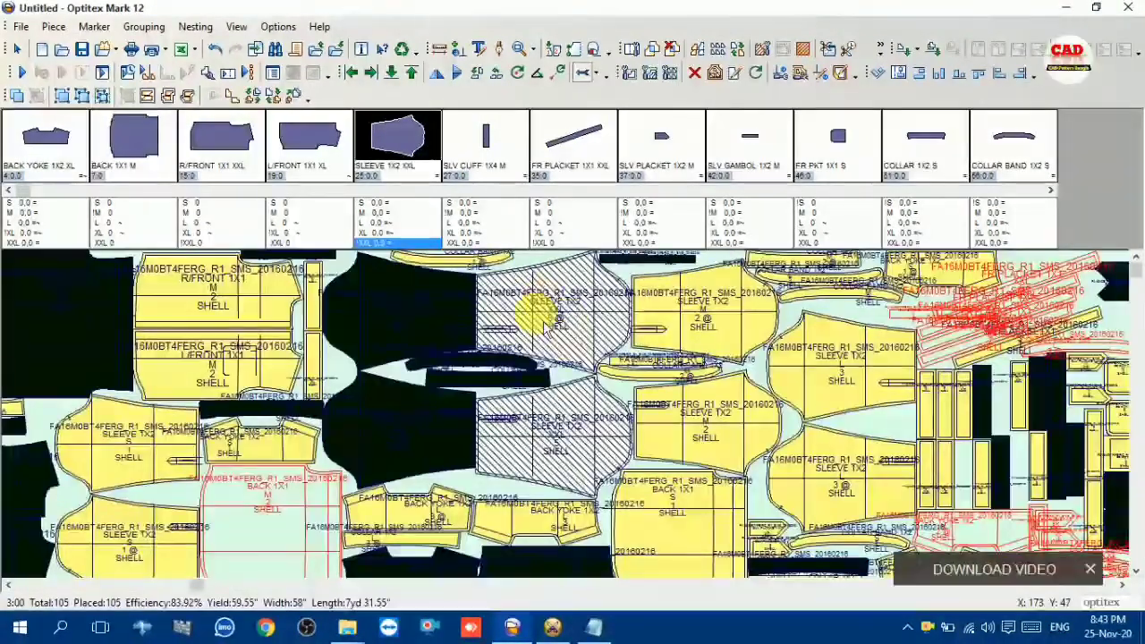
scroll(546, 331, down, 1)
scroll(573, 363, down, 1)
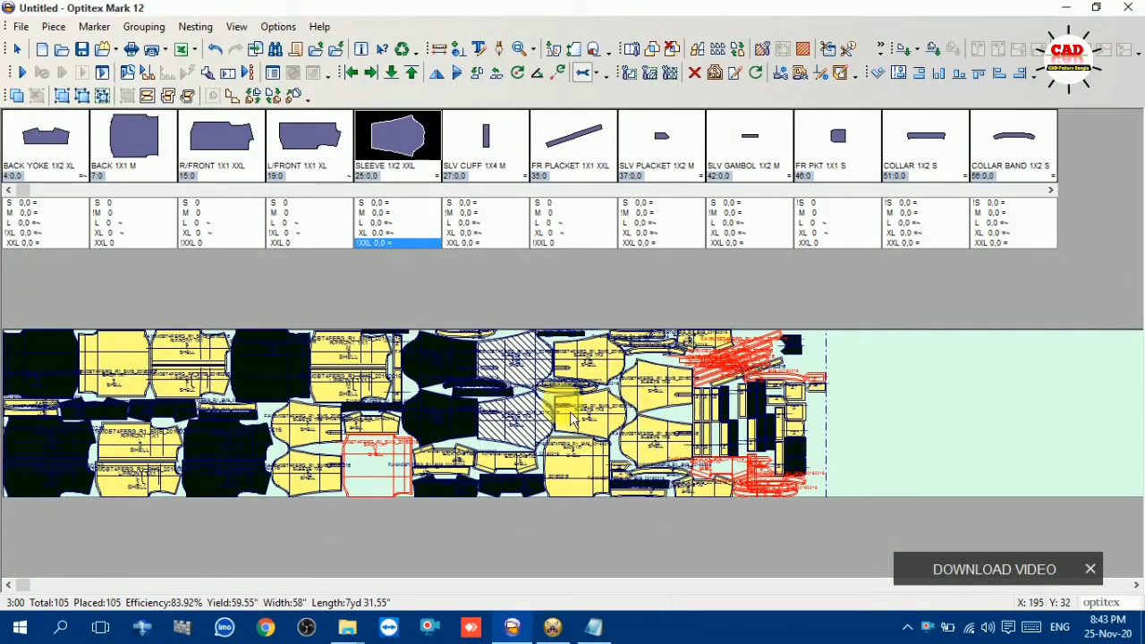
scroll(581, 407, up, 2)
scroll(583, 407, up, 2)
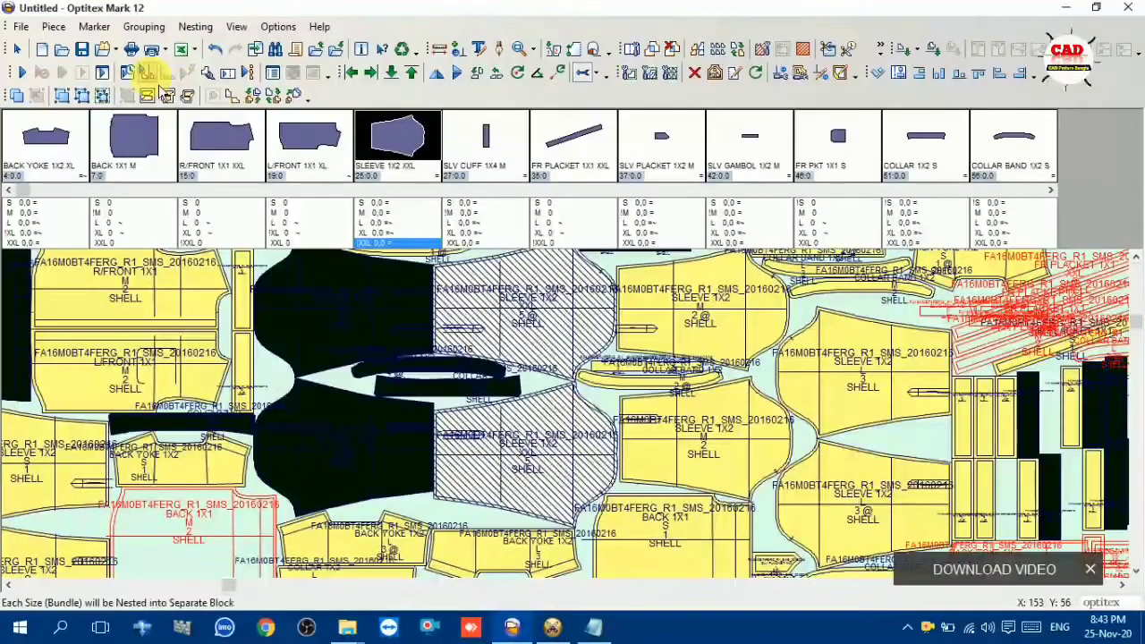
Step: Review the Sets with Alternative Placing values for each size in the current style's marker order
click(103, 49)
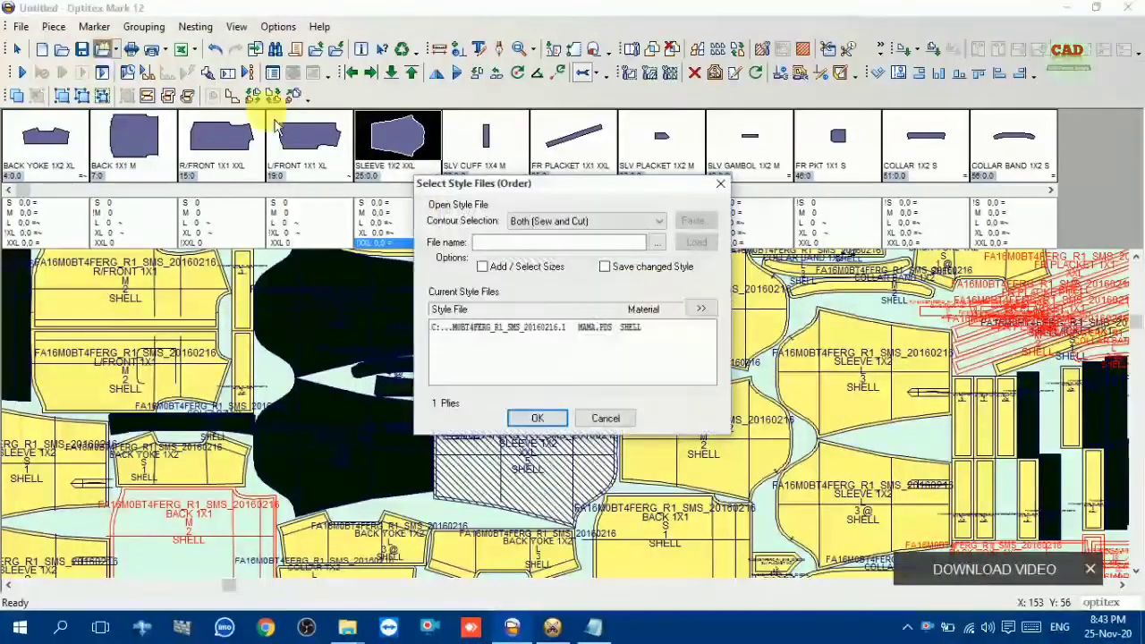
double_click(500, 329)
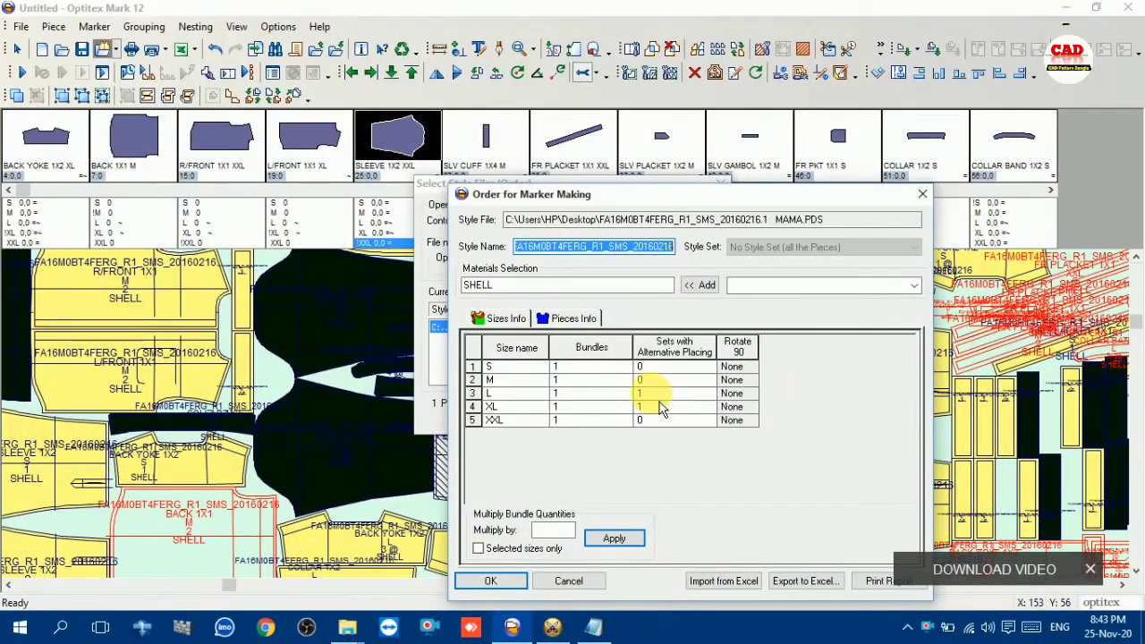
click(522, 394)
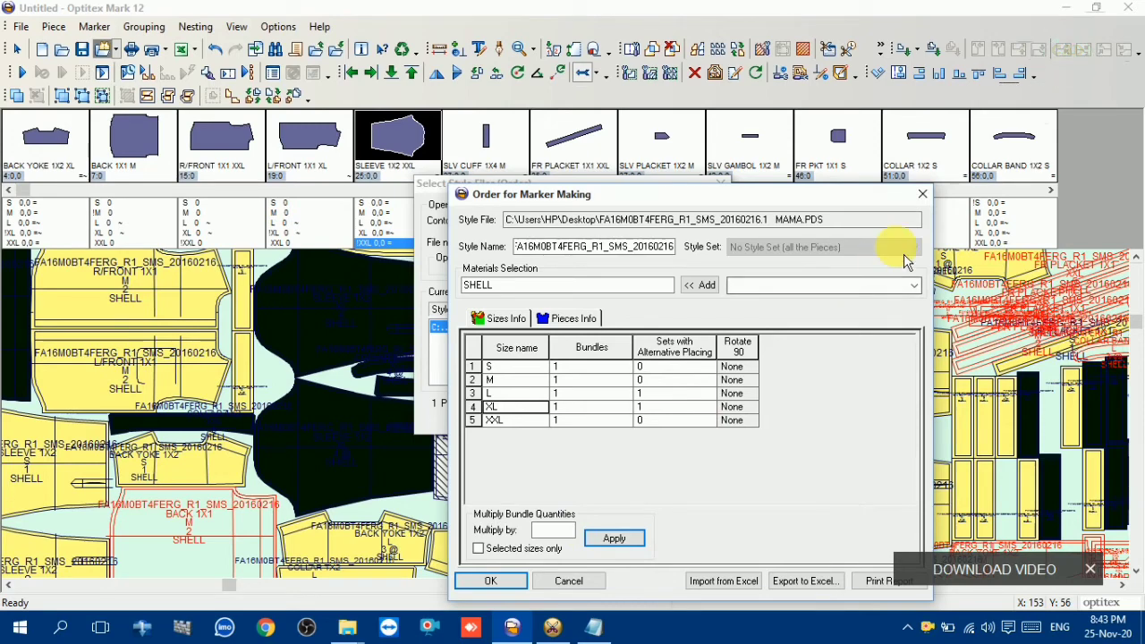
click(924, 195)
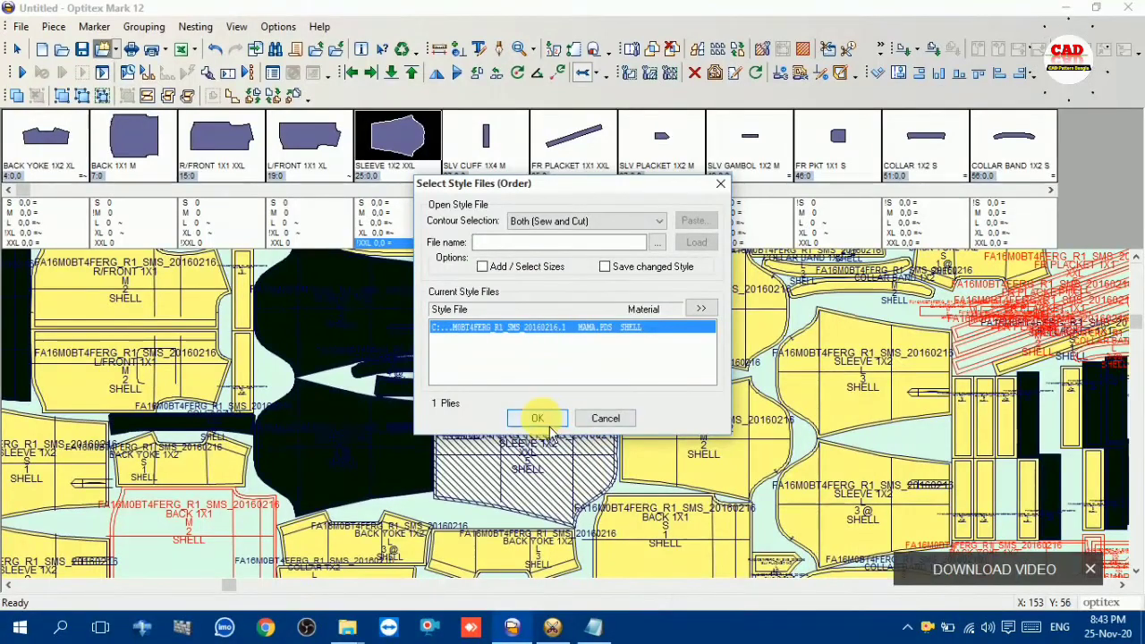
click(538, 419)
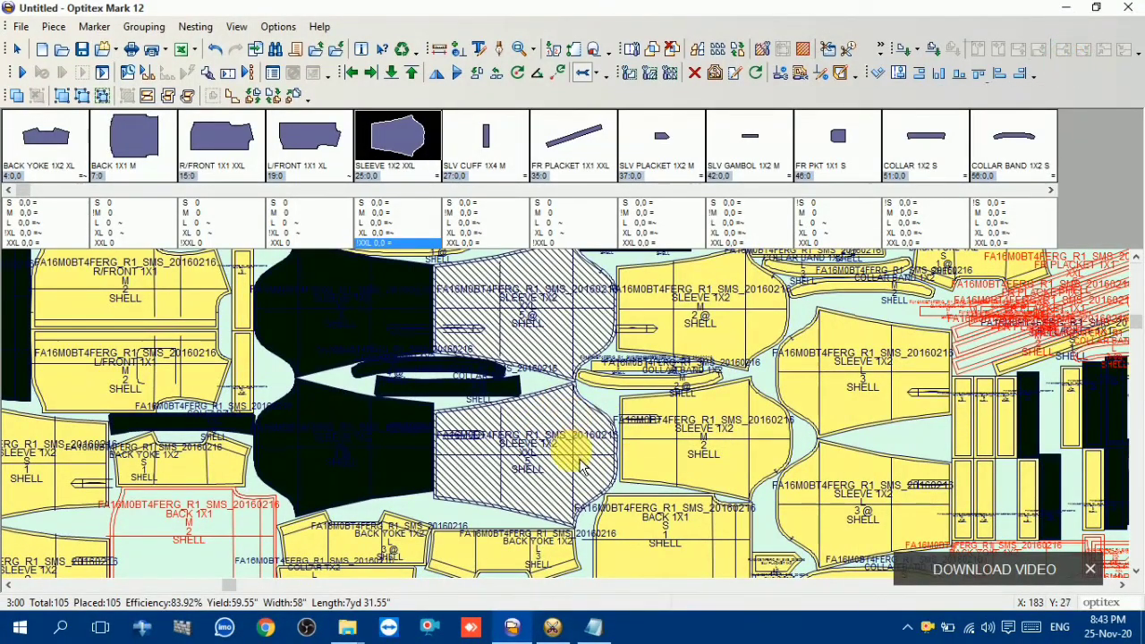
Step: Compare the direction of the size L, XL and XXL sleeve pairs across the nested marker
scroll(579, 461, down, 2)
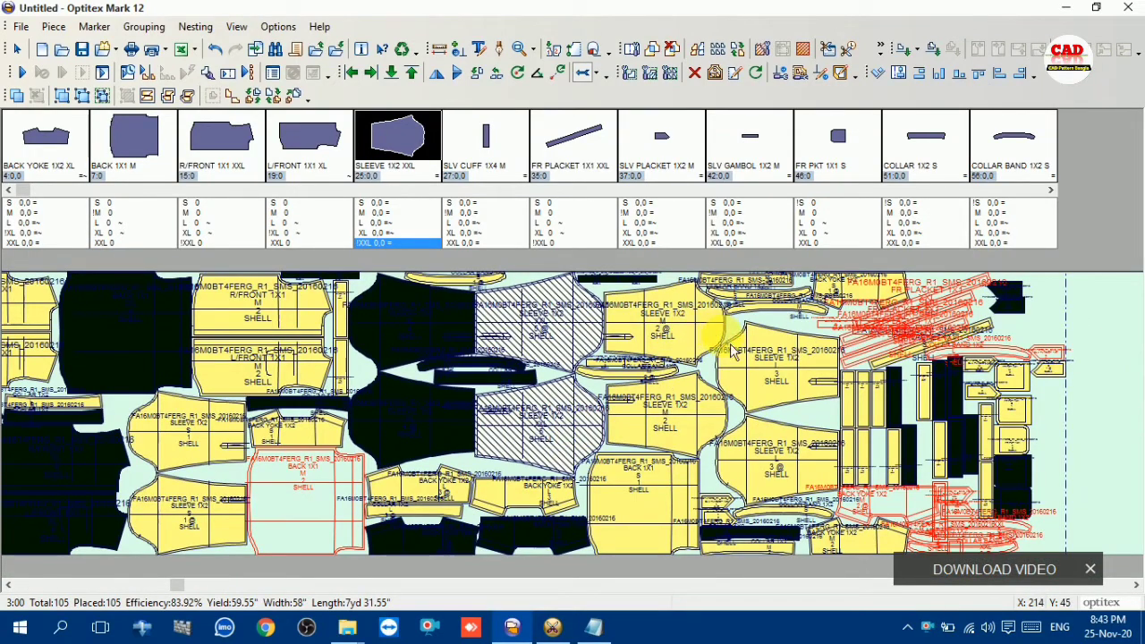
click(735, 376)
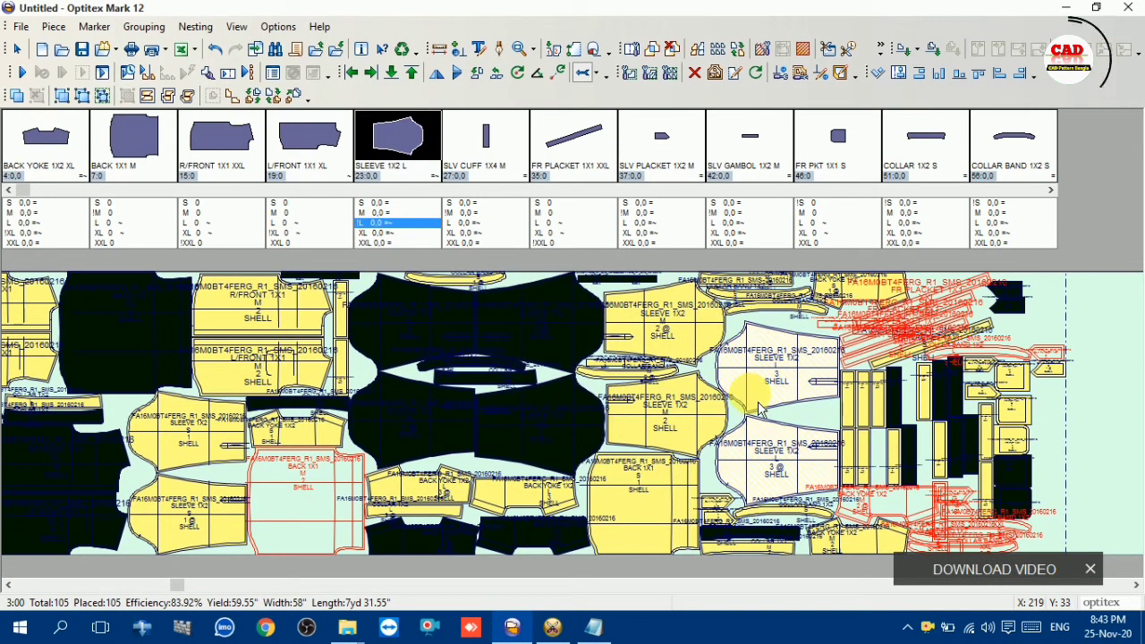
scroll(759, 408, up, 2)
scroll(576, 429, down, 1)
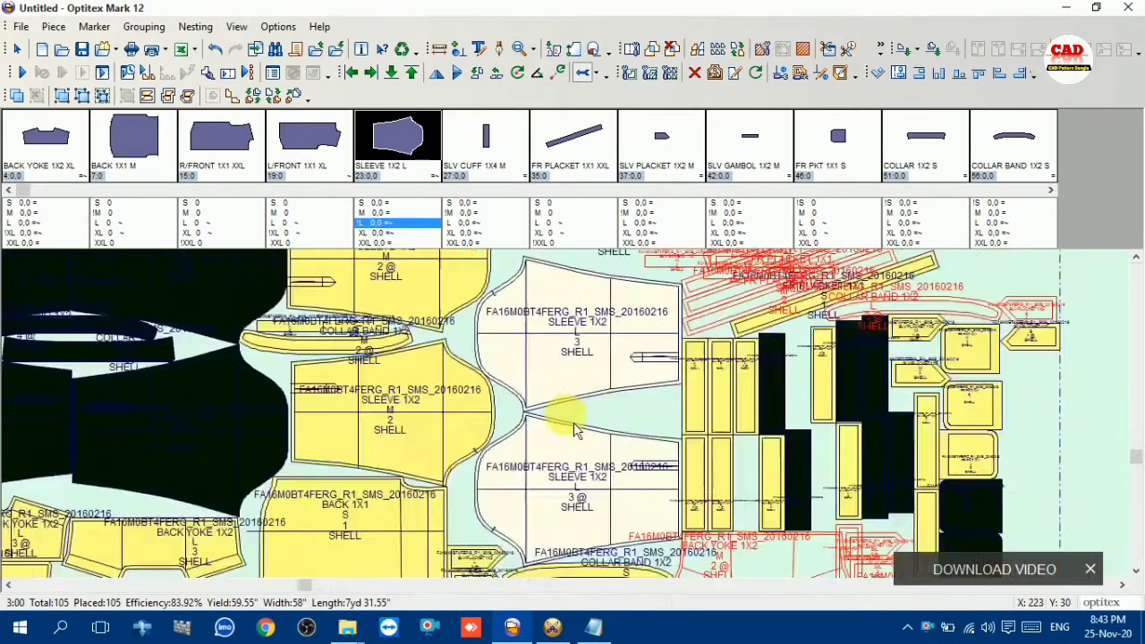
scroll(575, 430, down, 1)
scroll(560, 420, down, 1)
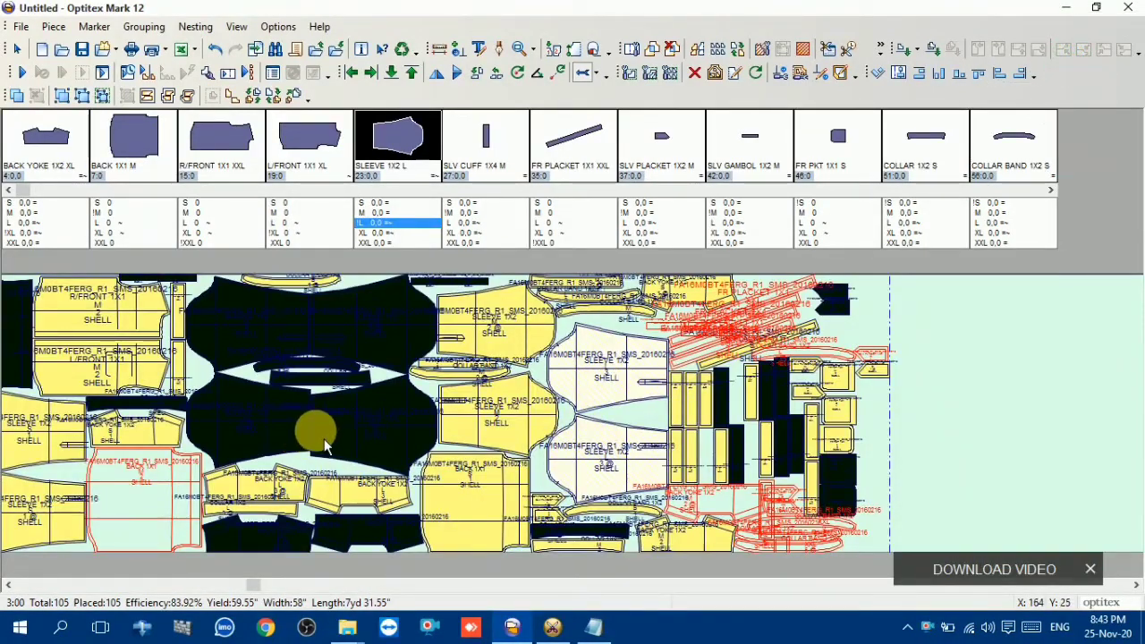
scroll(241, 433, up, 3)
click(580, 418)
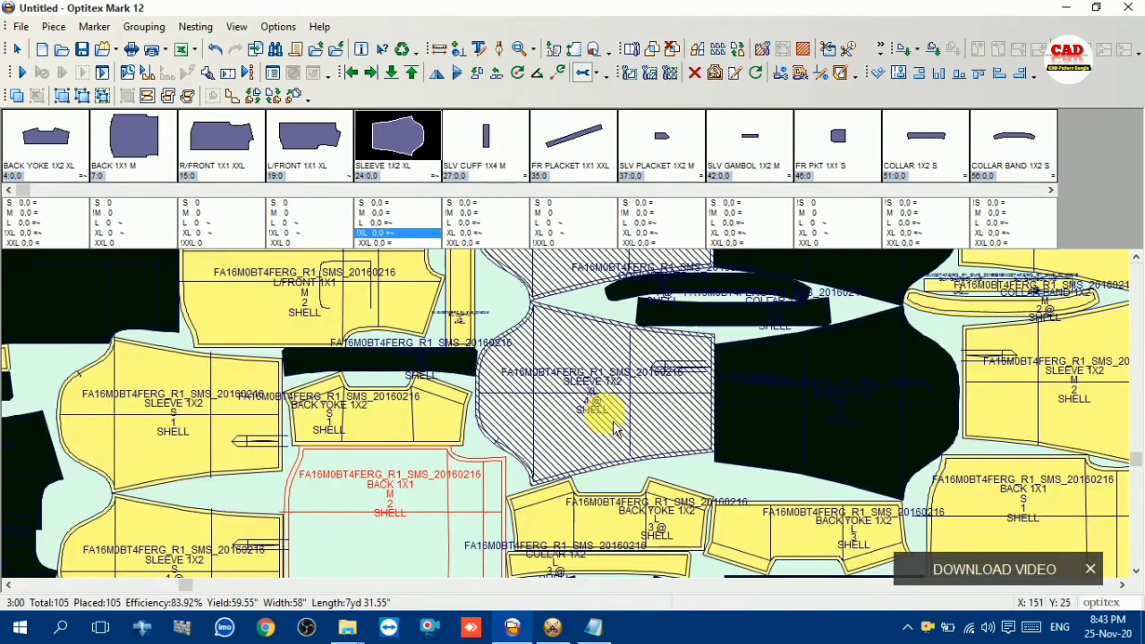
scroll(567, 394, down, 1)
scroll(667, 420, down, 1)
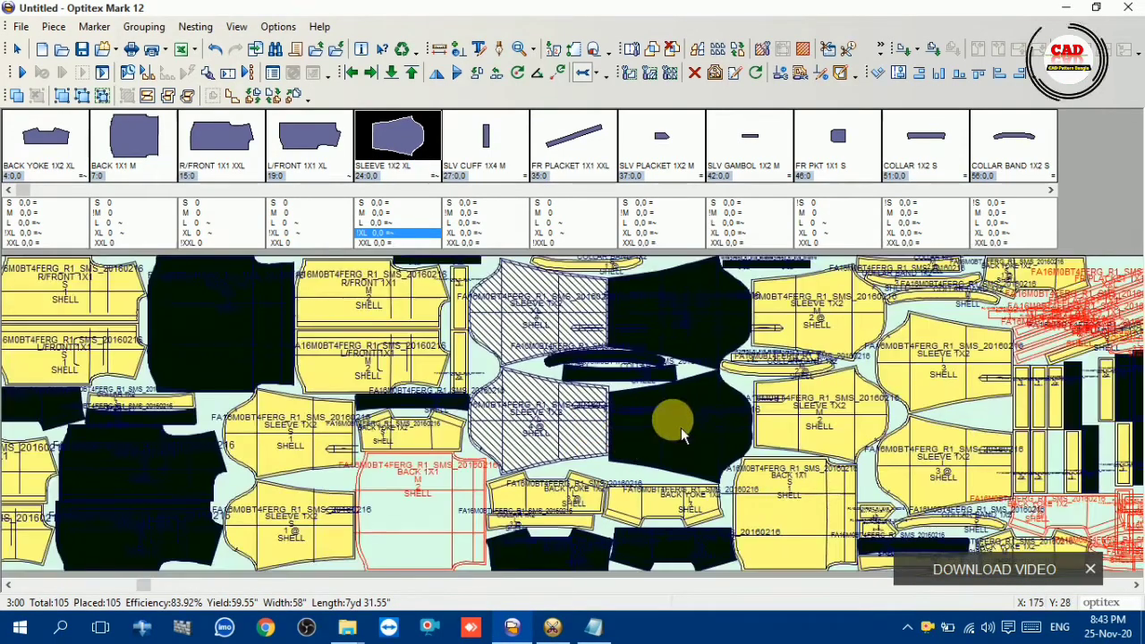
scroll(573, 422, down, 2)
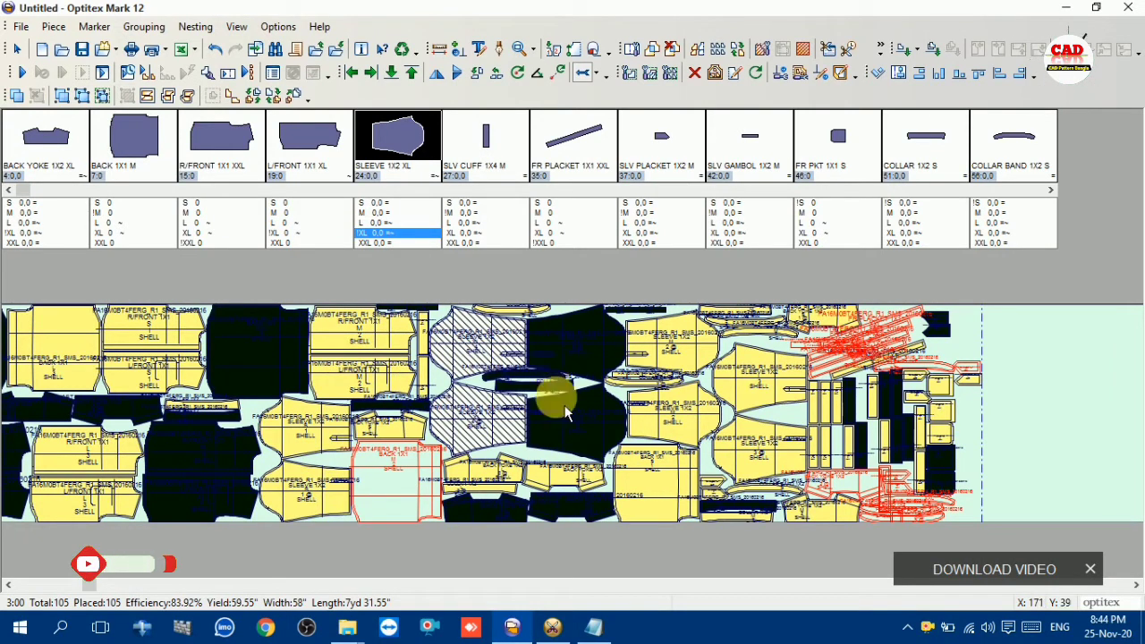
Step: Highlight the All Germents One Way Marker entry in Notepad's marker type list and return to Optitex Mark
click(595, 629)
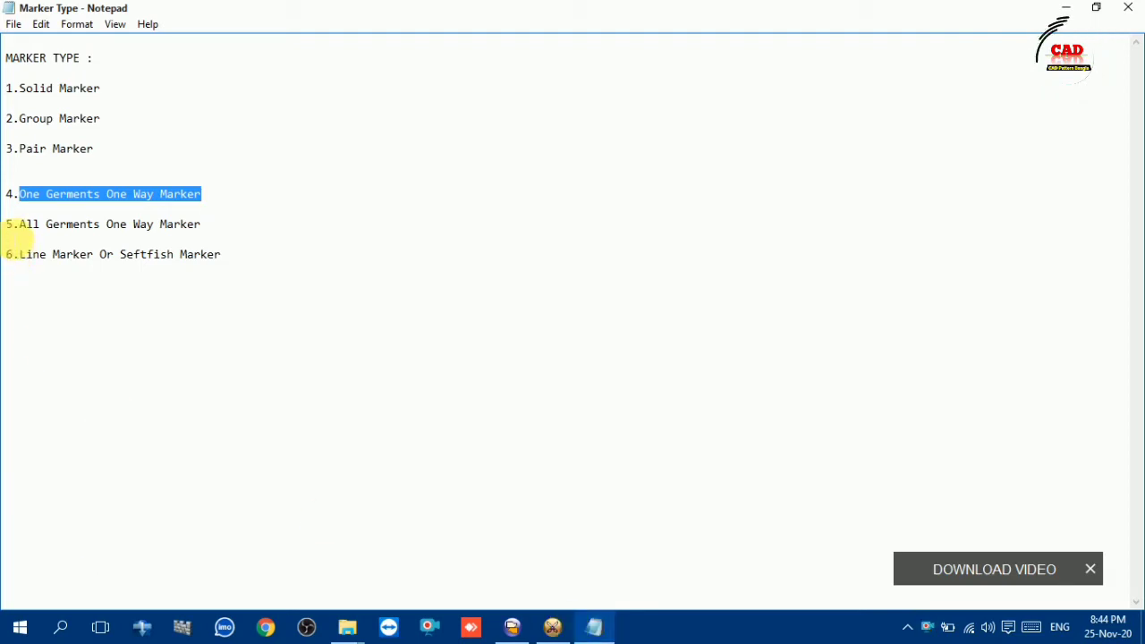
drag(18, 224, 253, 236)
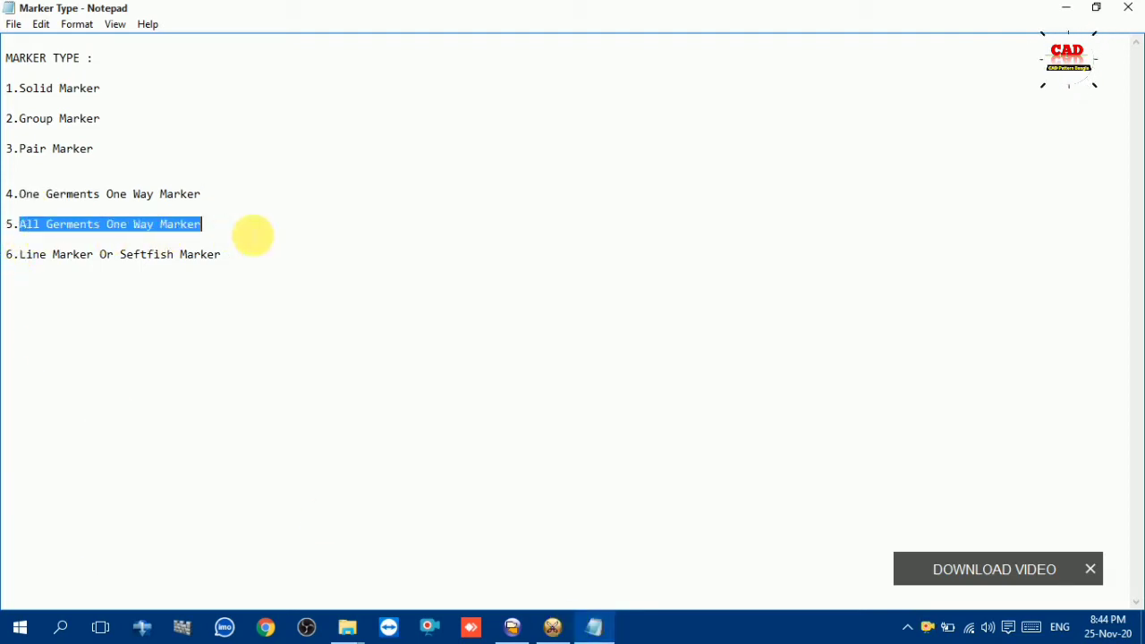
click(269, 235)
click(1068, 8)
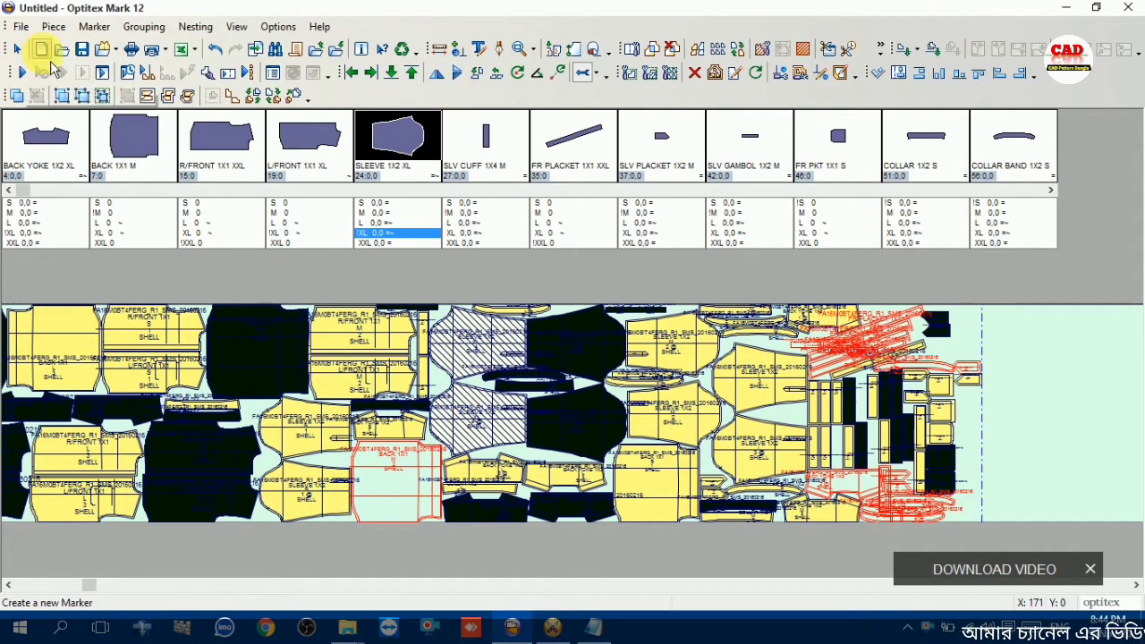
Step: Create a new marker without saving the current one, accepting the Default Table of 58 by 700 inches
click(42, 50)
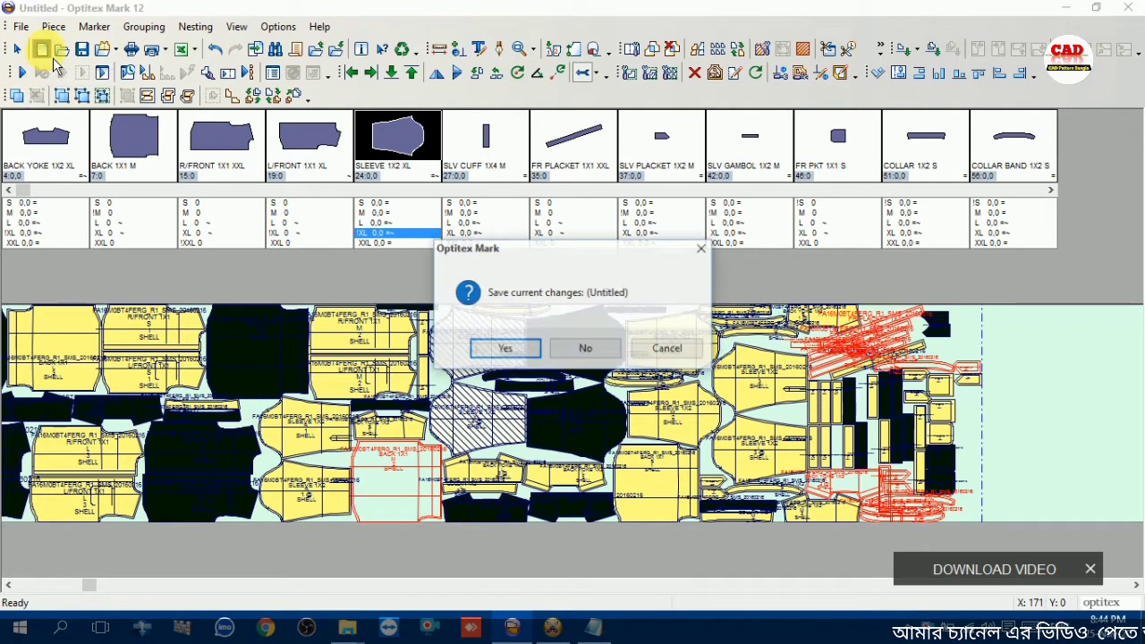
click(585, 348)
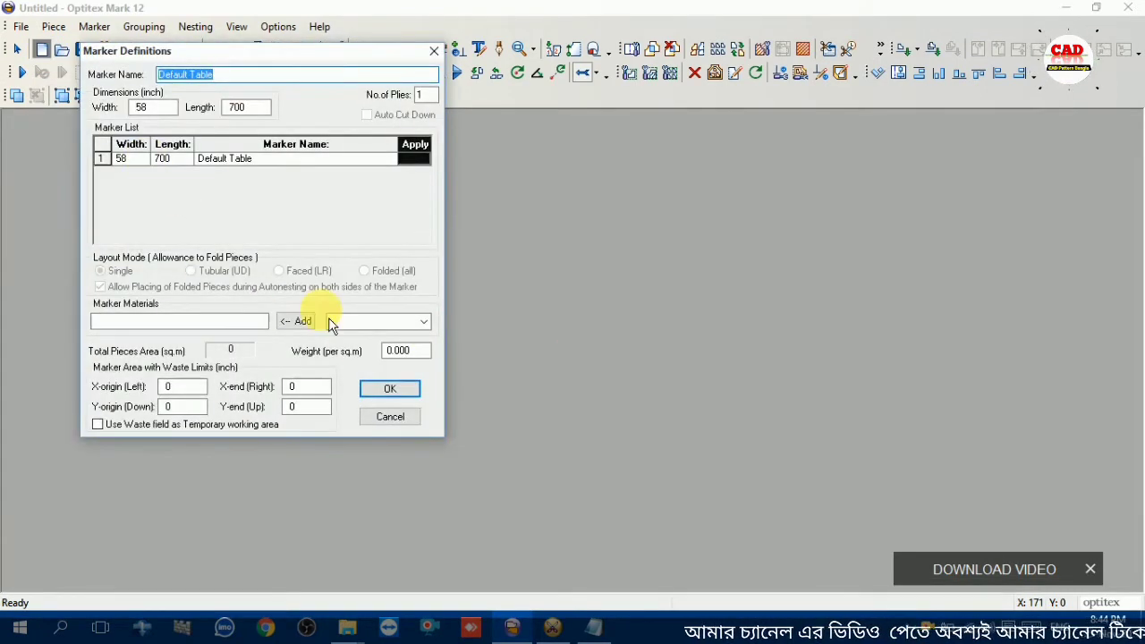
click(393, 389)
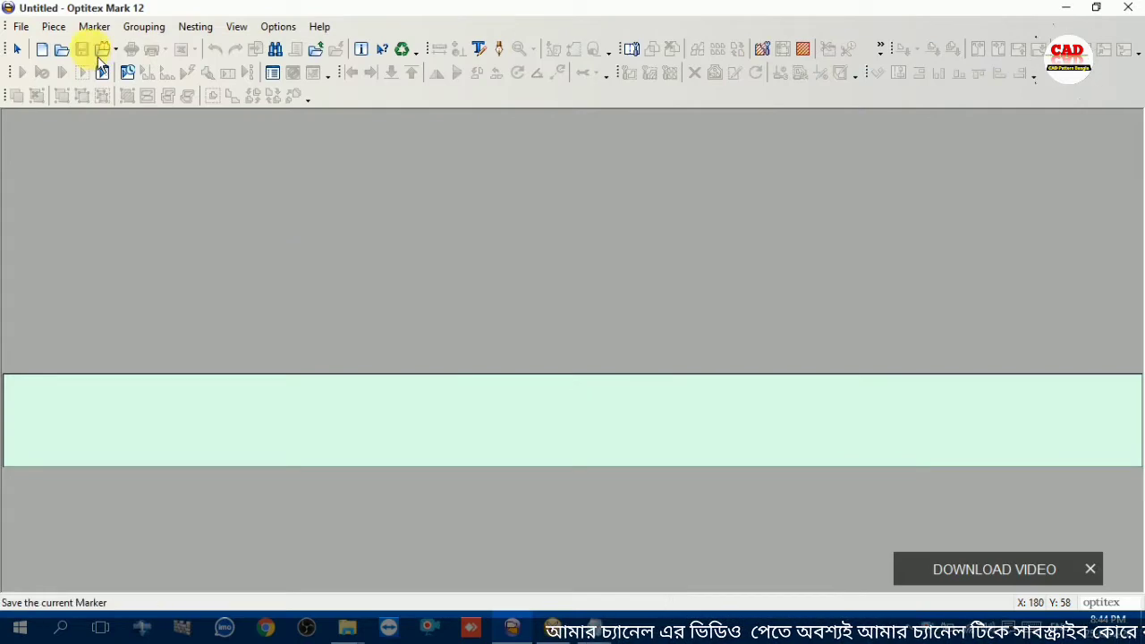
Step: Load the style file FA16M0BT4FERG_R1_SMS_20160216.1 MAMA.PDS from the Desktop into the marker order
click(21, 26)
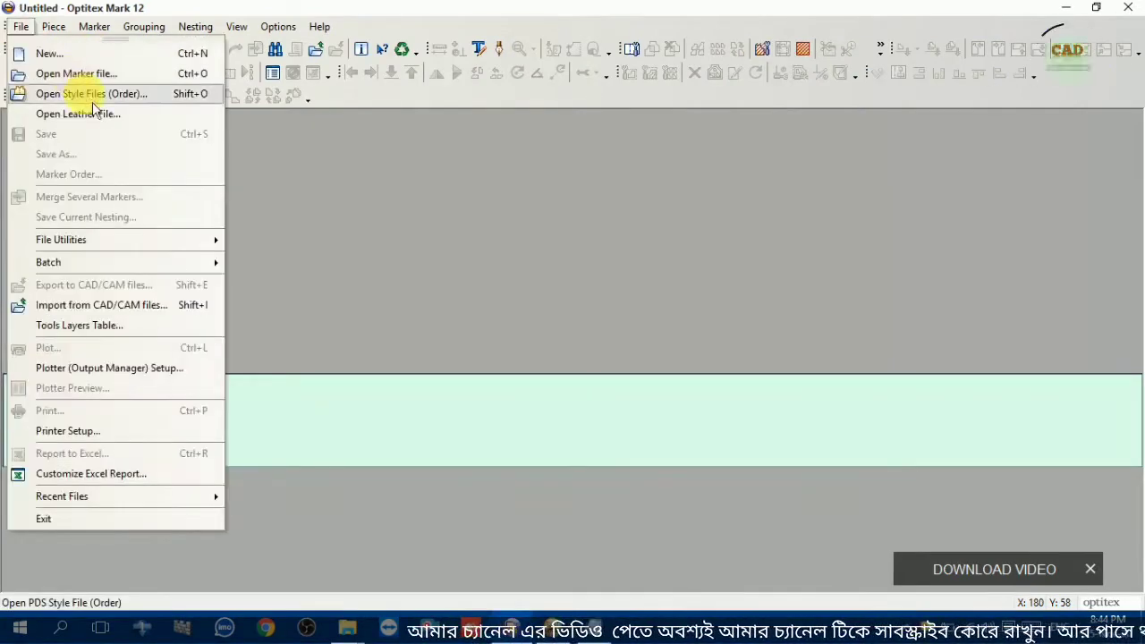
click(72, 92)
click(658, 244)
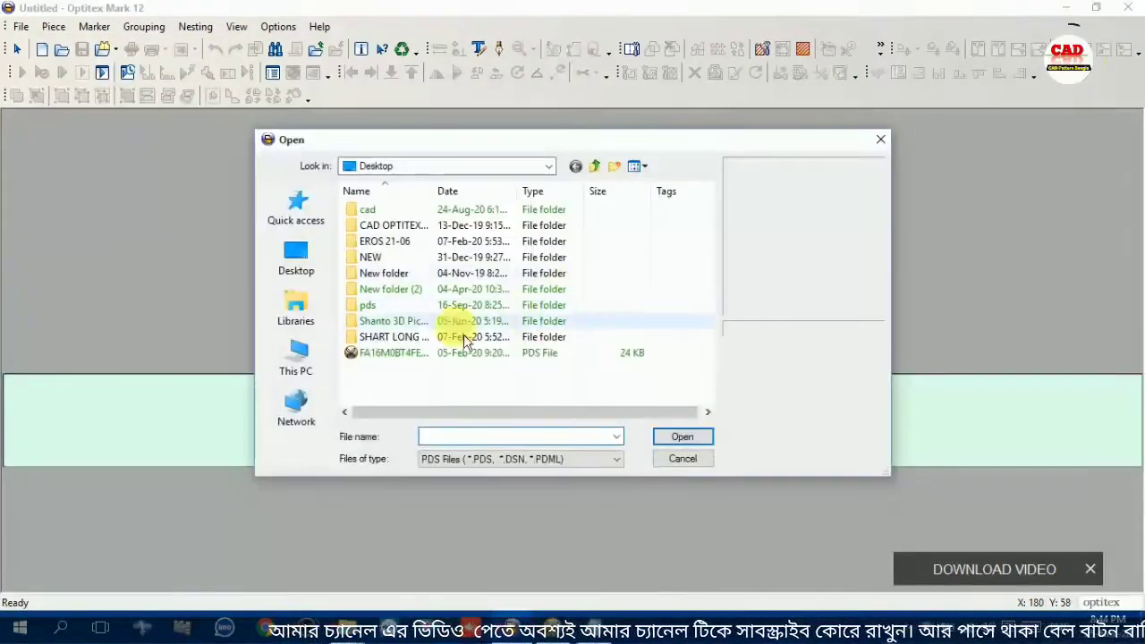
click(456, 353)
click(683, 436)
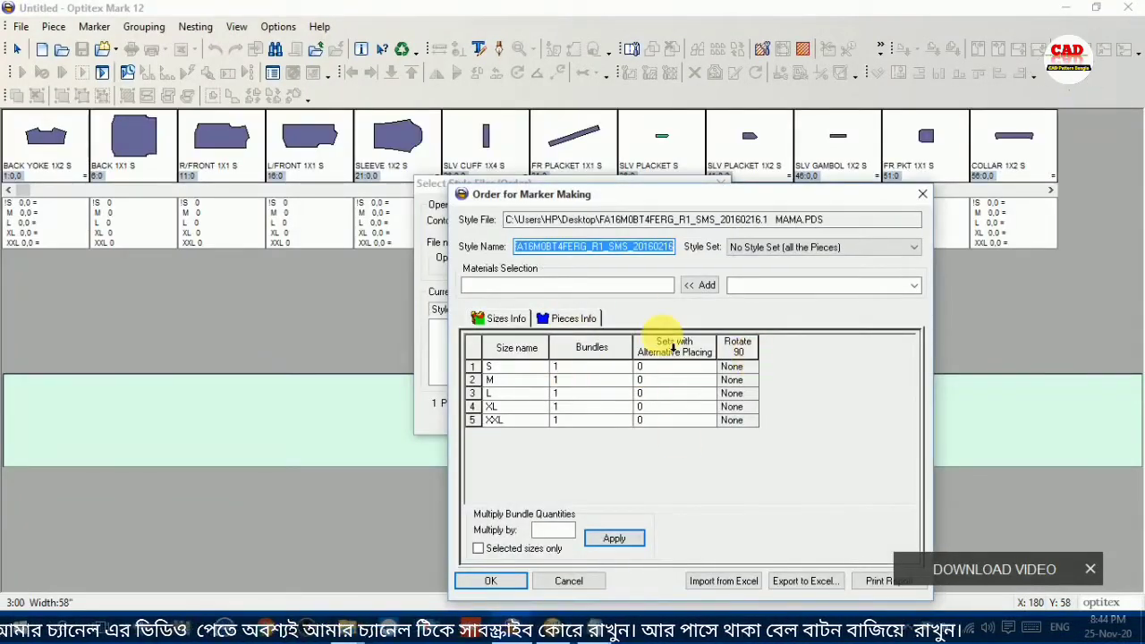
Step: Add SHELL as the material for the order
click(914, 285)
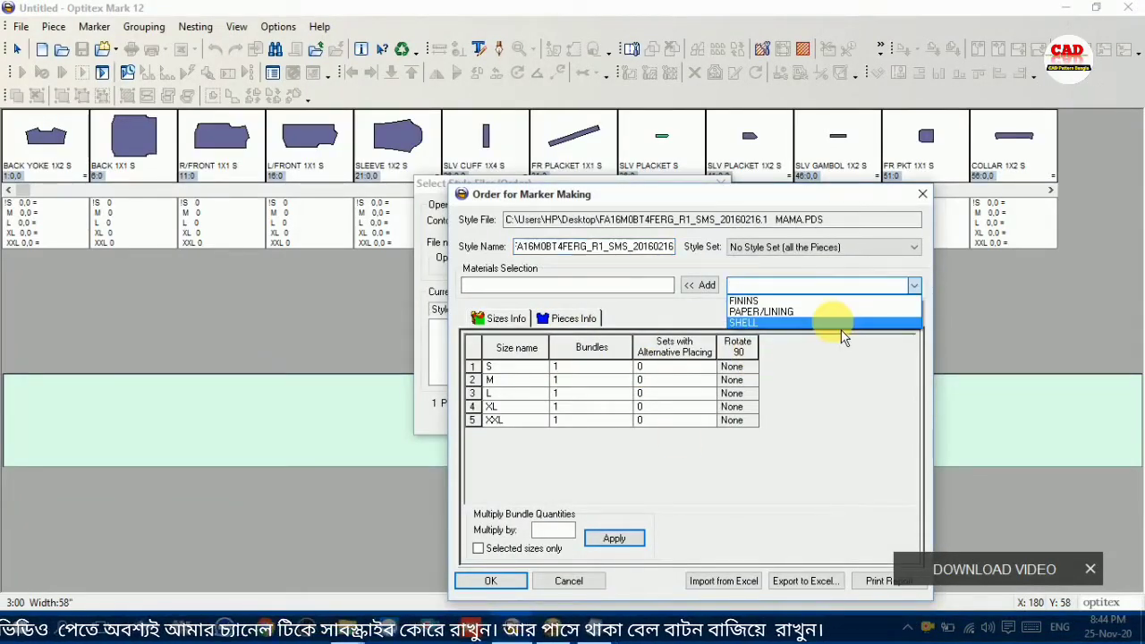
click(842, 328)
click(711, 286)
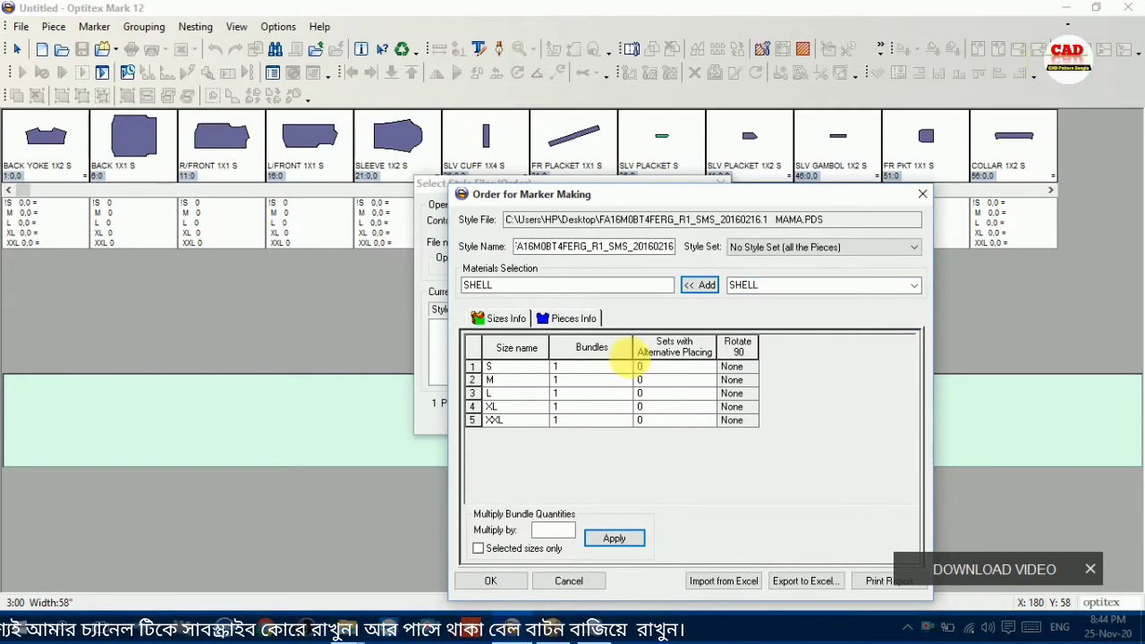
Step: Set the Rotation of all pieces to 1-Way, leaving alternative placing at 0 for every size, and confirm the order
click(567, 319)
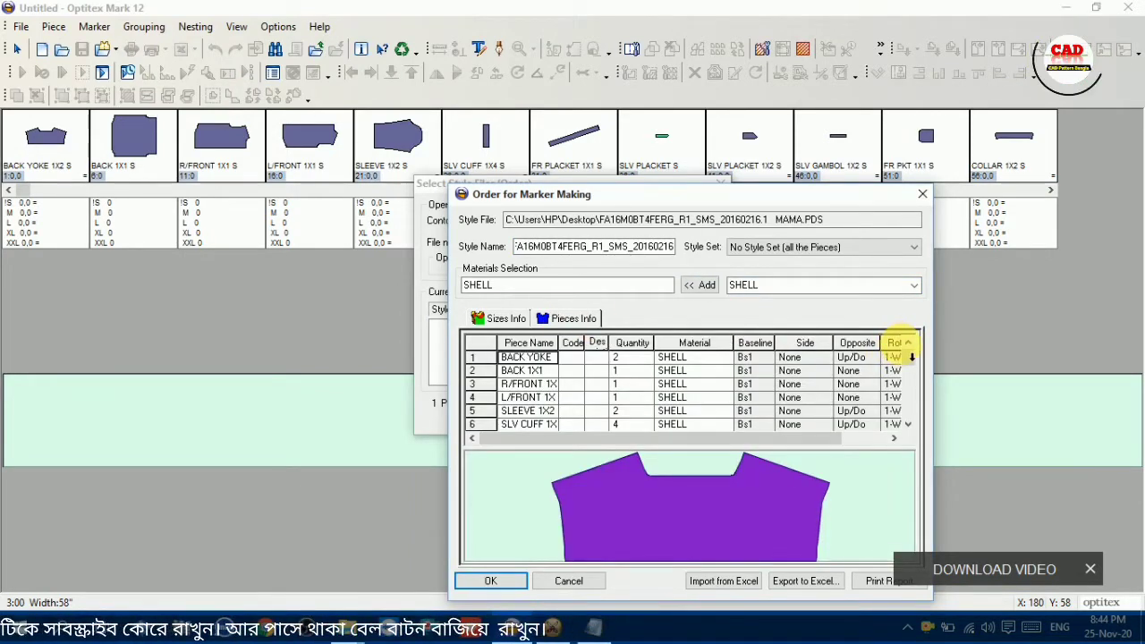
drag(828, 444, 887, 439)
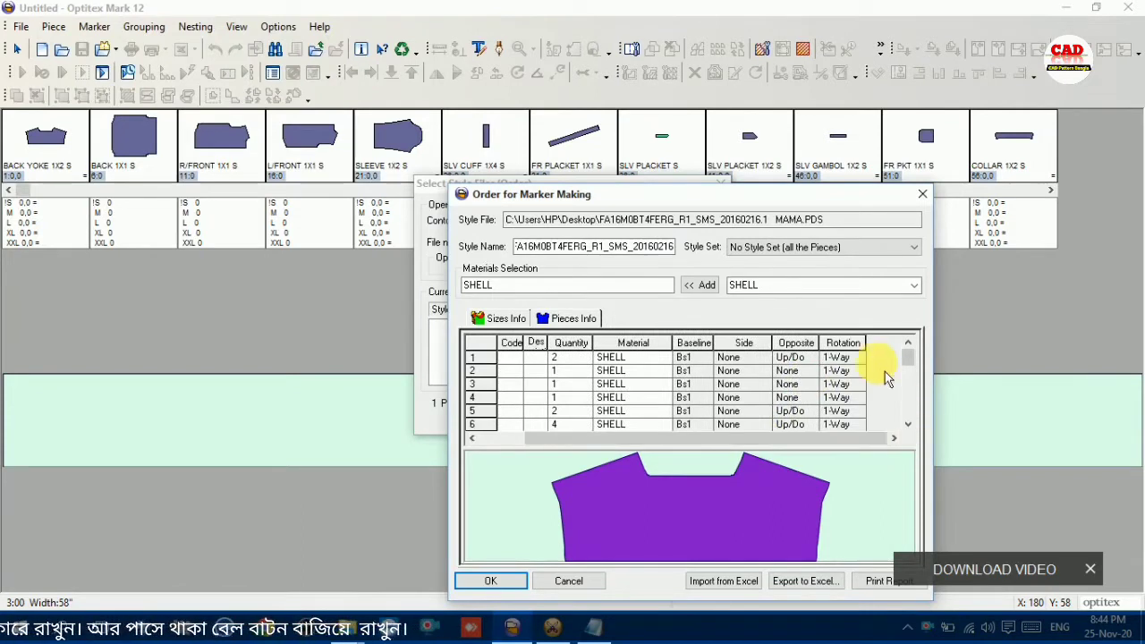
click(850, 345)
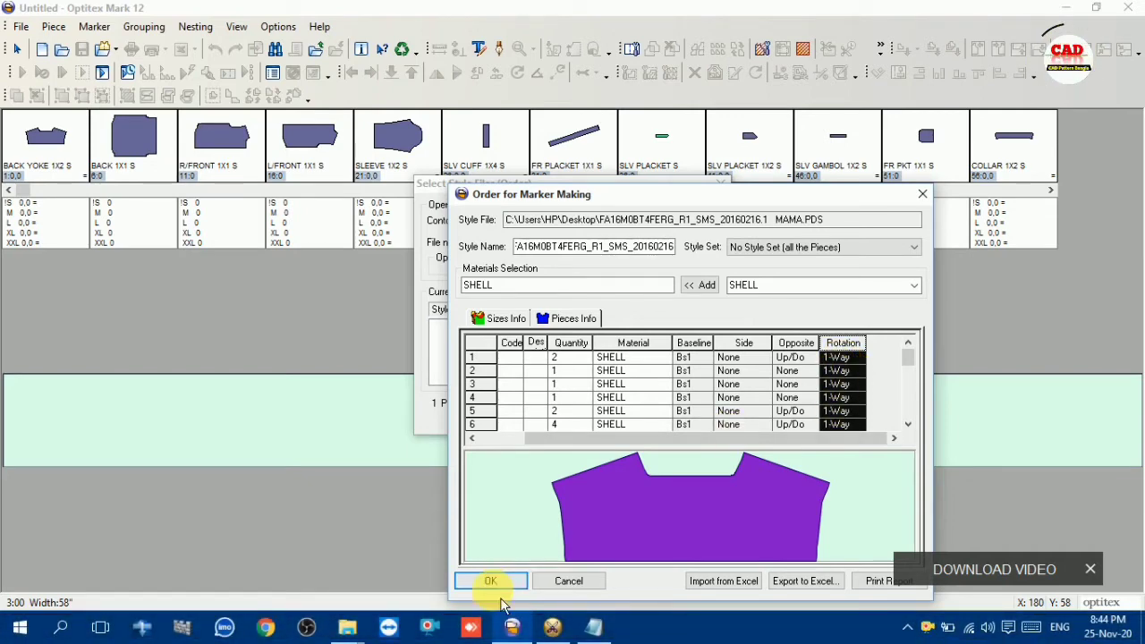
right_click(850, 358)
click(895, 386)
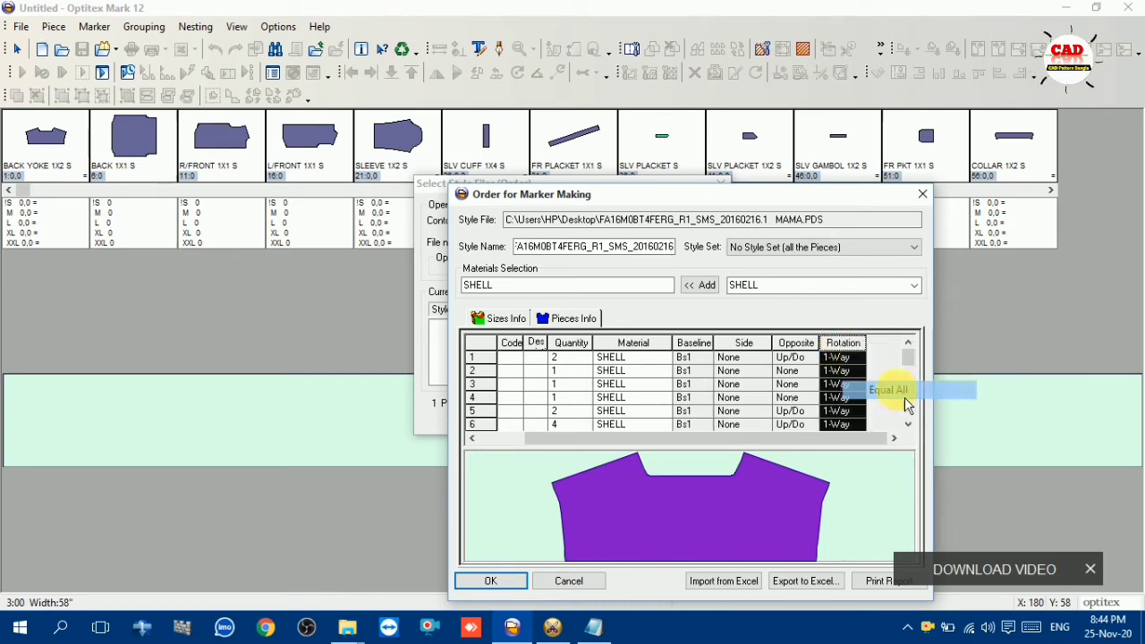
click(846, 358)
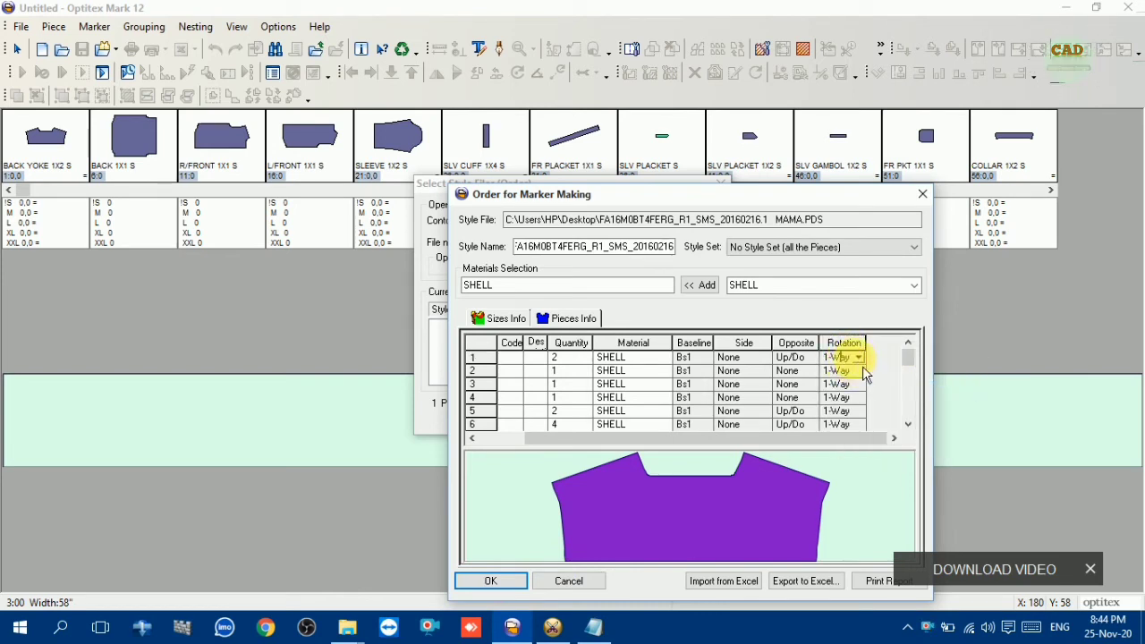
click(858, 357)
click(842, 373)
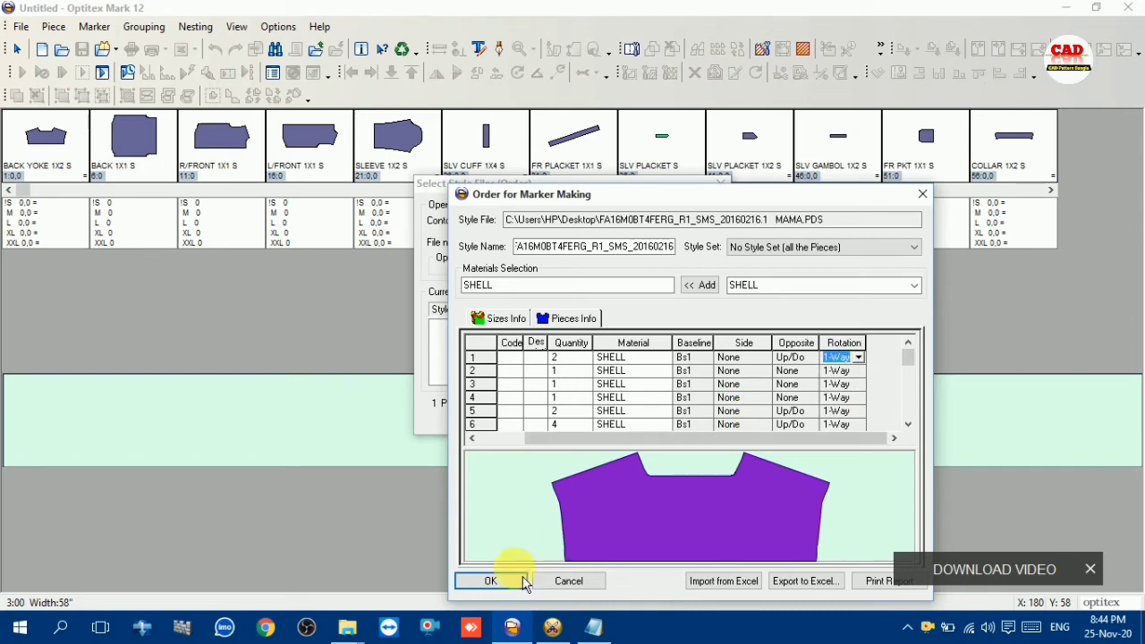
click(492, 581)
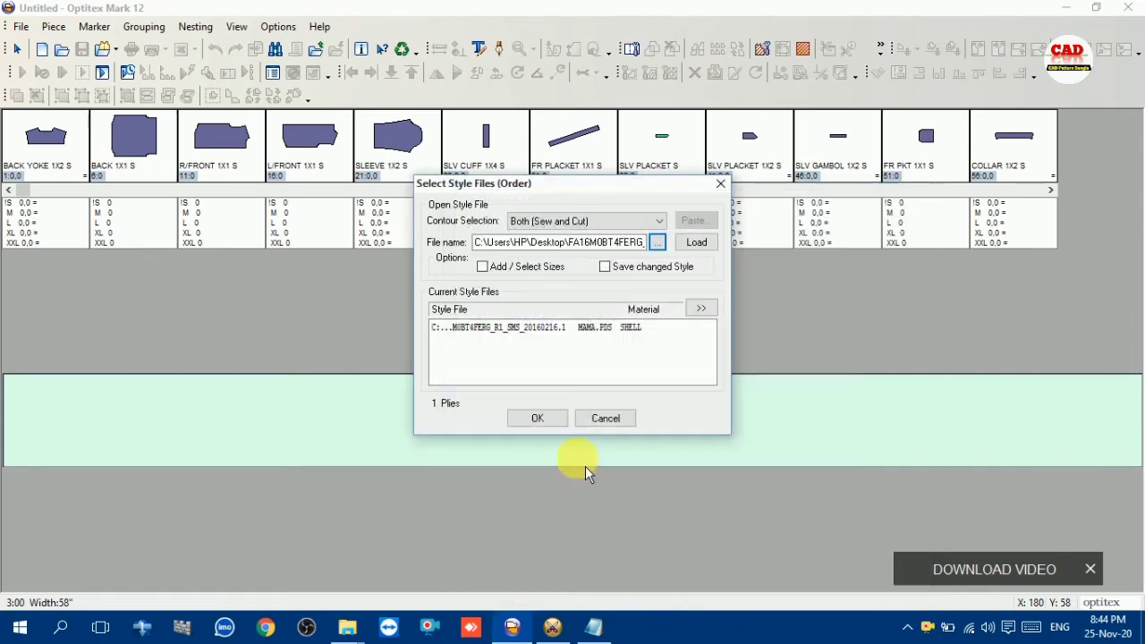
click(546, 419)
Step: Start auto nesting with the Nesting++2 algorithm, a time of 3 min and No Groups
click(102, 74)
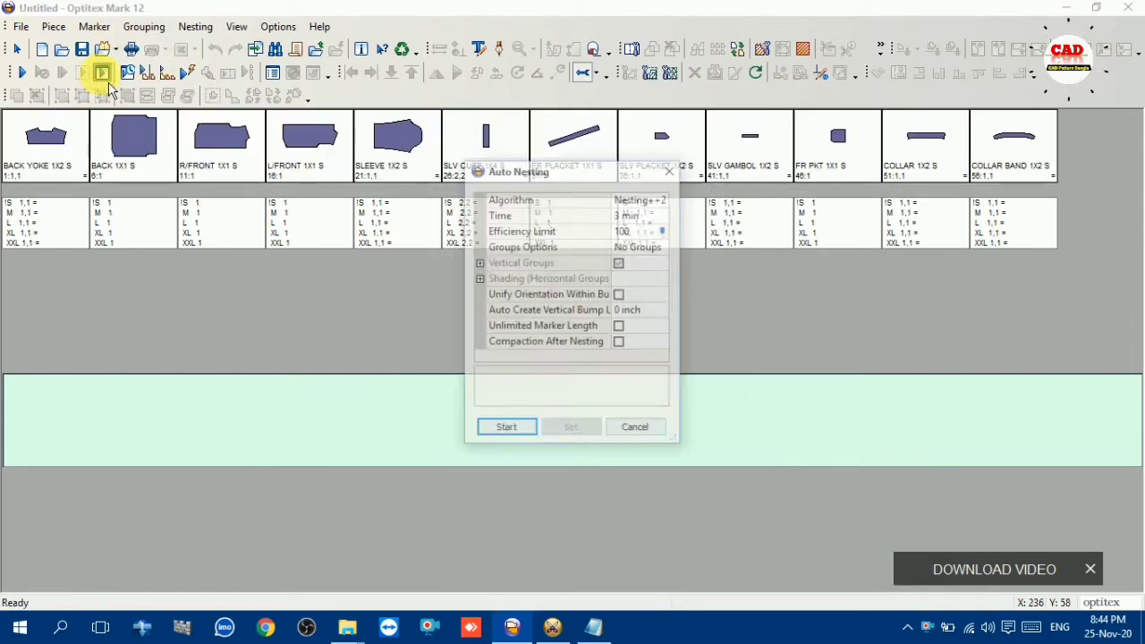
click(653, 199)
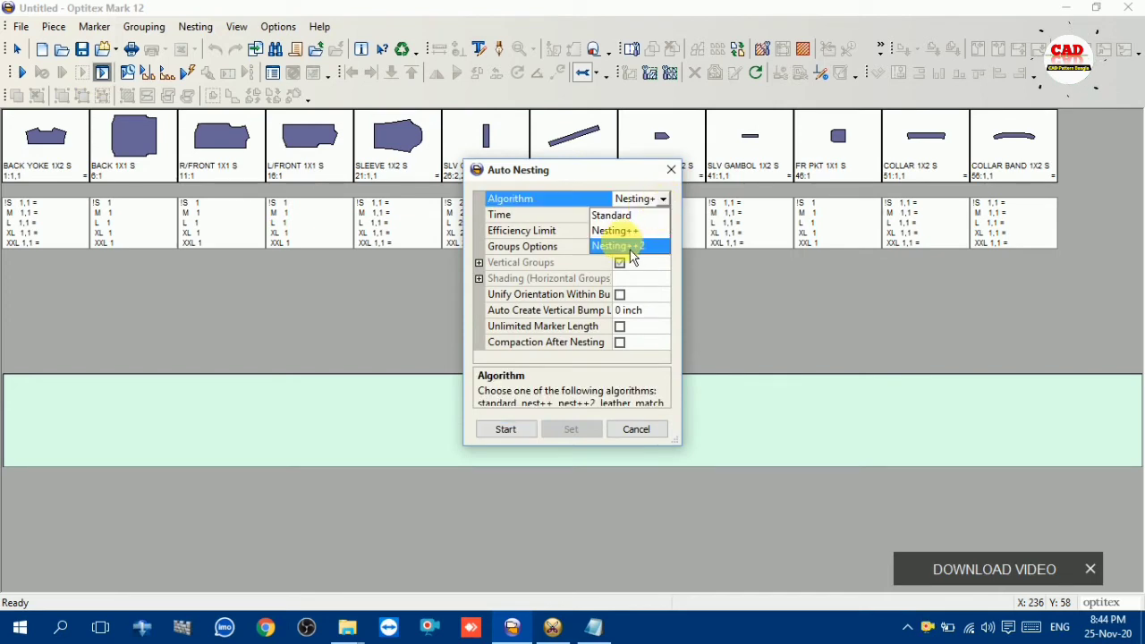
click(631, 248)
click(646, 247)
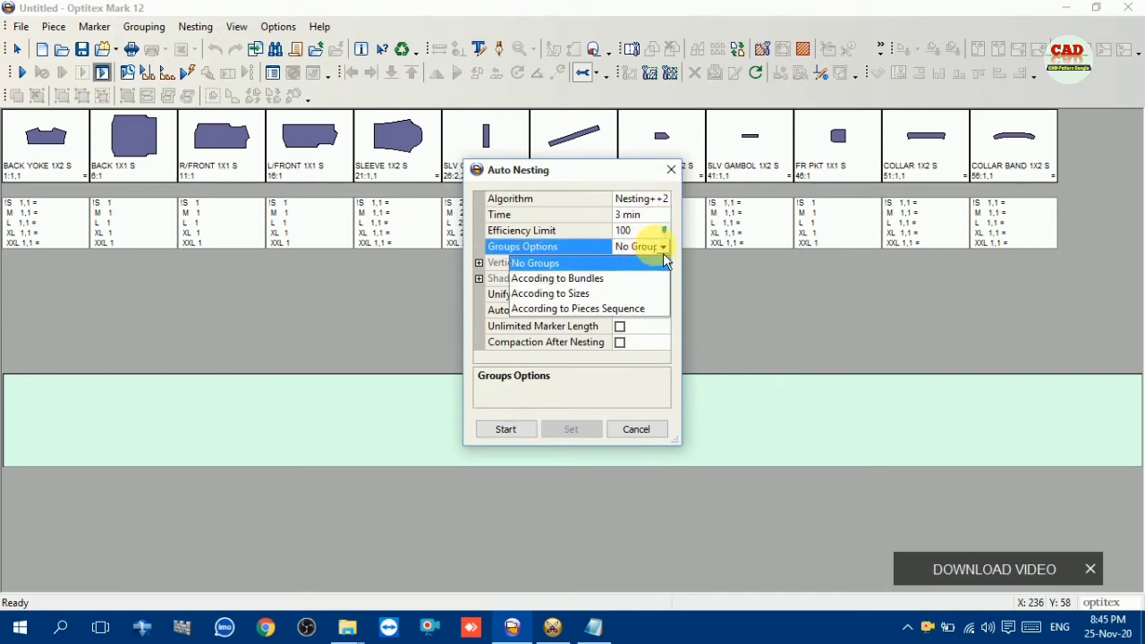
click(553, 267)
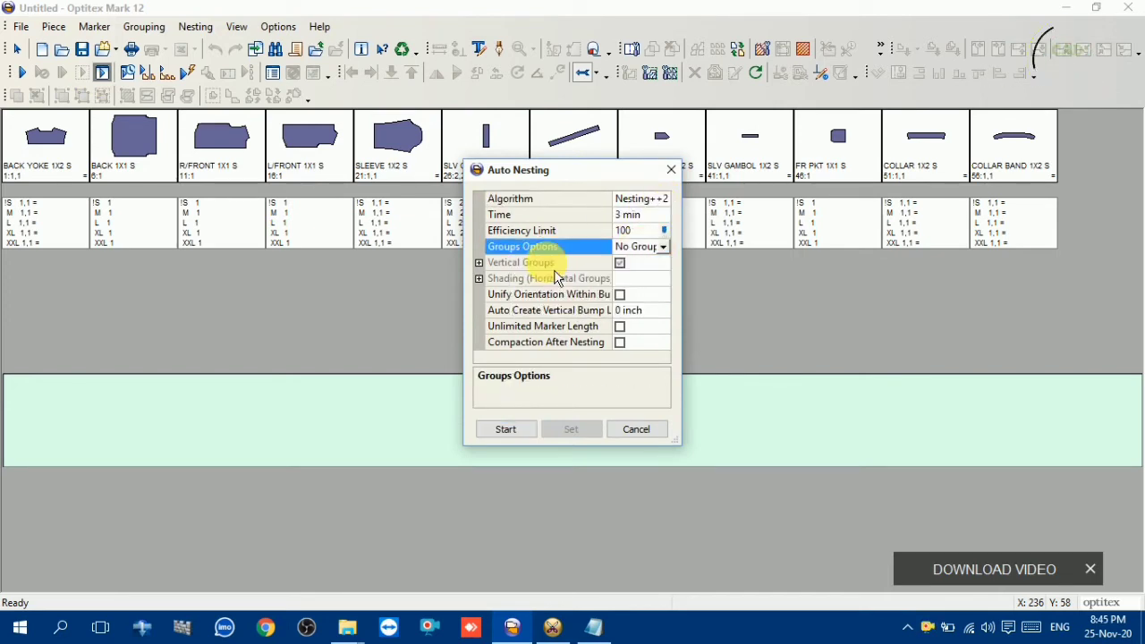
click(506, 430)
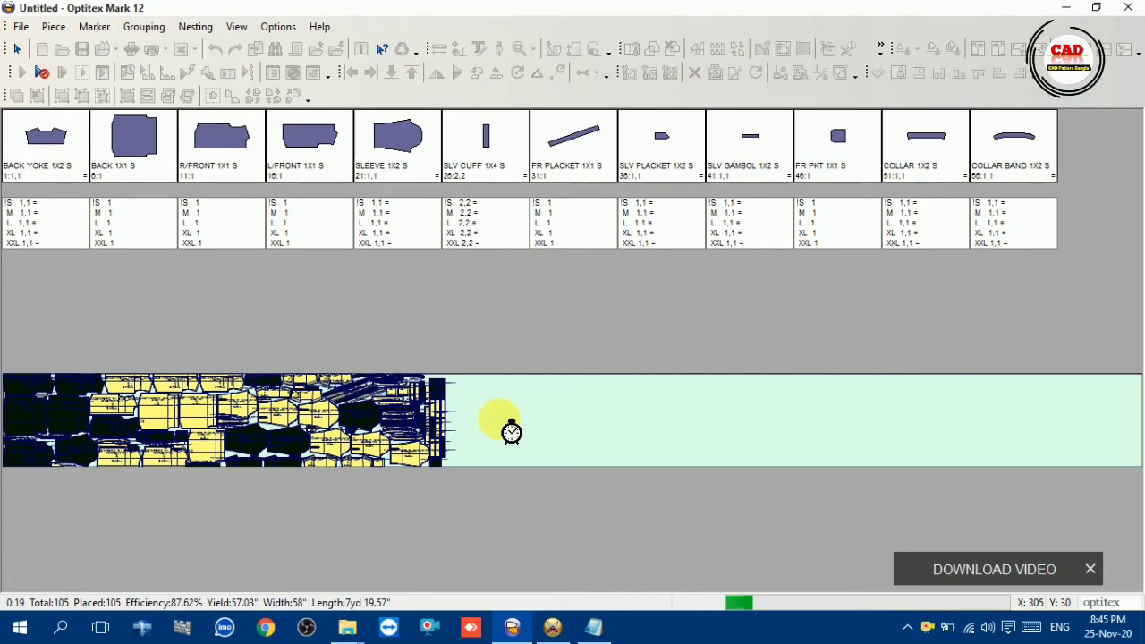
Step: Highlight the Line Marker Or Seftfish Marker entry in the Marker Type note in Notepad, and return to Optitex Mark
click(593, 627)
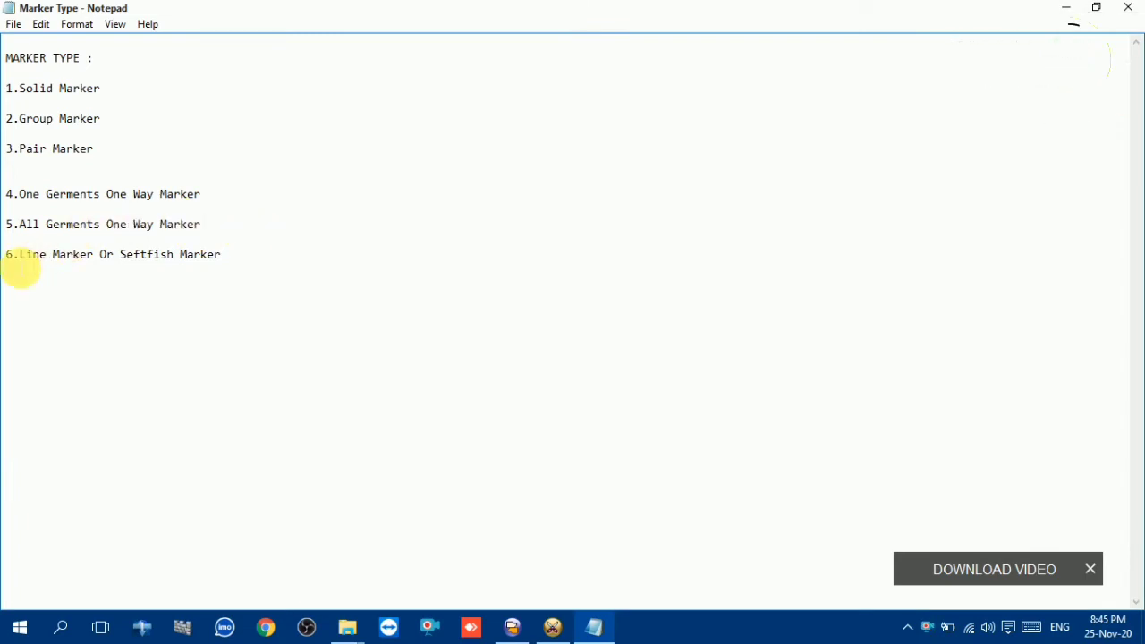
drag(15, 261, 315, 266)
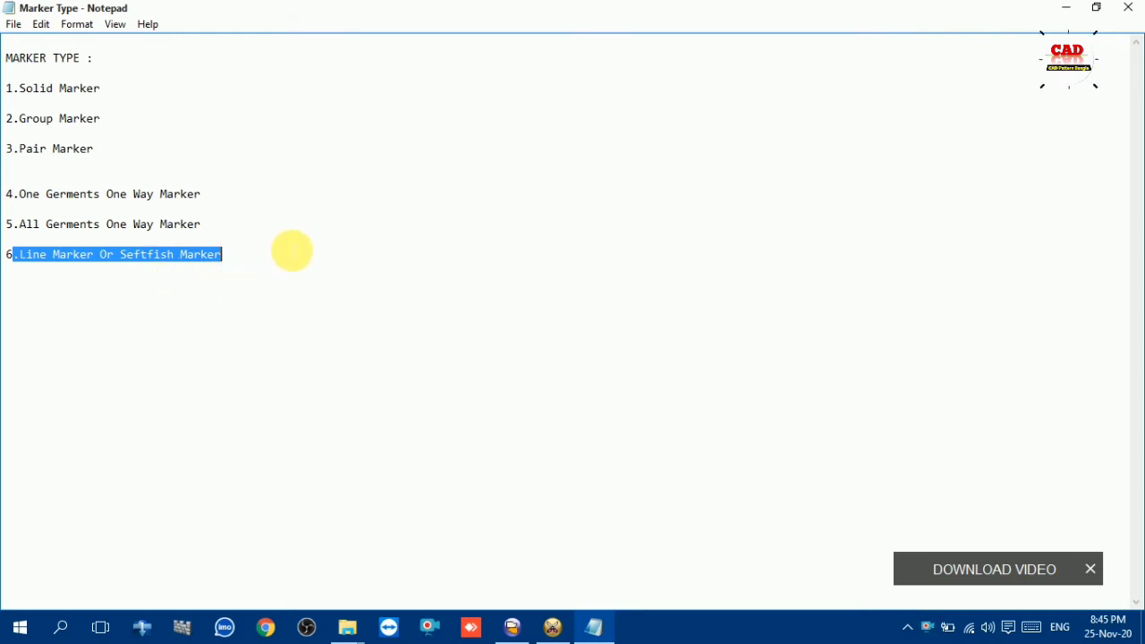
click(1069, 9)
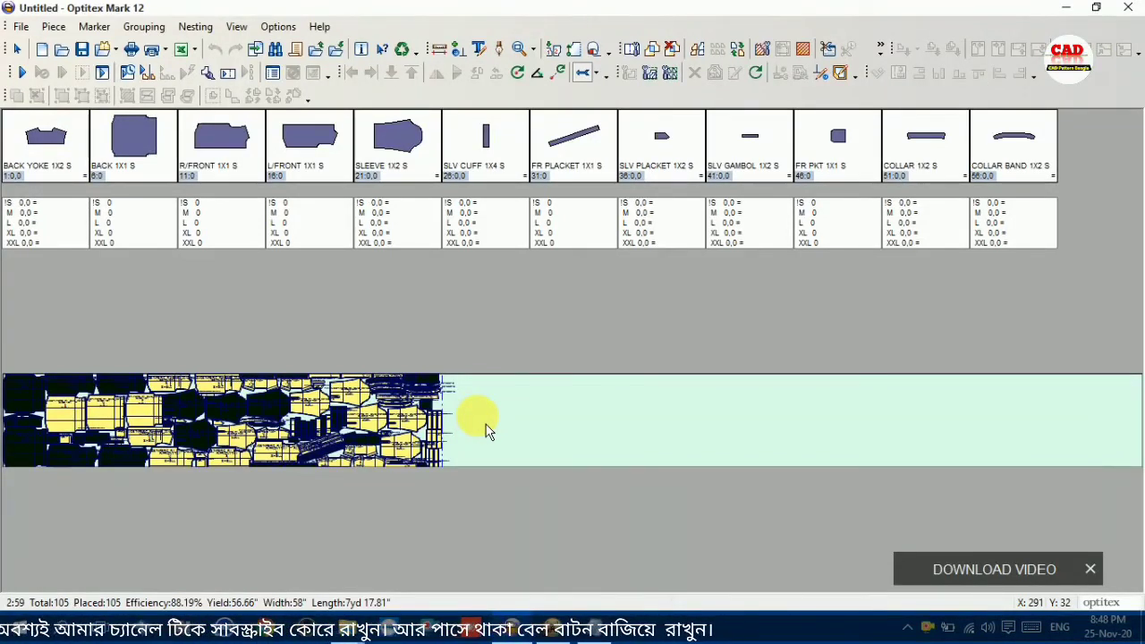
Step: Examine the tilted front placket pieces in the nested marker, selecting the XXL and XL plackets
scroll(437, 439, up, 1)
scroll(501, 452, up, 3)
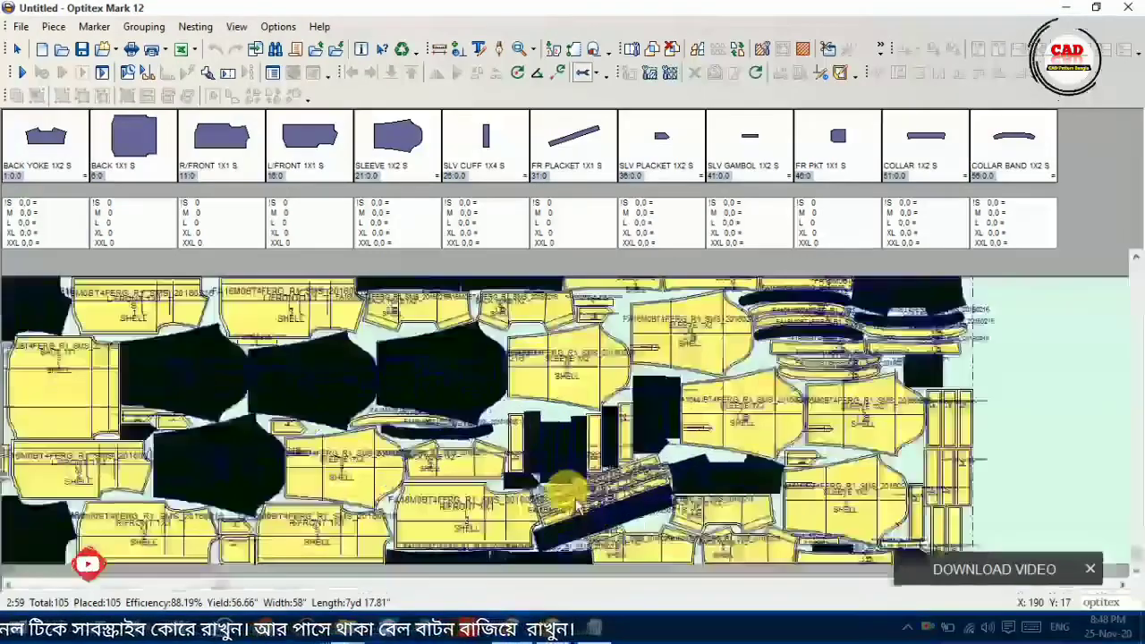
click(639, 524)
click(637, 511)
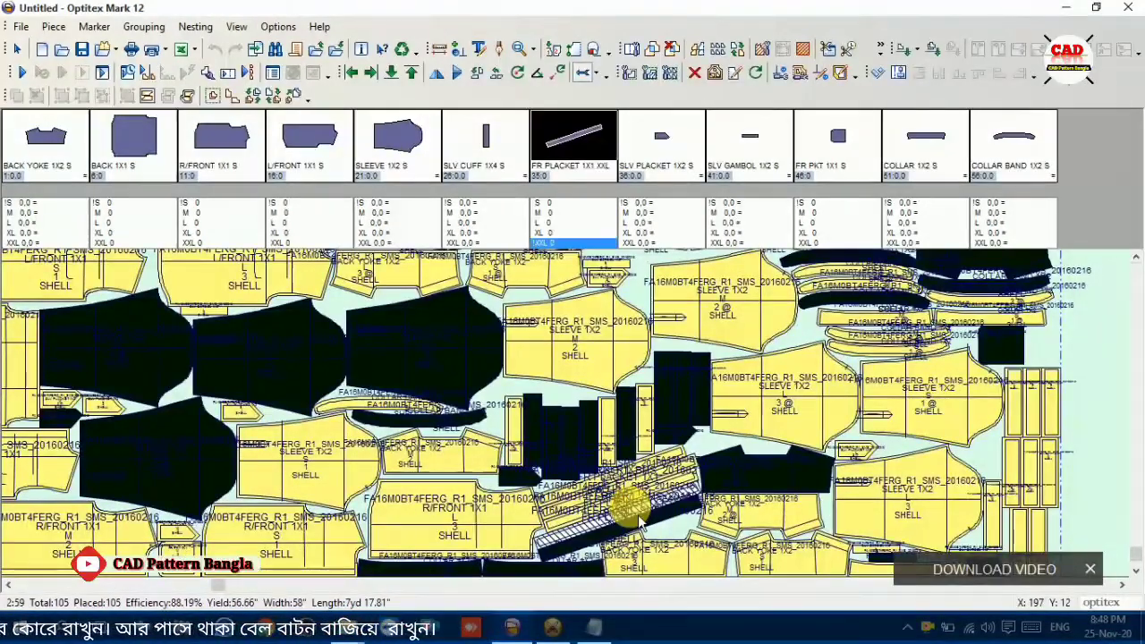
click(633, 528)
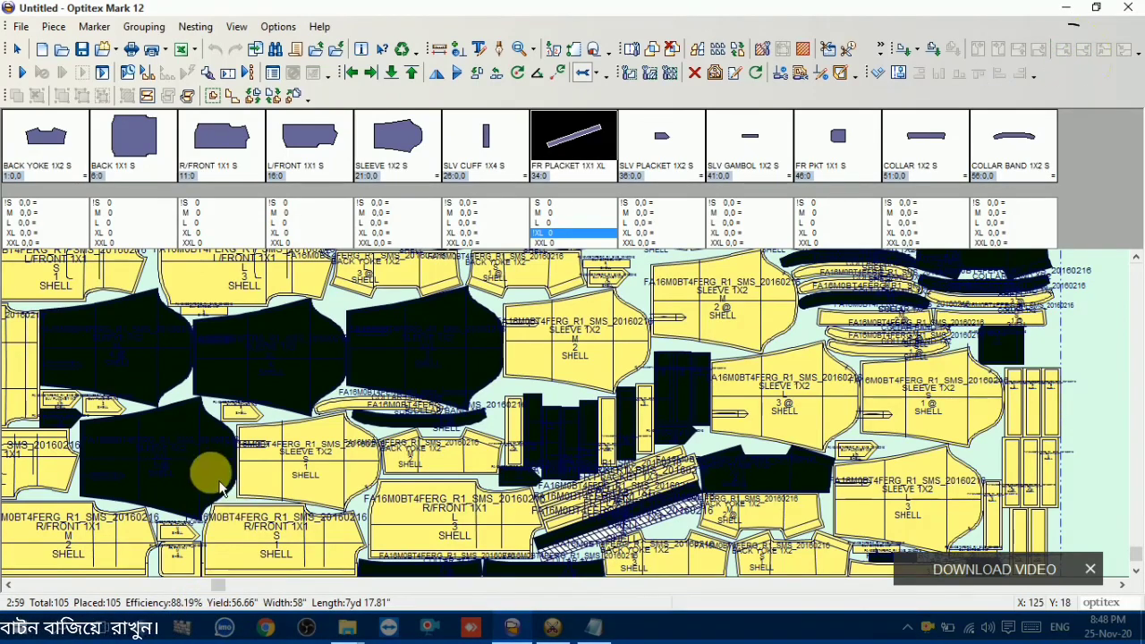
Step: Select all pieces in the marker to examine the nested layout, and reduce the selection to one size M sleeve
scroll(448, 454, down, 4)
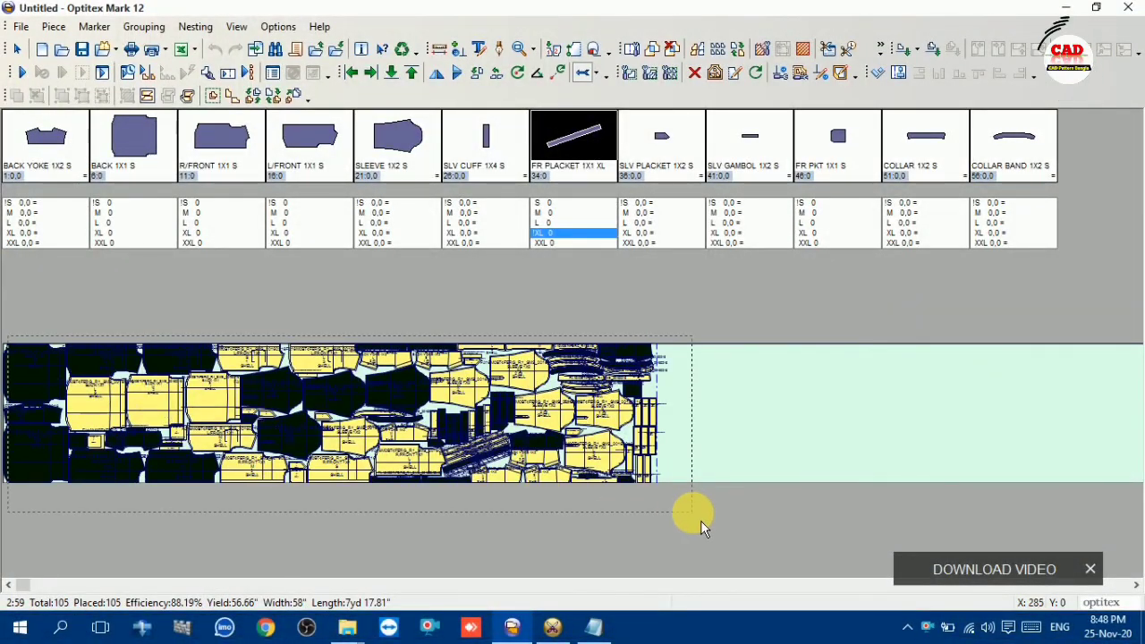
key(ctrl+a)
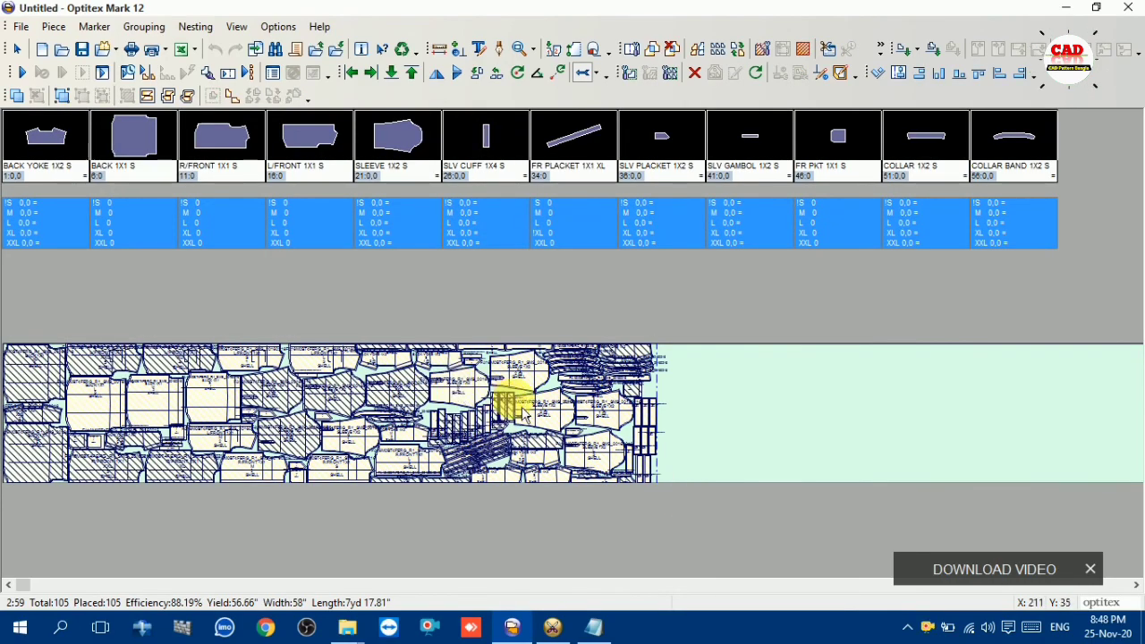
scroll(179, 396, up, 4)
scroll(357, 395, up, 1)
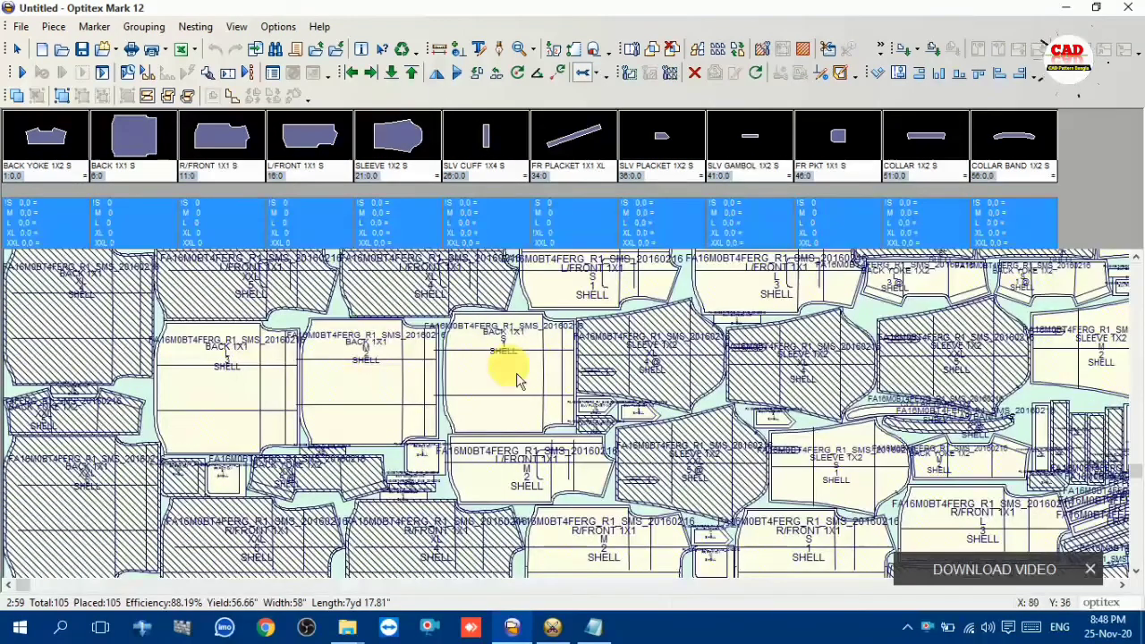
scroll(906, 390, down, 1)
scroll(573, 407, down, 1)
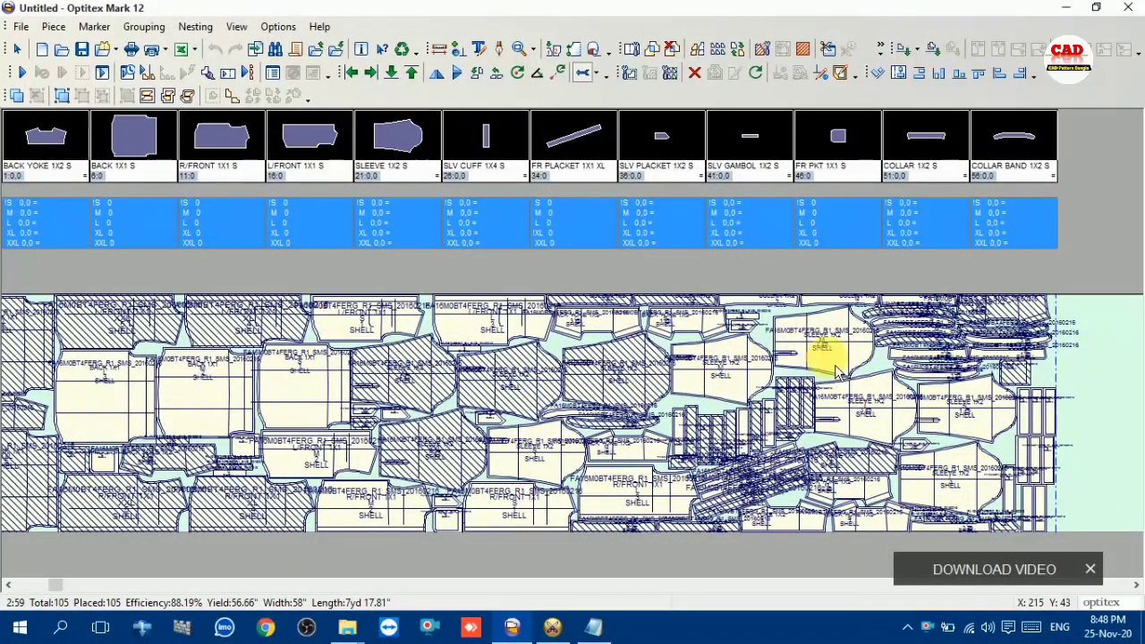
click(651, 365)
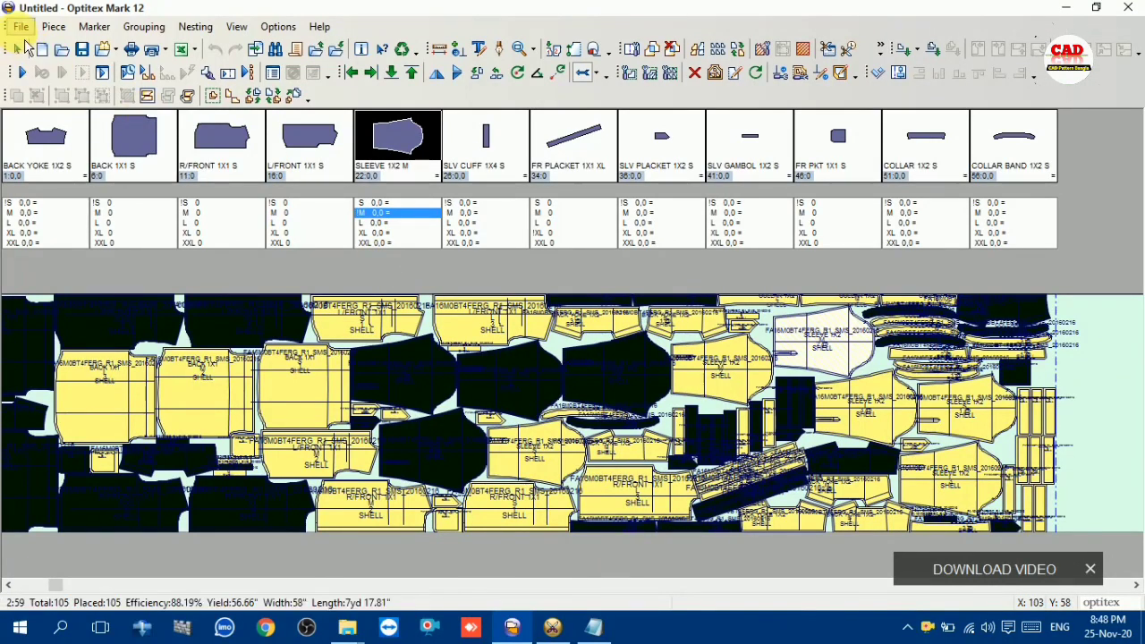
Step: Close Optitex Mark without saving the untitled marker, and close Optitex PDS to return to the desktop
click(1128, 8)
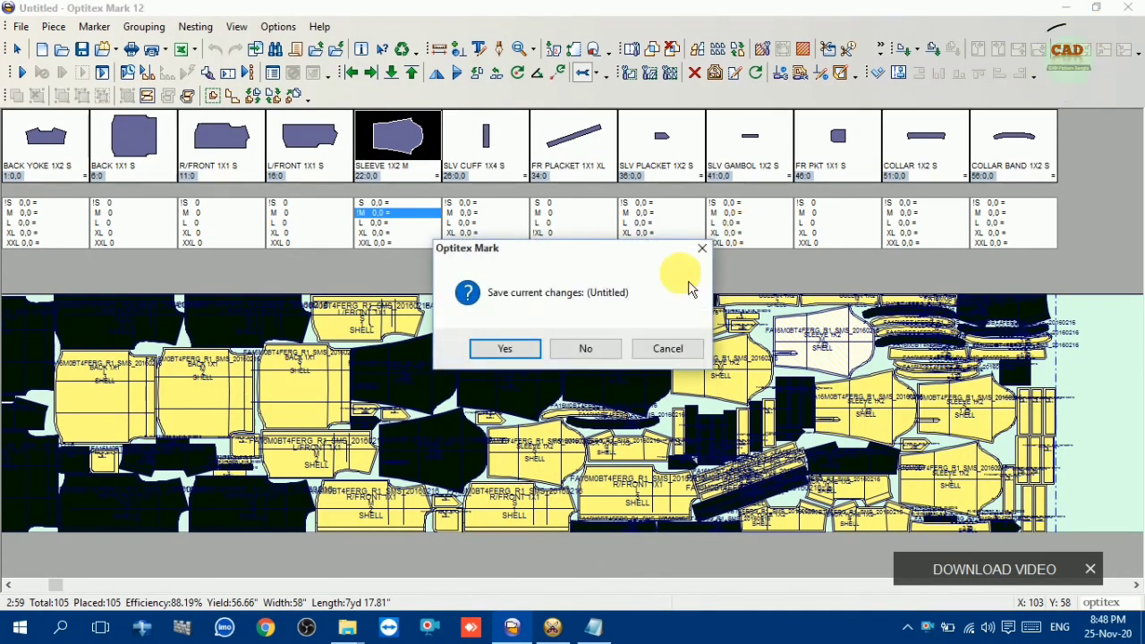
click(584, 347)
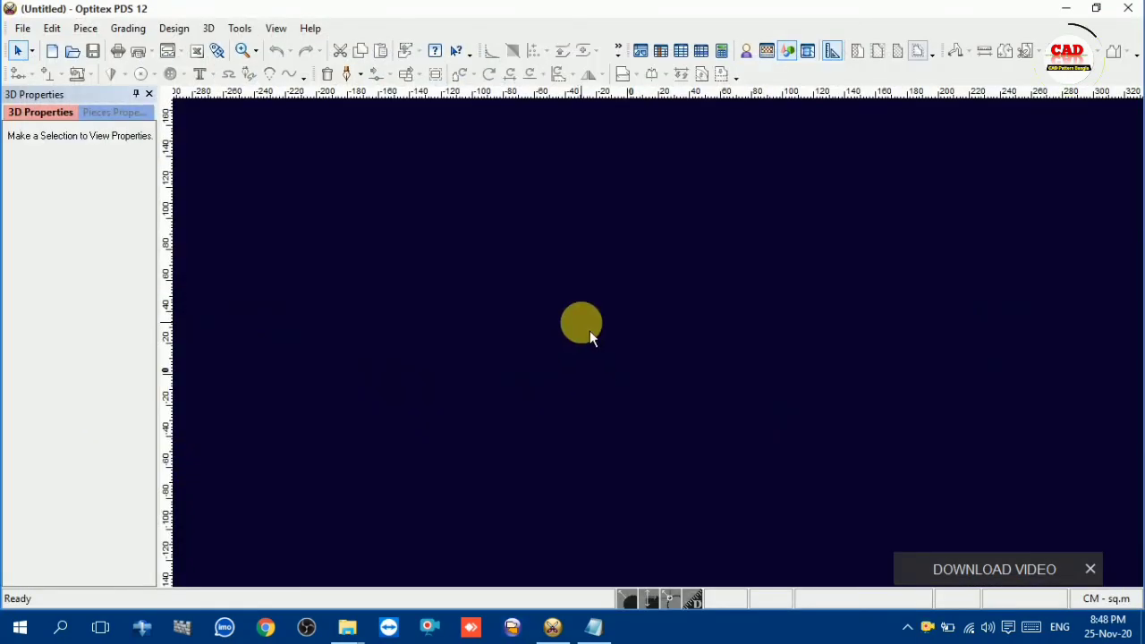
click(1129, 7)
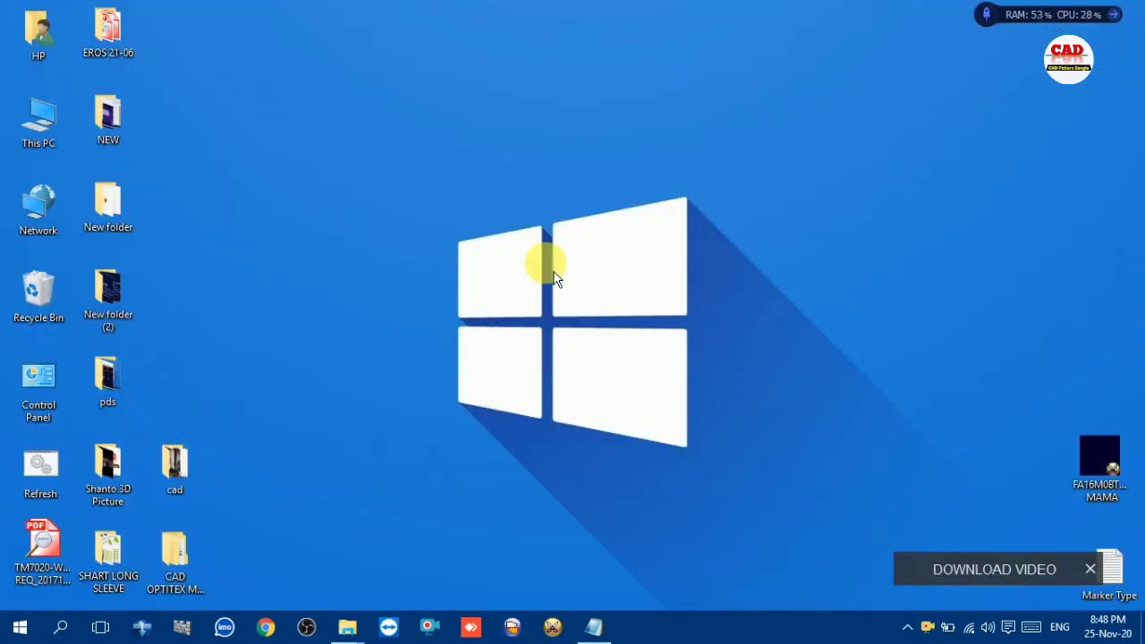
right_click(556, 231)
click(596, 300)
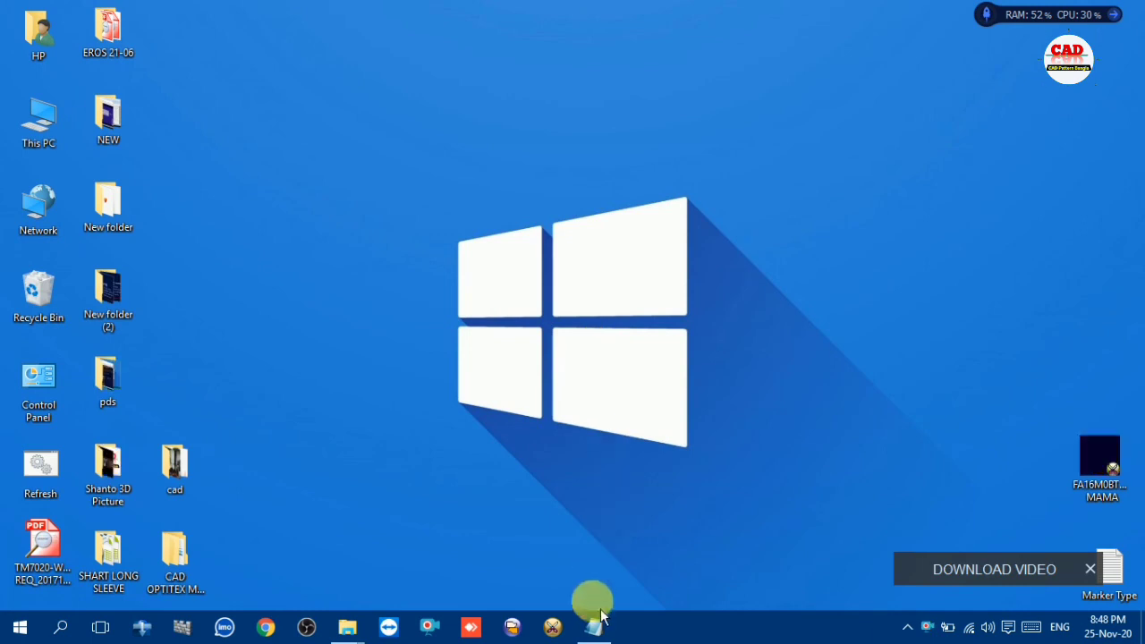